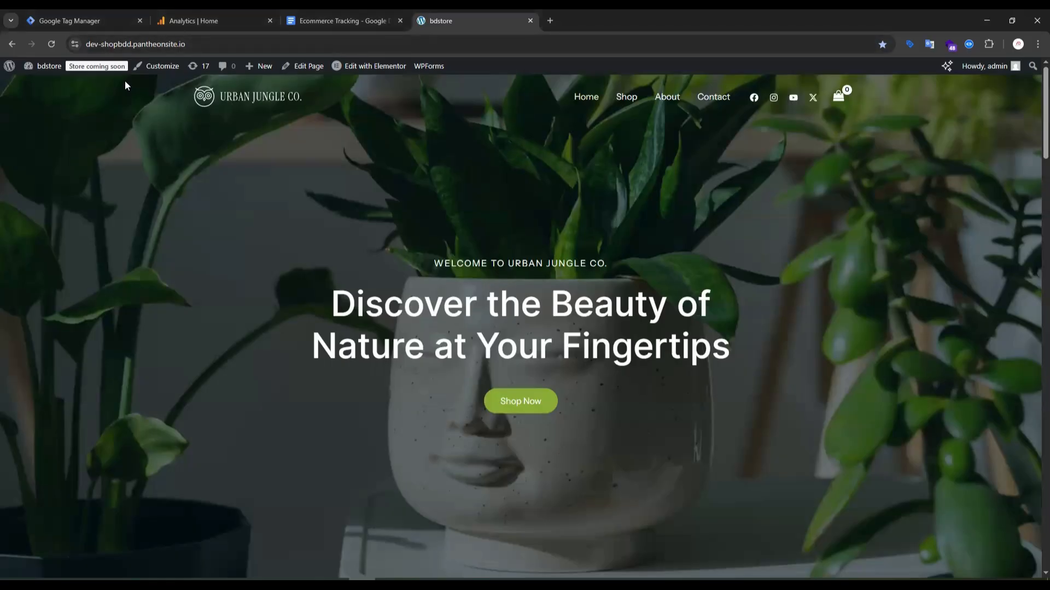
Look over the Tag Manager tags, the Ecommerce Tracking document, the bdstore site and the Analytics home page.
left_click(97, 16)
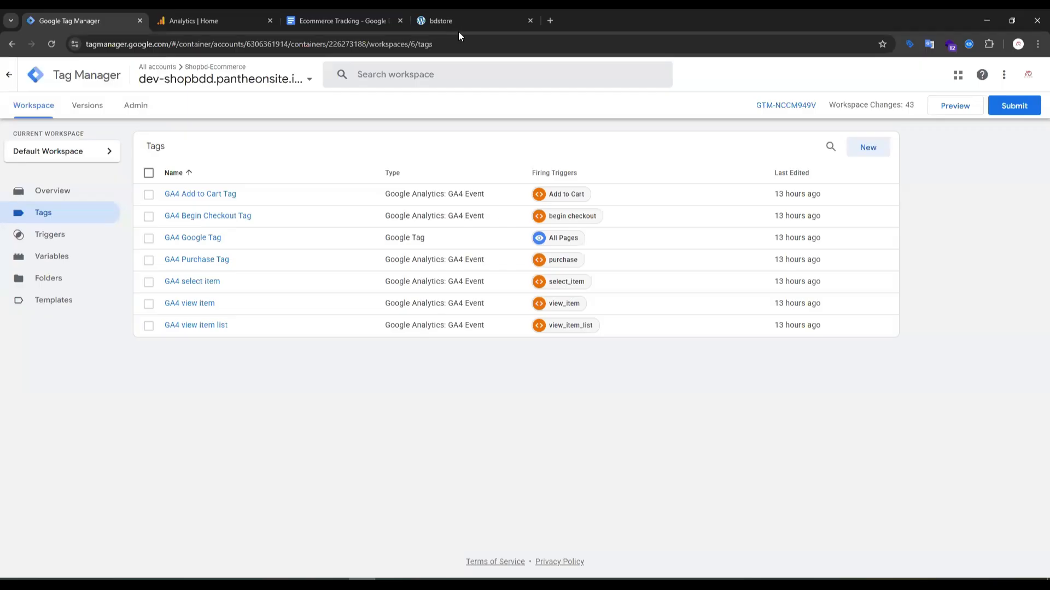
mouse_move(458, 31)
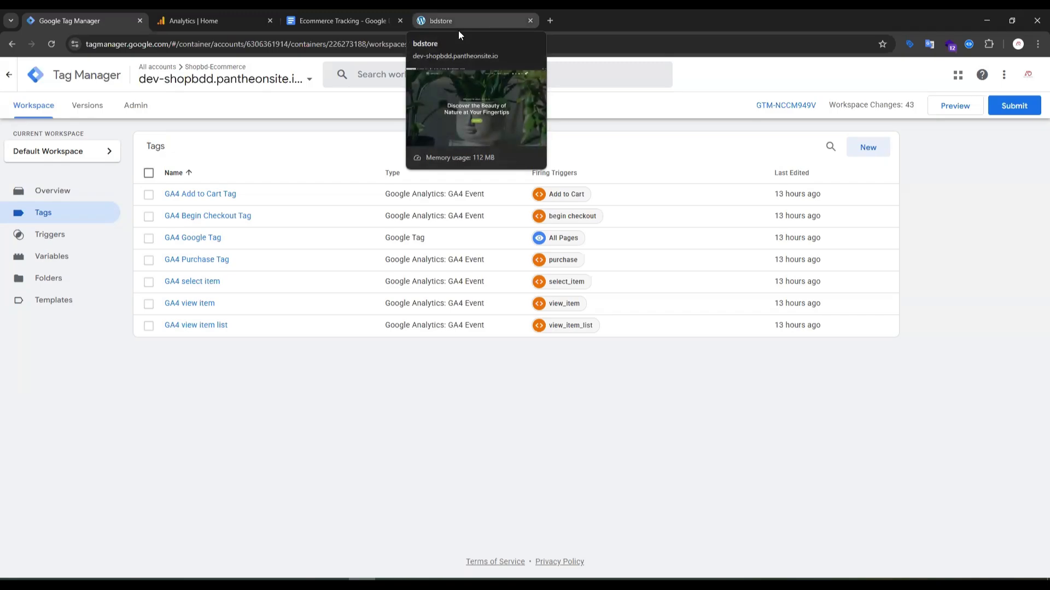
left_click(352, 20)
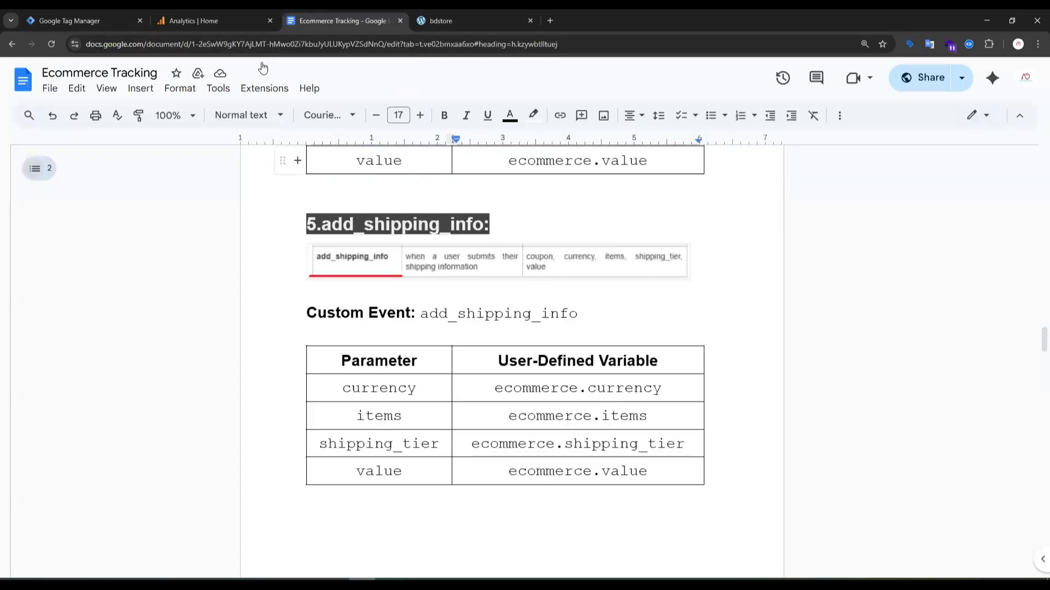
left_click(458, 14)
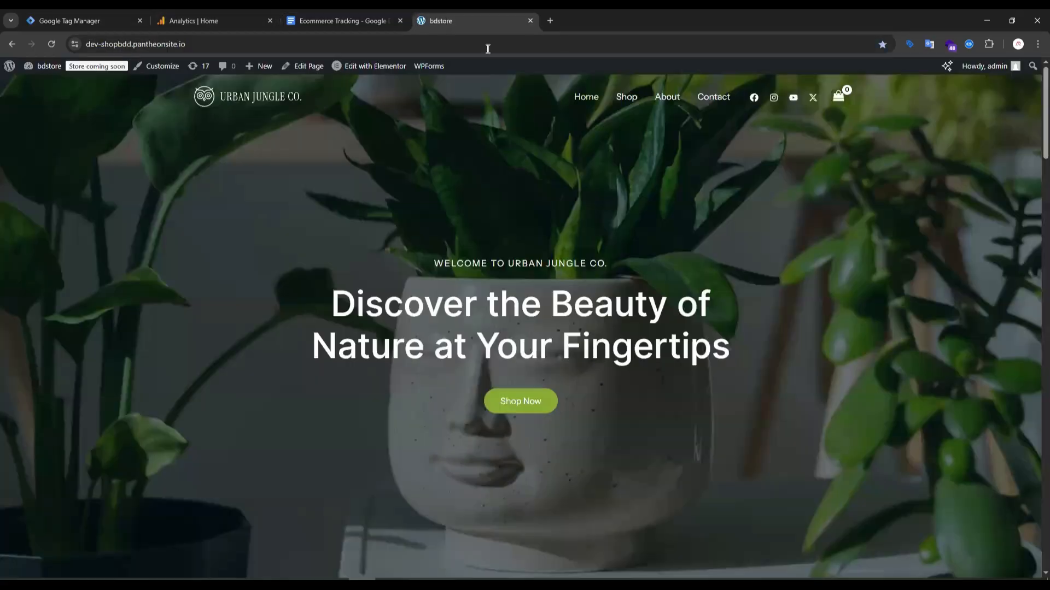
left_click(180, 20)
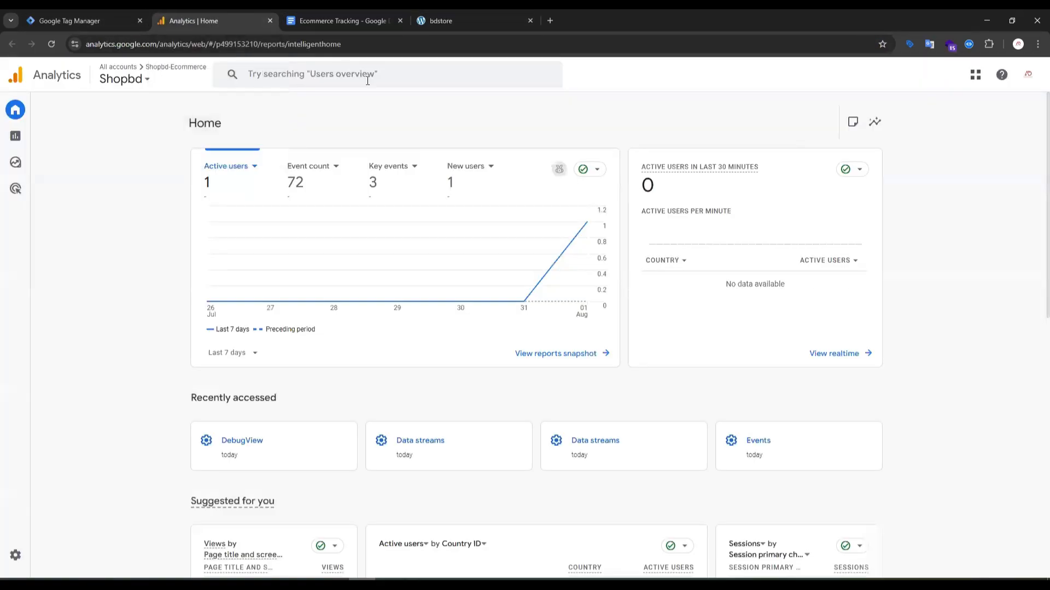
left_click(96, 19)
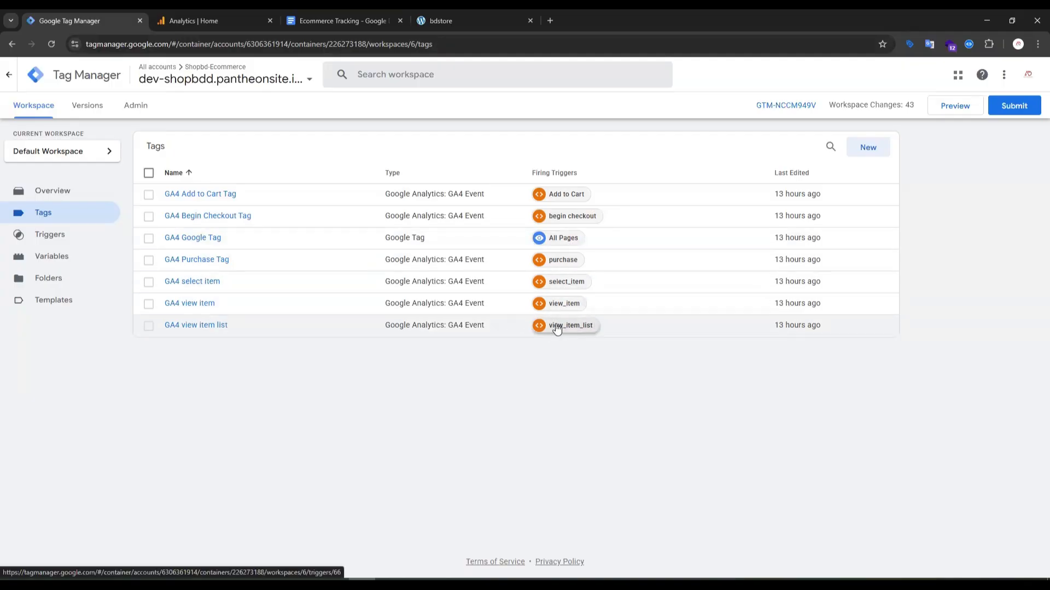
left_click(447, 20)
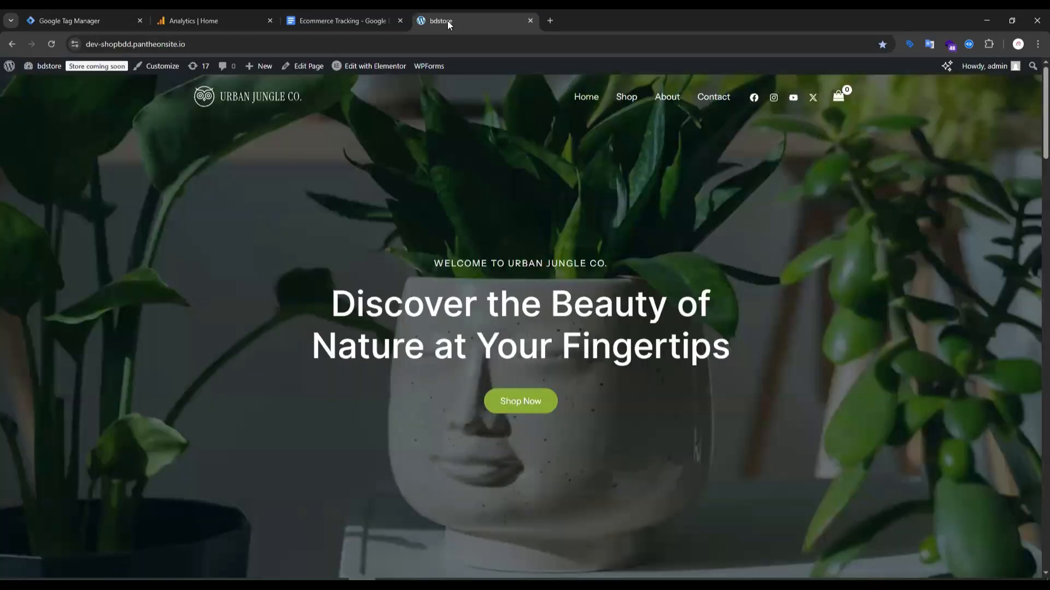
left_click(335, 17)
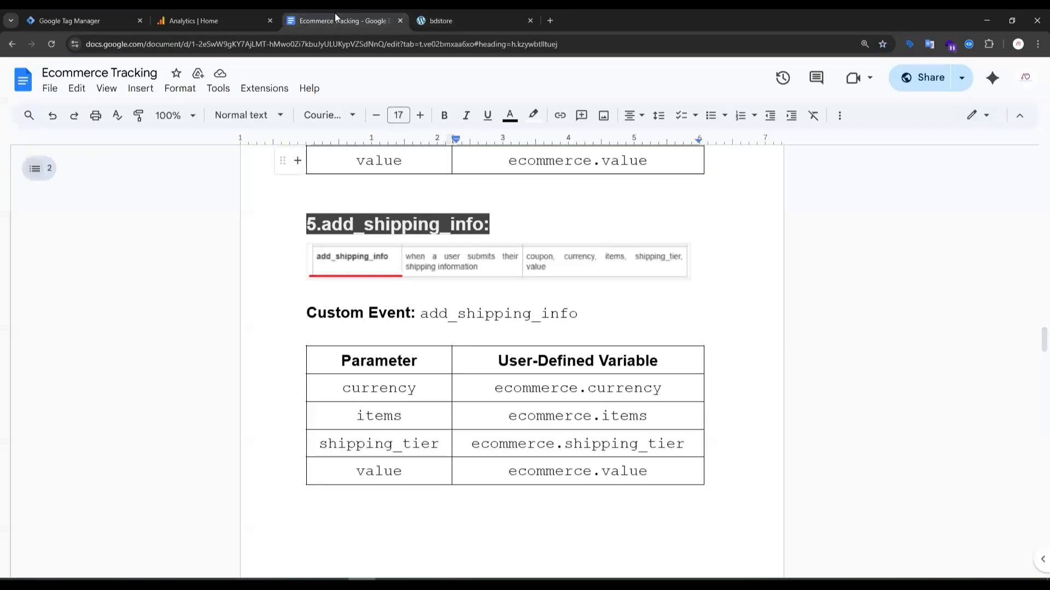
left_click(244, 25)
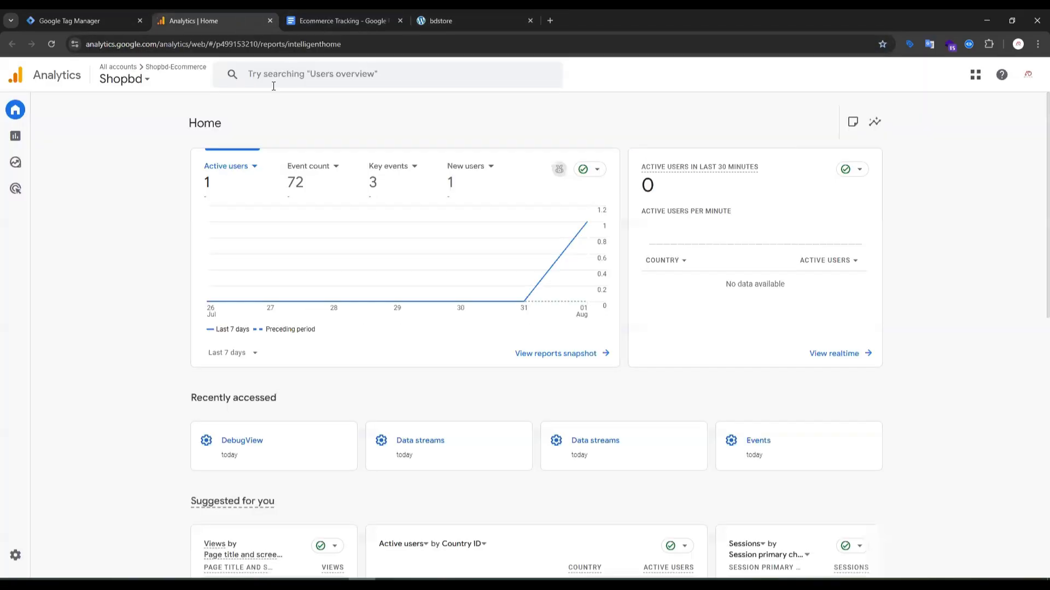
Review the add_shipping_info, add_payment_info and remove_from_cart sections in the Ecommerce Tracking document.
left_click(316, 20)
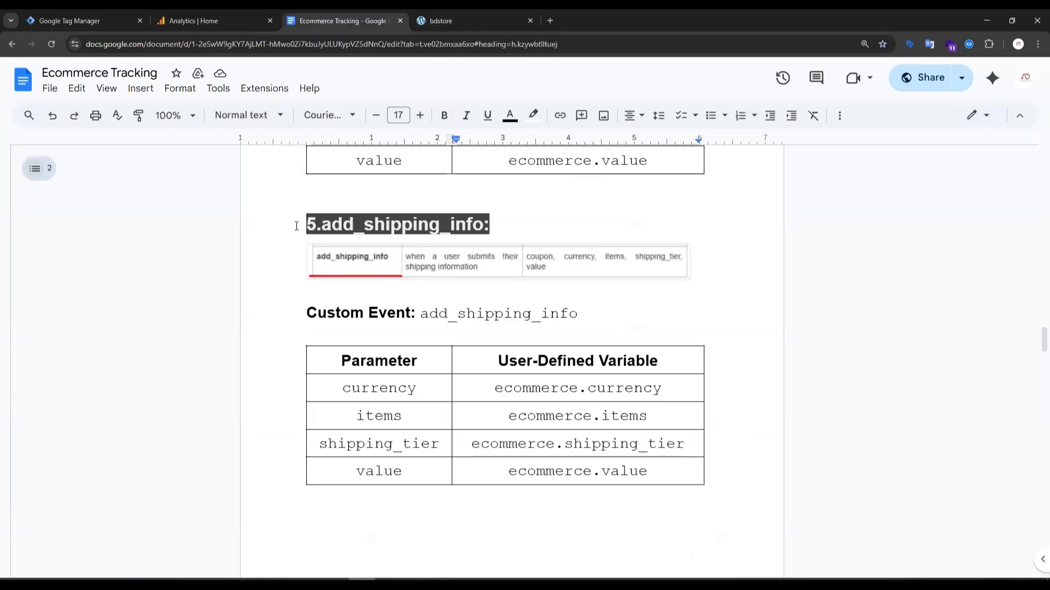
left_click_drag(296, 226, 492, 224)
scroll(492, 273, "down", 6)
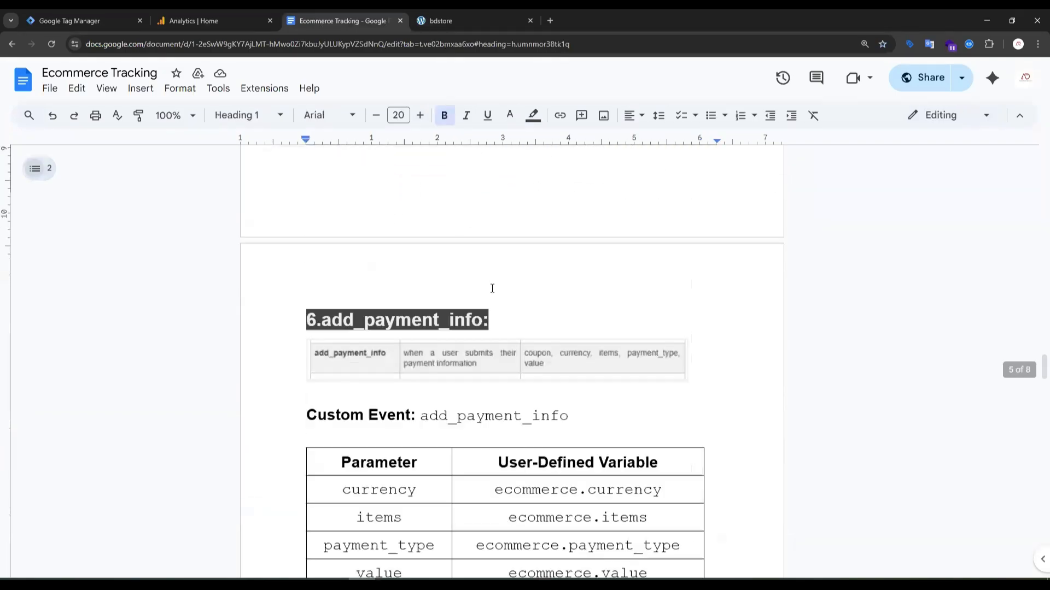
left_click_drag(306, 301, 509, 296)
scroll(438, 317, "down", 5)
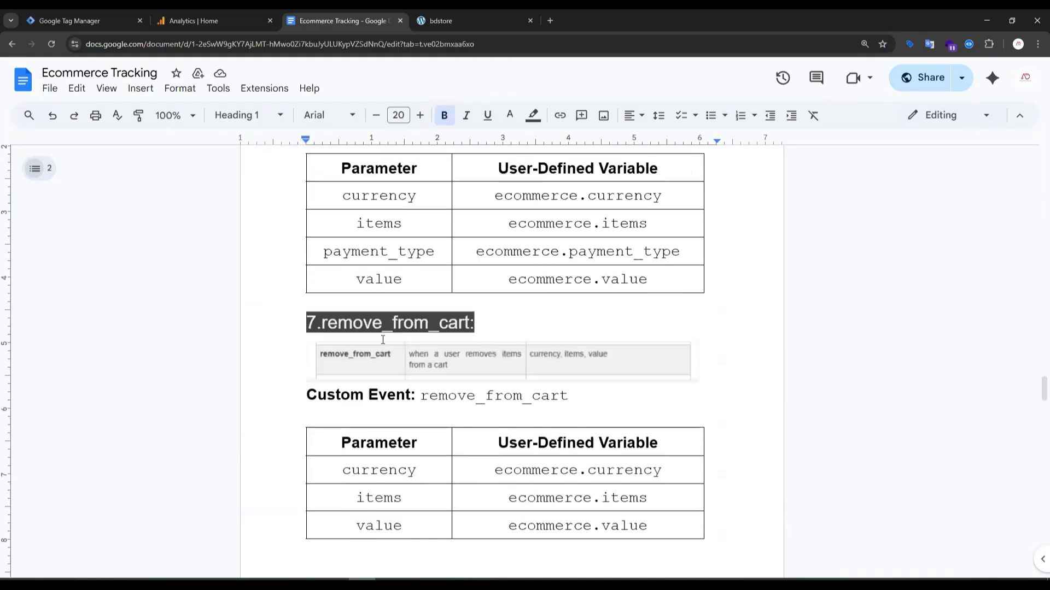
left_click_drag(303, 327, 546, 320)
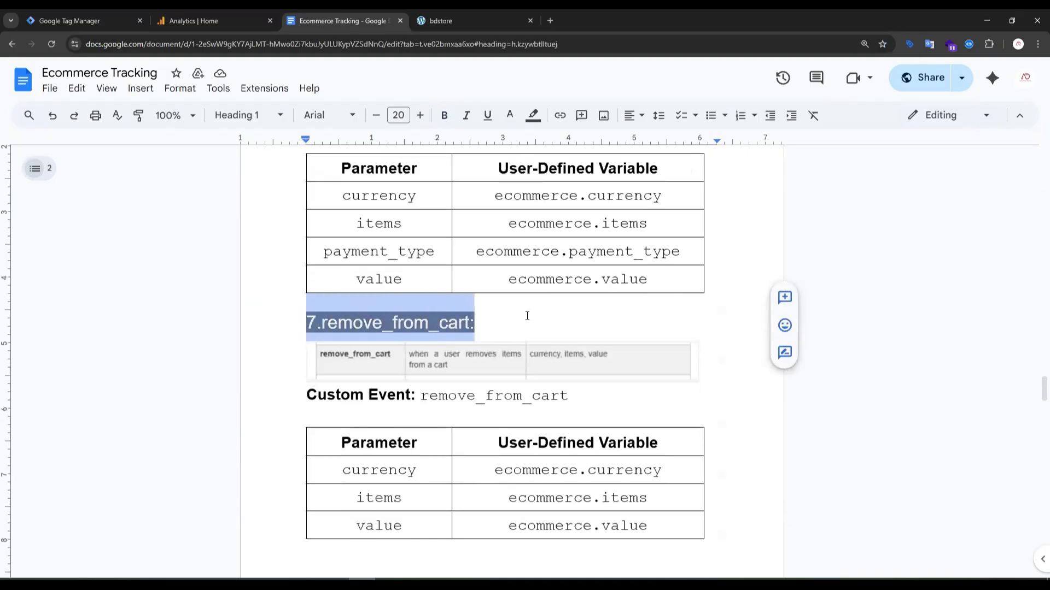
scroll(529, 316, "down", 1)
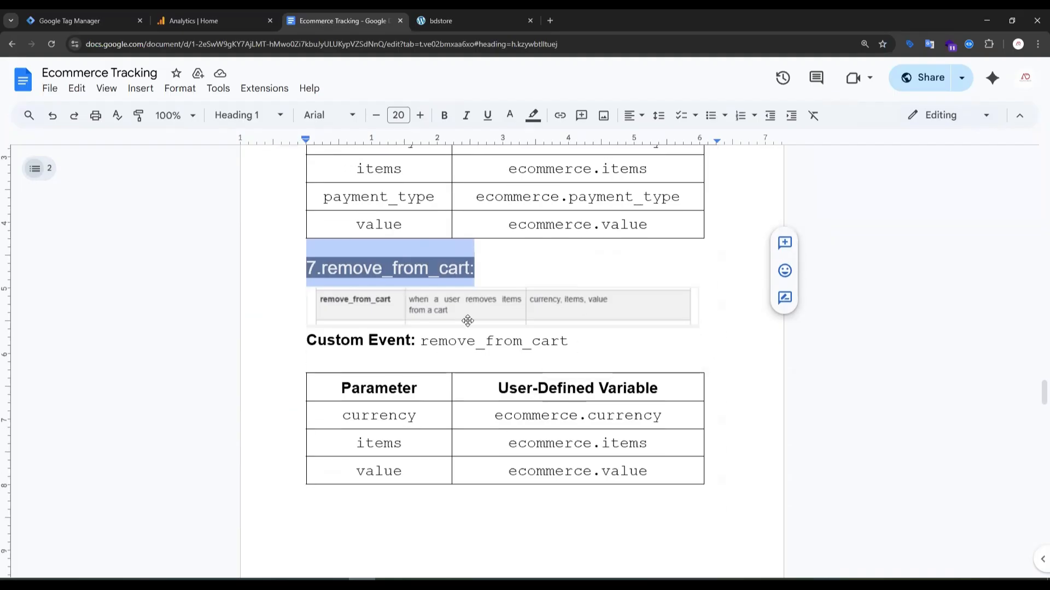
left_click(287, 303)
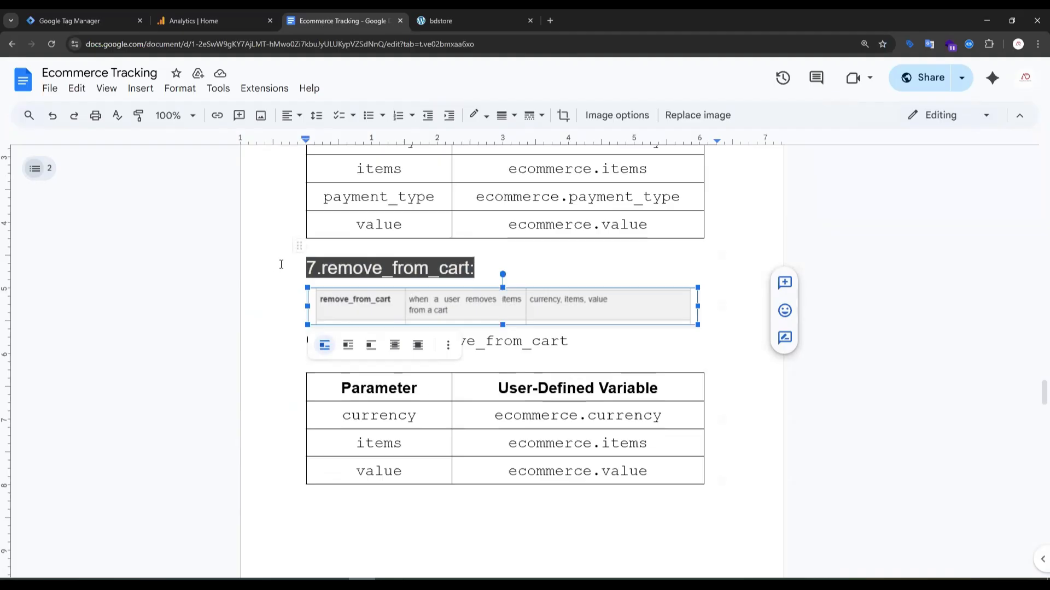
scroll(361, 295, "up", 10)
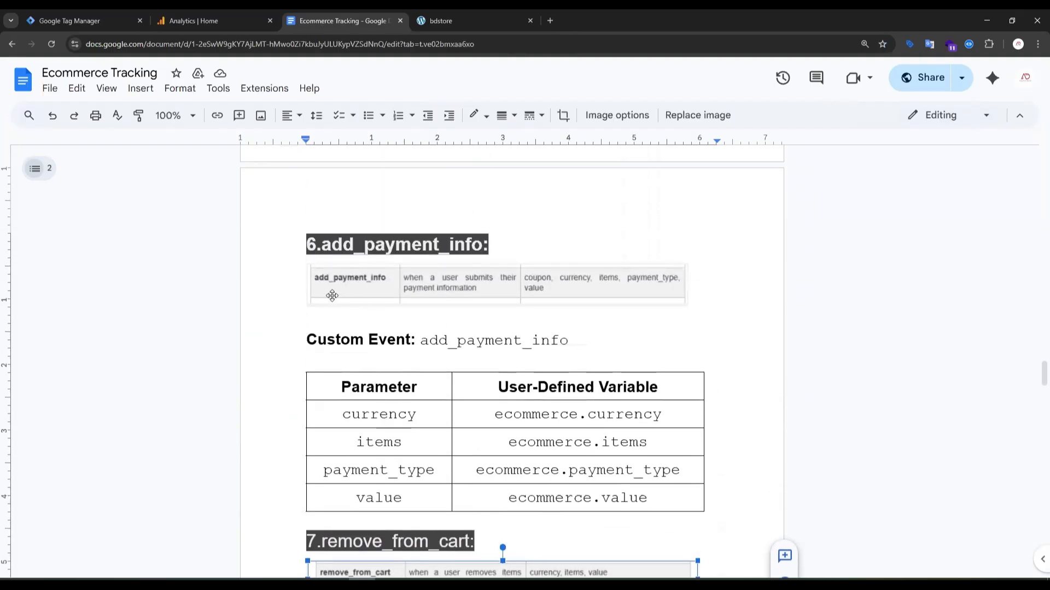
scroll(346, 284, "down", 9)
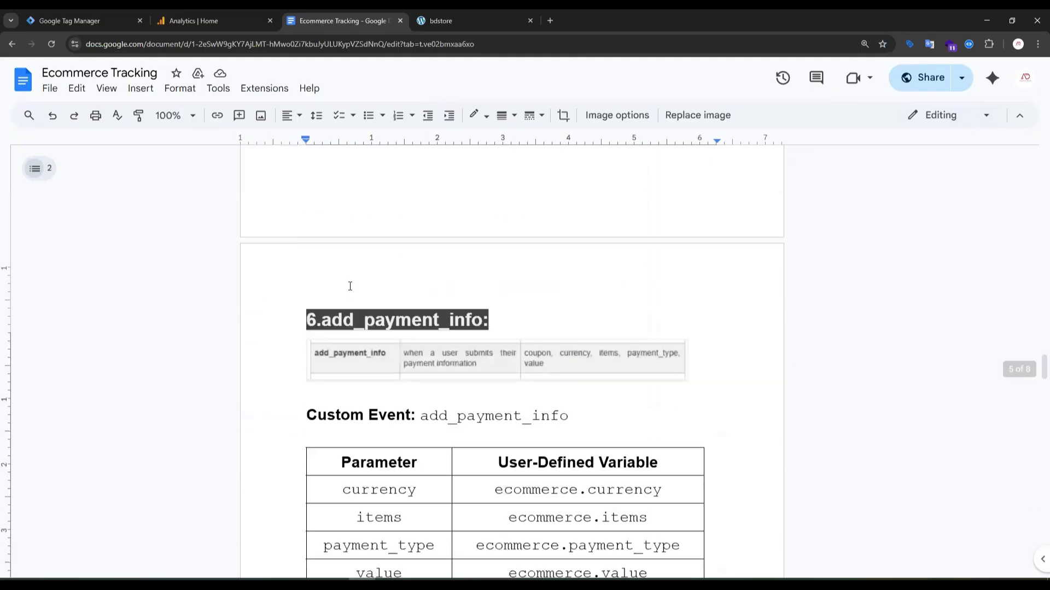
scroll(383, 339, "up", 10)
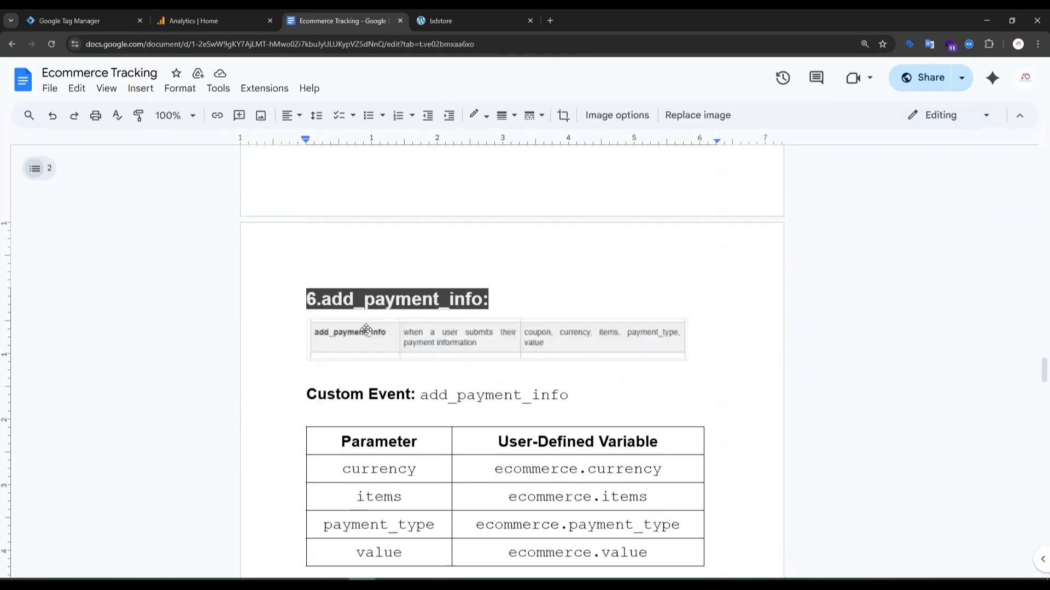
scroll(420, 322, "up", 3)
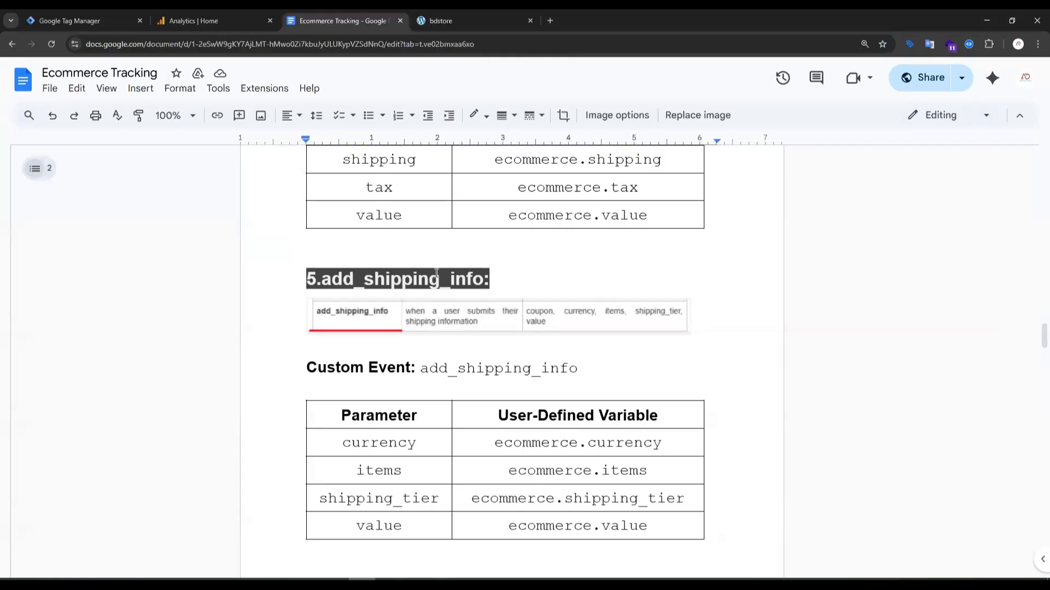
left_click(424, 25)
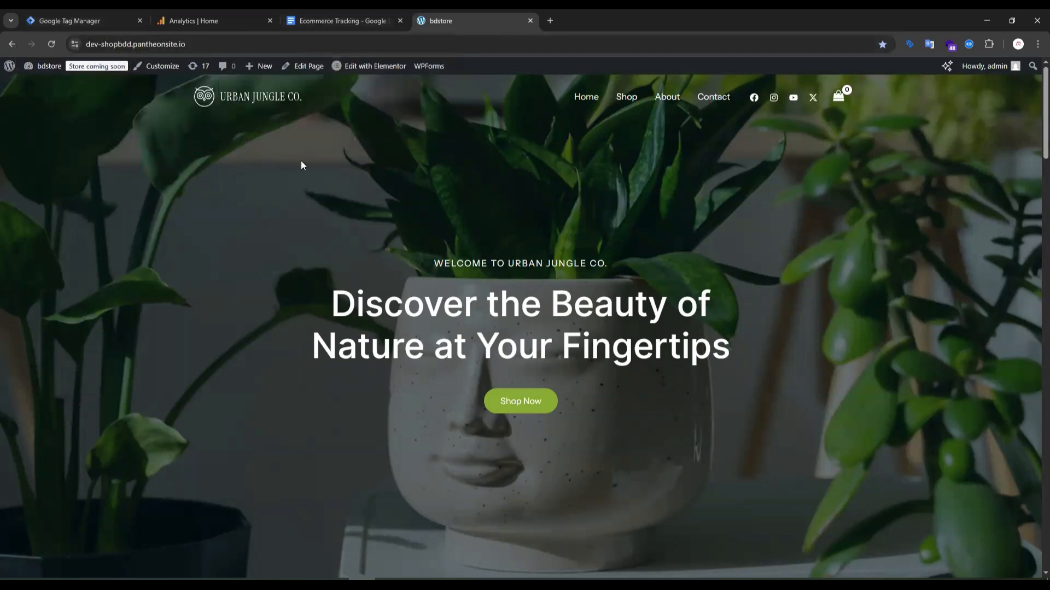
left_click(73, 20)
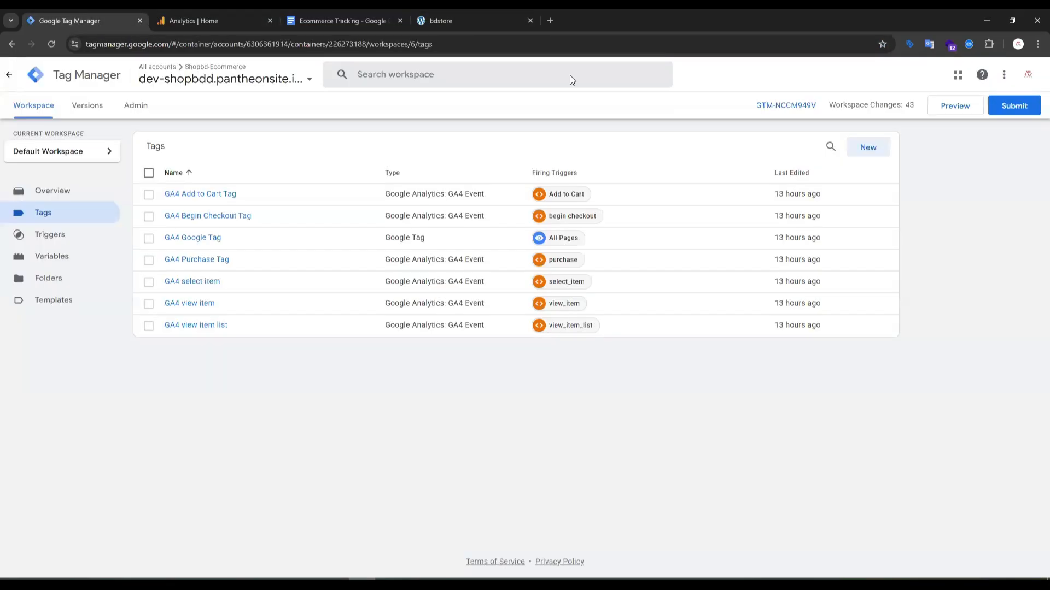
left_click(968, 109)
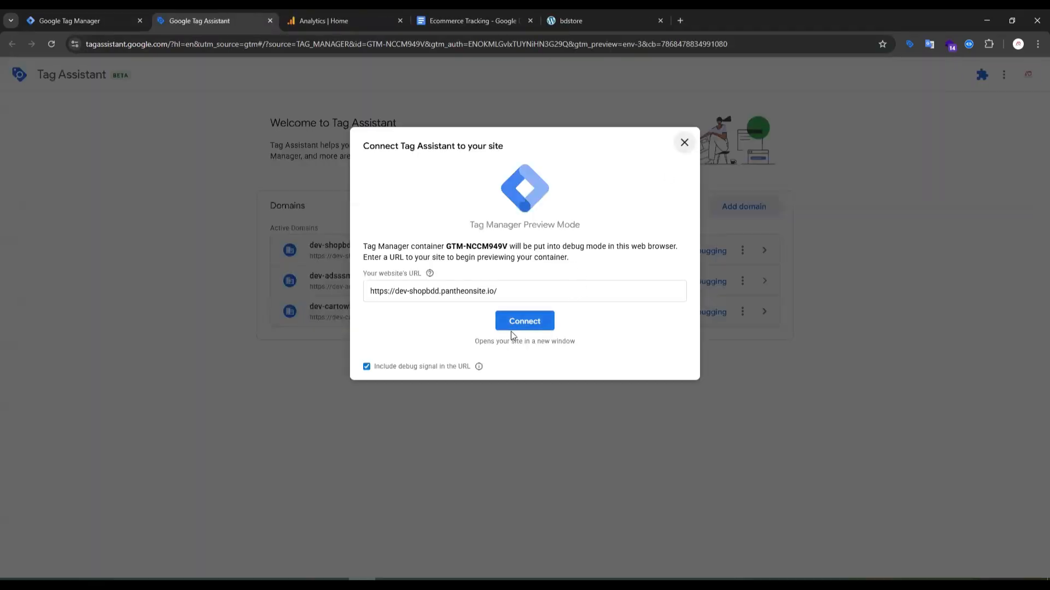
left_click(512, 326)
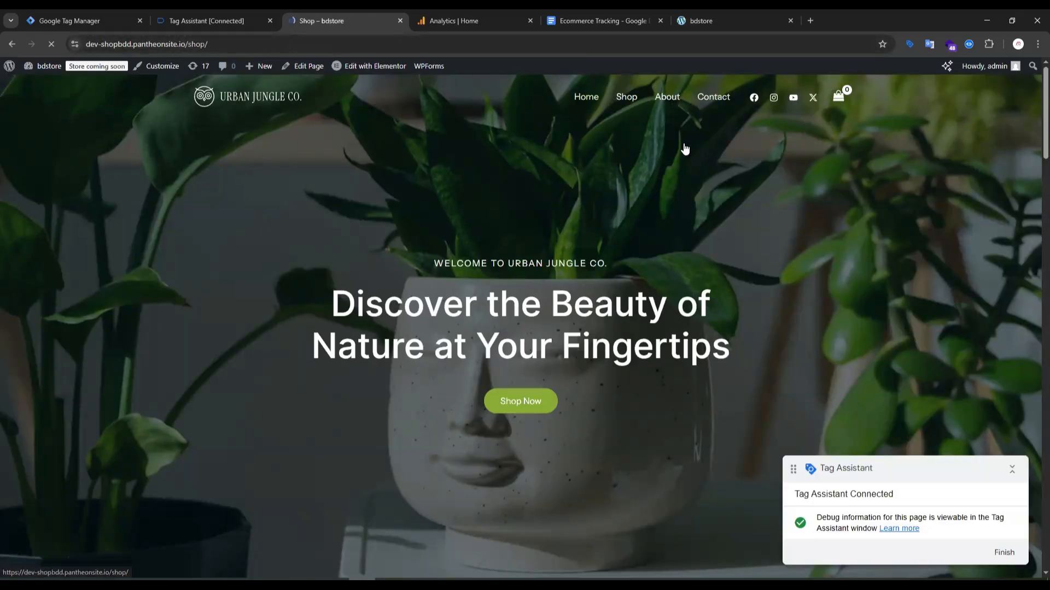
Add the Golden Glow plant from the store's shop page to the cart and proceed to checkout.
scroll(645, 192, "down", 6)
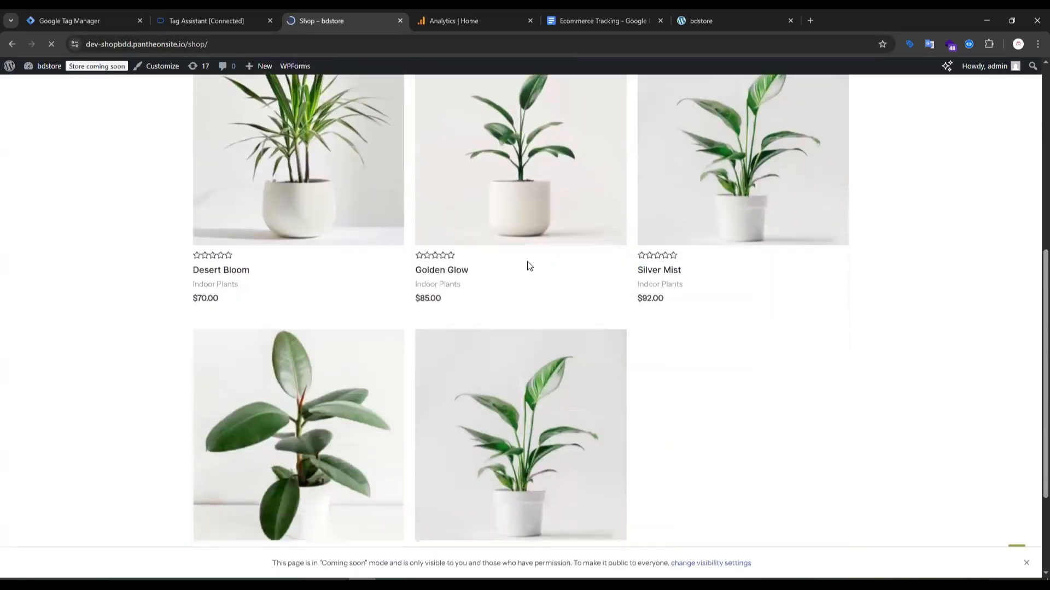
left_click(454, 270)
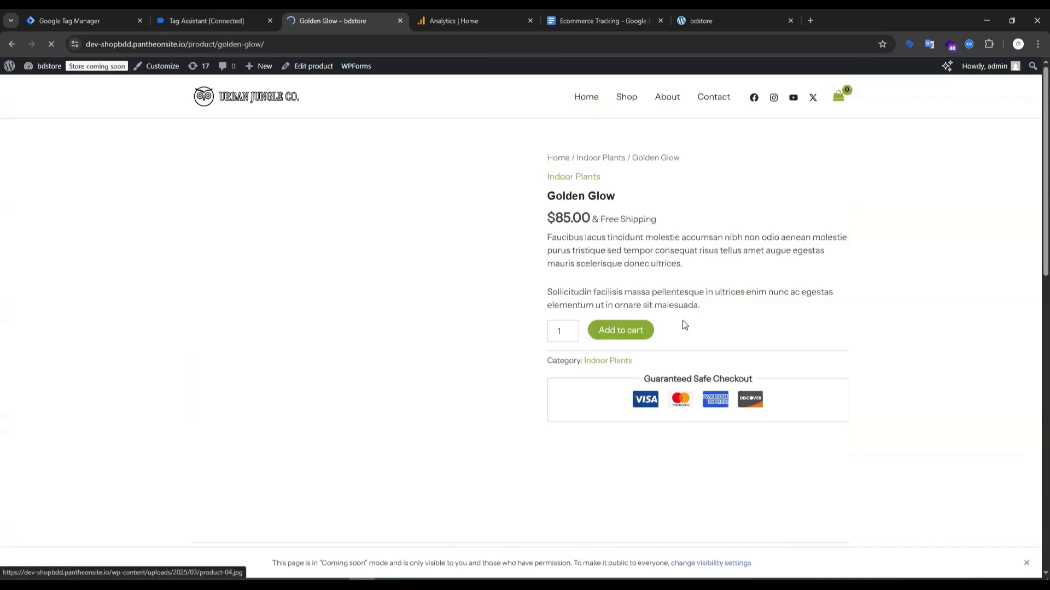
left_click(647, 329)
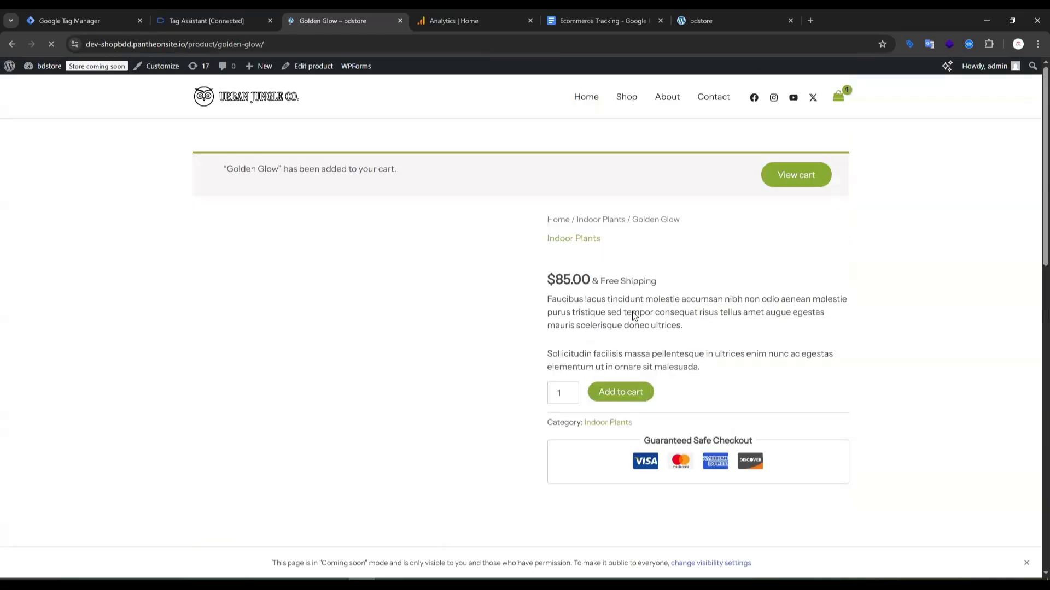
left_click(791, 178)
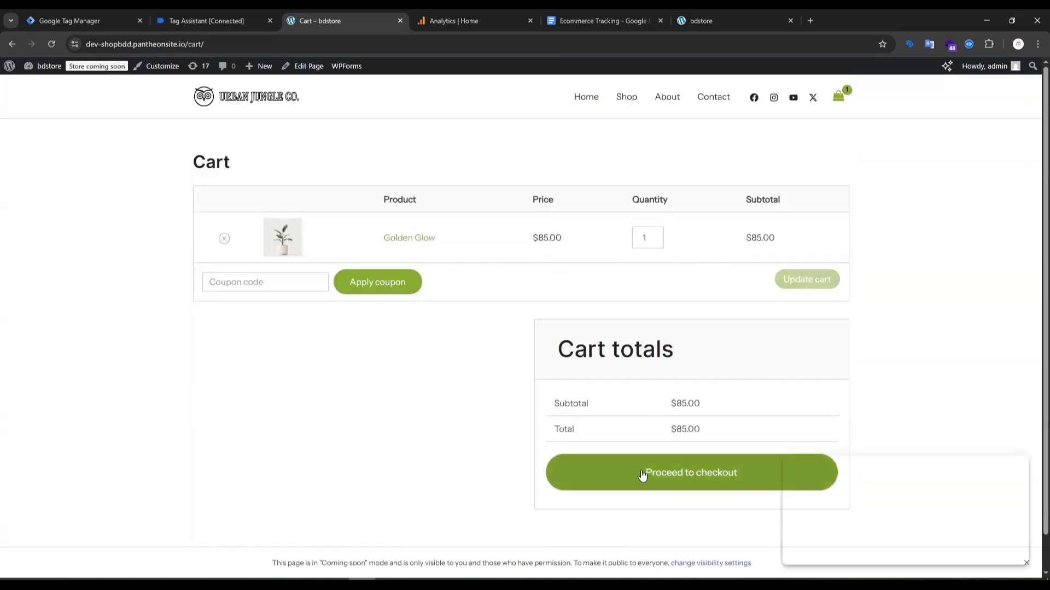
left_click(691, 481)
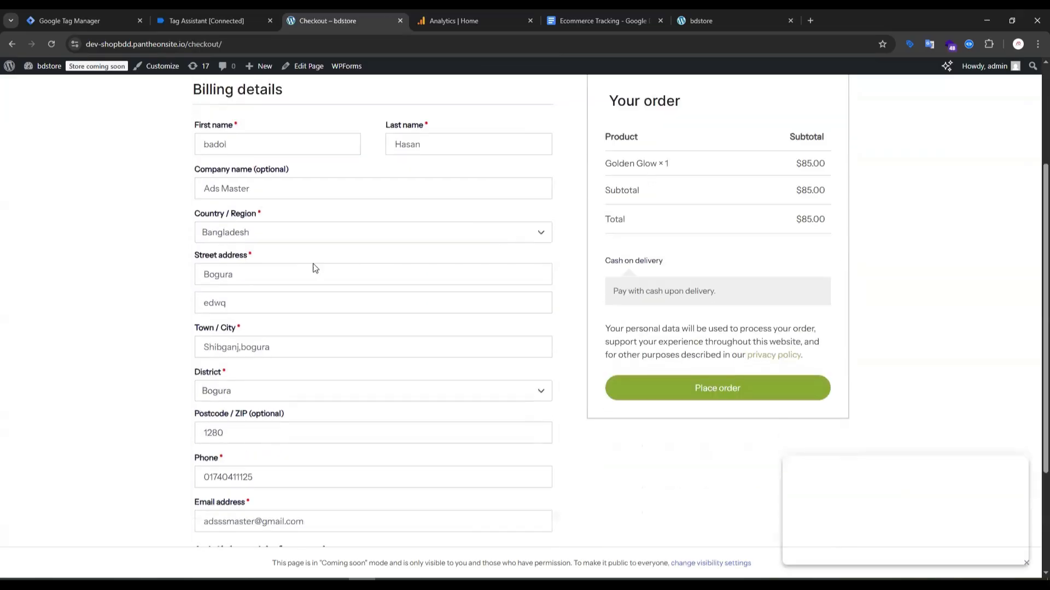
Compare the checkout page's billing and payment fields with the event sections in the Ecommerce Tracking document.
scroll(424, 263, "down", 5)
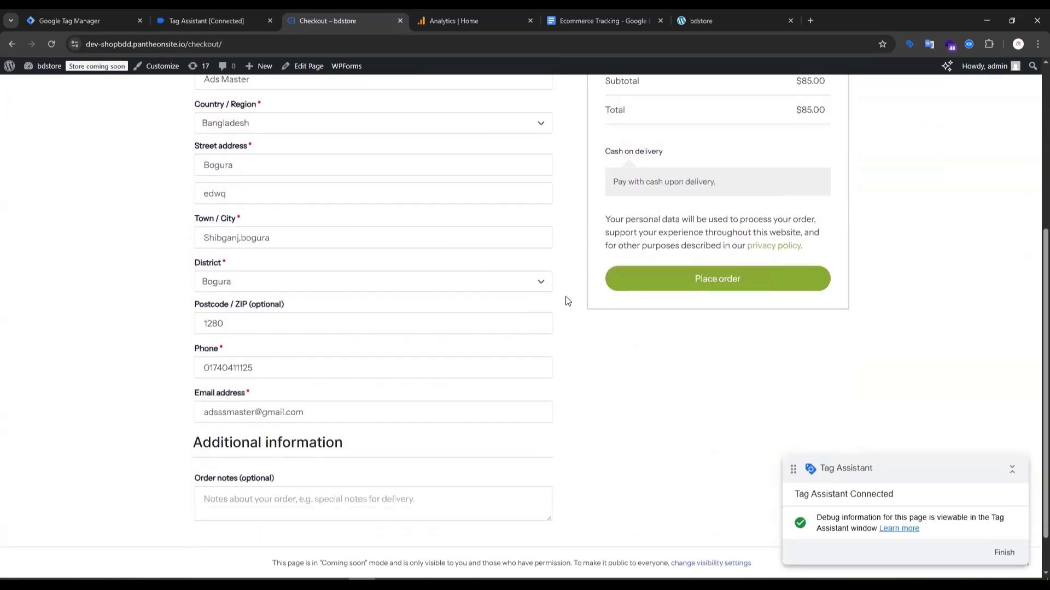
scroll(575, 261, "up", 2)
scroll(568, 257, "up", 3)
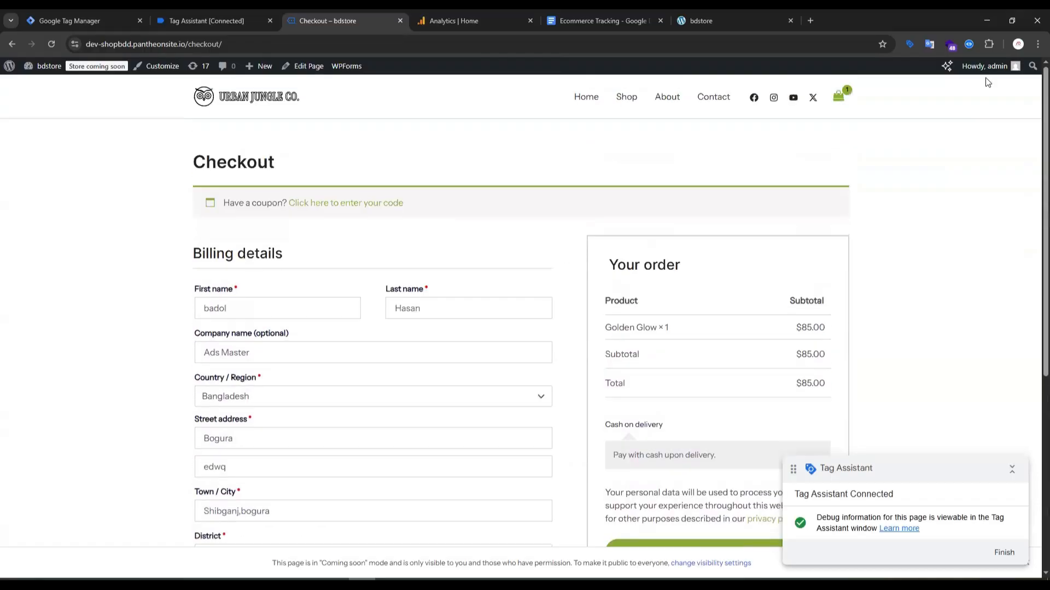
left_click(589, 18)
scroll(339, 304, "down", 5)
scroll(339, 305, "down", 8)
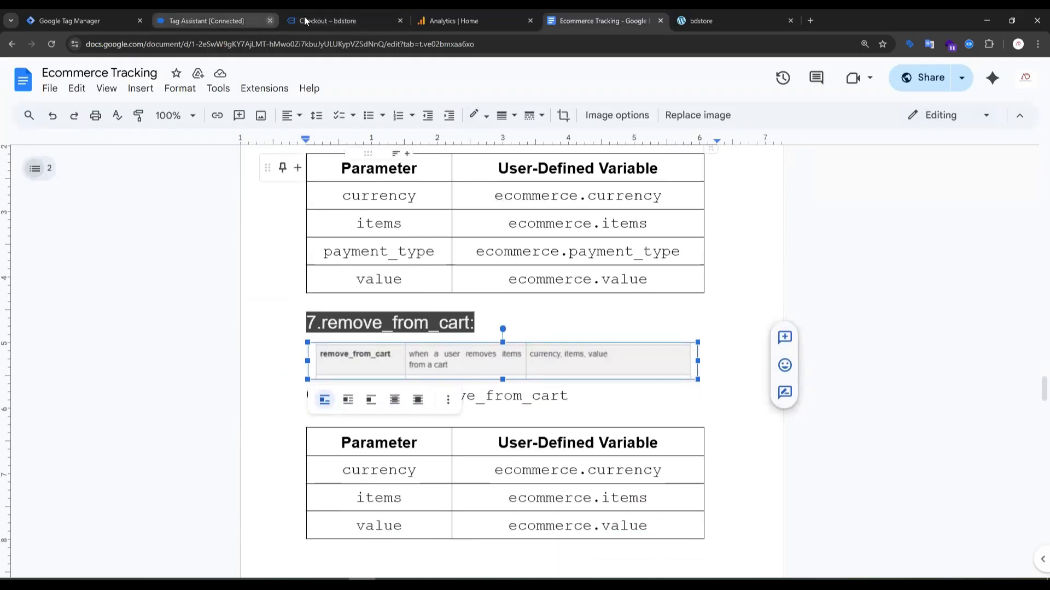
Check the cash on delivery section of the store's checkout page and return to the cart.
left_click(326, 17)
scroll(427, 219, "down", 1)
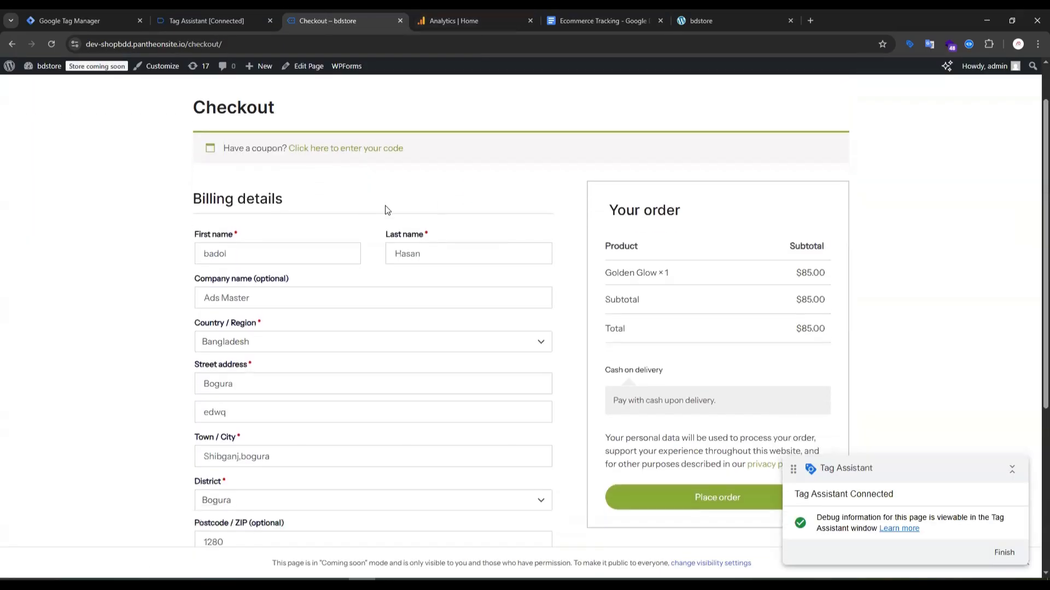
scroll(628, 210, "down", 3)
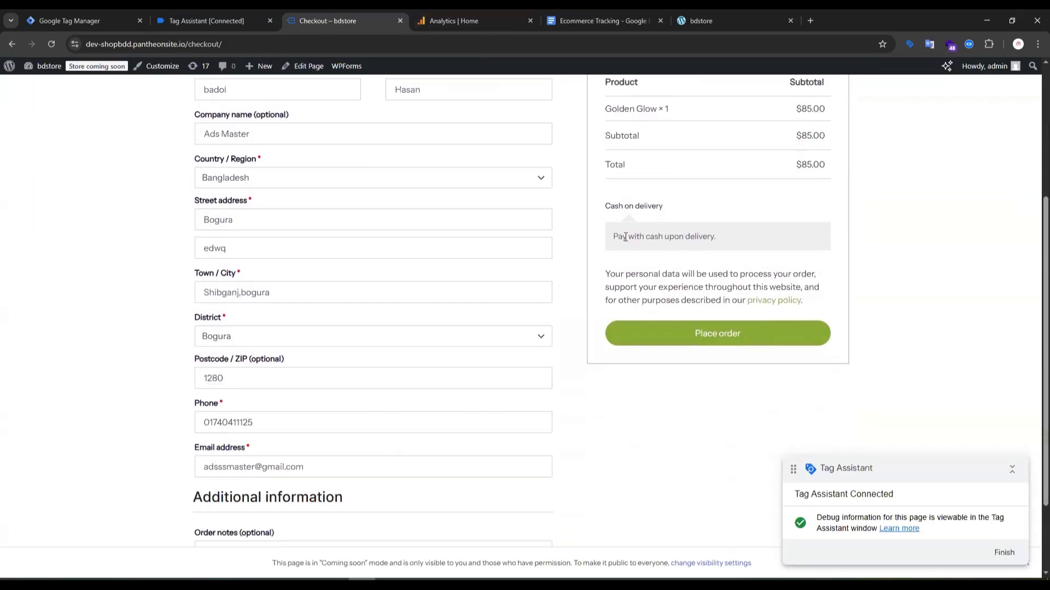
scroll(748, 231, "up", 4)
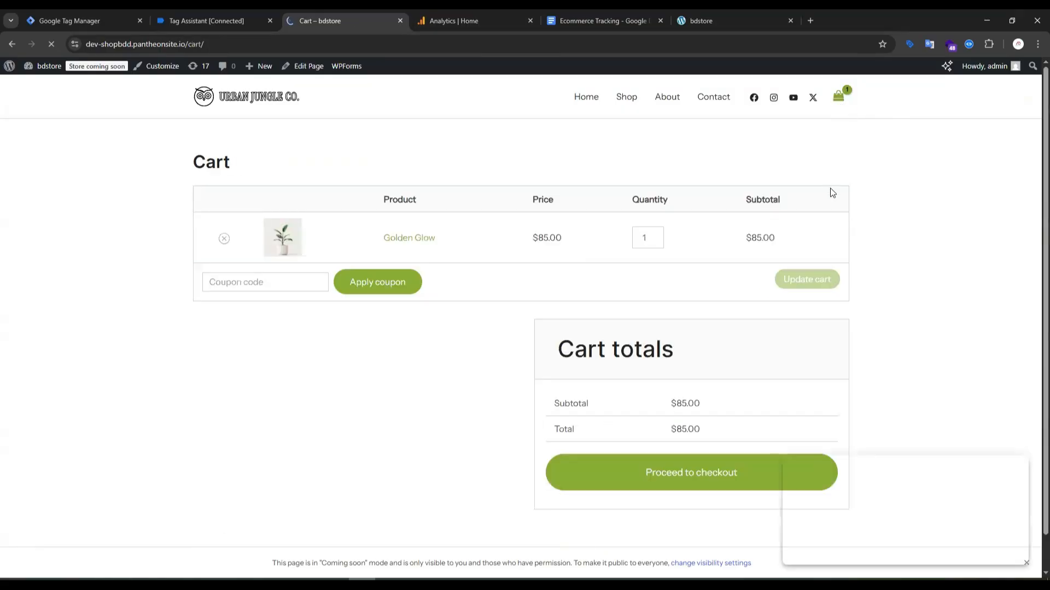
scroll(705, 244, "down", 1)
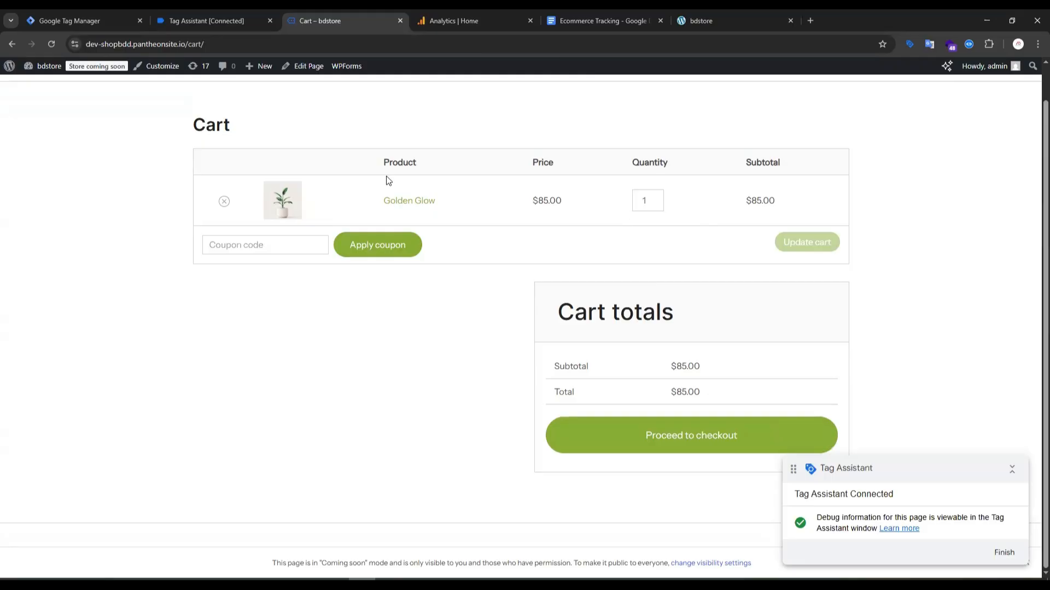
Remove the Golden Glow plant from the store's cart and dismiss the connection notice in Tag Assistant.
left_click(224, 202)
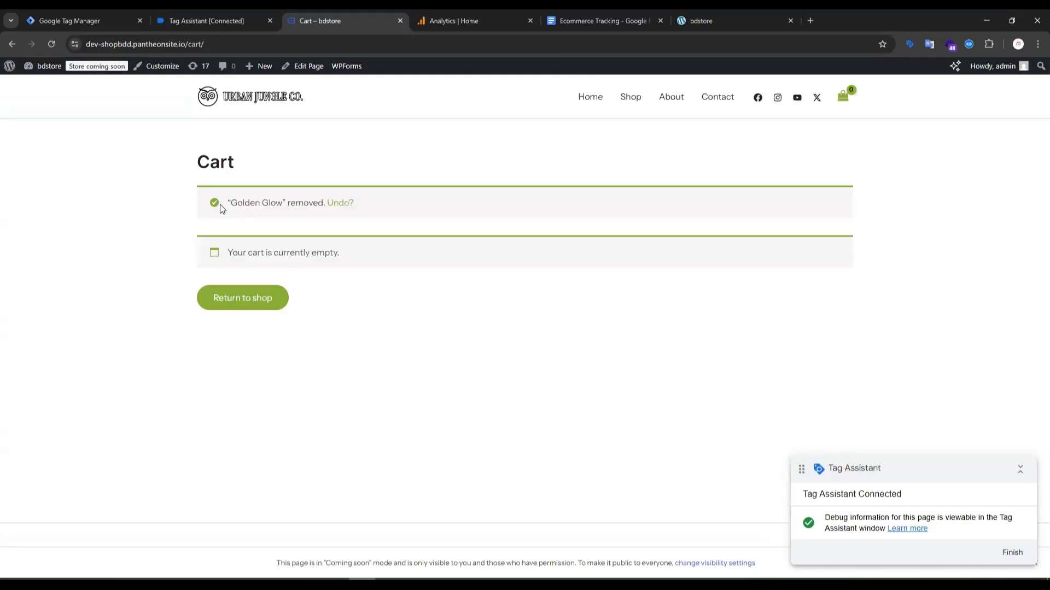
double_click(295, 203)
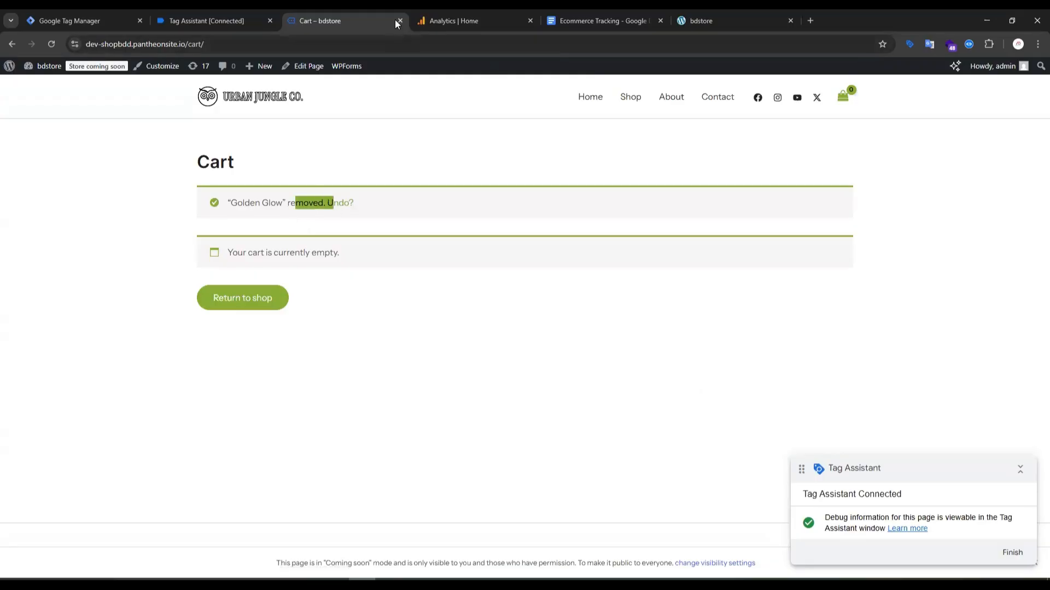
left_click(211, 21)
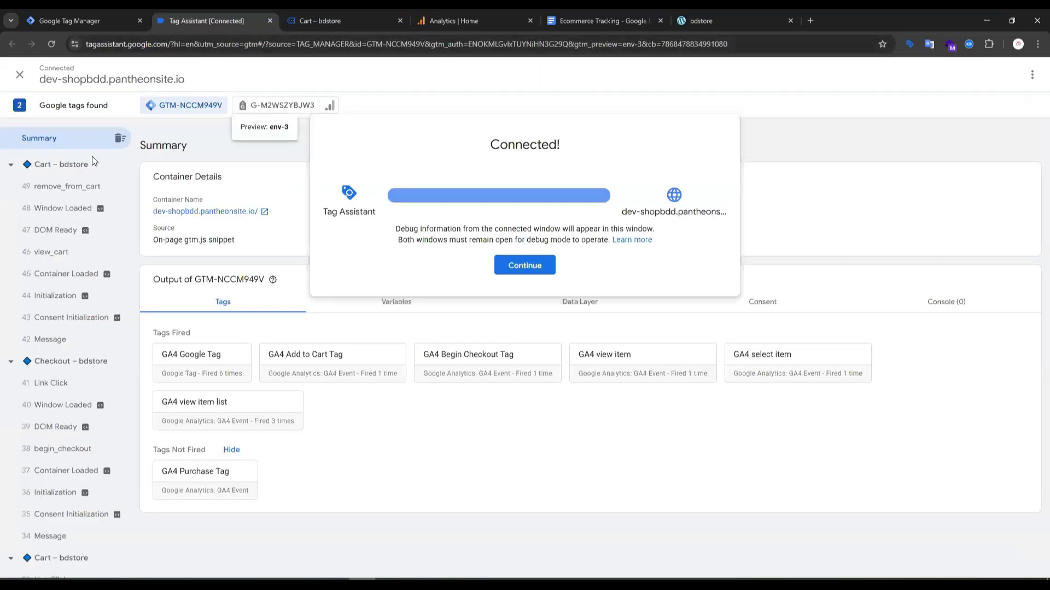
left_click(530, 270)
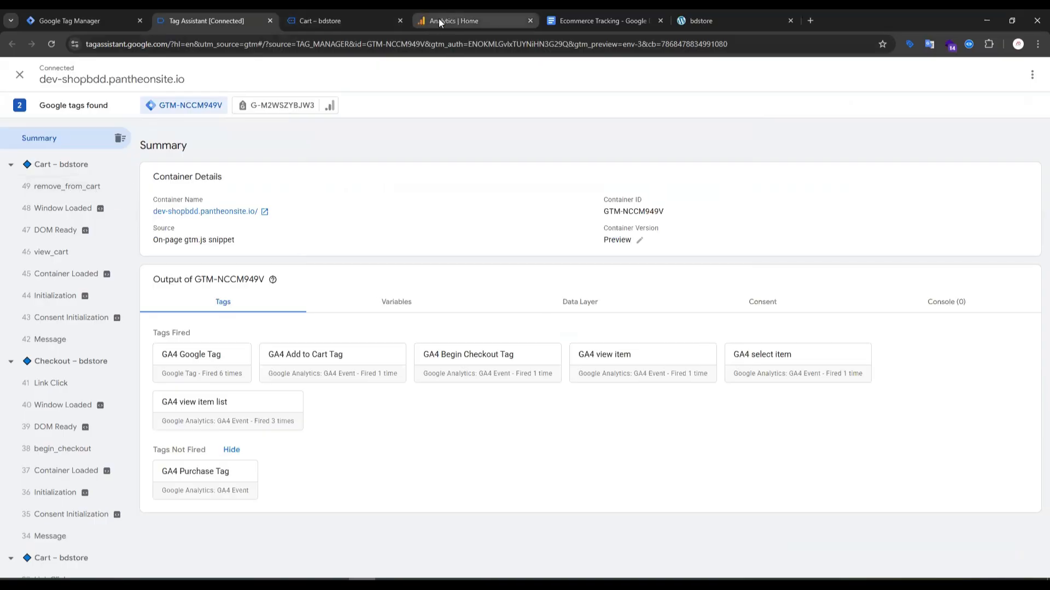
left_click(329, 18)
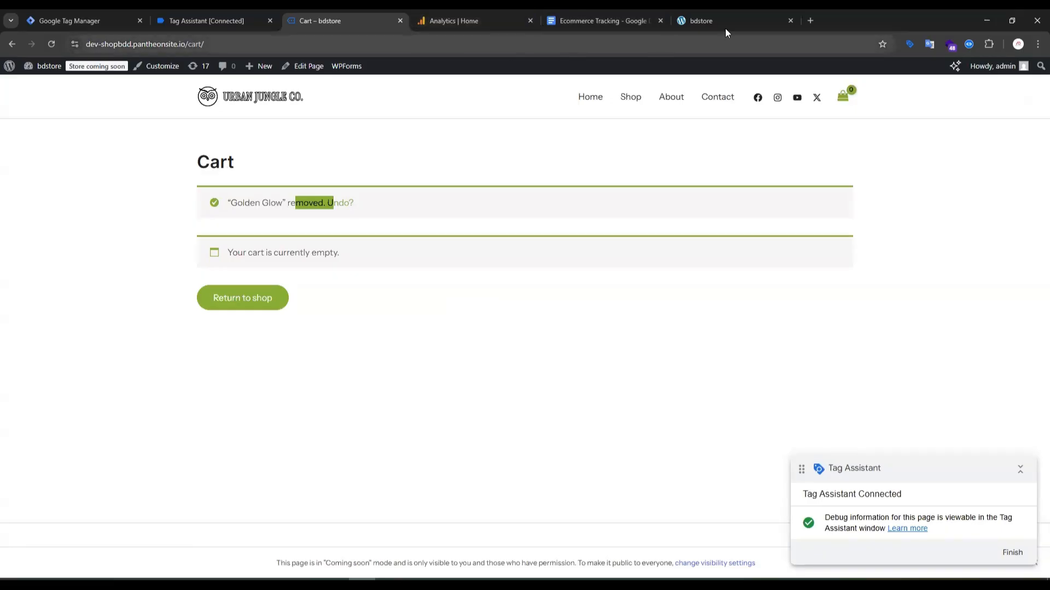
left_click(741, 20)
scroll(546, 250, "down", 6)
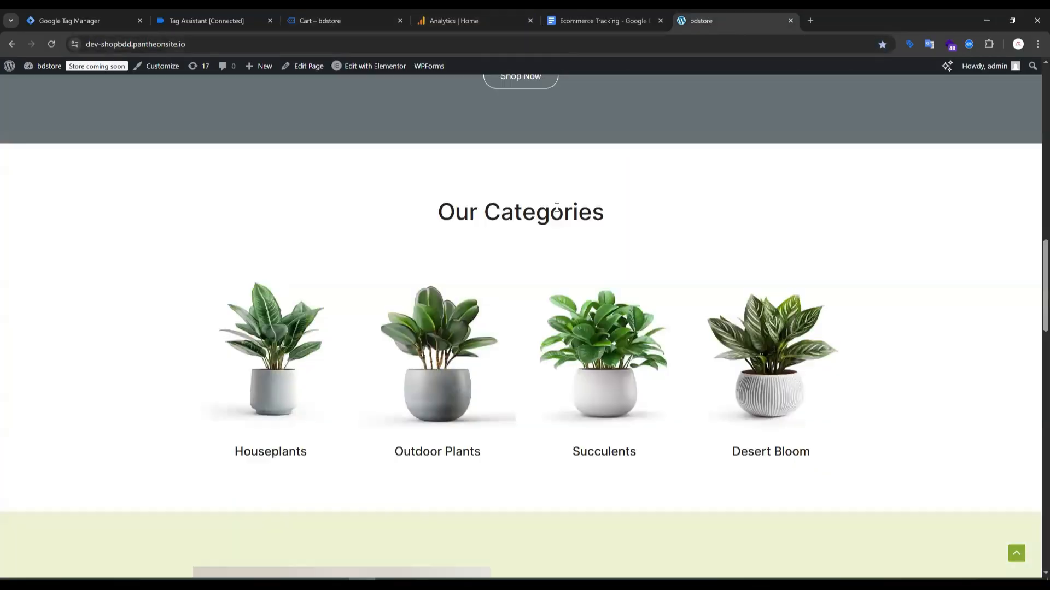
scroll(556, 208, "down", 20)
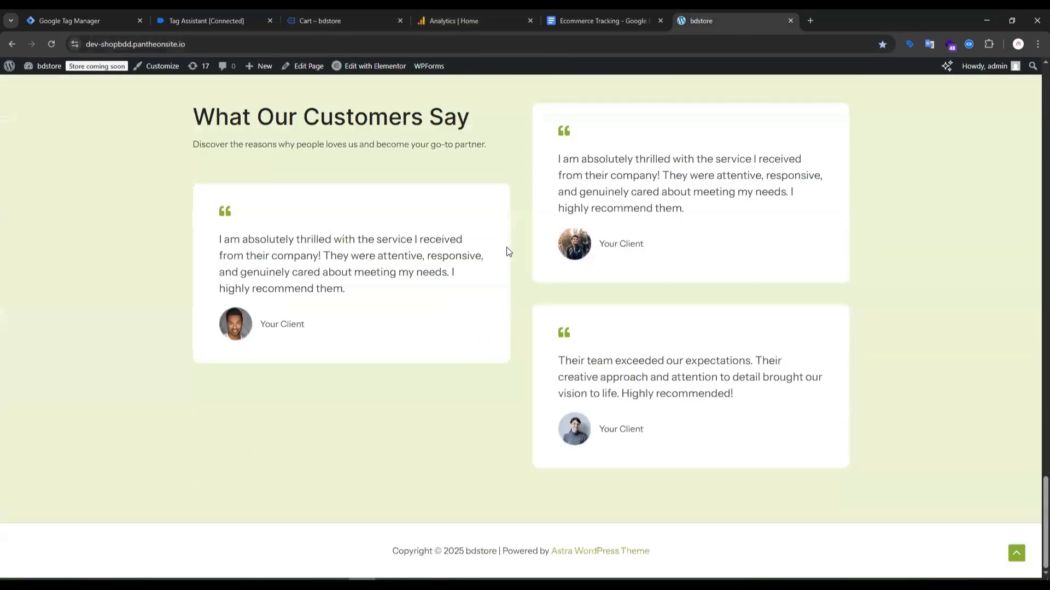
scroll(509, 249, "up", 6)
scroll(477, 253, "up", 2)
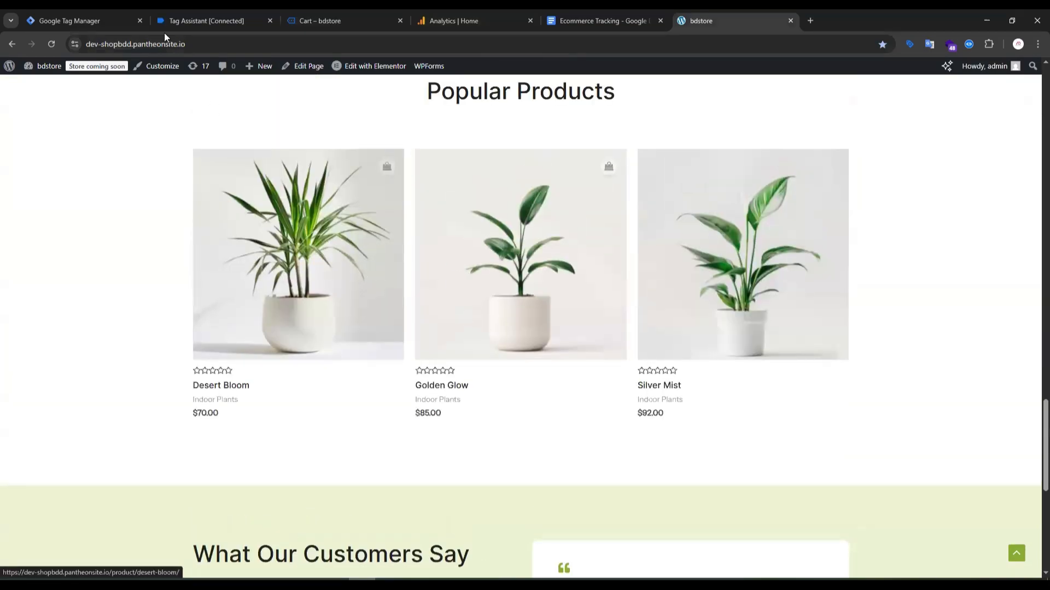
Examine the events Tag Assistant recorded for the store's cart, checkout, product and shop pages.
left_click(205, 18)
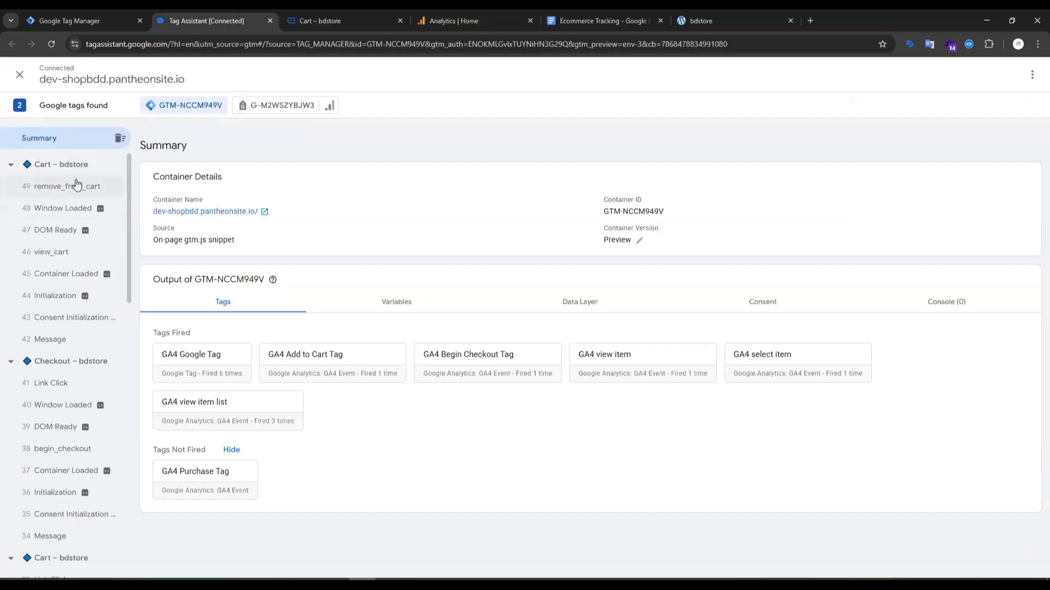
scroll(82, 246, "down", 2)
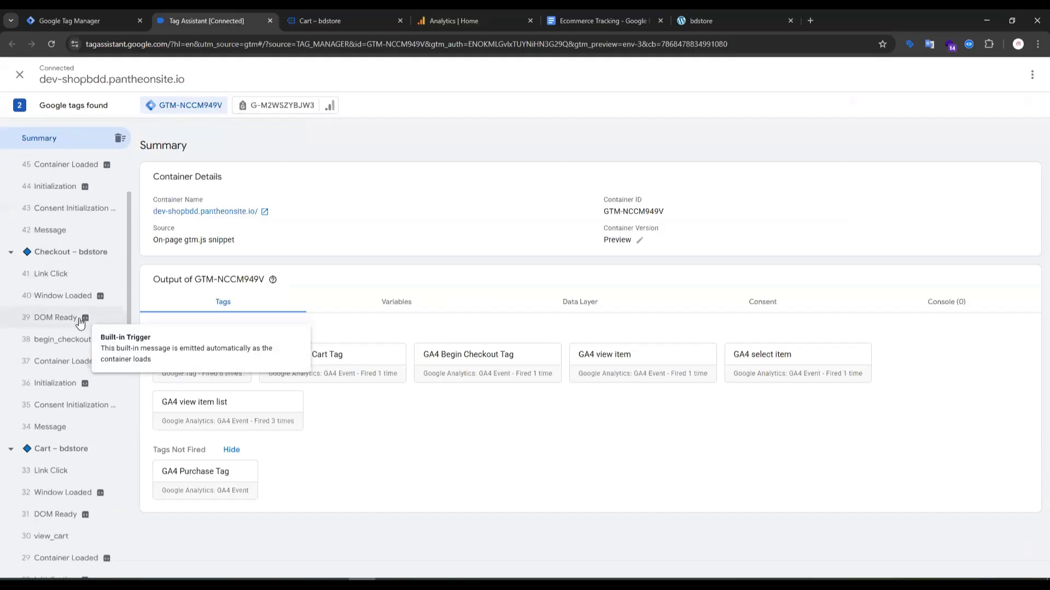
scroll(73, 306, "down", 4)
scroll(73, 307, "down", 4)
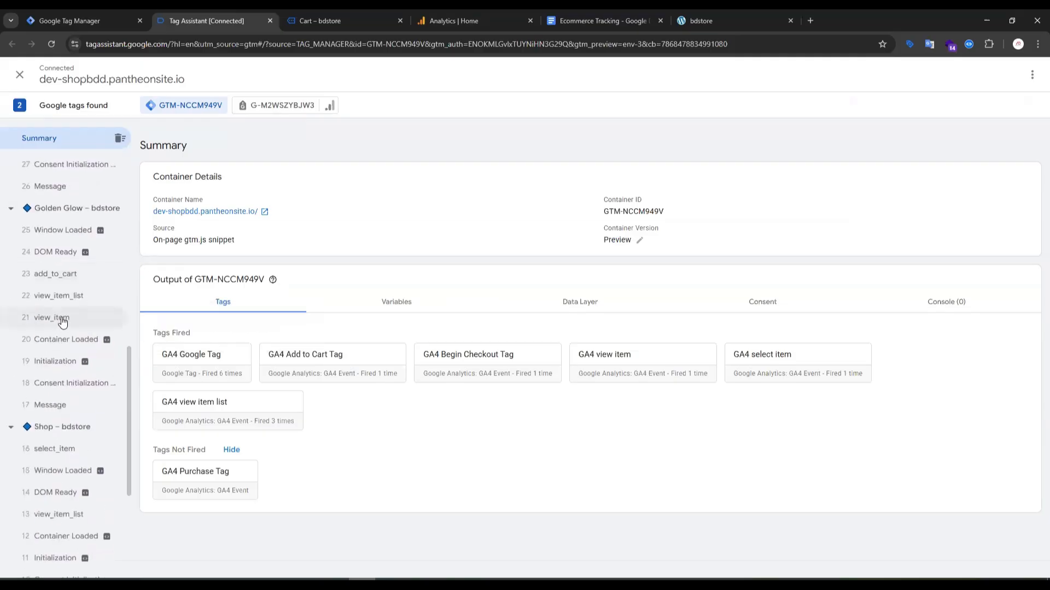
scroll(70, 312, "down", 4)
scroll(70, 313, "down", 1)
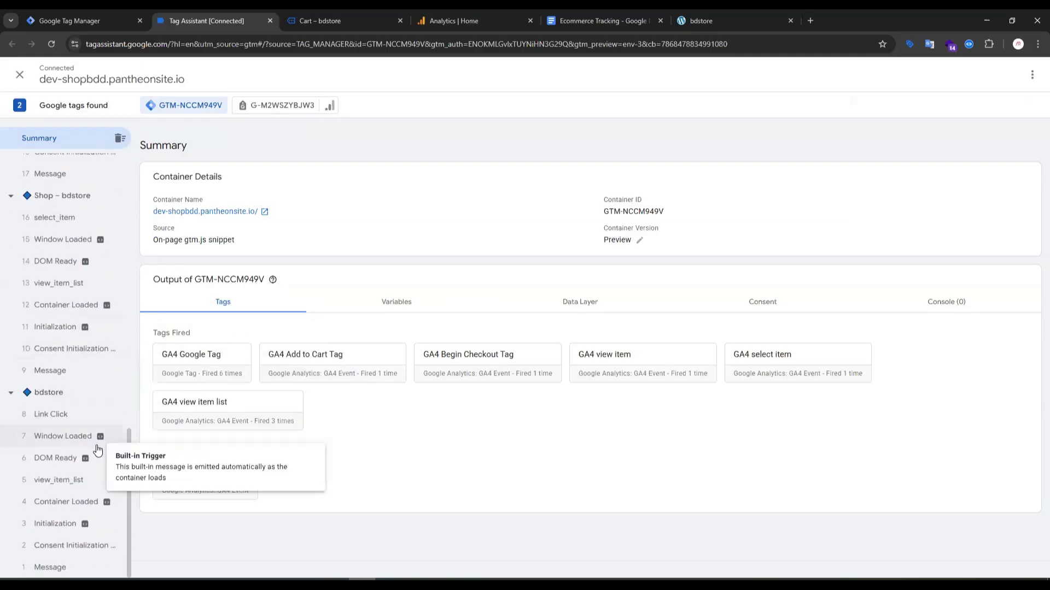
scroll(82, 410, "up", 2)
scroll(76, 391, "up", 4)
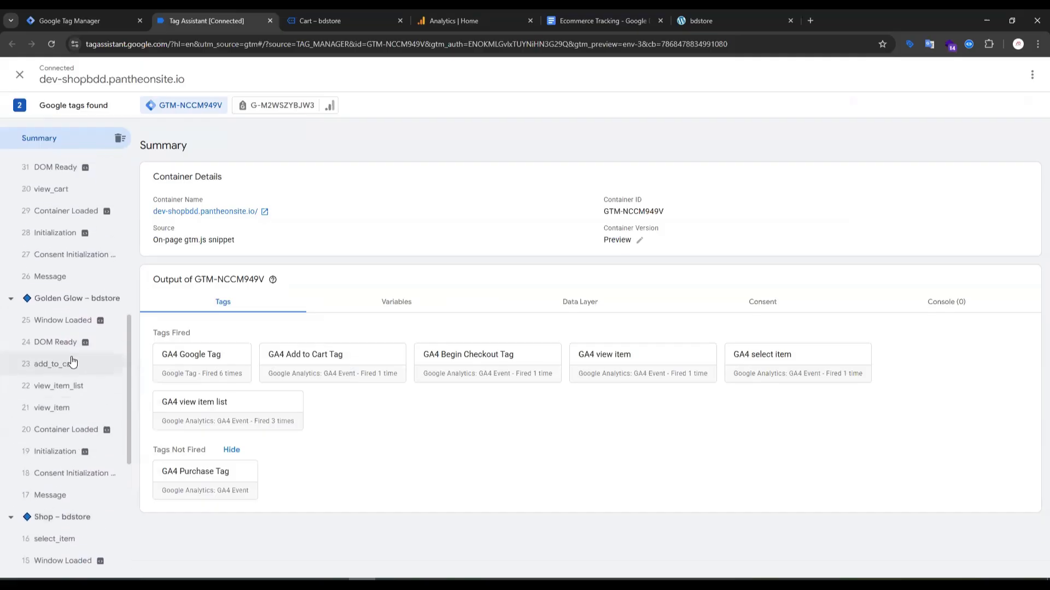
Return from the empty cart to the shop and review the add_payment_info and add_shipping_info sections of the Ecommerce Tracking document.
left_click(350, 21)
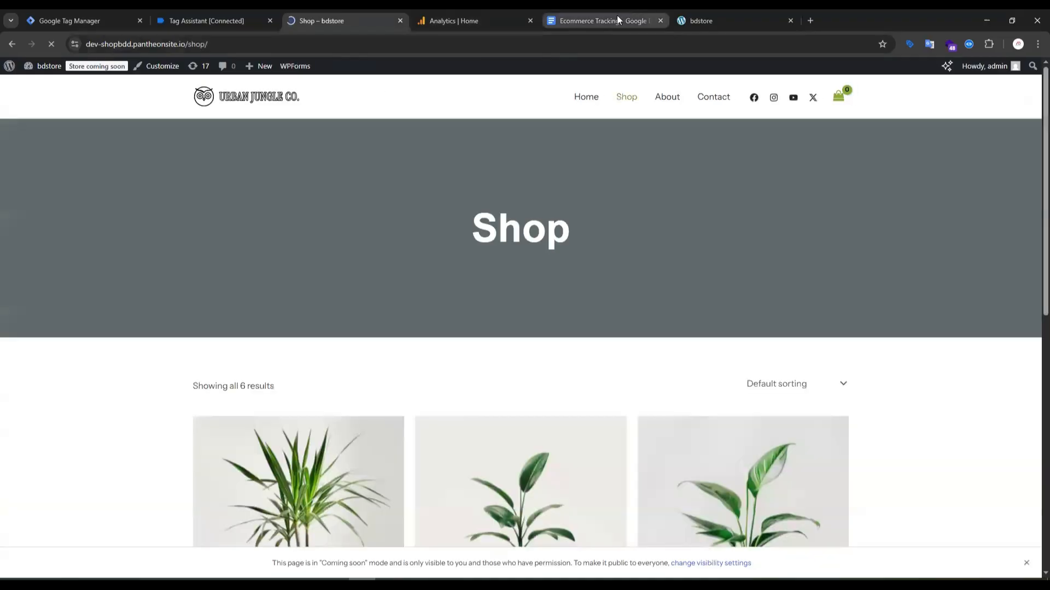
left_click(609, 22)
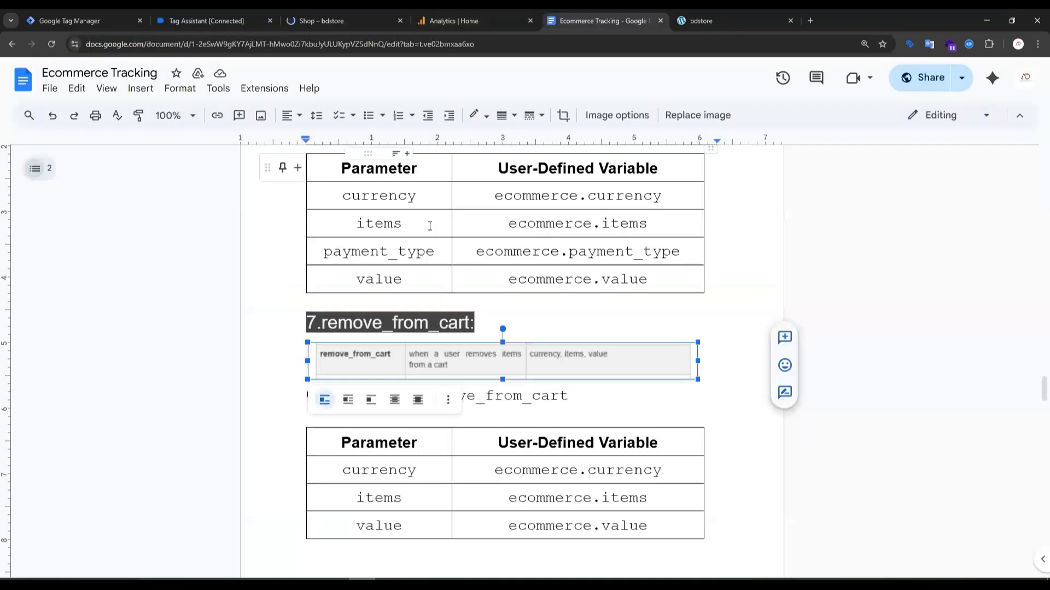
scroll(429, 226, "down", 1)
scroll(345, 280, "up", 5)
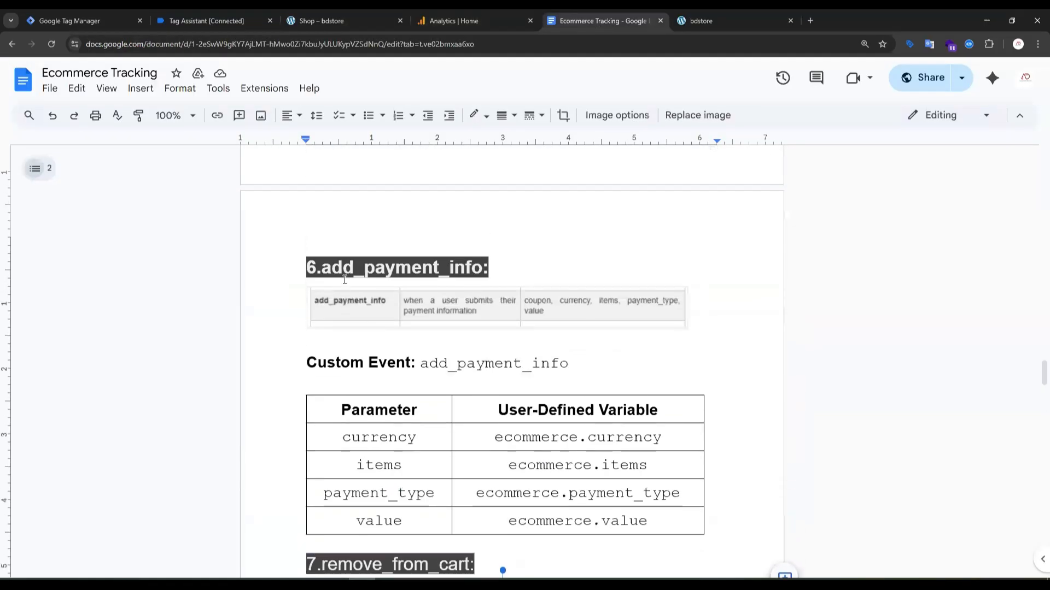
scroll(350, 285, "up", 8)
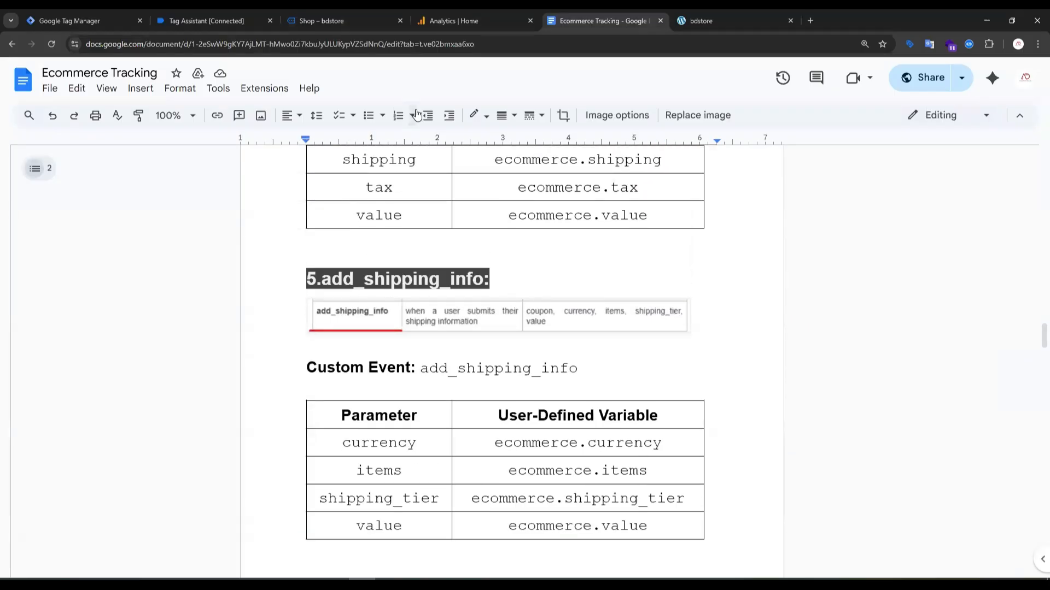
Add the Silver Mist plant from the store's shop page to the cart and view the cart.
left_click(315, 20)
scroll(601, 203, "down", 6)
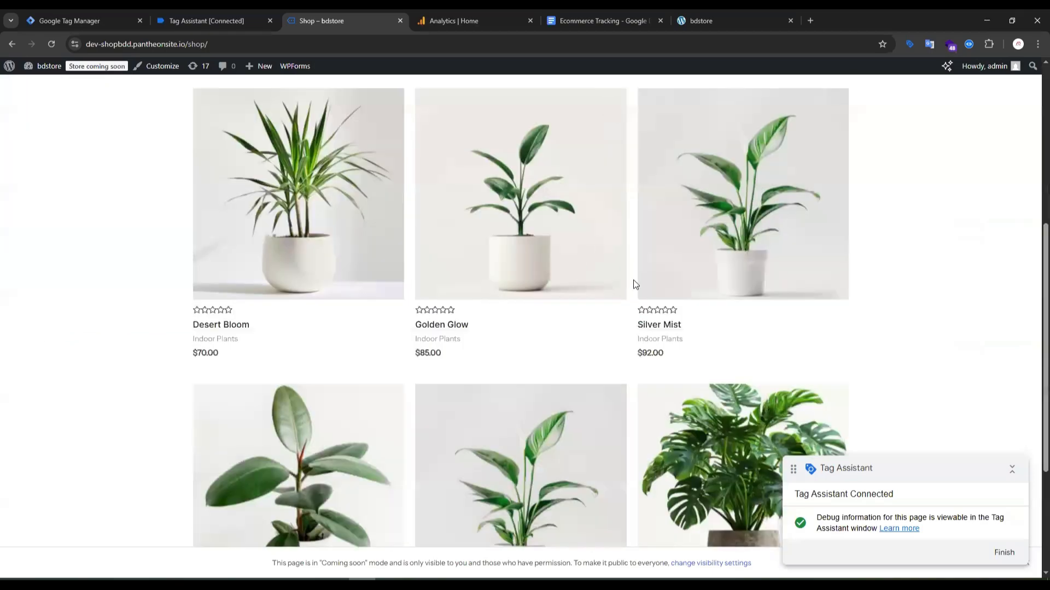
scroll(636, 271, "up", 2)
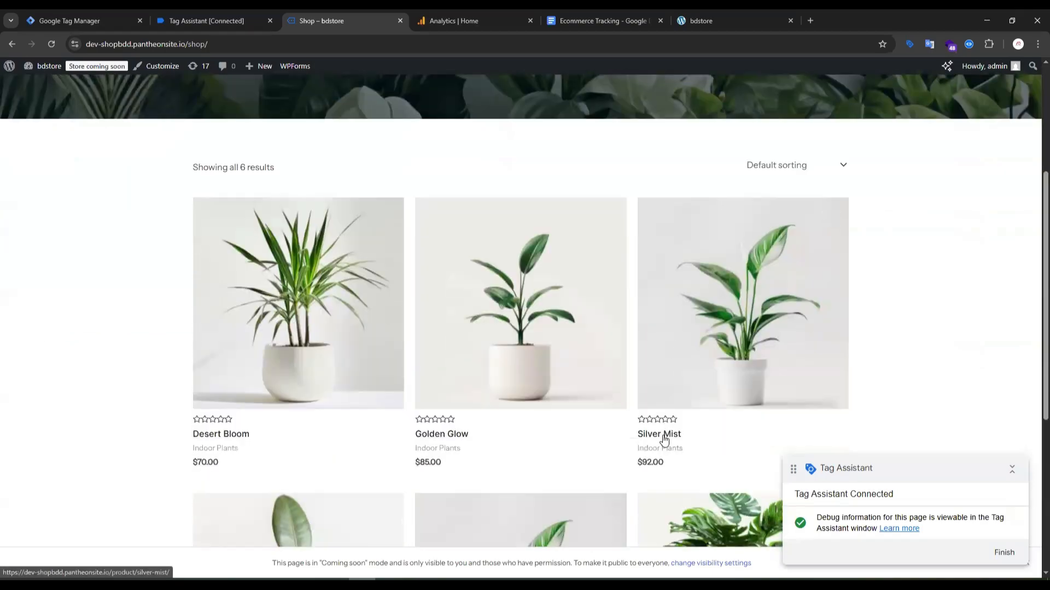
left_click(663, 434)
scroll(112, 328, "up", 10)
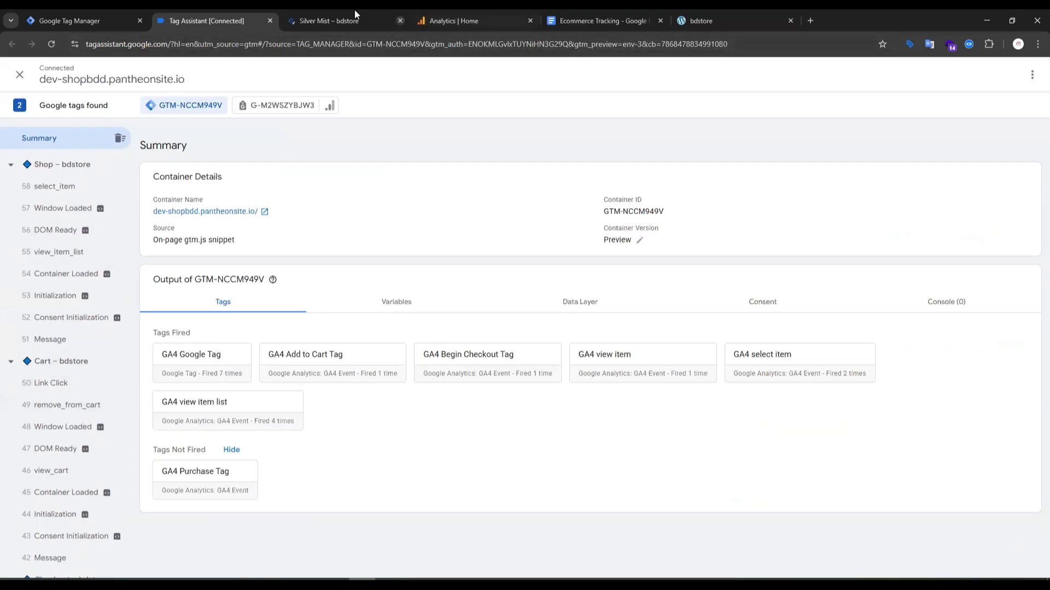
left_click(308, 20)
left_click(621, 331)
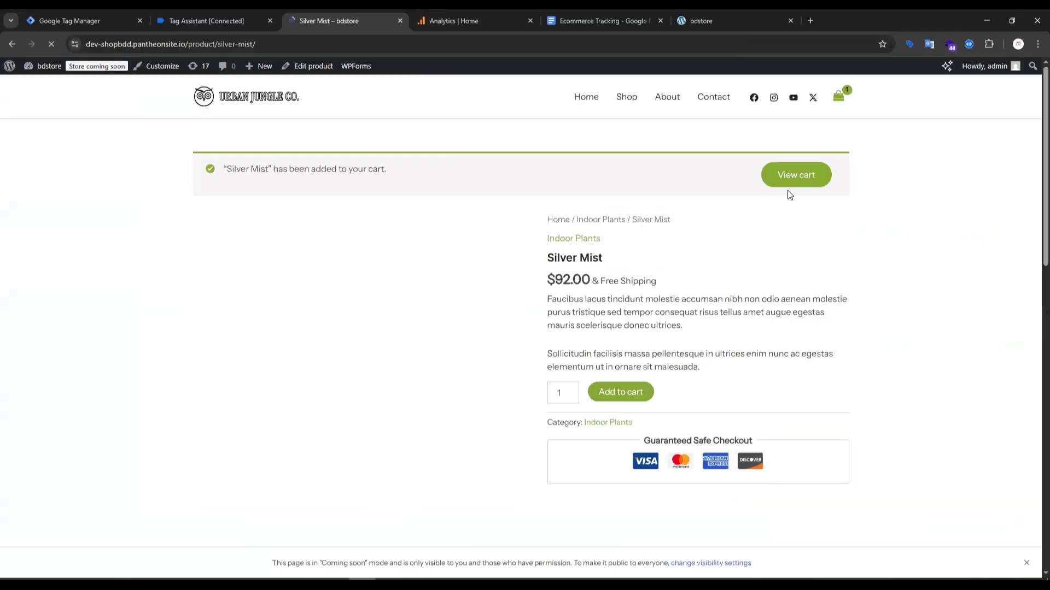
left_click(790, 178)
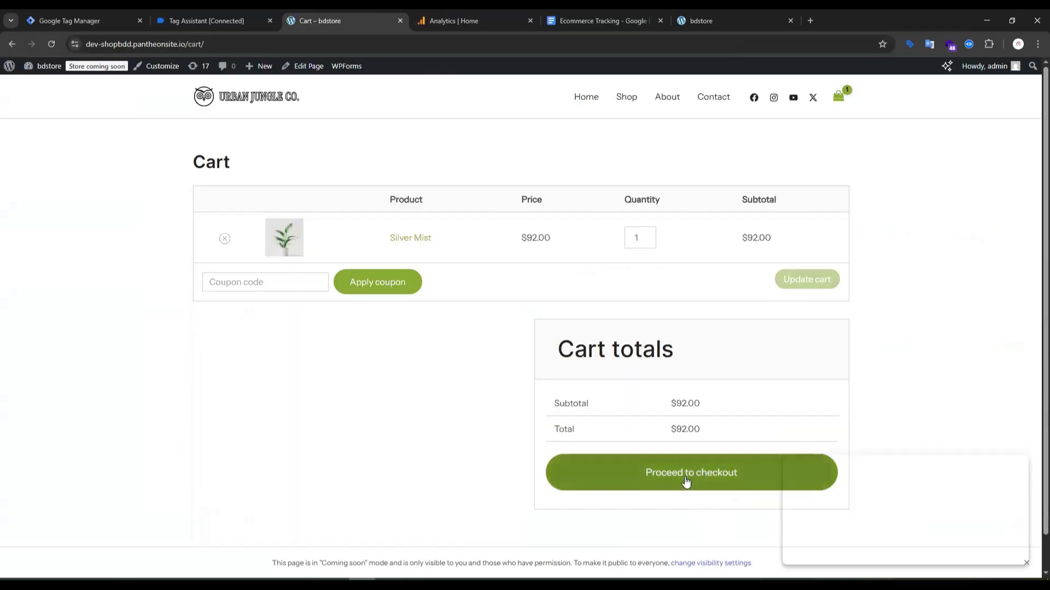
Proceed to checkout and place the Silver Mist order with the prefilled billing details and cash on delivery.
left_click(686, 473)
scroll(665, 439, "down", 6)
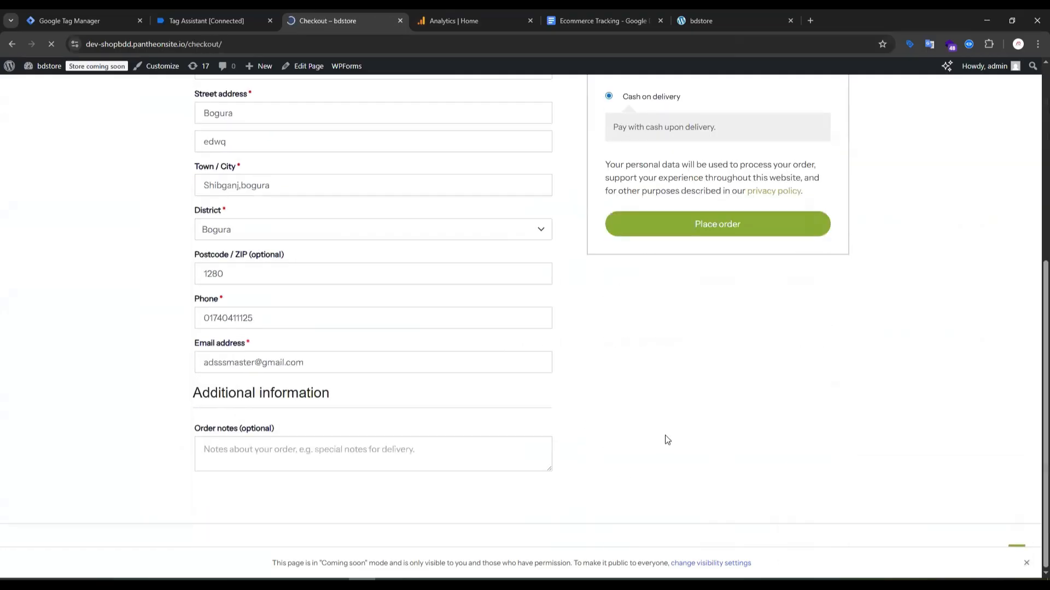
scroll(199, 278, "up", 5)
scroll(639, 428, "down", 3)
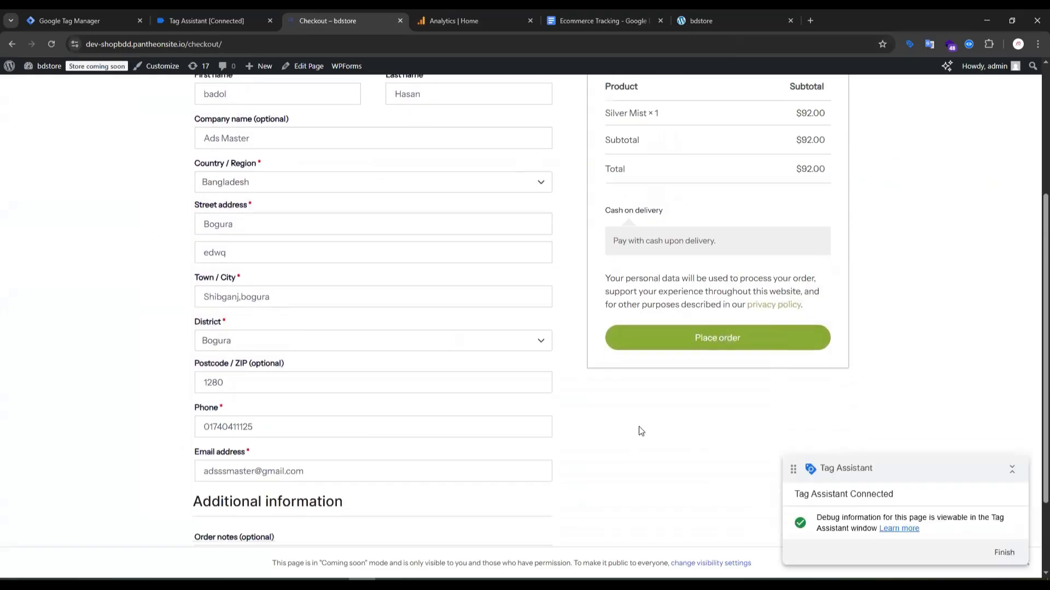
left_click(689, 335)
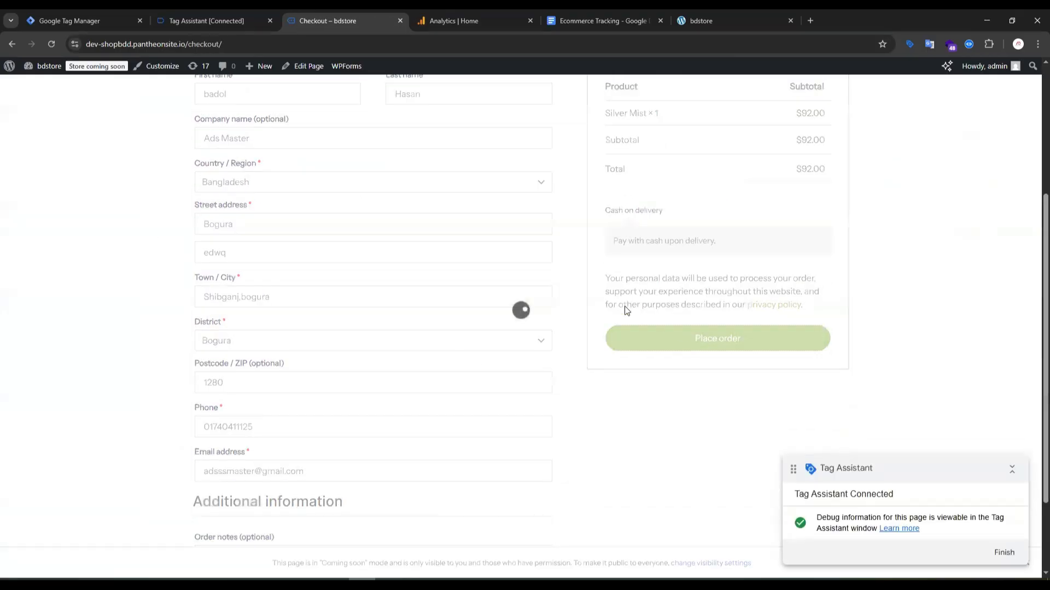
Open the remove_from_cart event recorded in Tag Assistant and copy its event name from the API call.
left_click(223, 19)
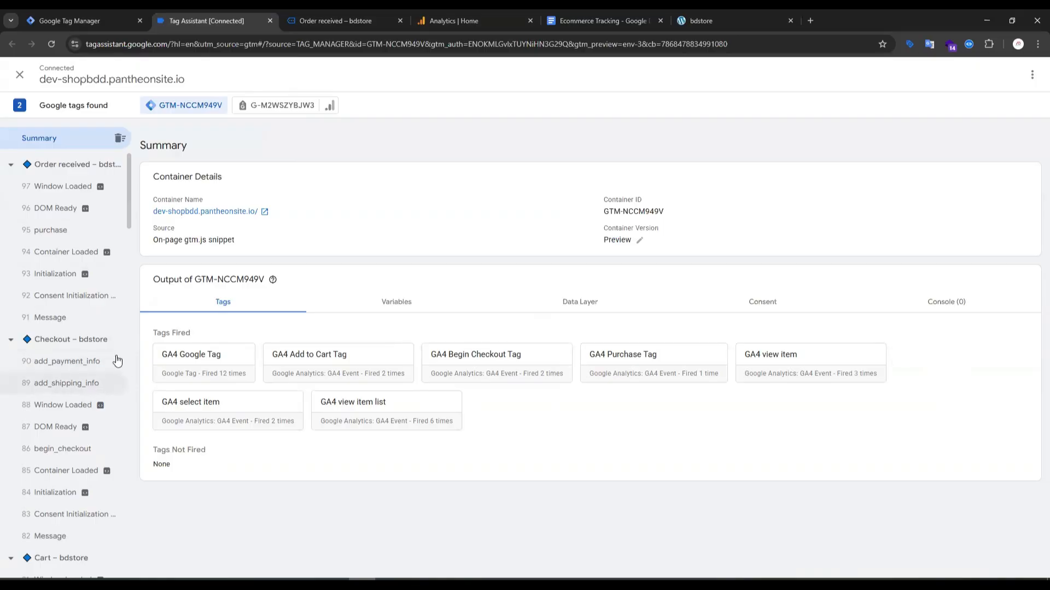
left_click_drag(128, 221, 164, 412)
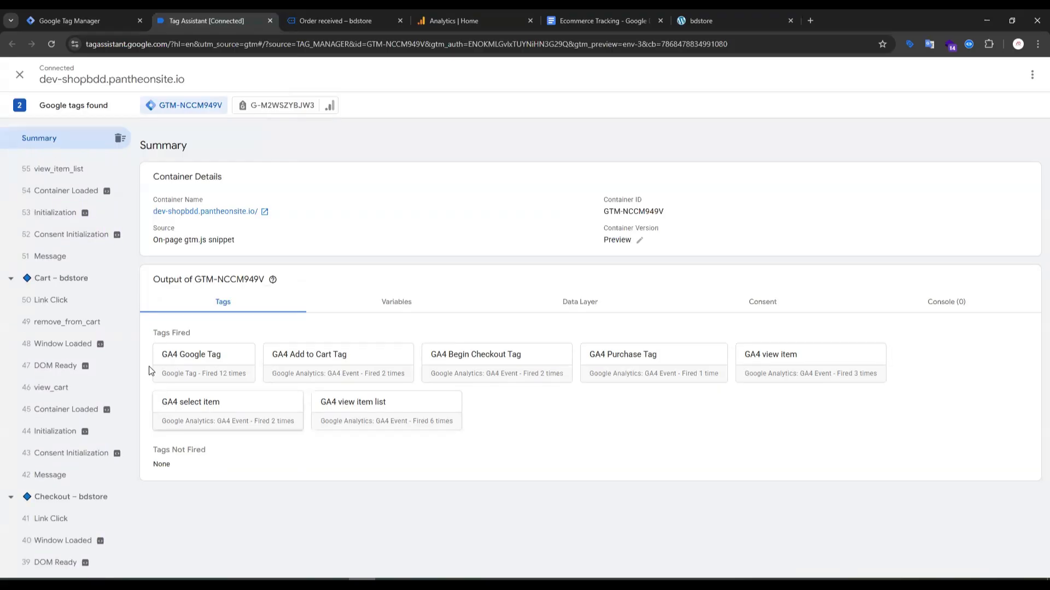
left_click(78, 329)
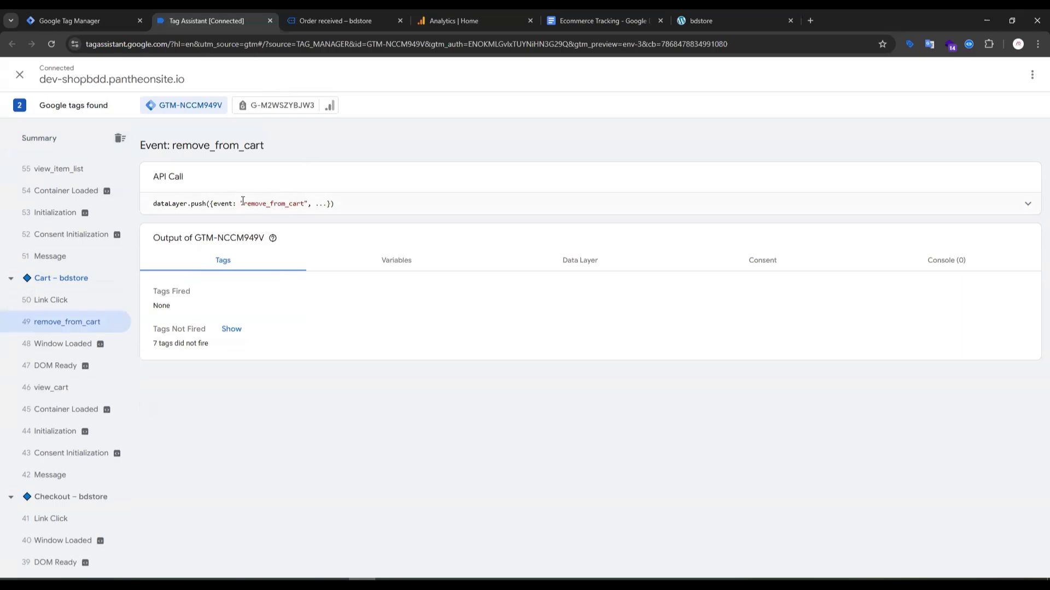
double_click(273, 206)
key("ctrl+c")
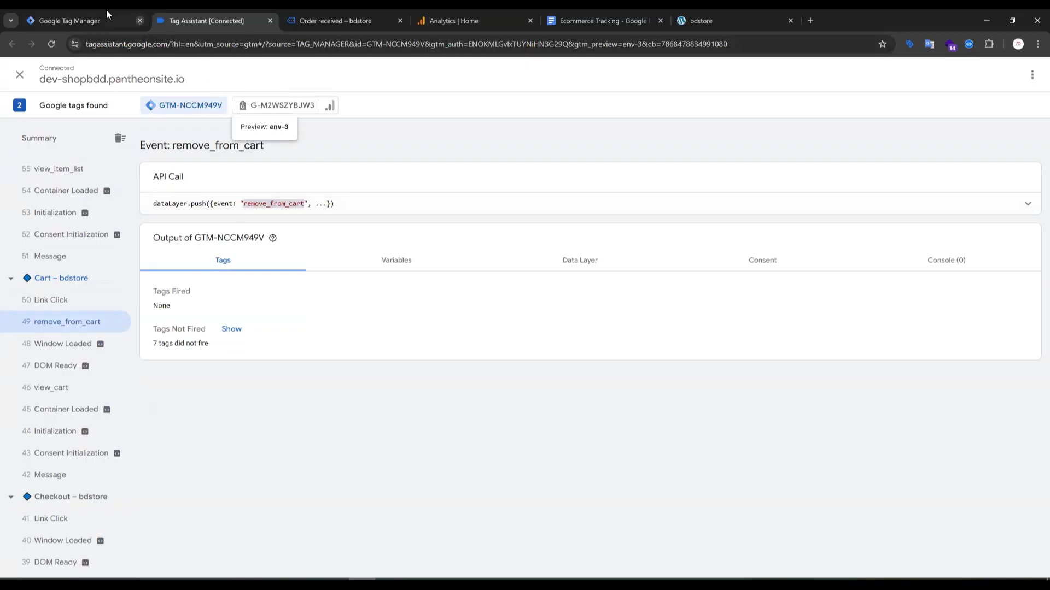
Switch to Google Tag Manager and start a new trigger of the Custom Event type.
left_click(75, 16)
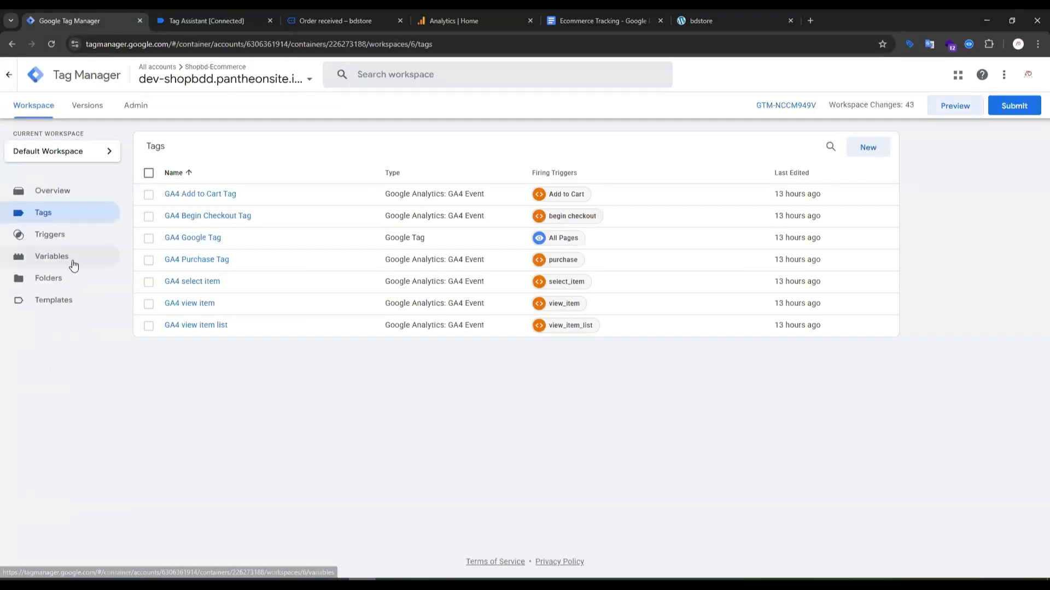
left_click(62, 244)
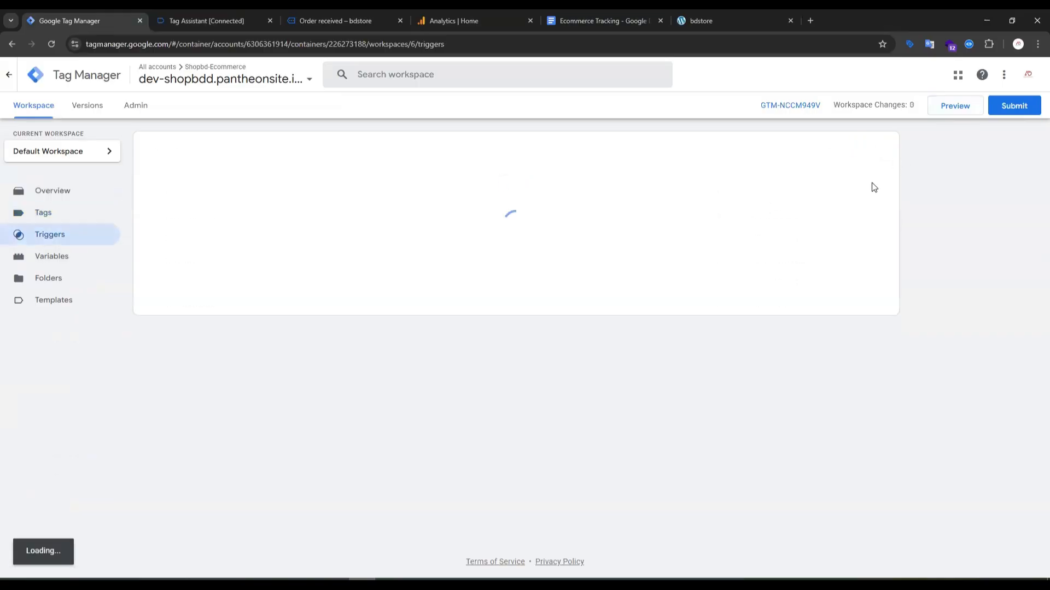
left_click(863, 152)
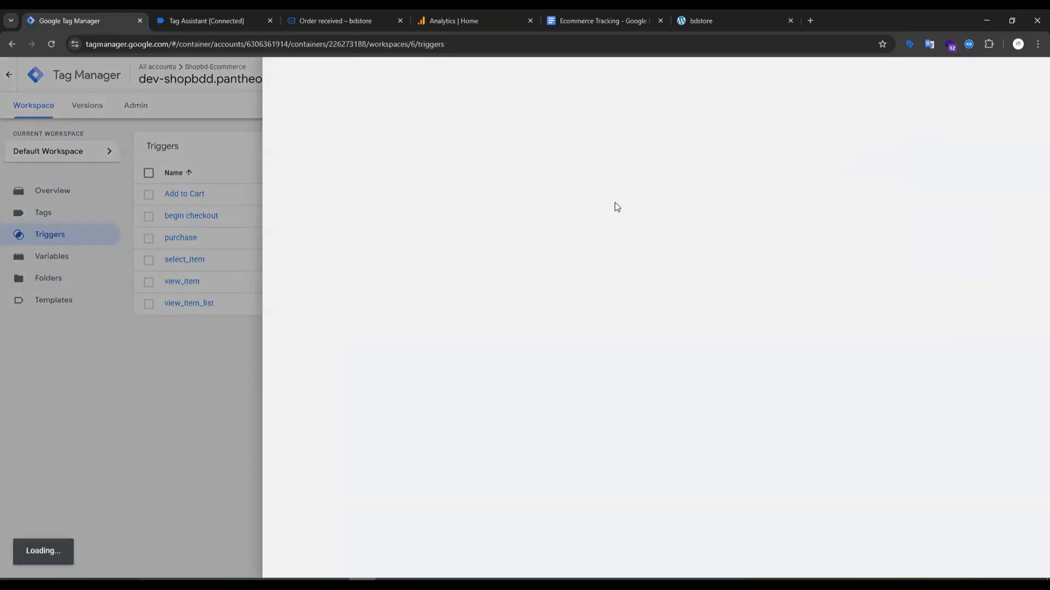
left_click(646, 186)
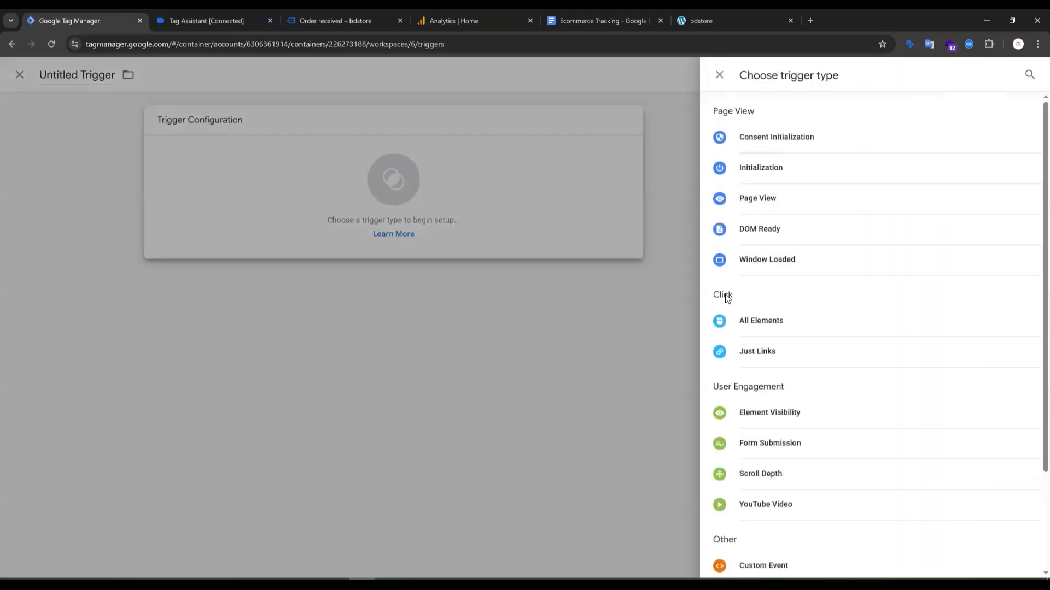
scroll(786, 391, "down", 1)
scroll(786, 391, "down", 1)
left_click(762, 446)
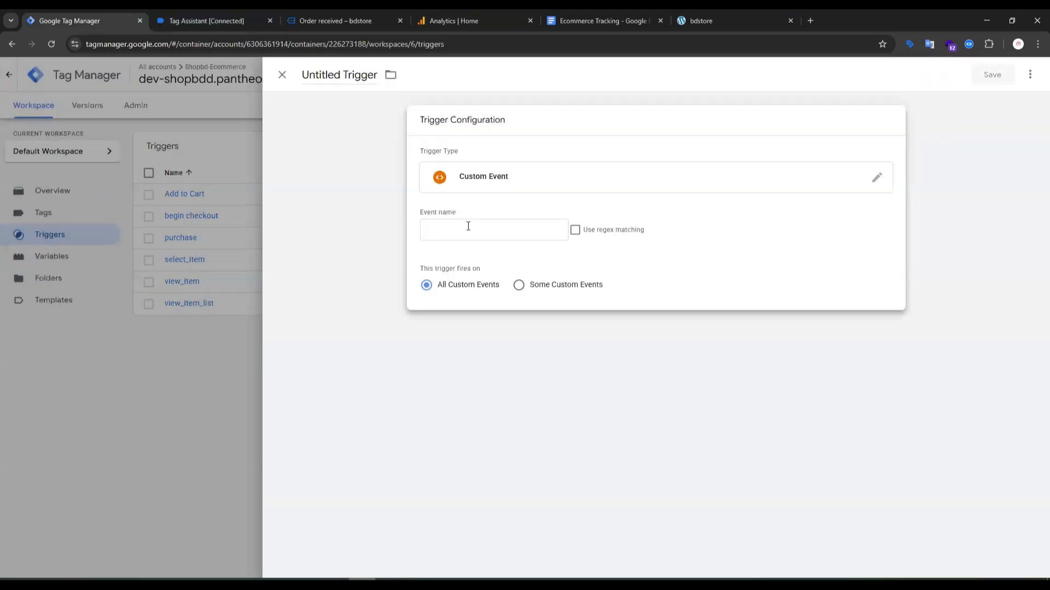
Set the trigger's event name to remove_from_cart and save it under the name remove_from_cart.
left_click(469, 228)
key("ctrl+v")
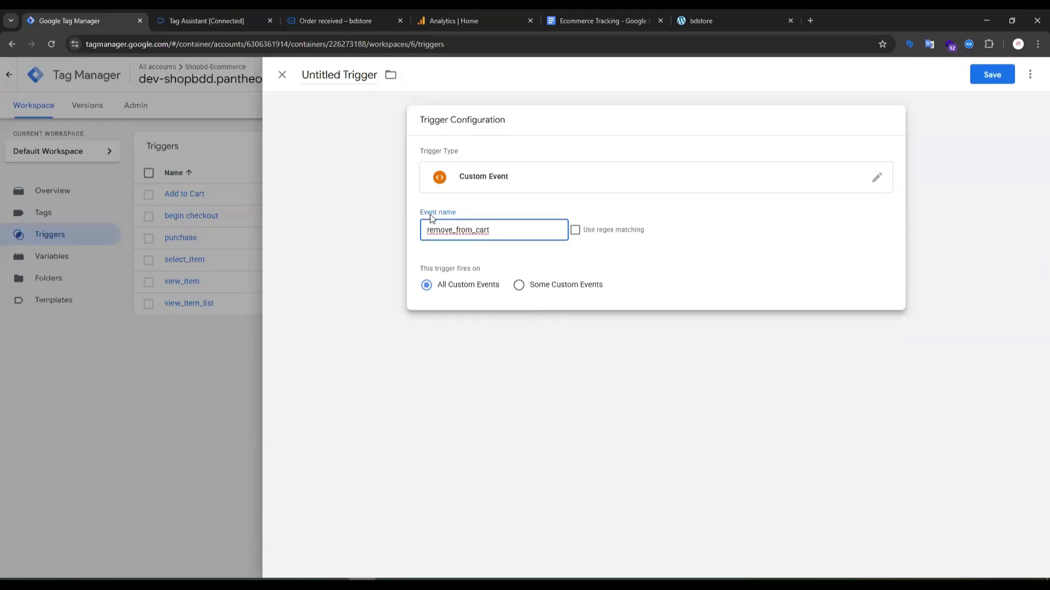
left_click(992, 74)
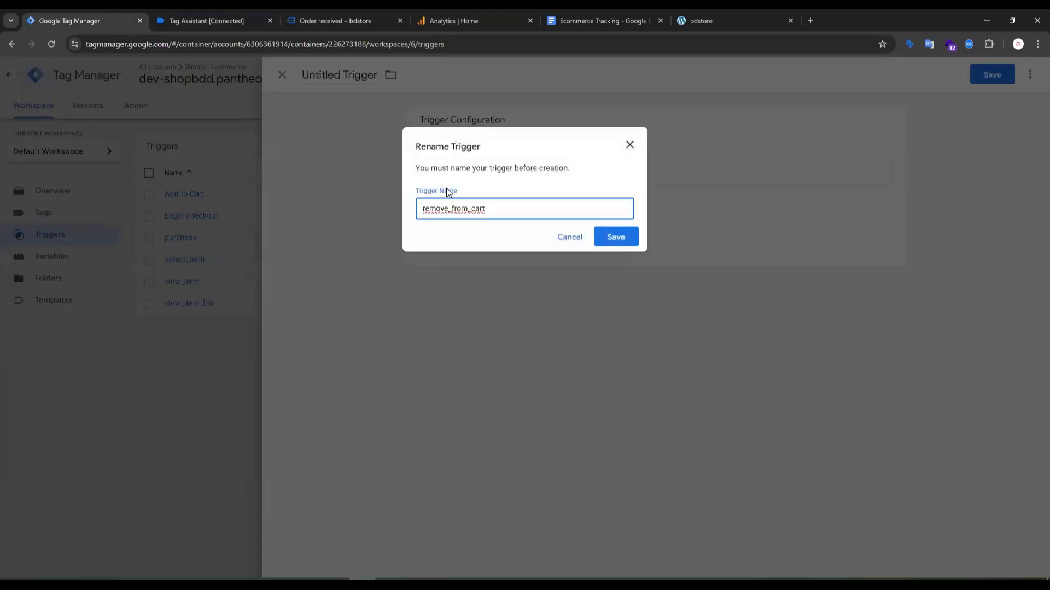
left_click(614, 237)
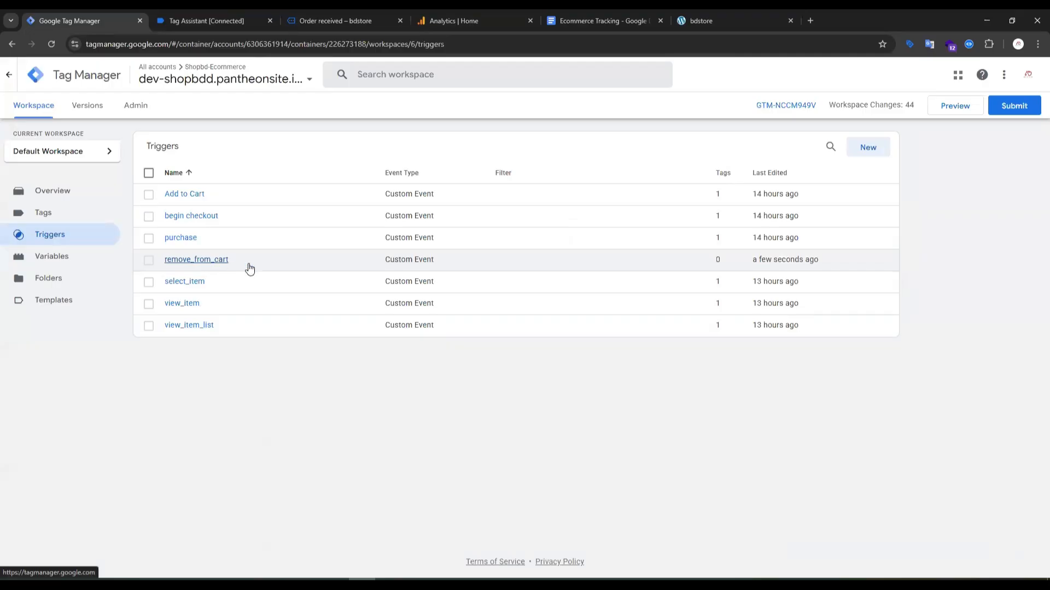
Return to Tag Assistant and expand the API call of the remove_from_cart event to examine its ecommerce data.
left_click(332, 22)
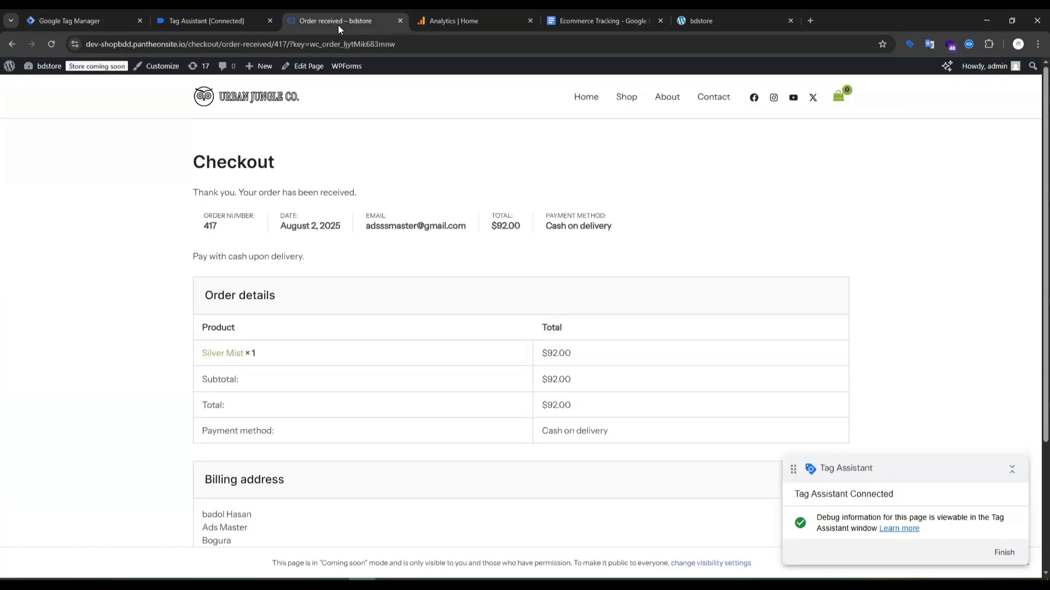
left_click(213, 19)
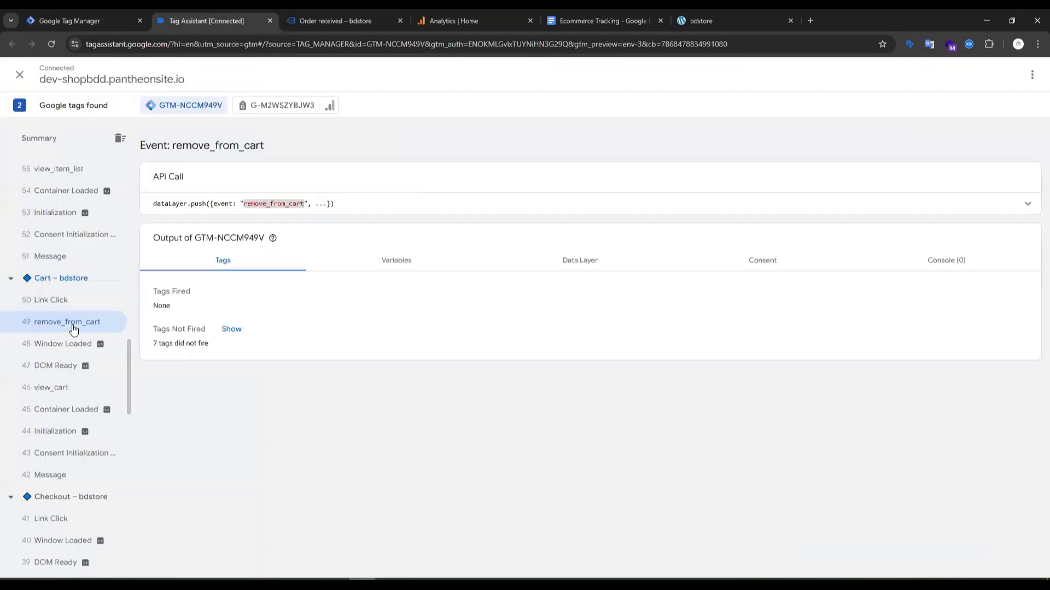
left_click(583, 204)
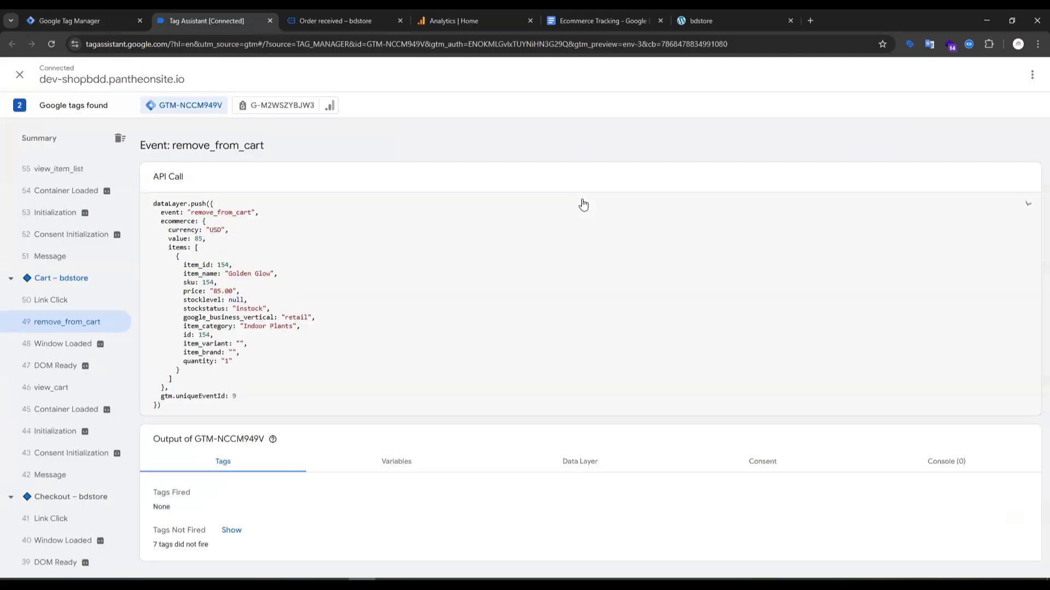
Review the currency, items and value parameters of the remove_from_cart section in the Ecommerce Tracking document.
left_click(579, 13)
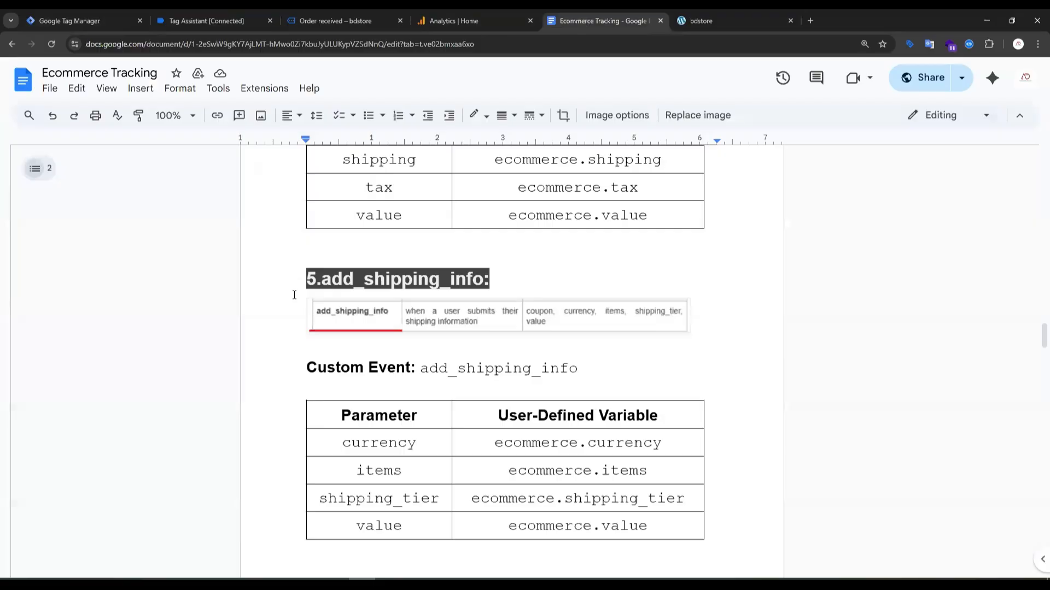
scroll(359, 309, "down", 1)
scroll(455, 302, "down", 16)
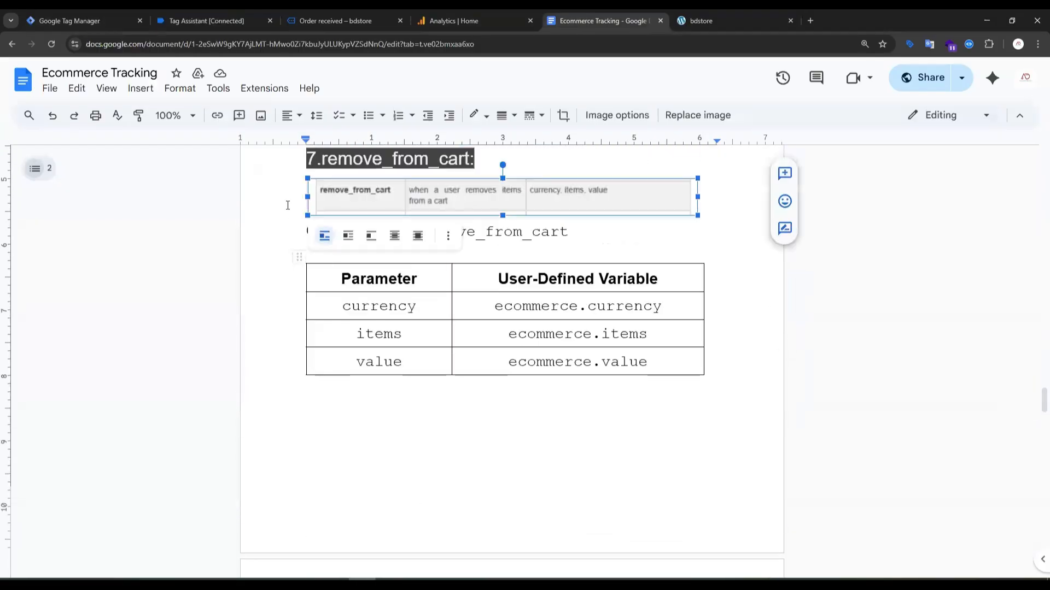
scroll(288, 205, "up", 2)
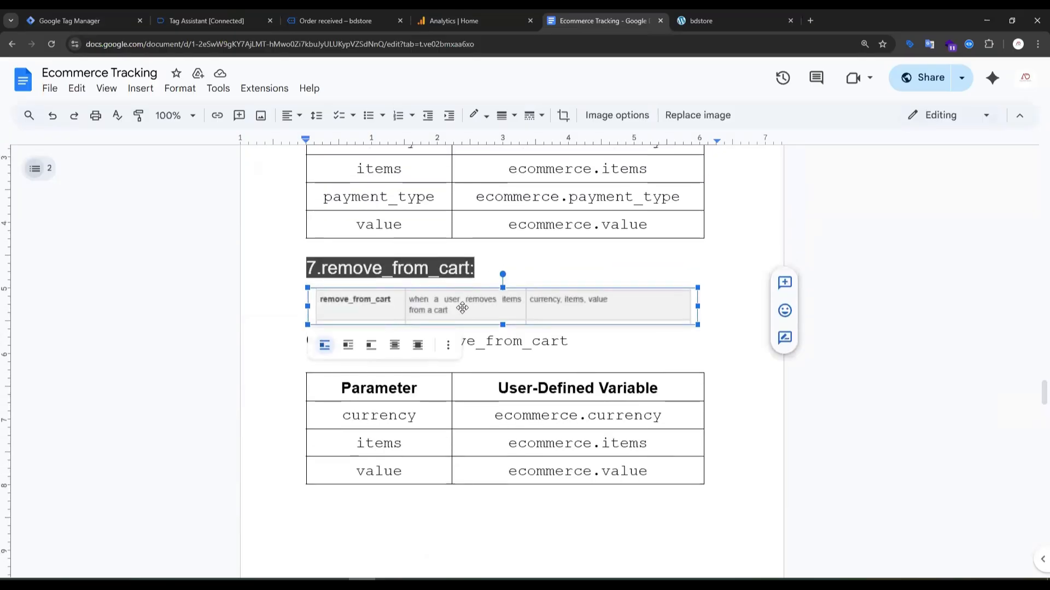
left_click(344, 417)
double_click(344, 418)
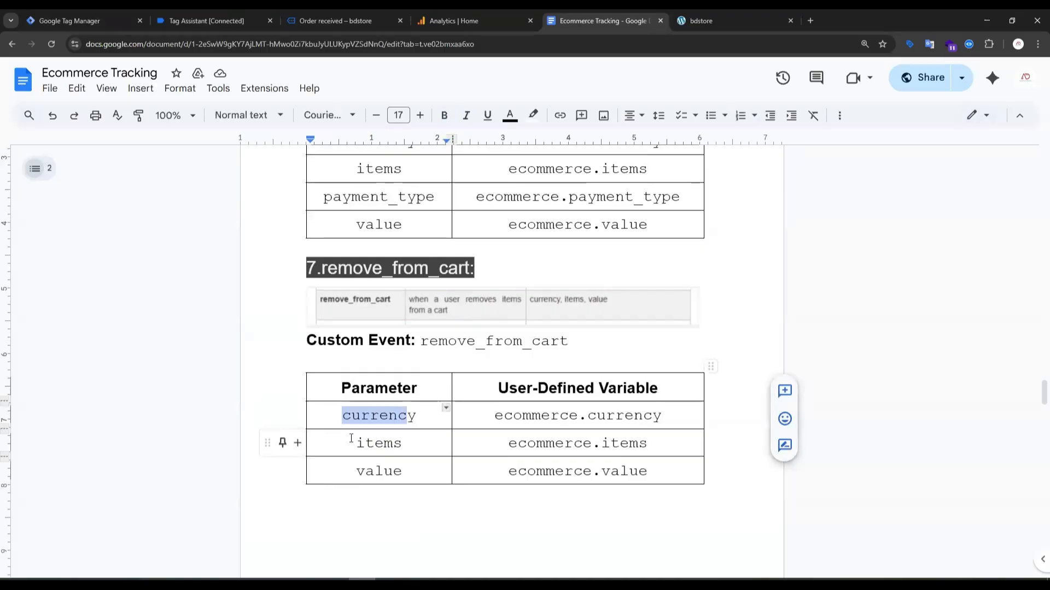
left_click_drag(354, 443, 402, 445)
left_click_drag(355, 471, 406, 479)
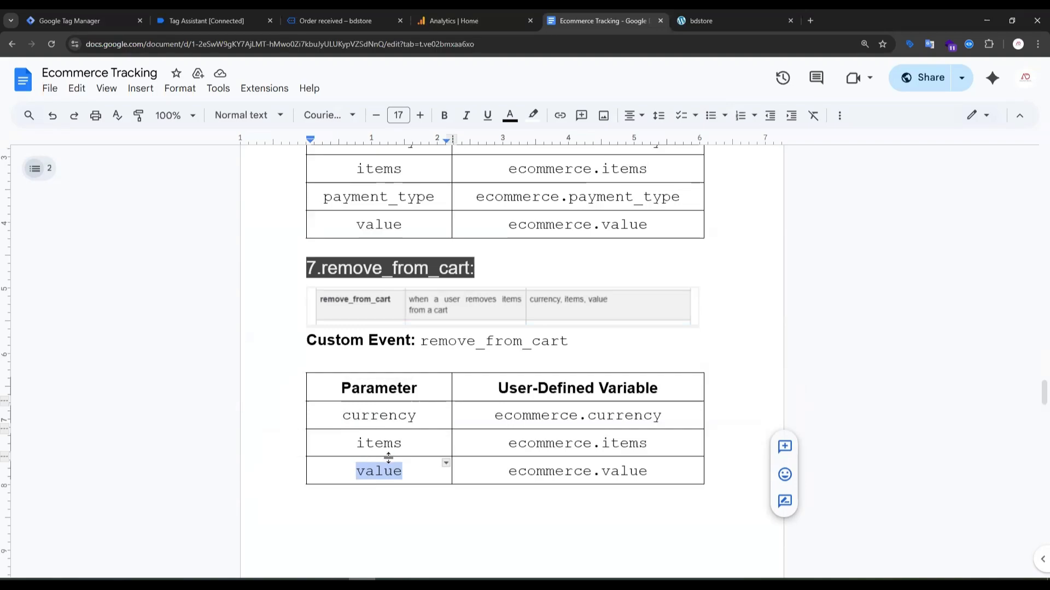
Compare the parameter tables of the add_to_cart, begin_checkout, add_payment_info and select_item events with the remove_from_cart table.
scroll(1035, 237, "up", 20)
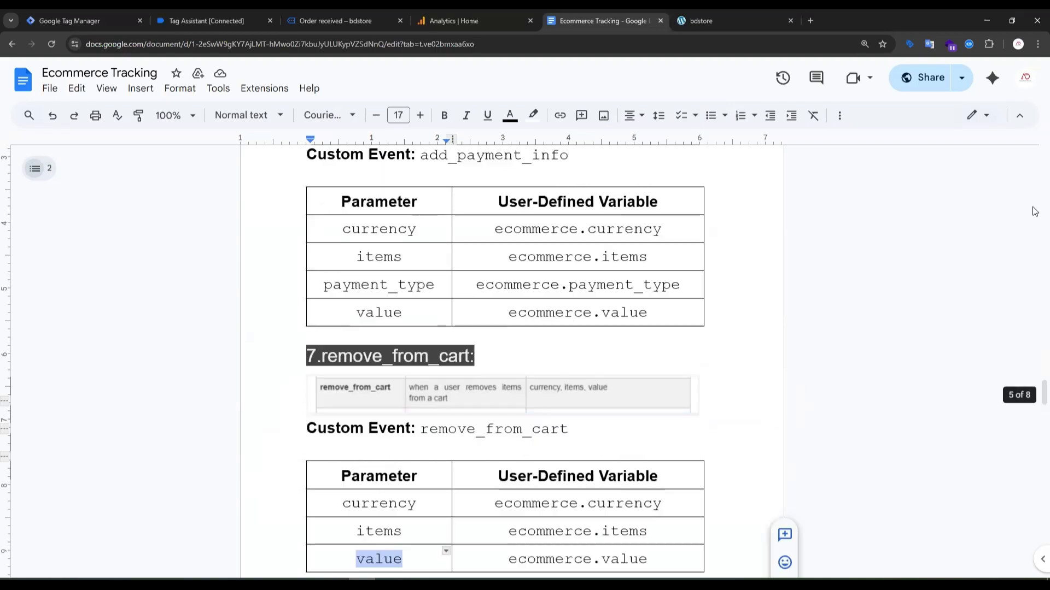
scroll(500, 367, "down", 12)
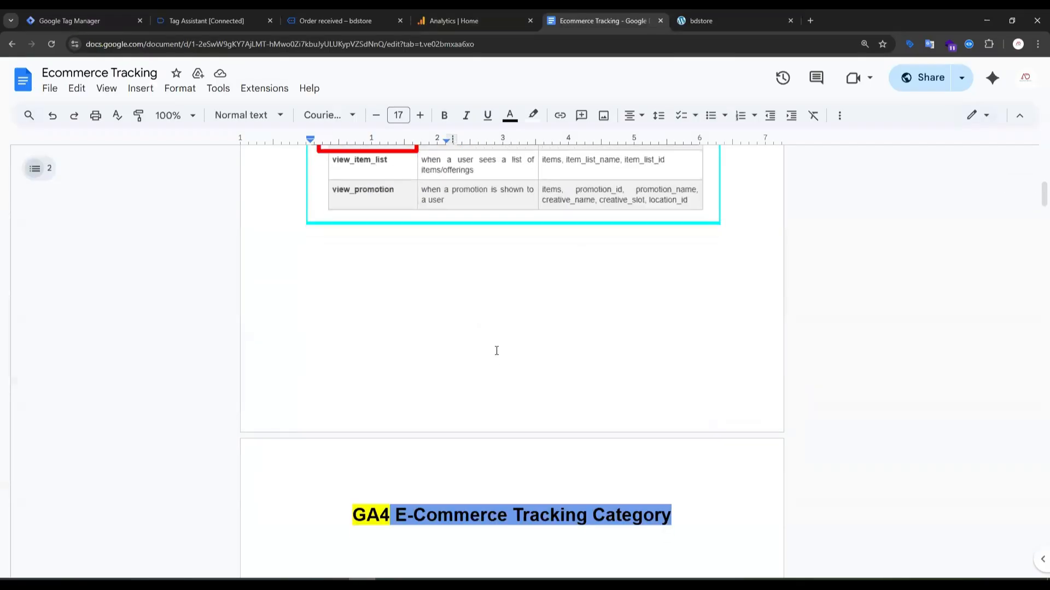
left_click_drag(343, 273, 388, 275)
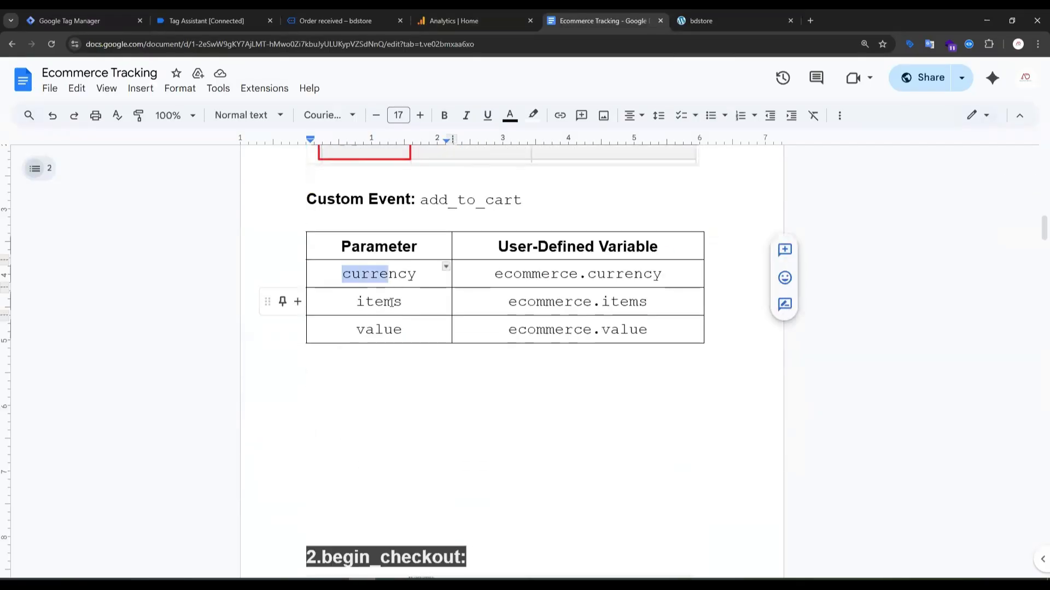
scroll(445, 383, "up", 3)
scroll(481, 355, "down", 12)
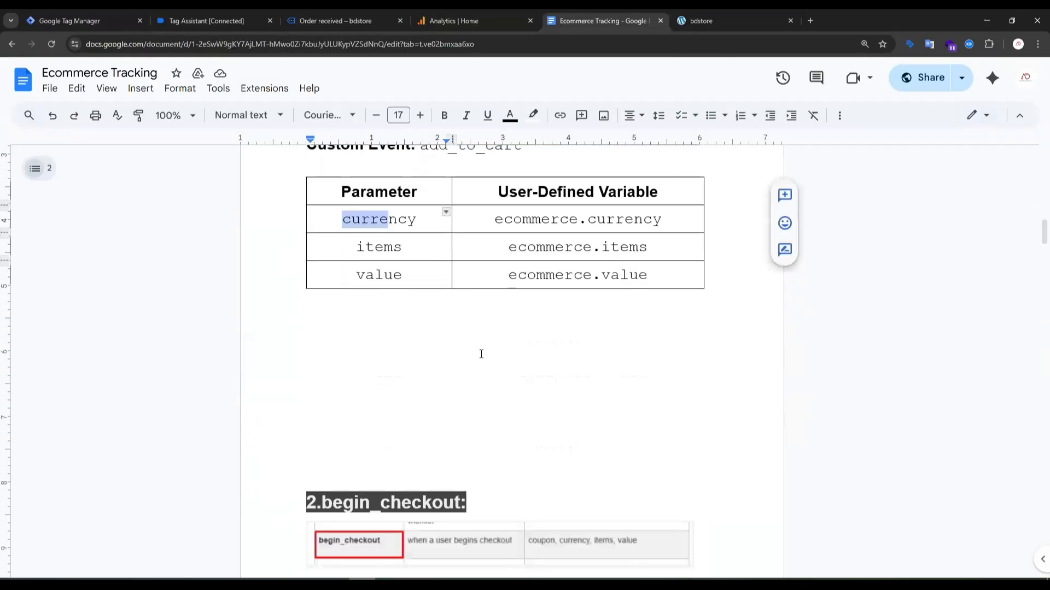
scroll(424, 411, "down", 8)
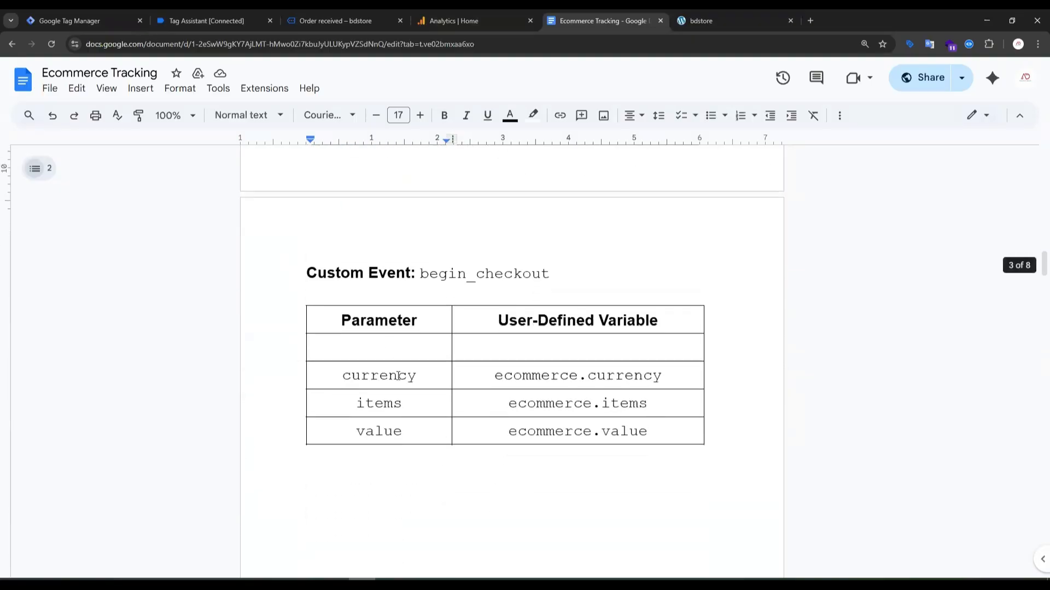
scroll(366, 389, "down", 5)
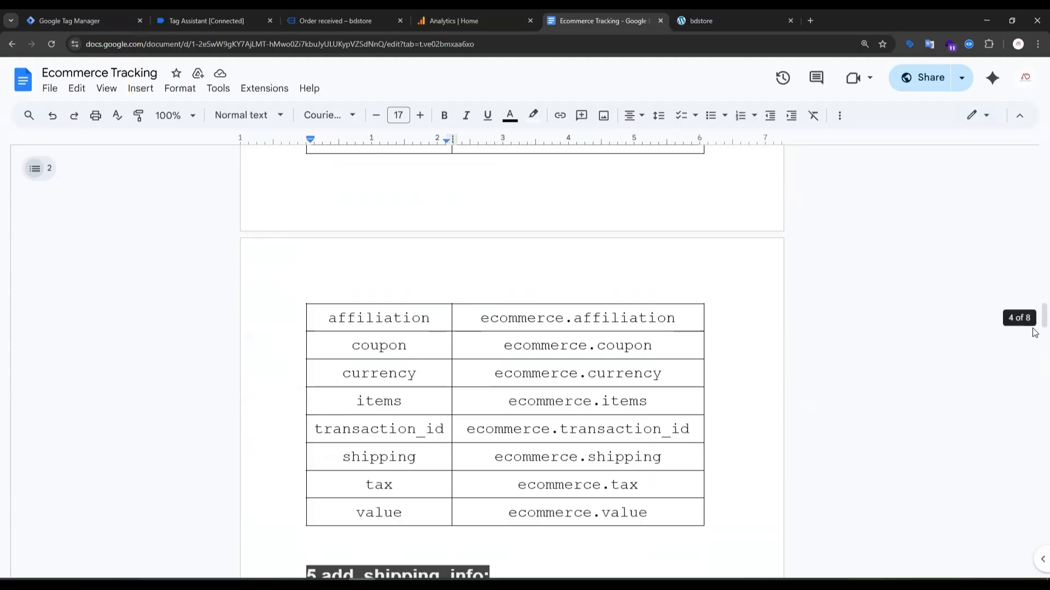
scroll(1034, 345, "down", 3)
left_click_drag(1034, 348, 1034, 428)
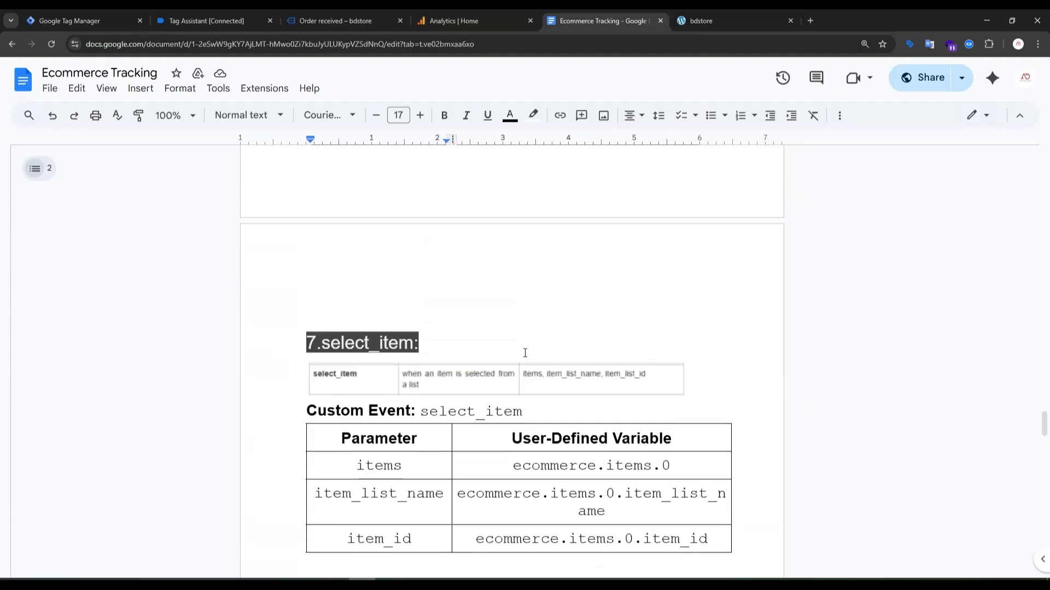
scroll(452, 312, "down", 9)
scroll(441, 303, "up", 15)
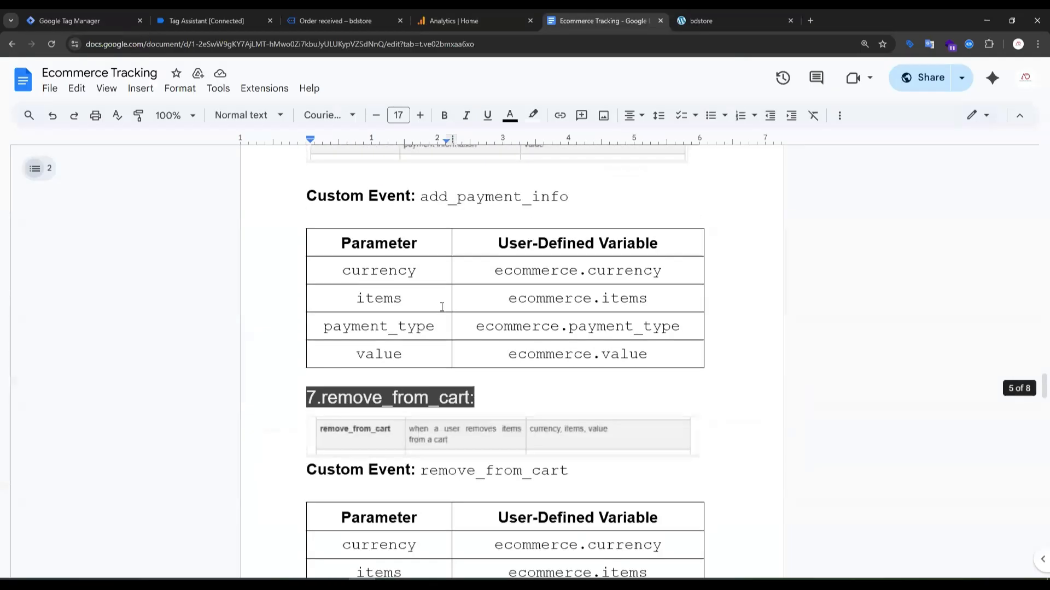
scroll(441, 307, "up", 4)
scroll(443, 312, "down", 5)
scroll(377, 443, "down", 3)
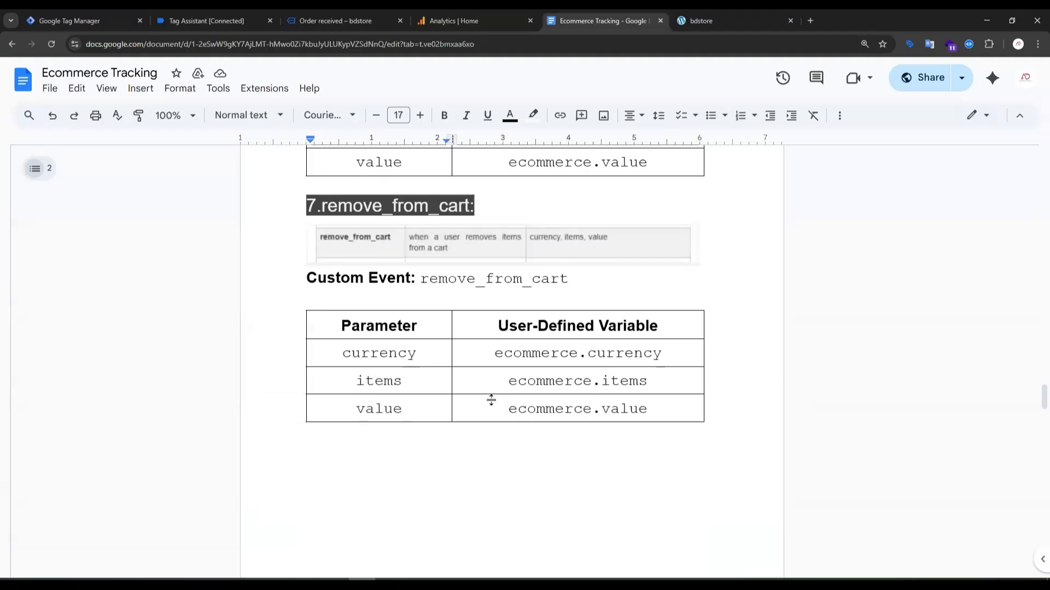
Switch to Google Tag Manager, check the existing user-defined variables and tags, and return to the trigger list.
left_click(55, 20)
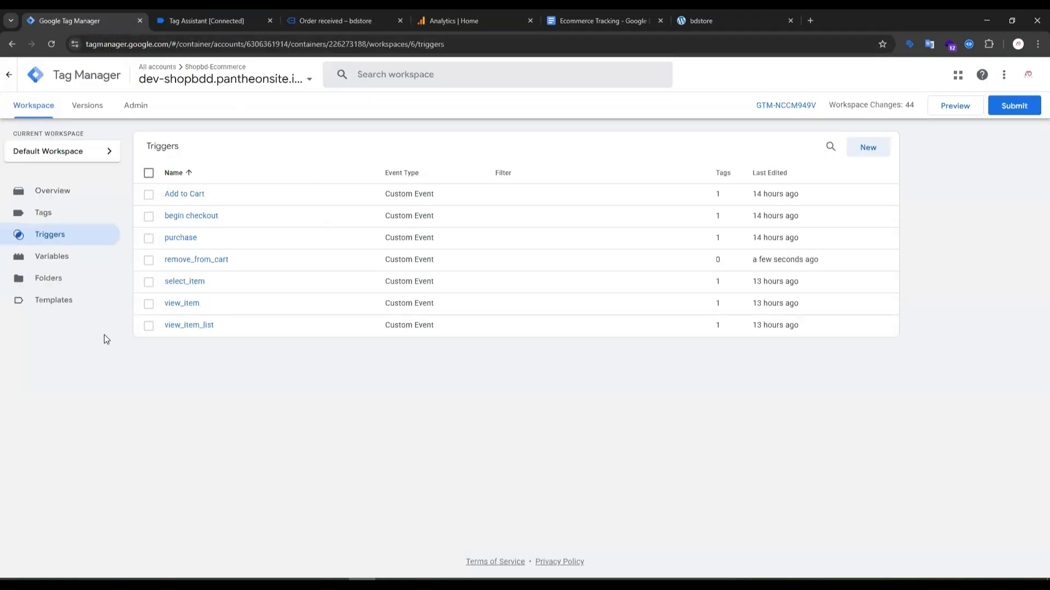
left_click(76, 259)
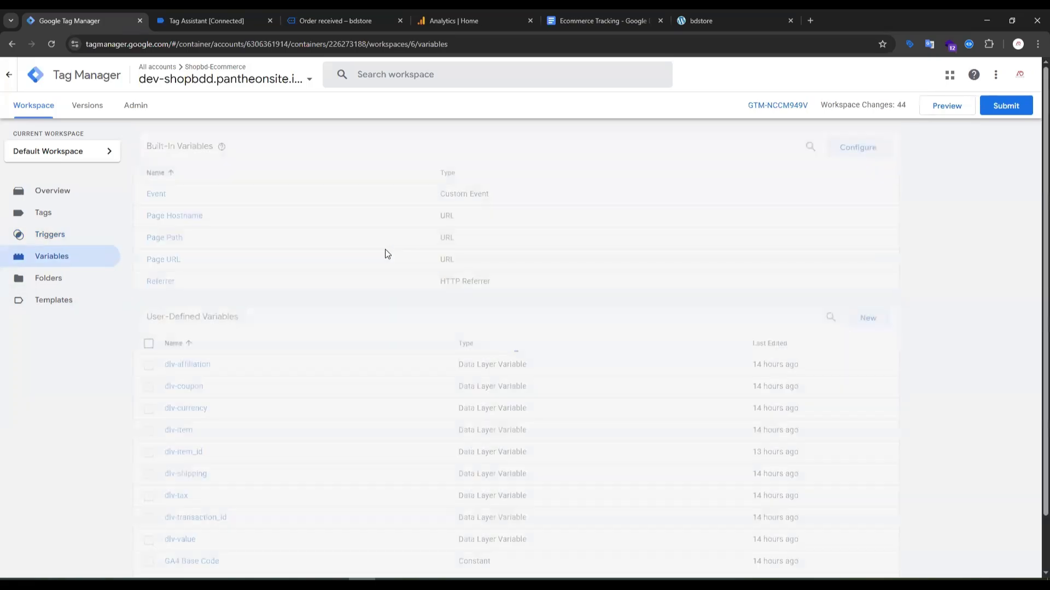
scroll(405, 273, "down", 2)
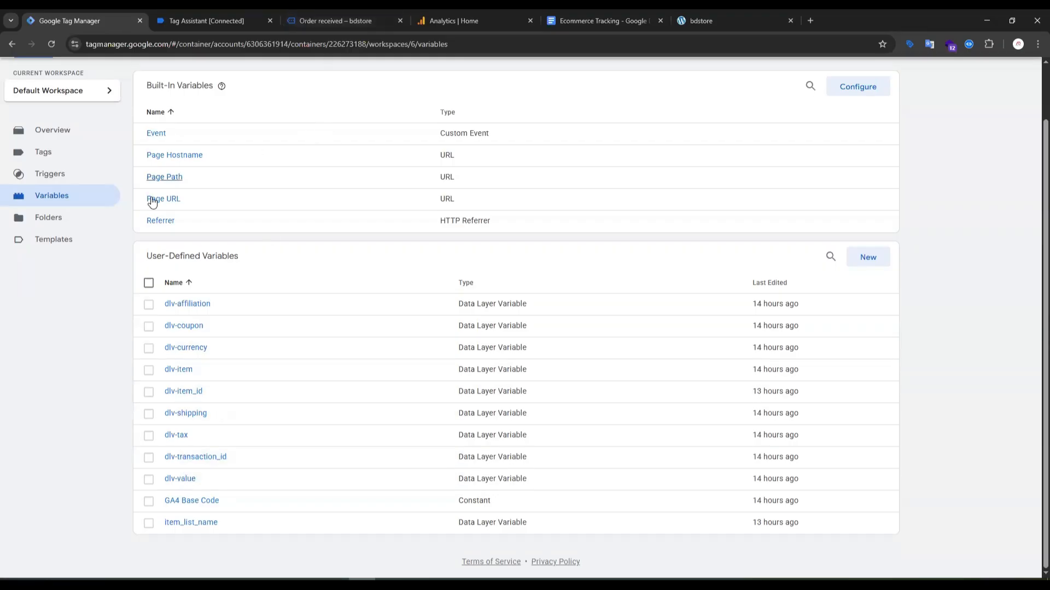
scroll(153, 201, "up", 1)
left_click(42, 214)
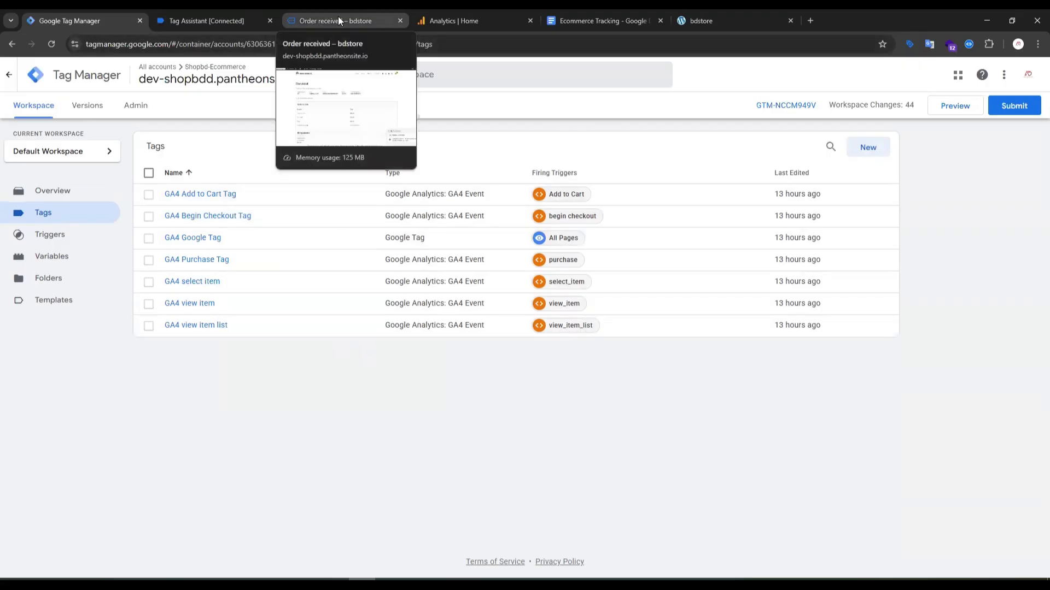
left_click(64, 241)
Open the Checkout page's add_shipping_info event in Tag Assistant, collapse its API call and select the event name.
left_click(206, 22)
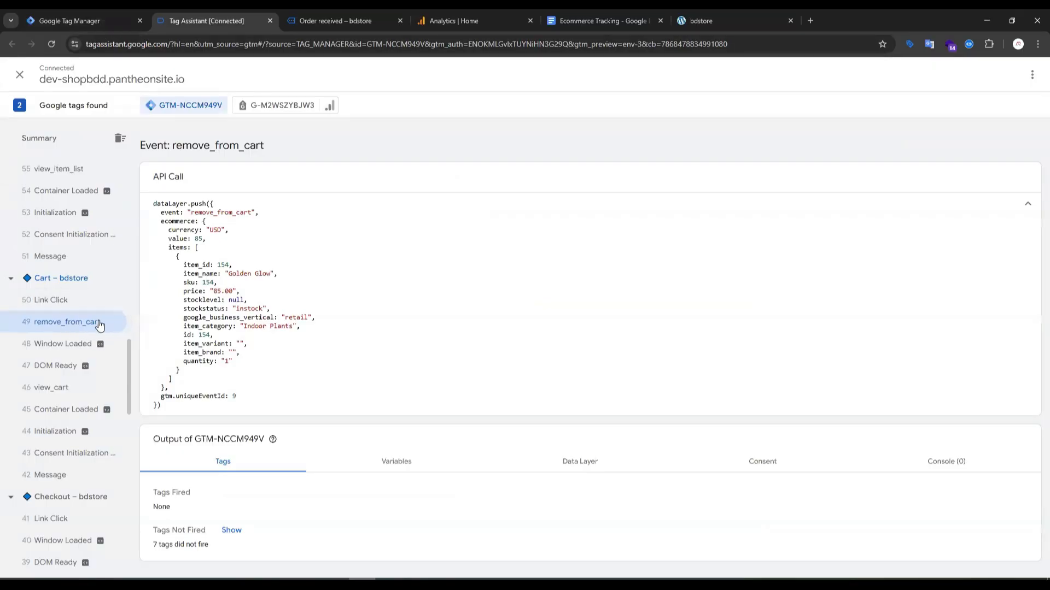
scroll(129, 364, "up", 10)
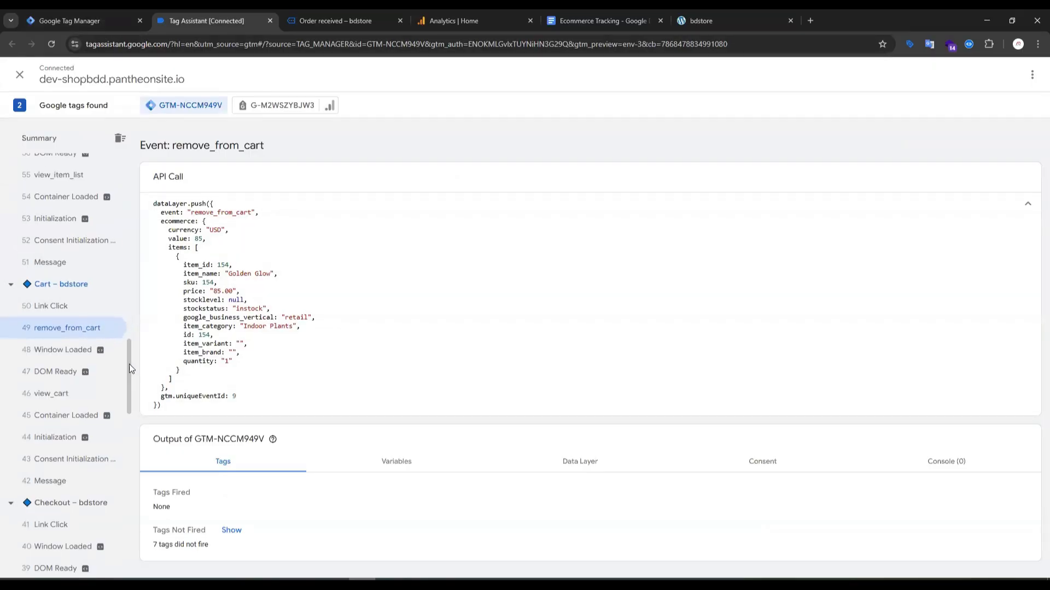
scroll(77, 328, "up", 10)
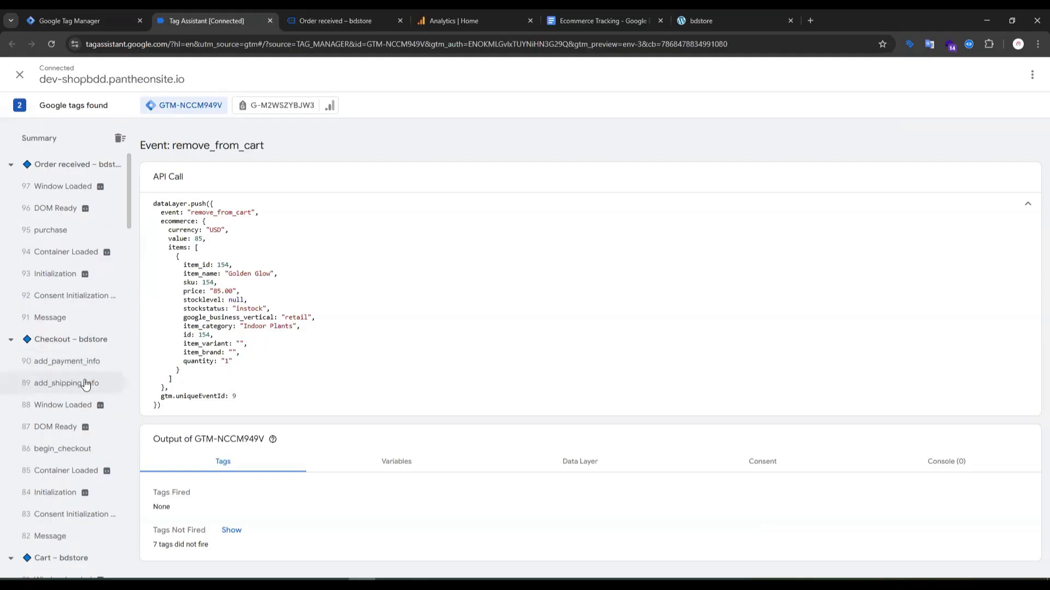
left_click(69, 387)
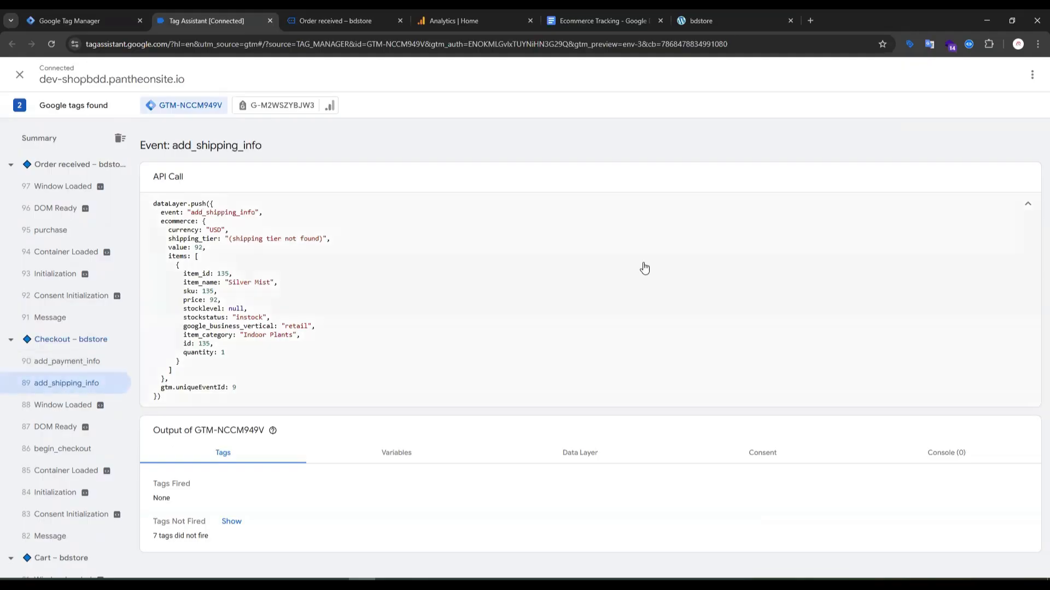
left_click(1003, 206)
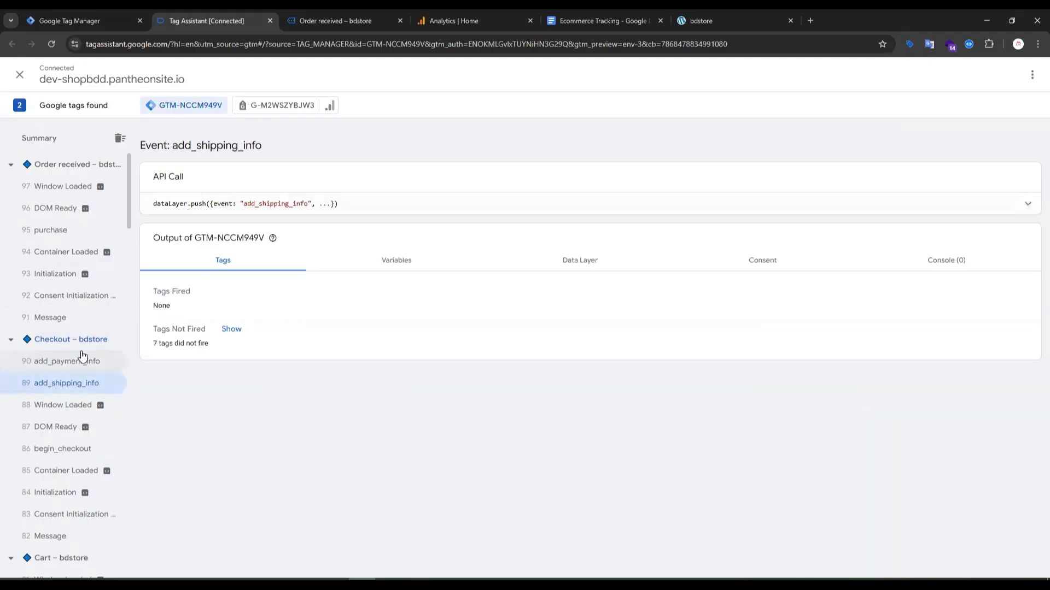
double_click(272, 205)
key("ctrl+c")
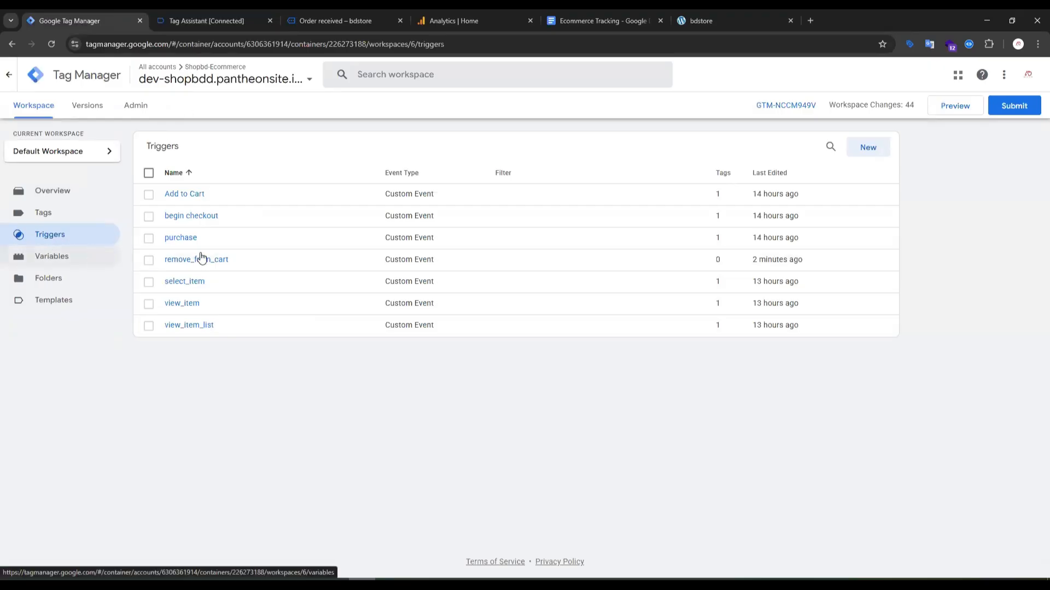
Create a Custom Event trigger with the event name add_shipping_info and save it under the name add_shipping_info.
left_click(867, 151)
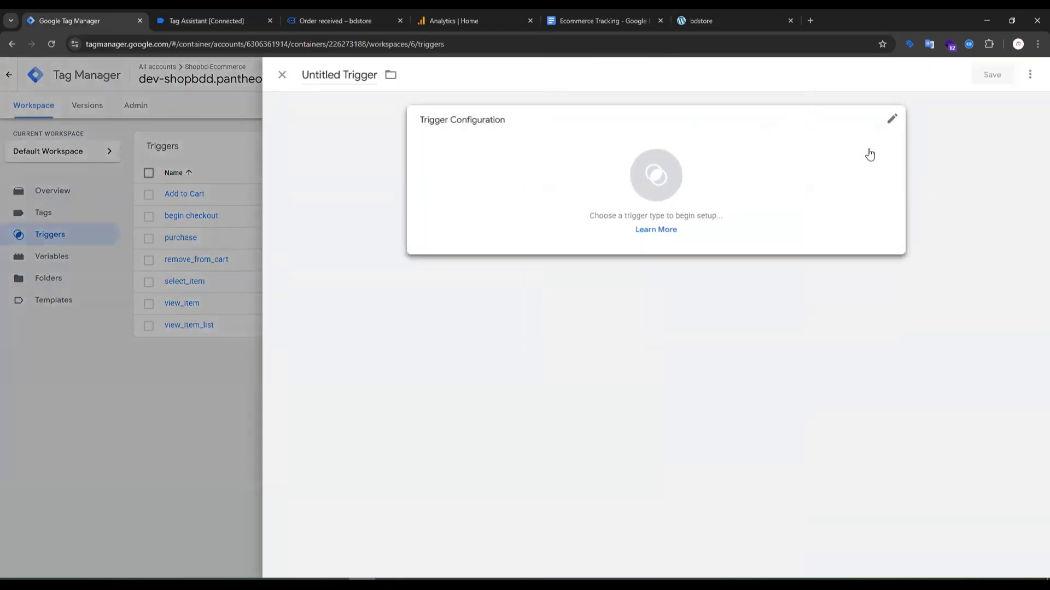
left_click(650, 173)
scroll(799, 368, "down", 3)
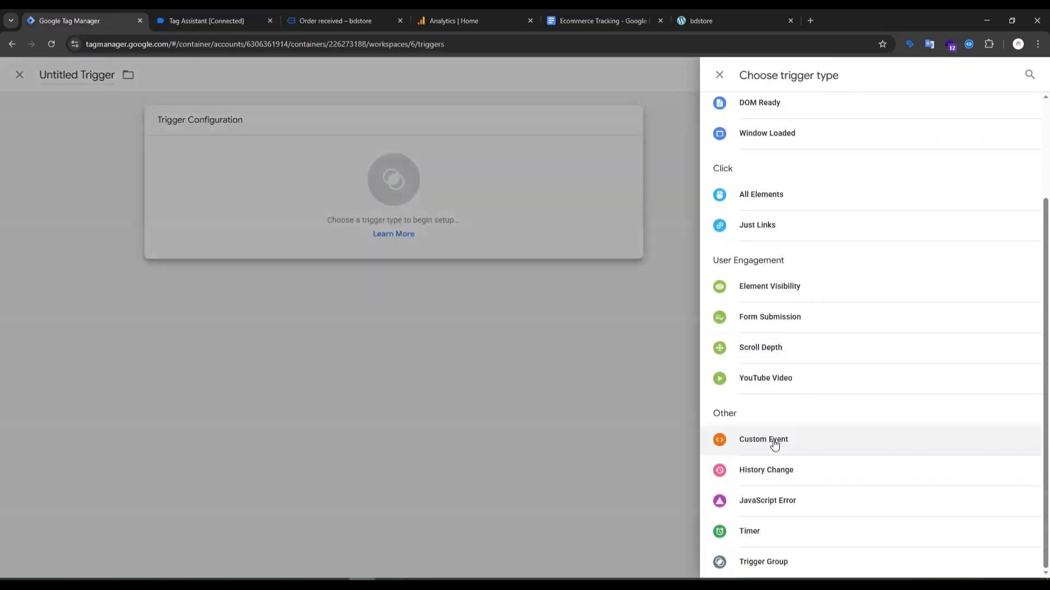
left_click(774, 445)
left_click(470, 236)
key("ctrl+v")
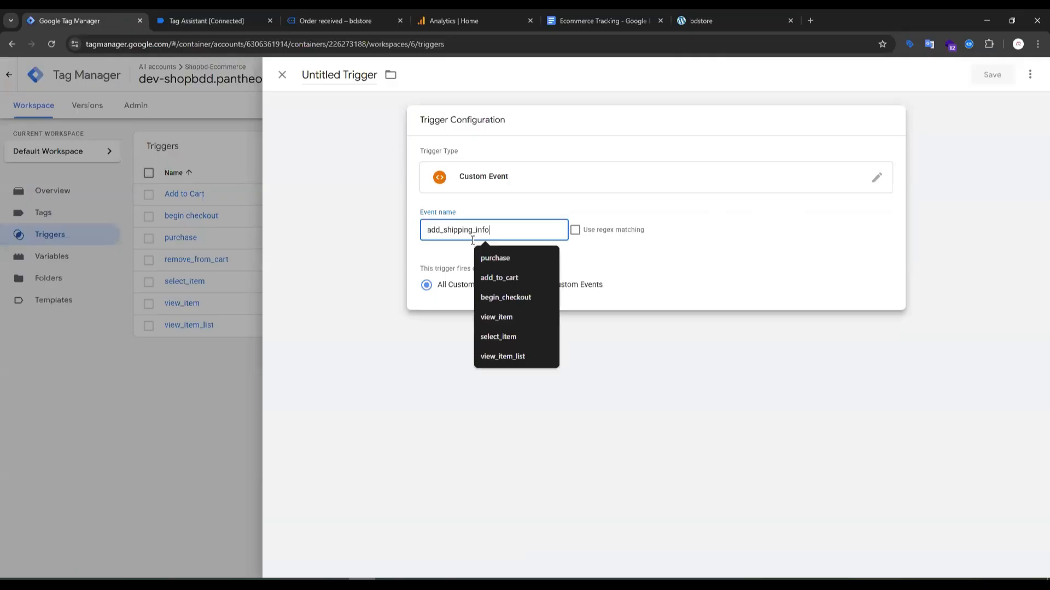
left_click(1001, 72)
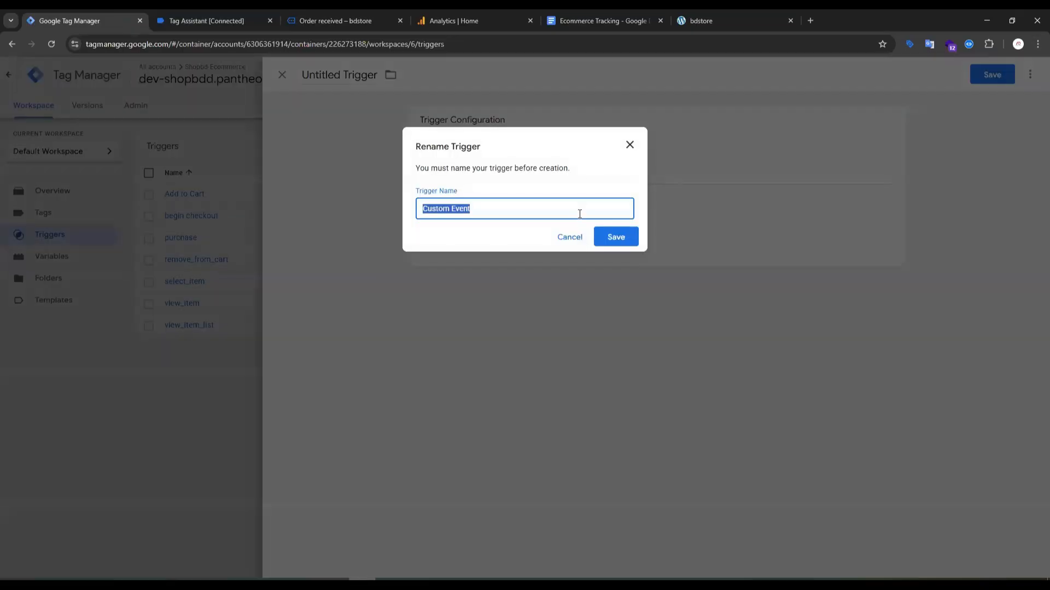
key("ctrl+v")
left_click(622, 241)
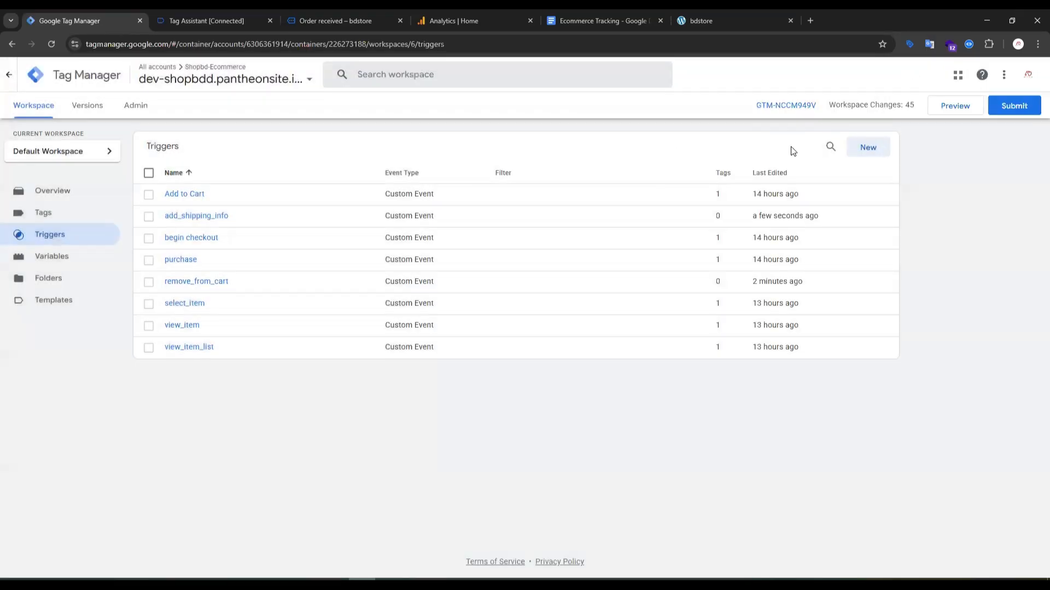
Start another new trigger of the Custom Event type and make its event name ready for entry.
left_click(872, 156)
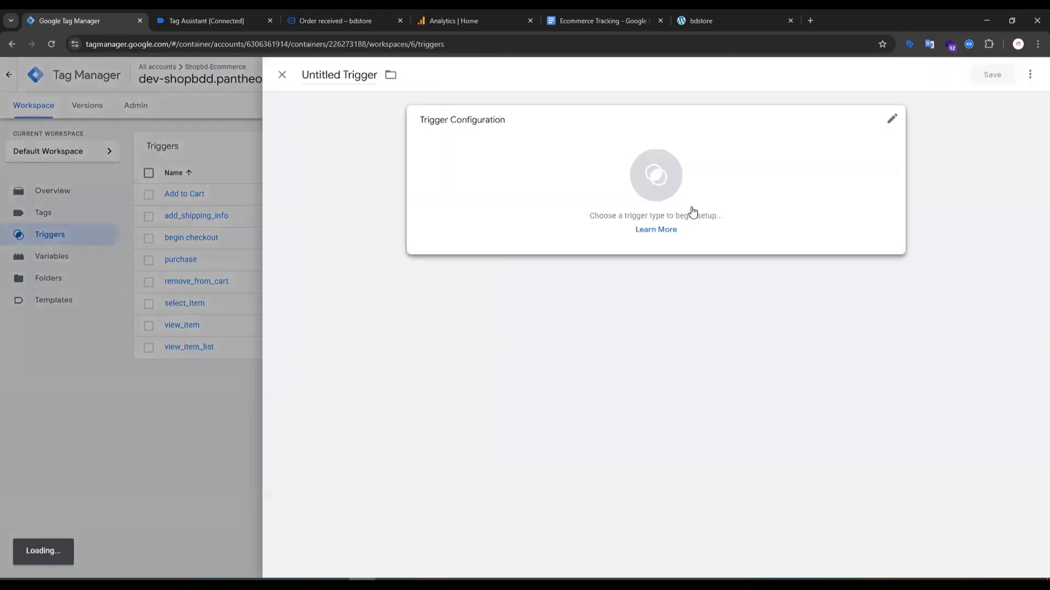
left_click(655, 181)
scroll(766, 441, "down", 2)
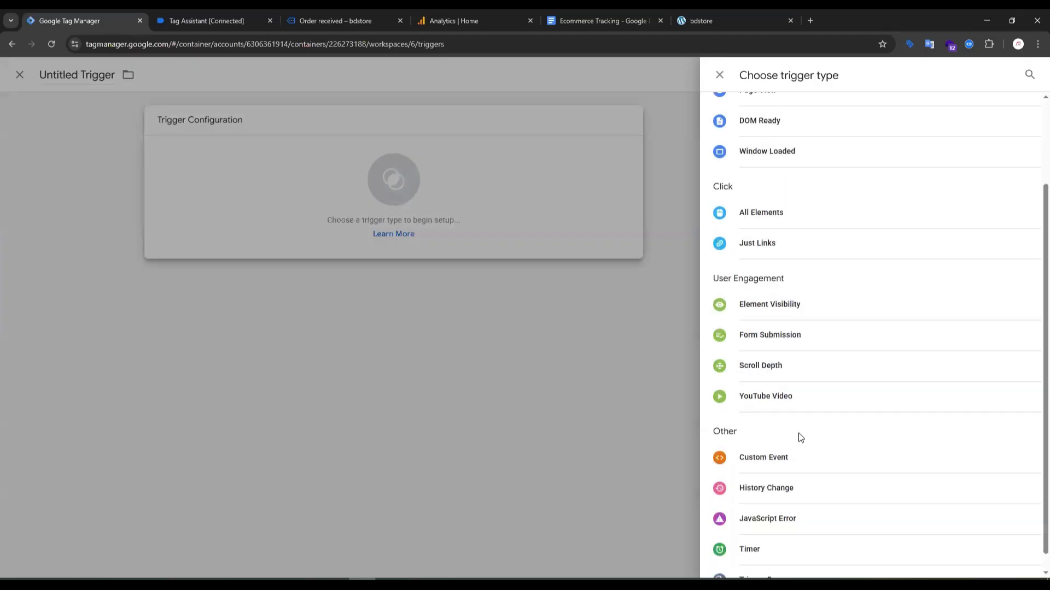
left_click(779, 443)
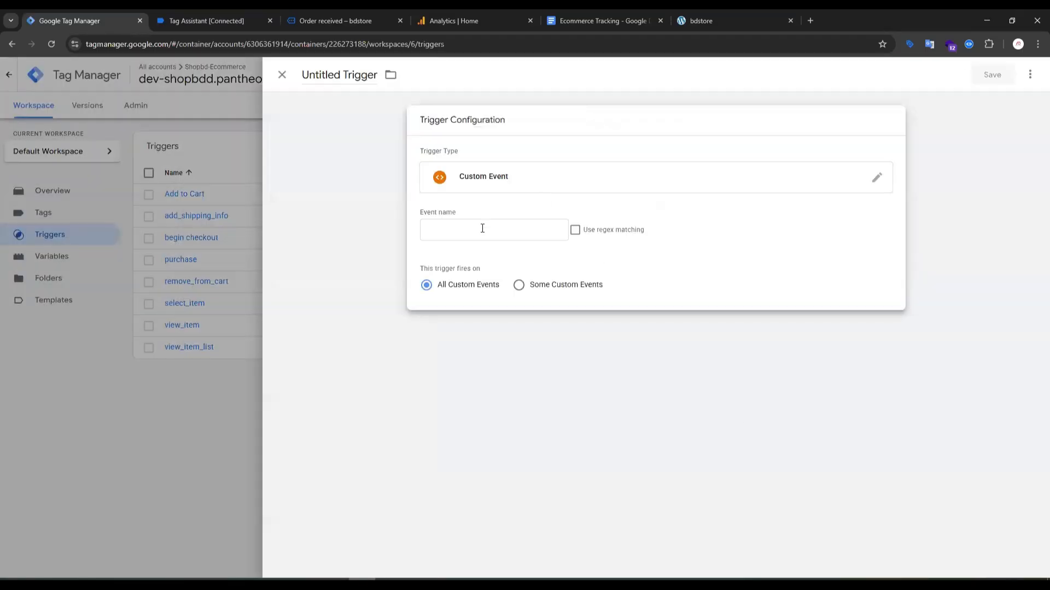
left_click(482, 229)
Switch to Tag Assistant, open the Checkout page's add_payment_info event and copy the event name from its API call.
left_click(314, 17)
left_click(209, 20)
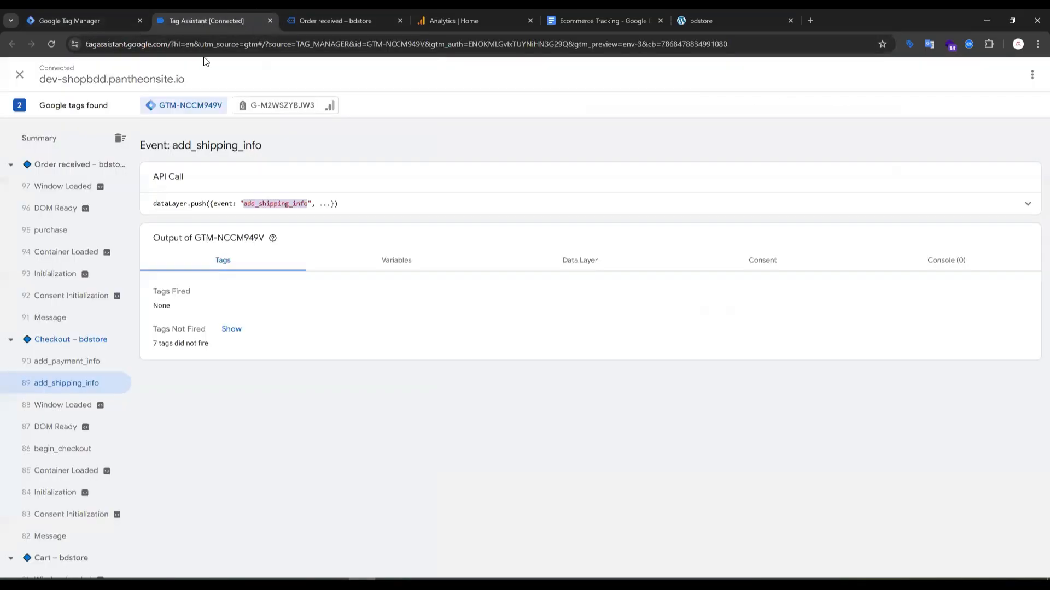
left_click(70, 362)
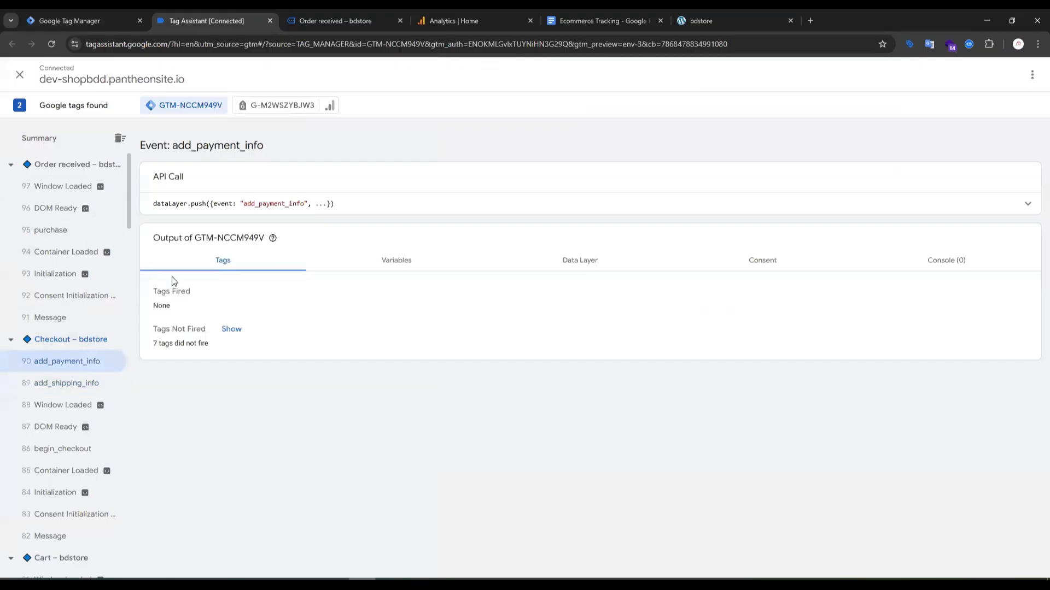
double_click(269, 204)
key("ctrl+c")
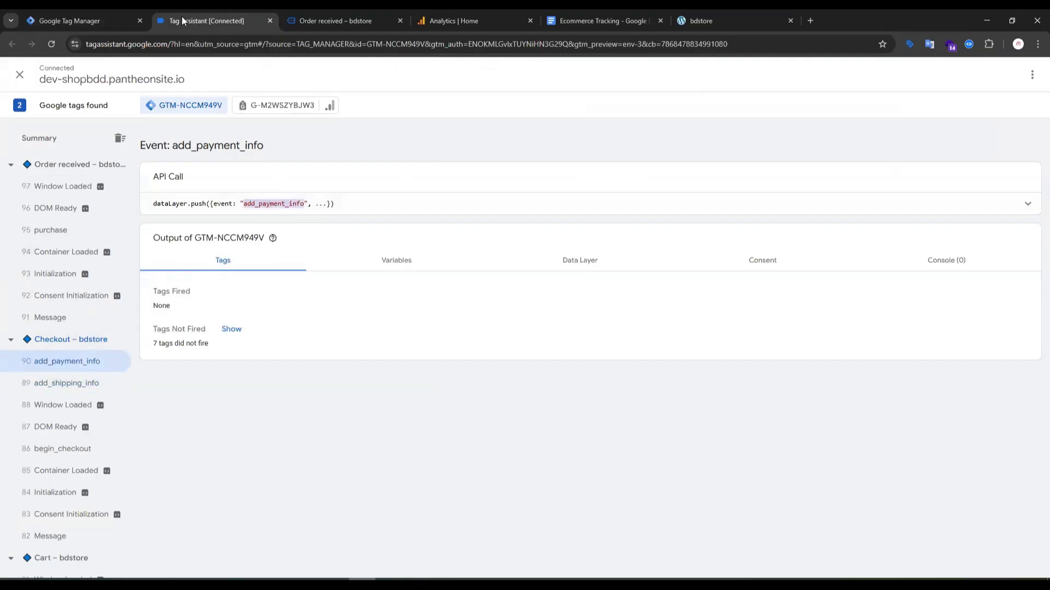
Back in Google Tag Manager, set the trigger's event name to add_payment_info and save it under the name add_payment_info.
left_click(125, 22)
key("ctrl+v")
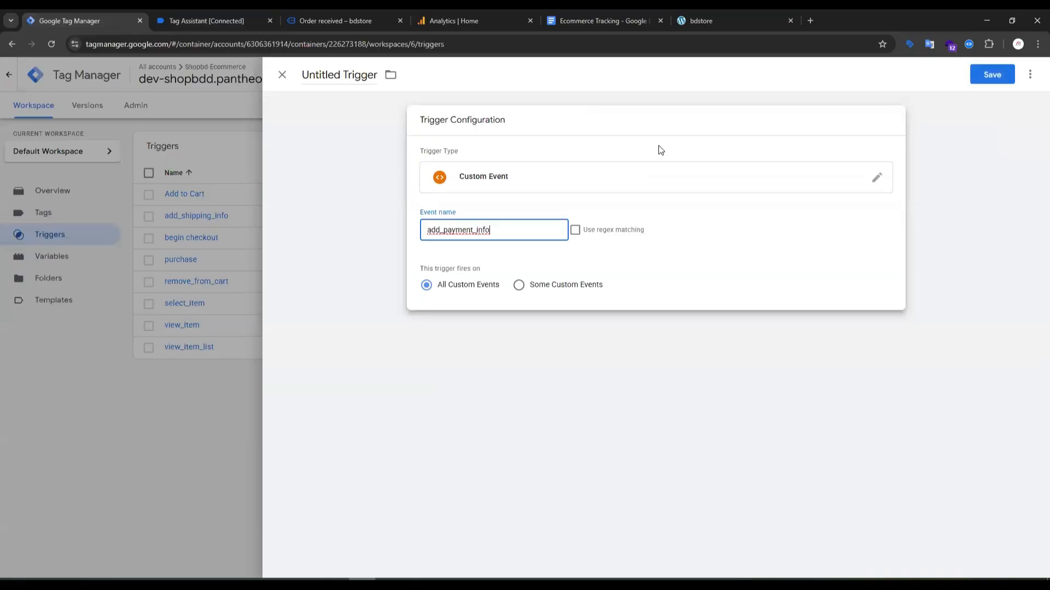
left_click(992, 75)
key("ctrl+v")
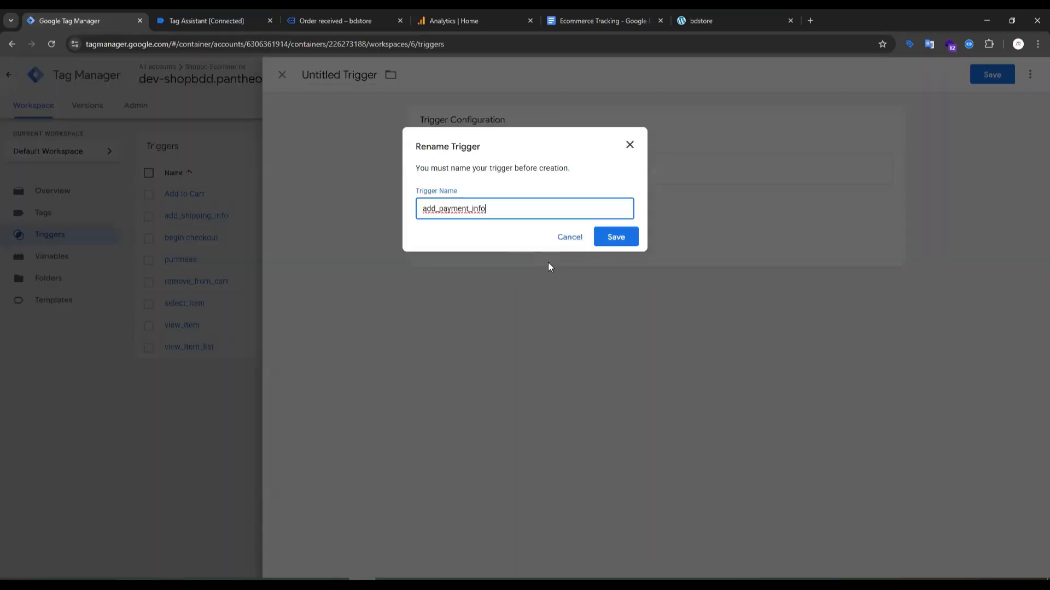
left_click(615, 236)
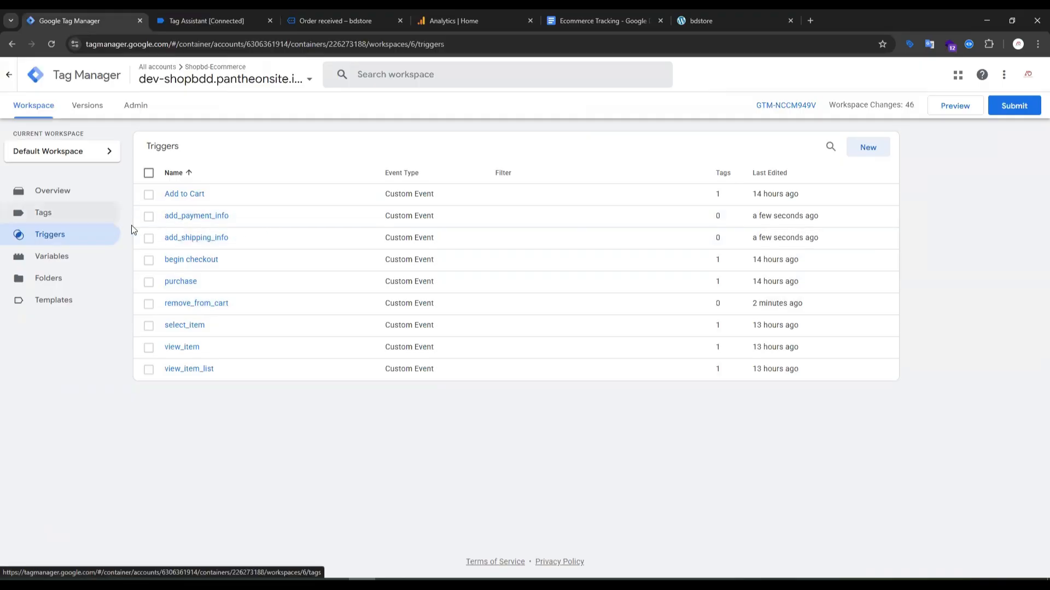
Open the workspace's variables, then expand the API call of the Checkout page's add_shipping_info event in Tag Assistant.
left_click(74, 259)
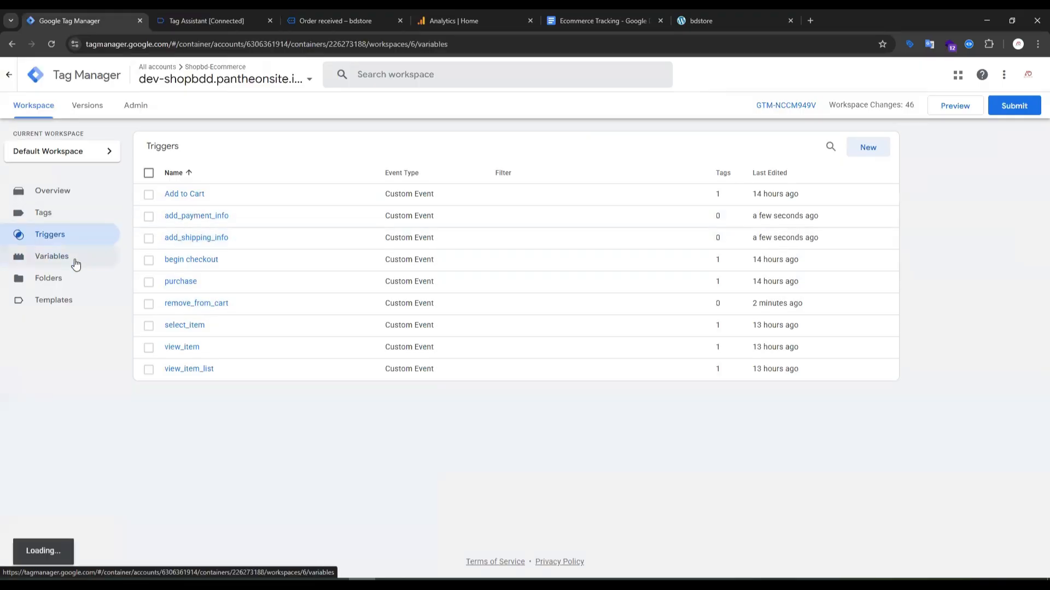
left_click(319, 20)
left_click(213, 22)
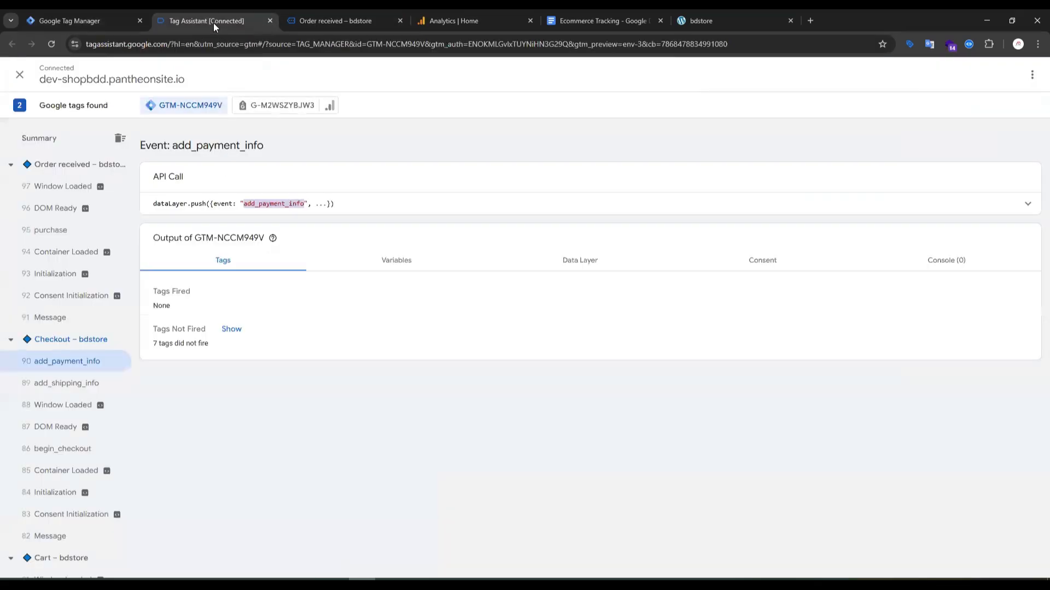
left_click(76, 386)
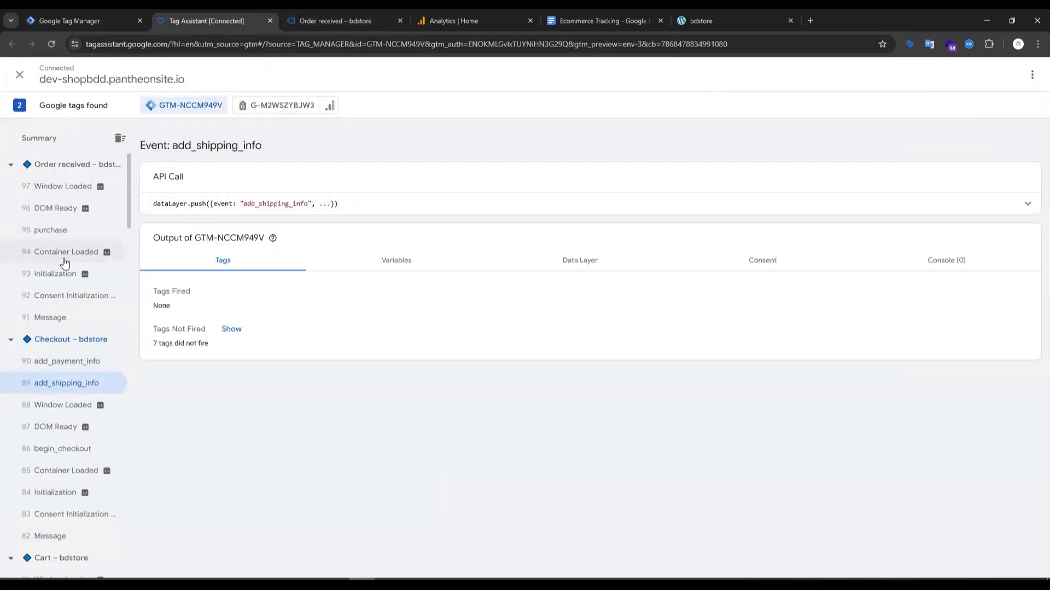
left_click(1018, 207)
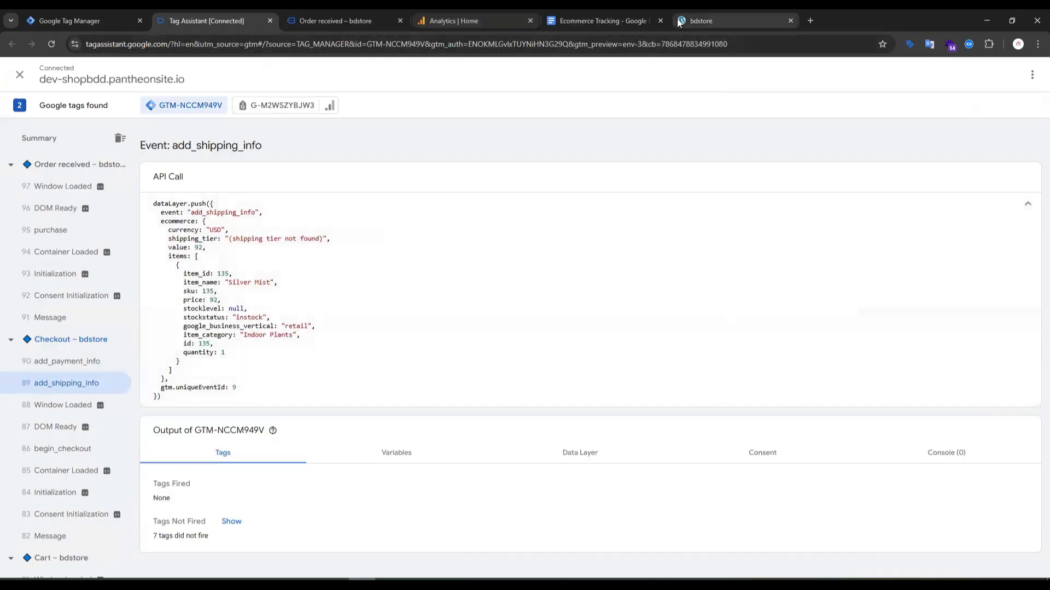
Review the currency, items, shipping_tier and value parameters of the add_shipping_info section in the Ecommerce Tracking document.
left_click(593, 22)
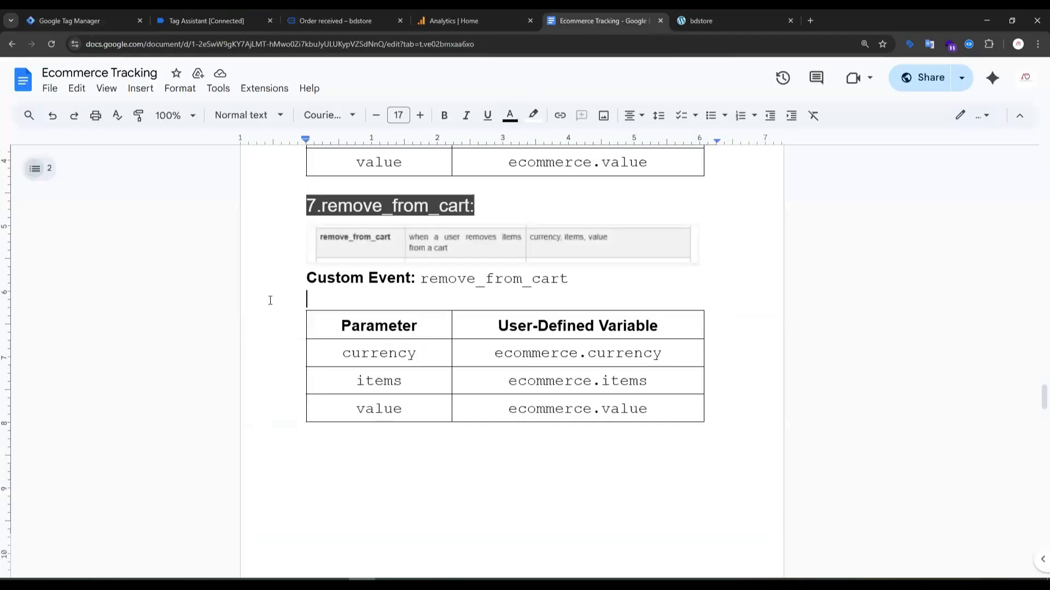
scroll(352, 304, "up", 15)
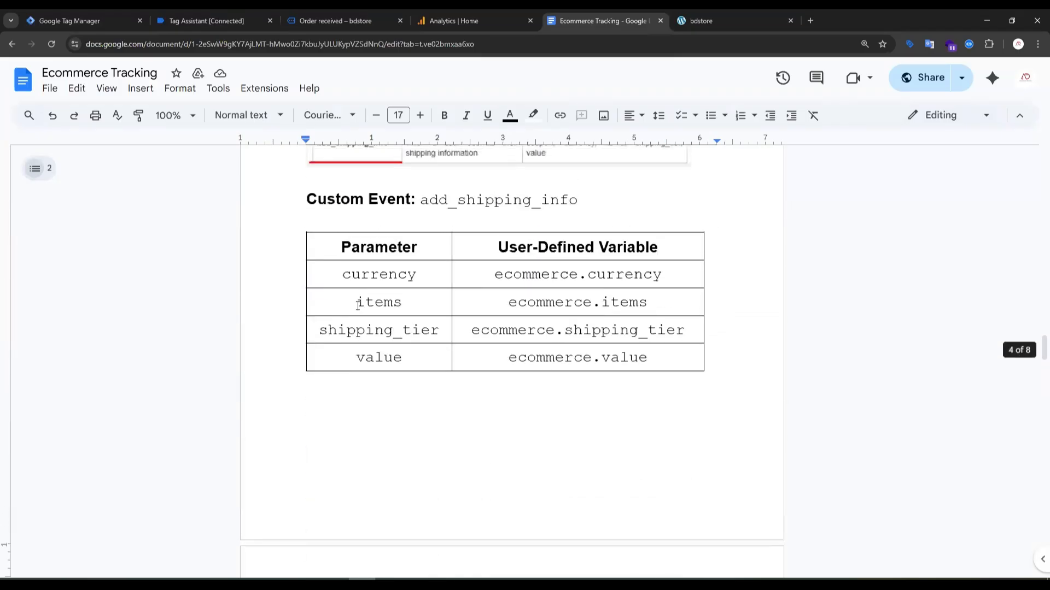
scroll(358, 305, "up", 4)
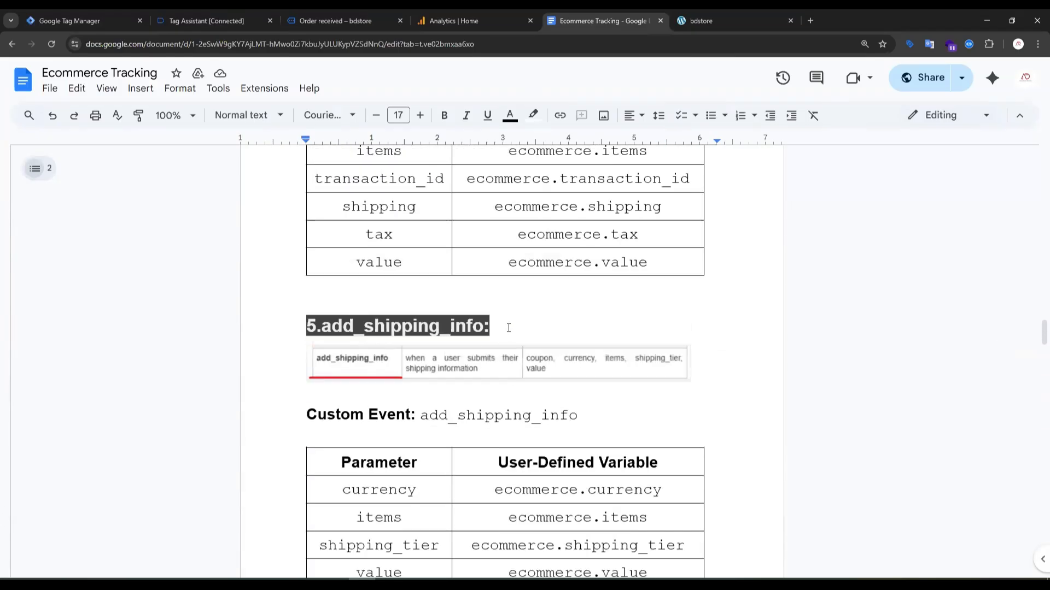
scroll(492, 339, "down", 2)
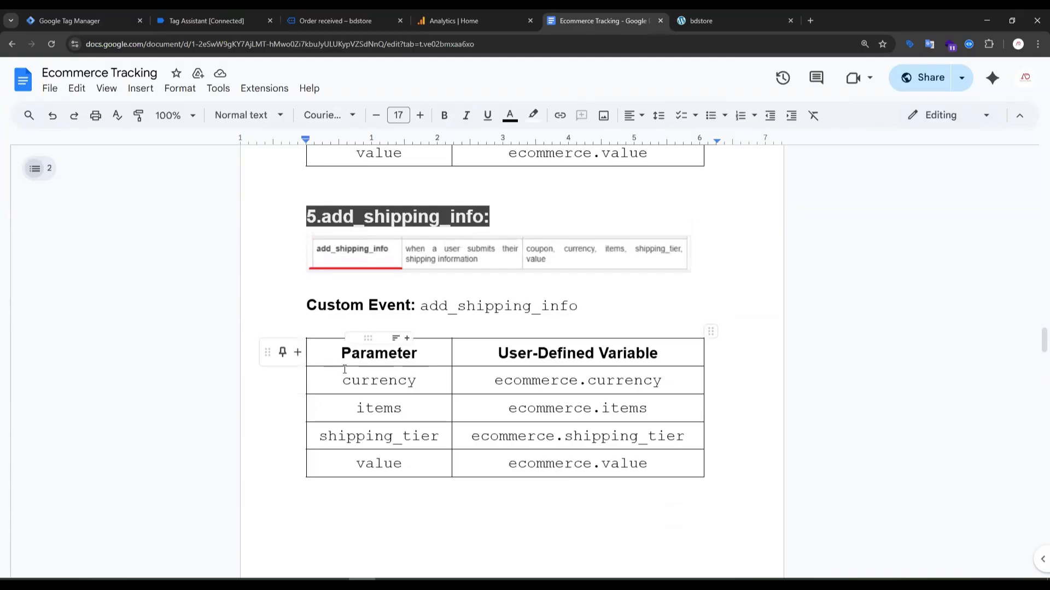
left_click_drag(342, 381, 403, 408)
left_click(357, 464)
left_click_drag(339, 381, 411, 378)
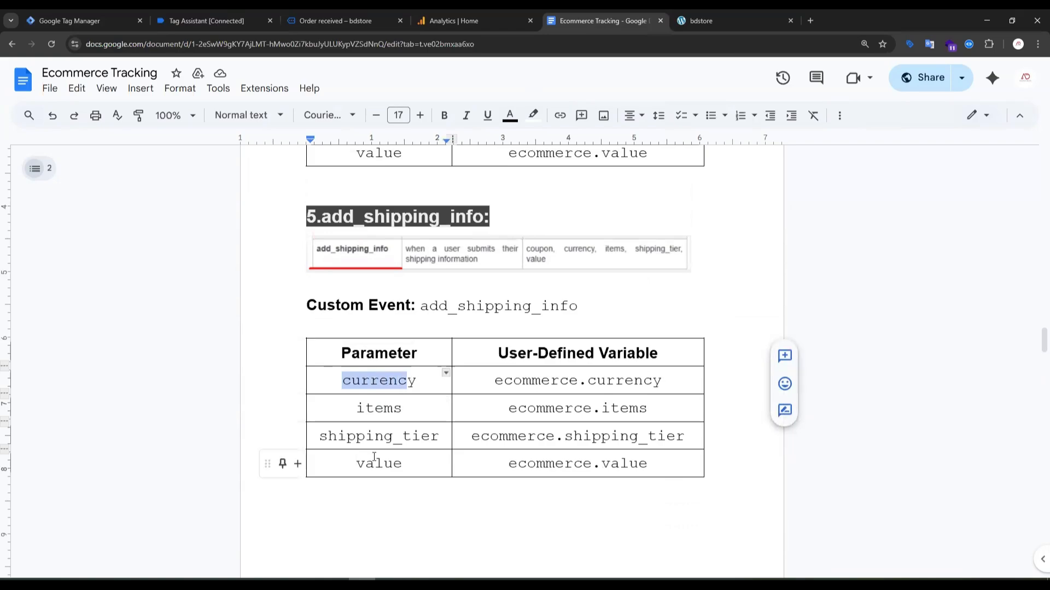
scroll(410, 415, "down", 1)
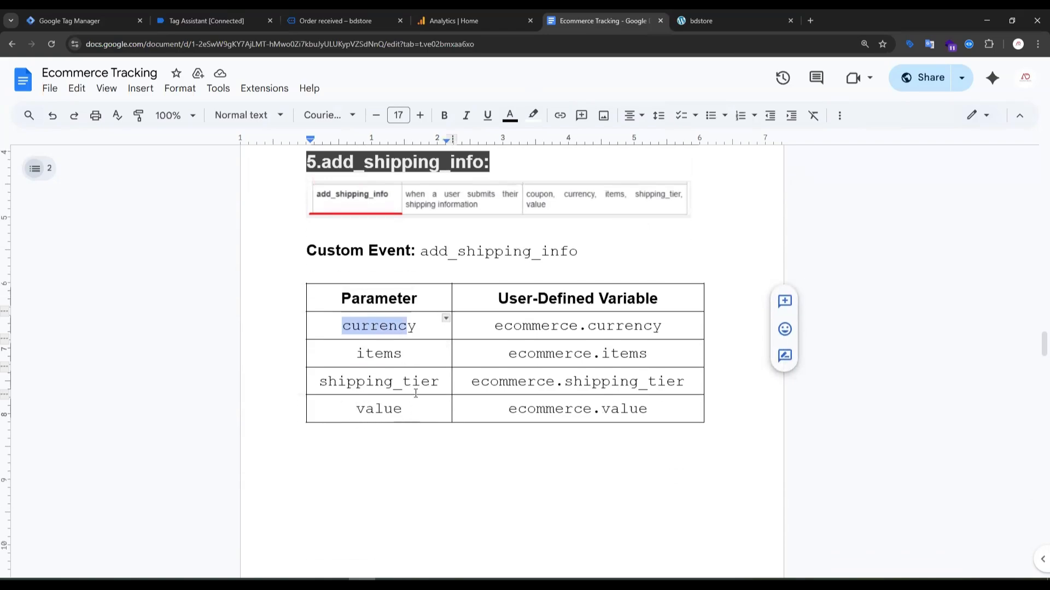
left_click_drag(449, 382, 332, 383)
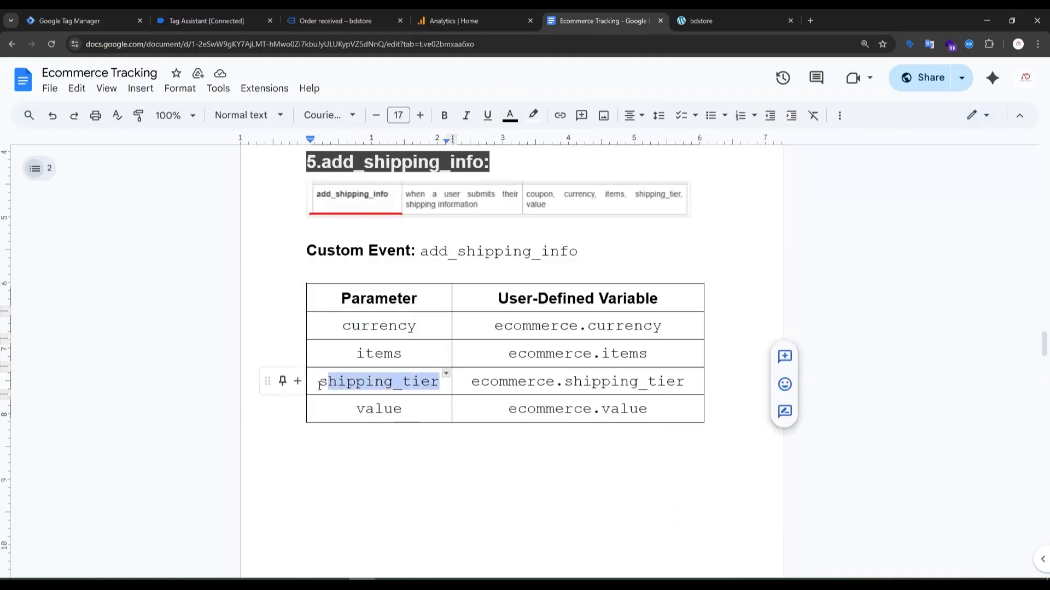
Return to Tag Assistant and examine the ecommerce object and its shipping_tier key in the add_shipping_info API call.
left_click(317, 21)
left_click(164, 22)
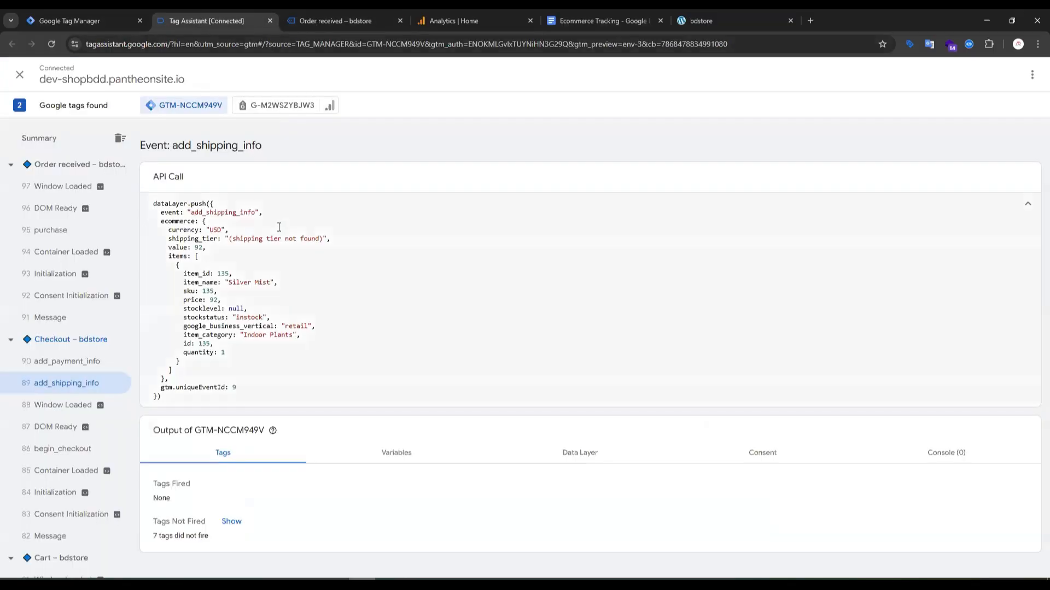
double_click(172, 220)
double_click(201, 239)
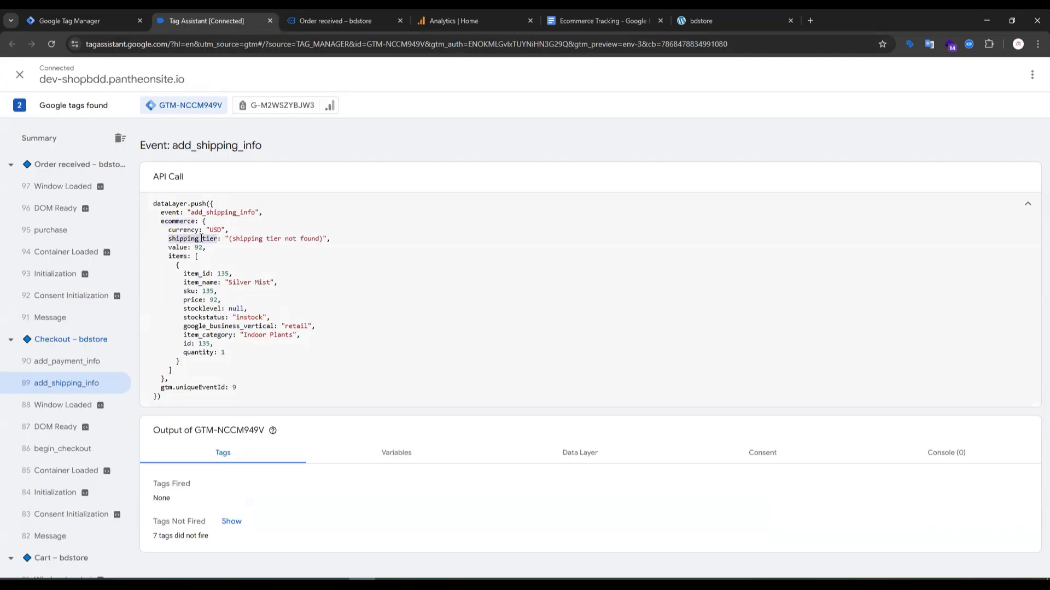
double_click(192, 220)
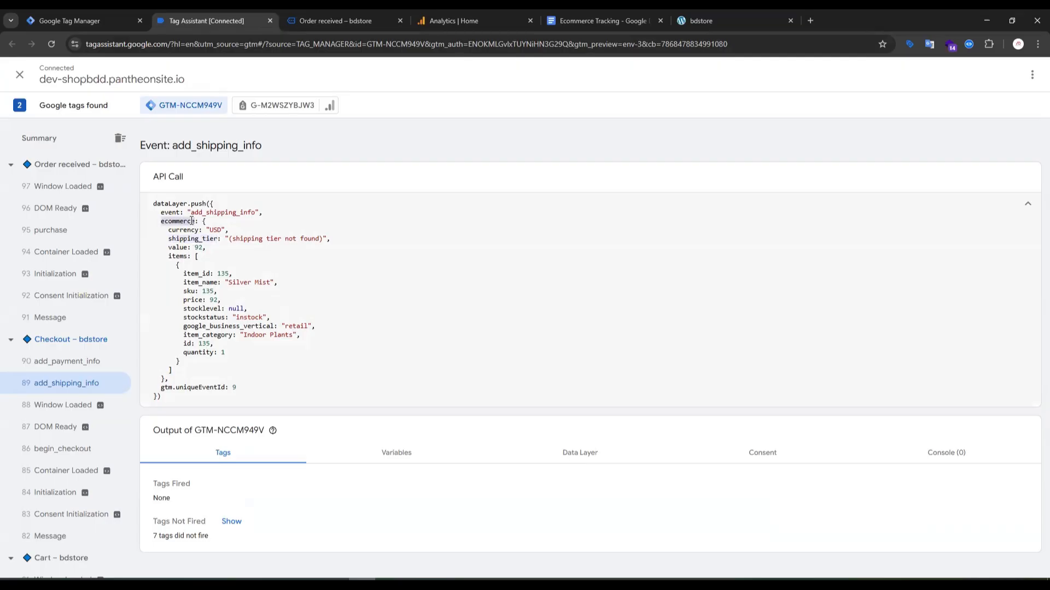
Switch to Google Tag Manager and start a new user-defined variable of the Data Layer Variable type.
left_click(56, 17)
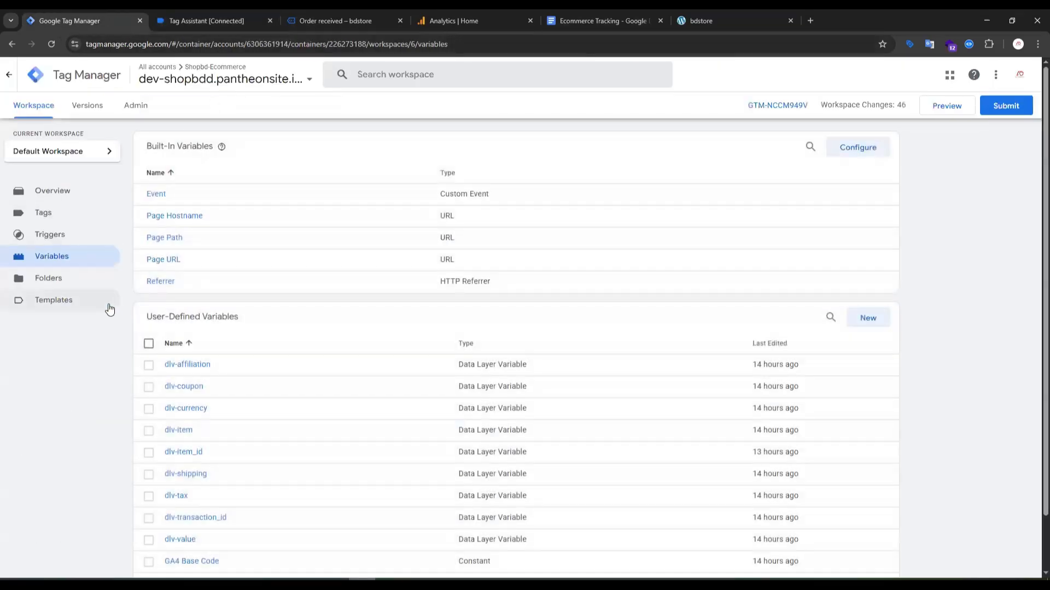
left_click(868, 320)
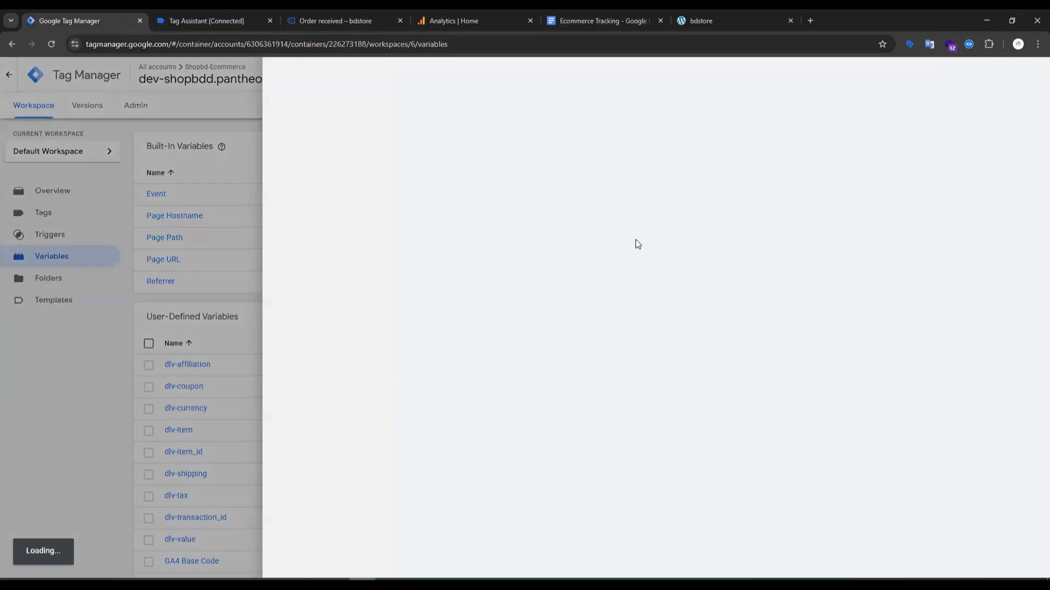
left_click(635, 192)
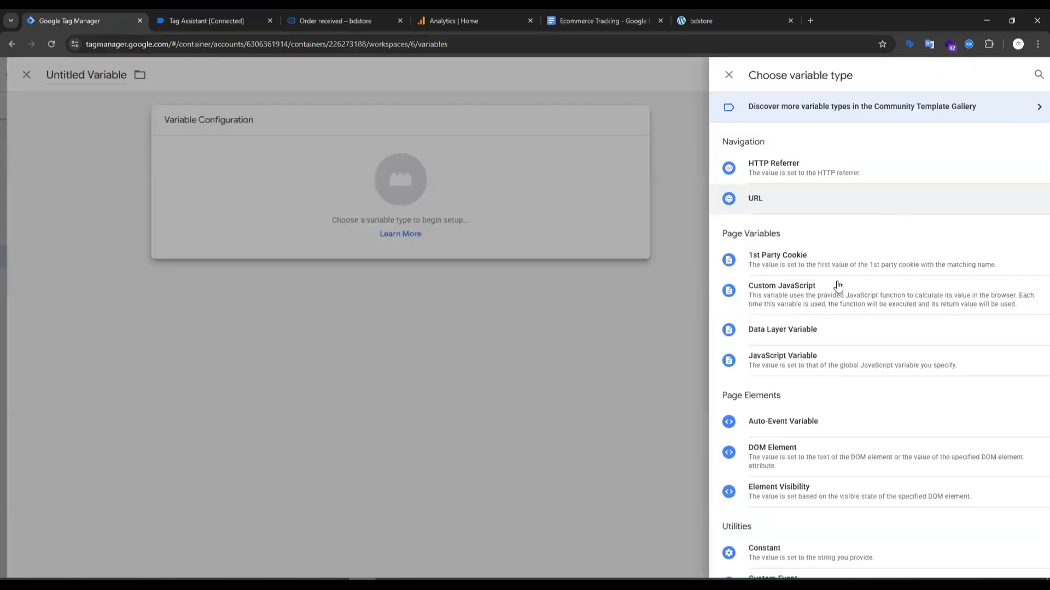
scroll(803, 283, "down", 3)
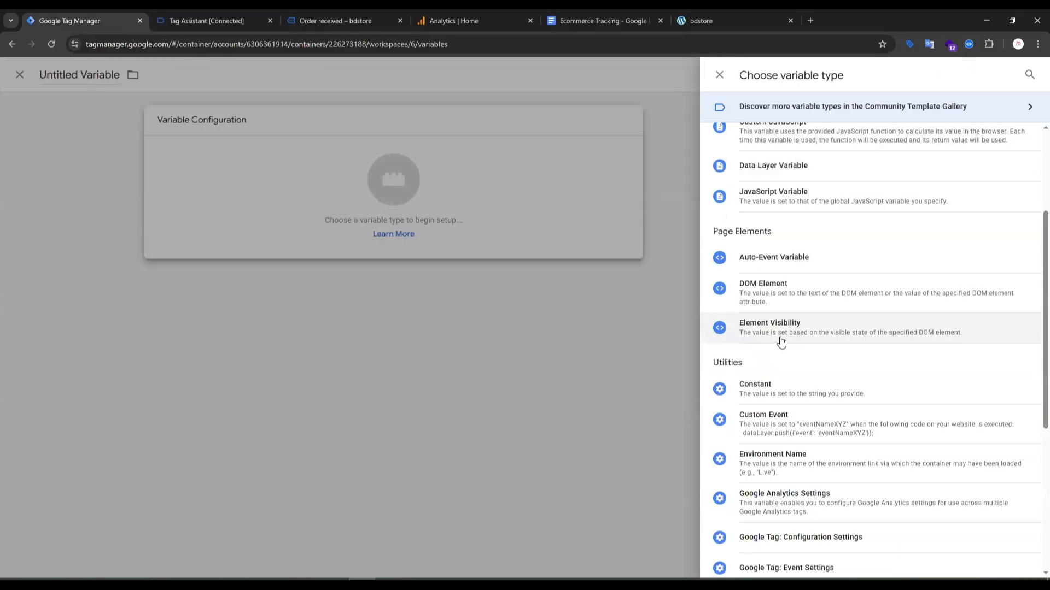
left_click(793, 176)
Set the data layer variable name to ecommerce.shipping_tier, copying the shipping_tier key from the add_shipping_info API call in Tag Assistant.
left_click(446, 225)
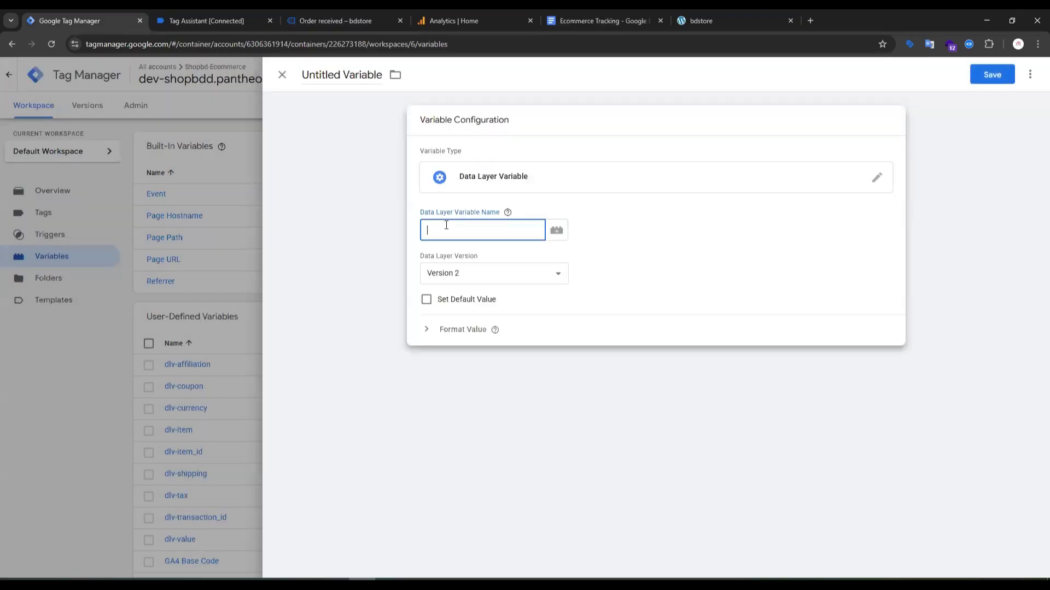
type("ecommerce.")
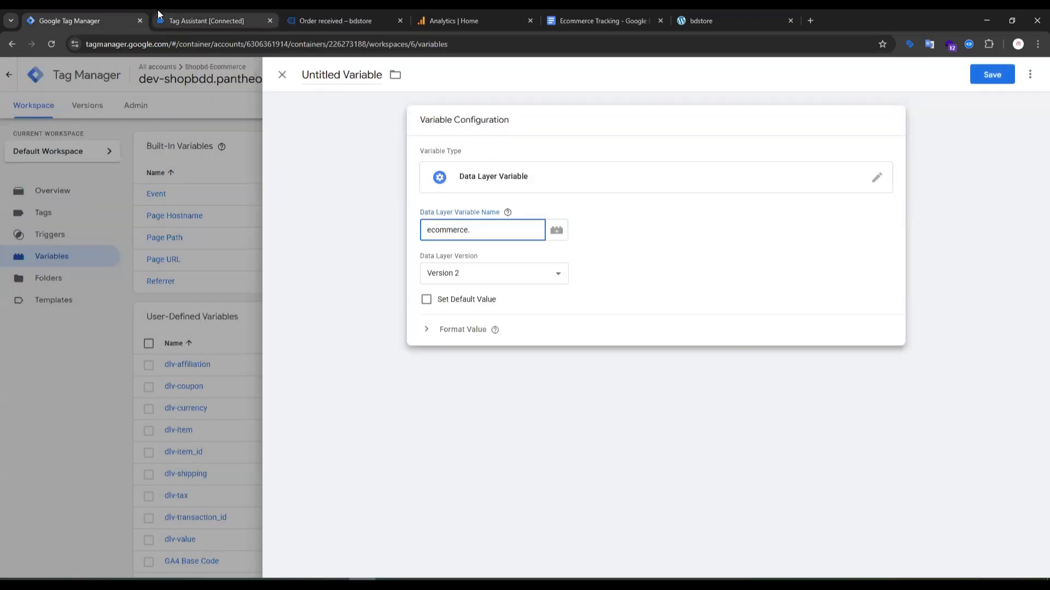
left_click(239, 20)
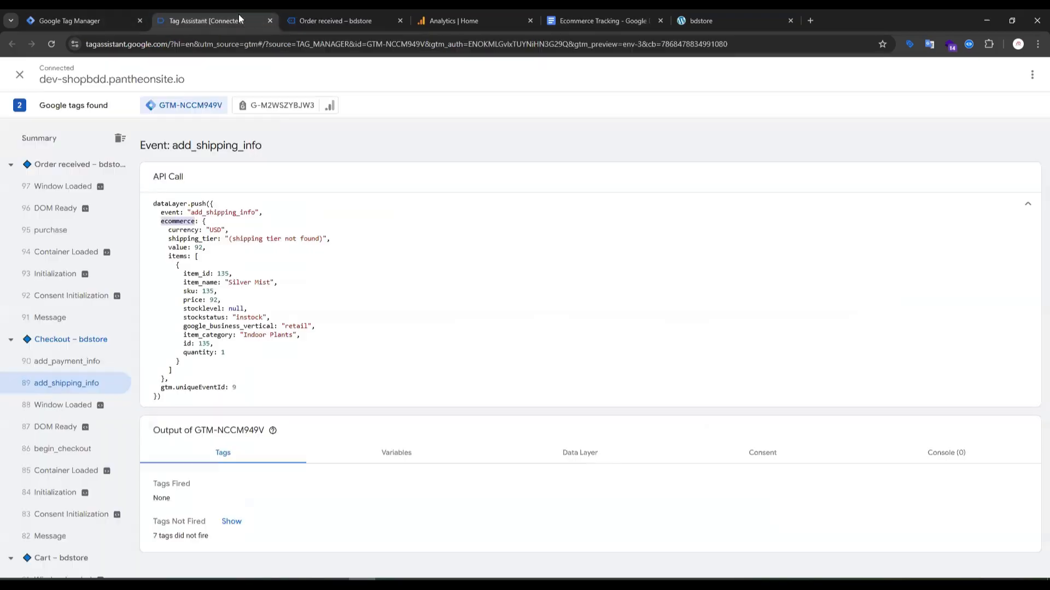
double_click(207, 241)
key("ctrl+c")
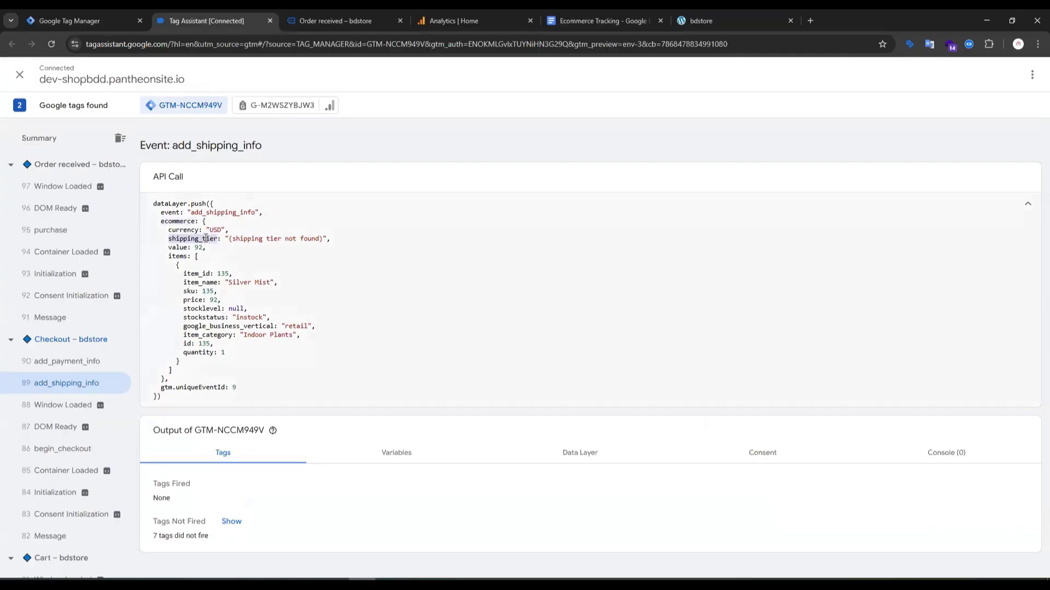
left_click(104, 19)
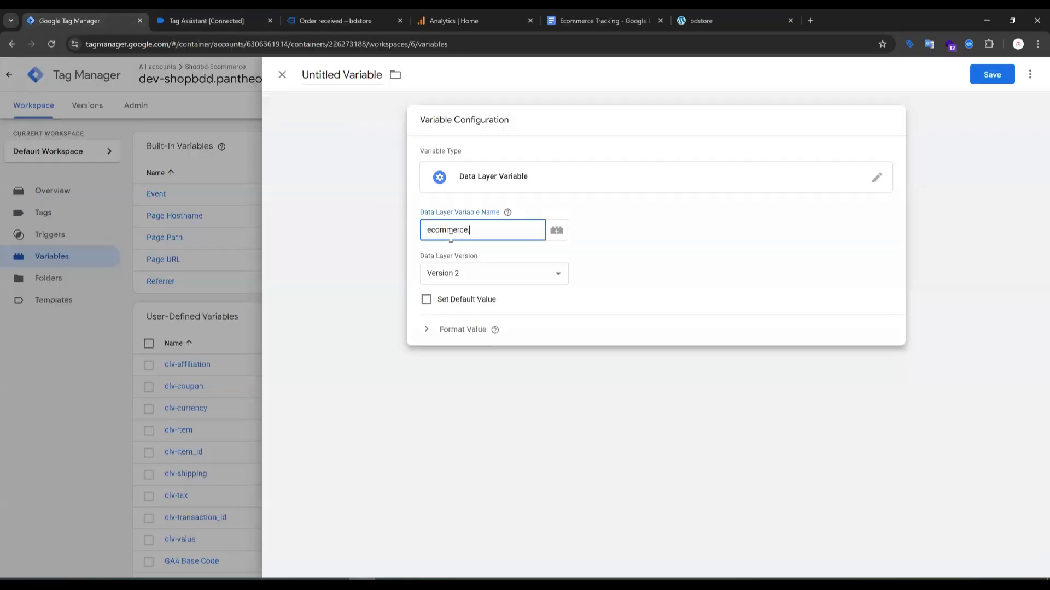
key("ctrl+v")
Save the new variable under the name dlv-shipping_tier.
left_click(990, 76)
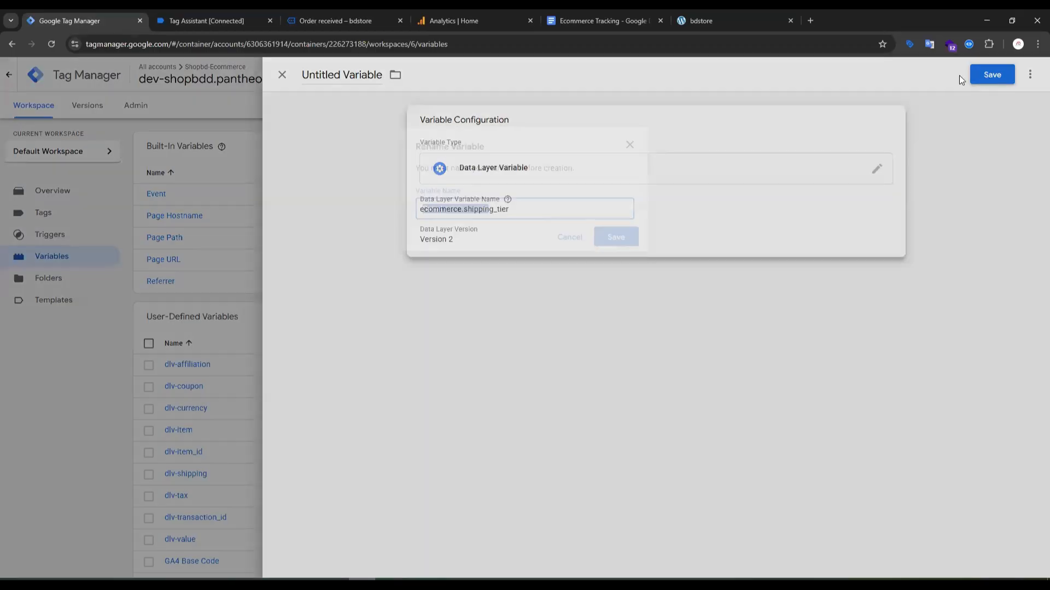
type("dlv")
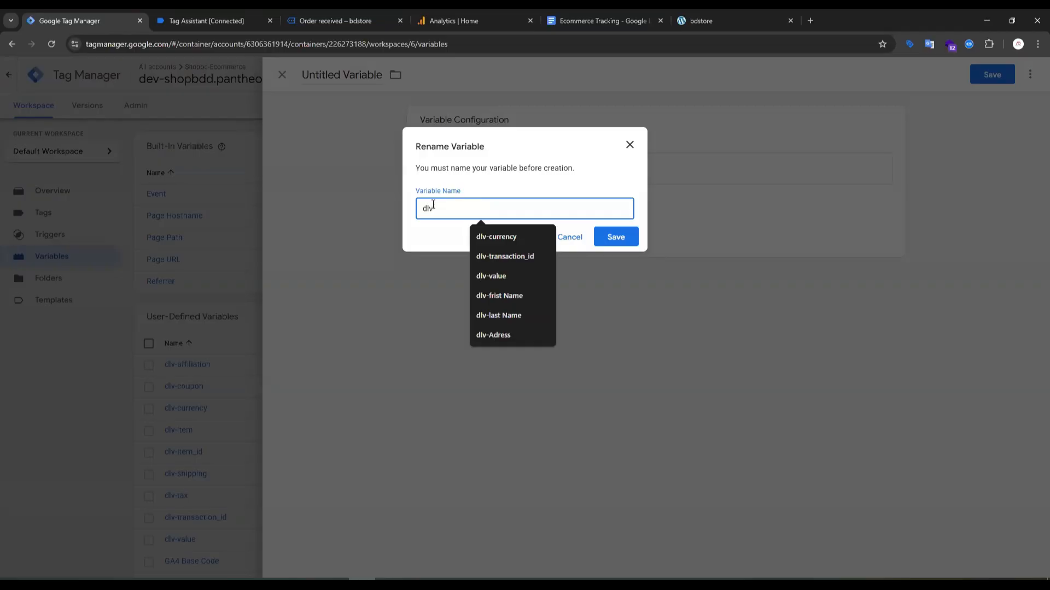
type("-")
key("ctrl+v")
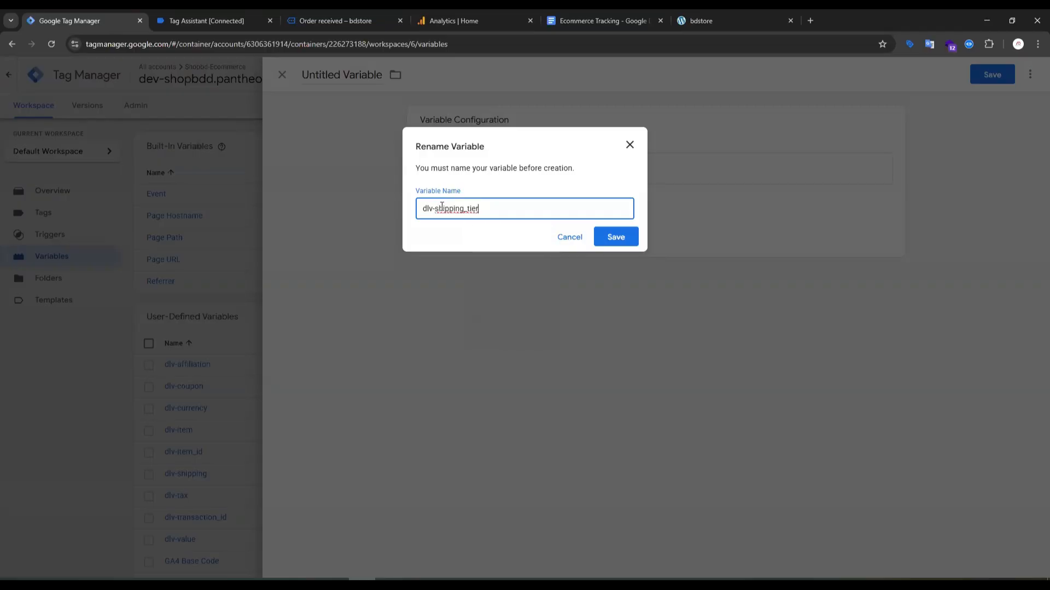
left_click(615, 239)
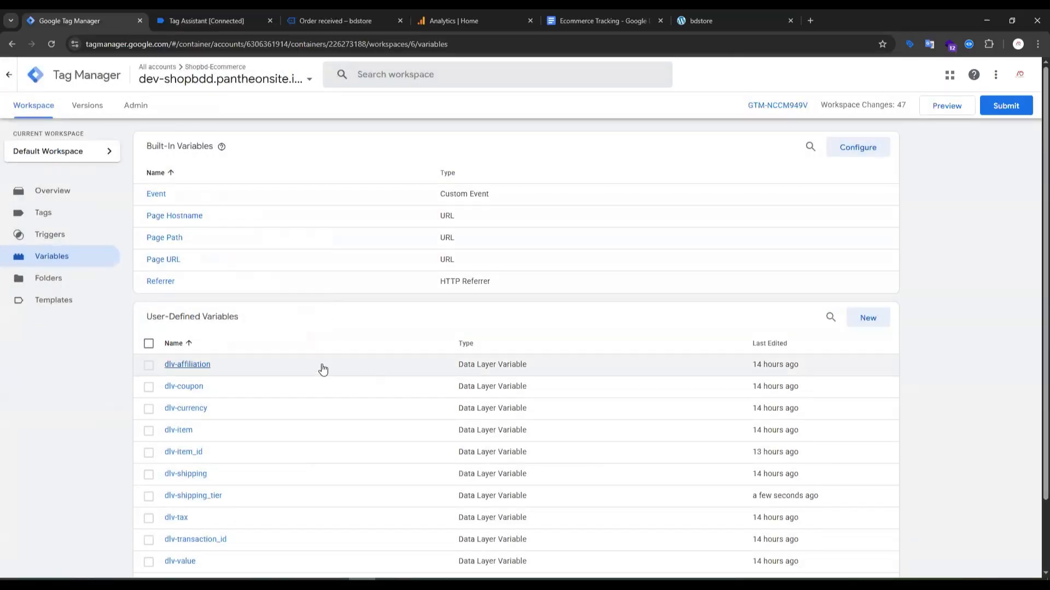
Check the add_shipping_info section of the Ecommerce Tracking document, then open the Checkout page's add_payment_info event in Tag Assistant.
left_click(561, 24)
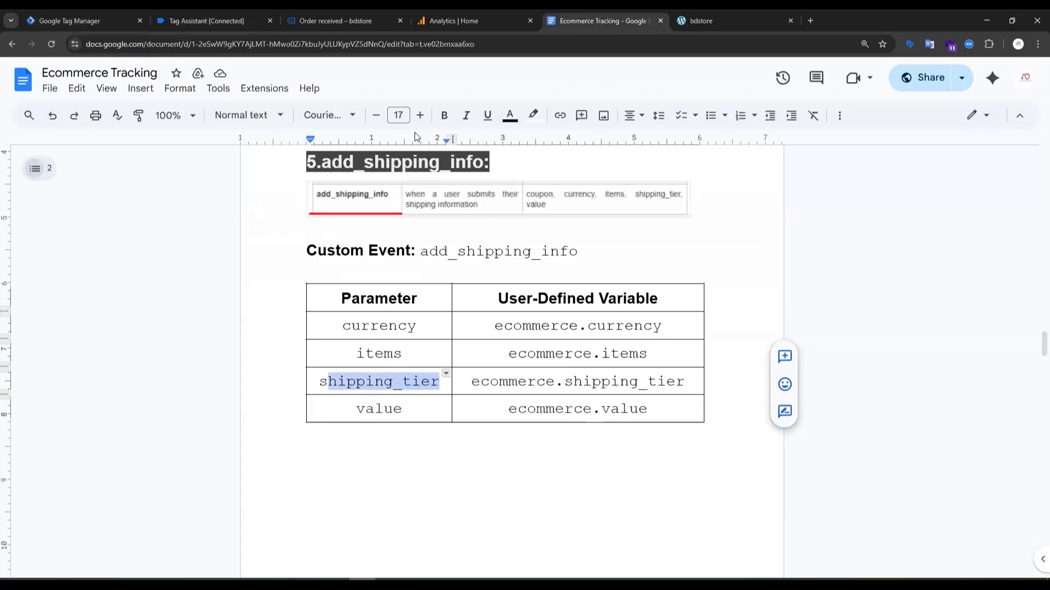
left_click(228, 17)
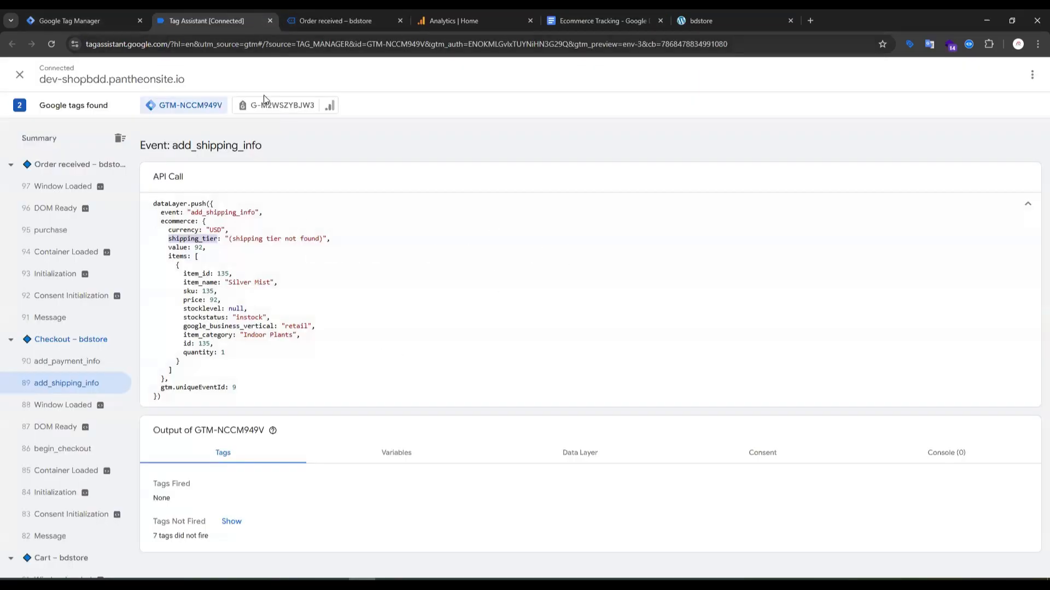
left_click(79, 363)
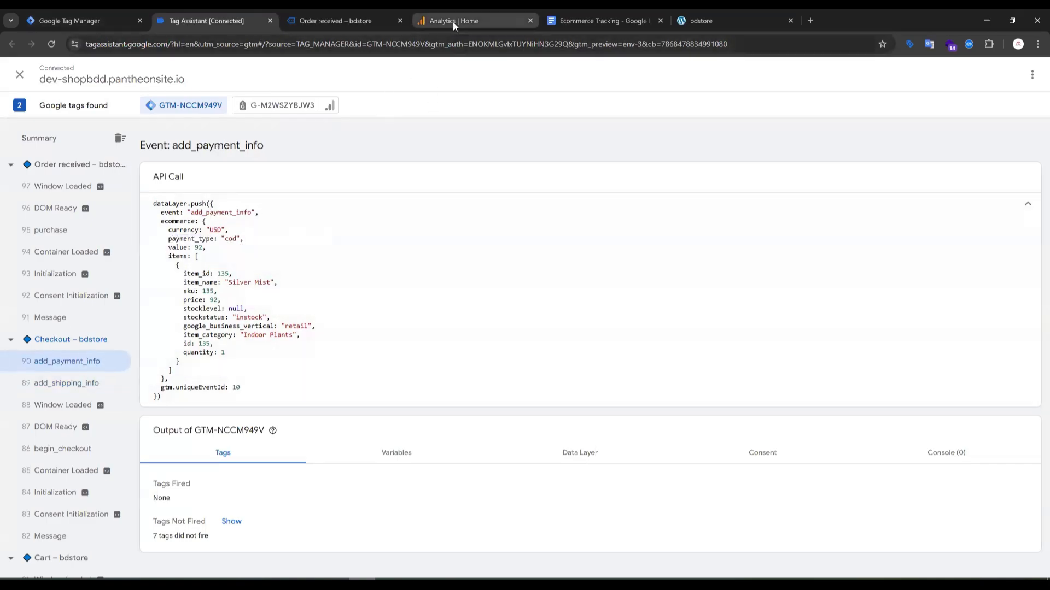
Review the currency, items, payment_type and value parameters of the add_payment_info section in the Ecommerce Tracking document.
left_click(574, 24)
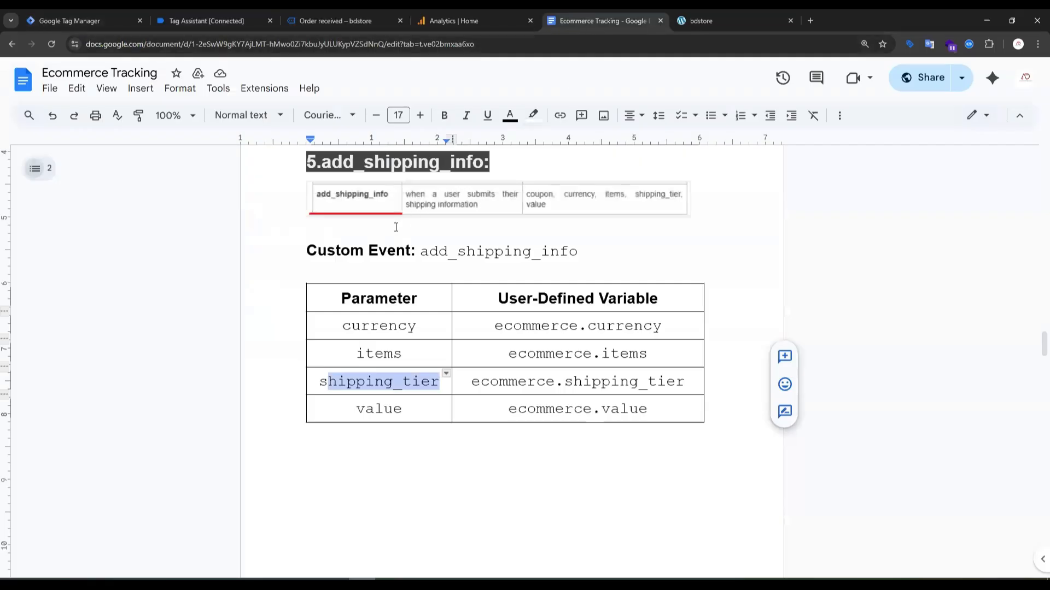
scroll(396, 227, "down", 10)
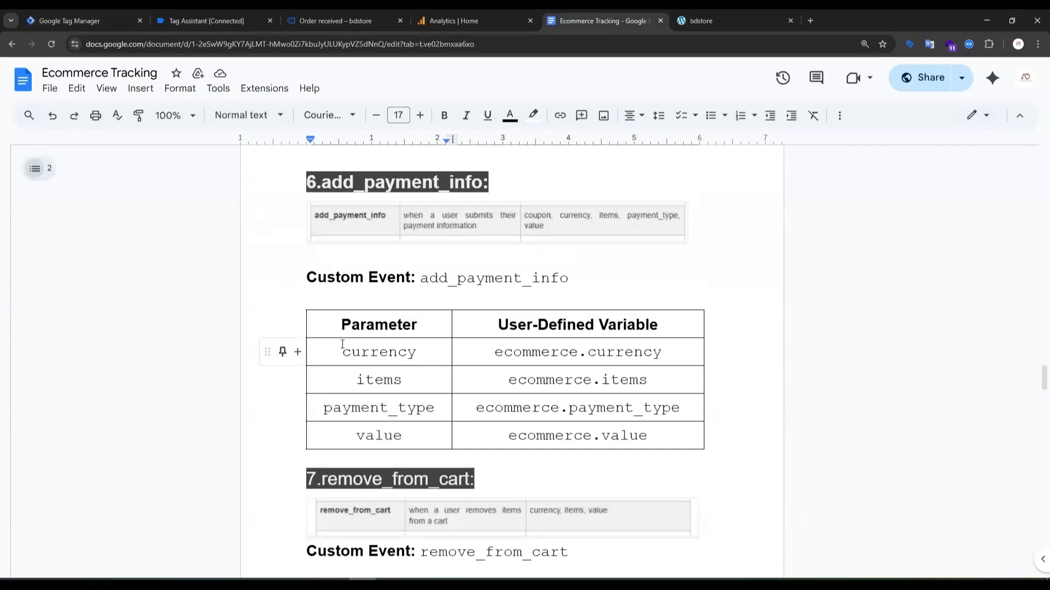
left_click_drag(339, 355, 419, 357)
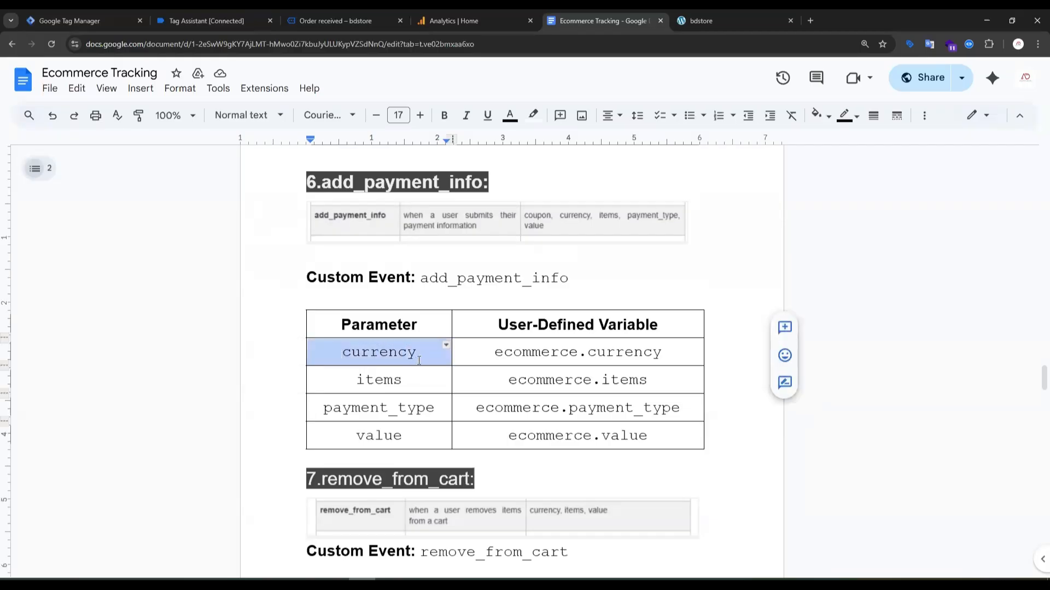
left_click_drag(358, 381, 405, 382)
left_click_drag(356, 437, 387, 436)
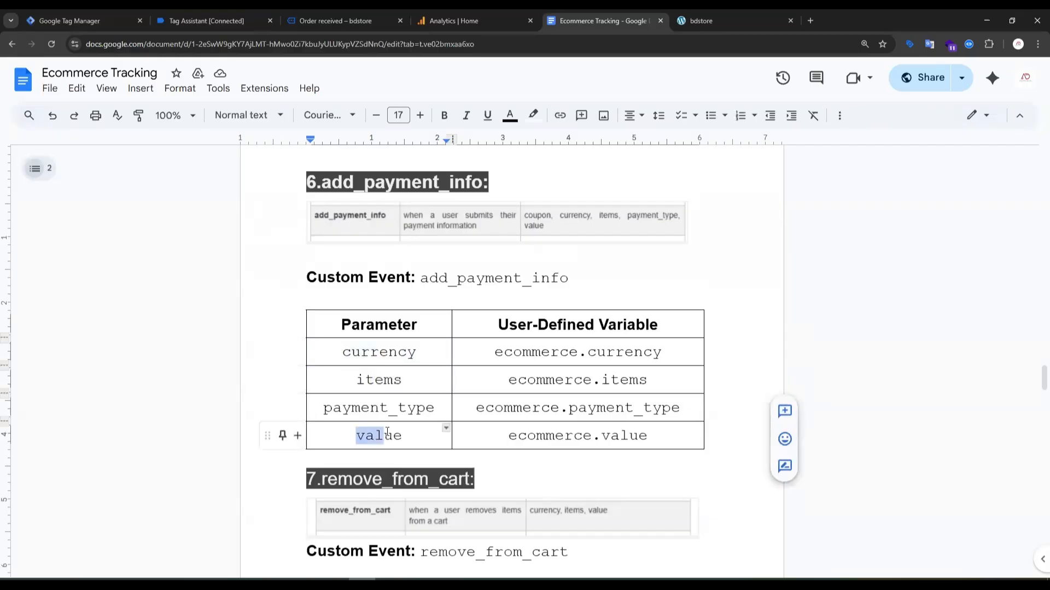
left_click_drag(352, 353, 386, 358)
left_click(415, 410)
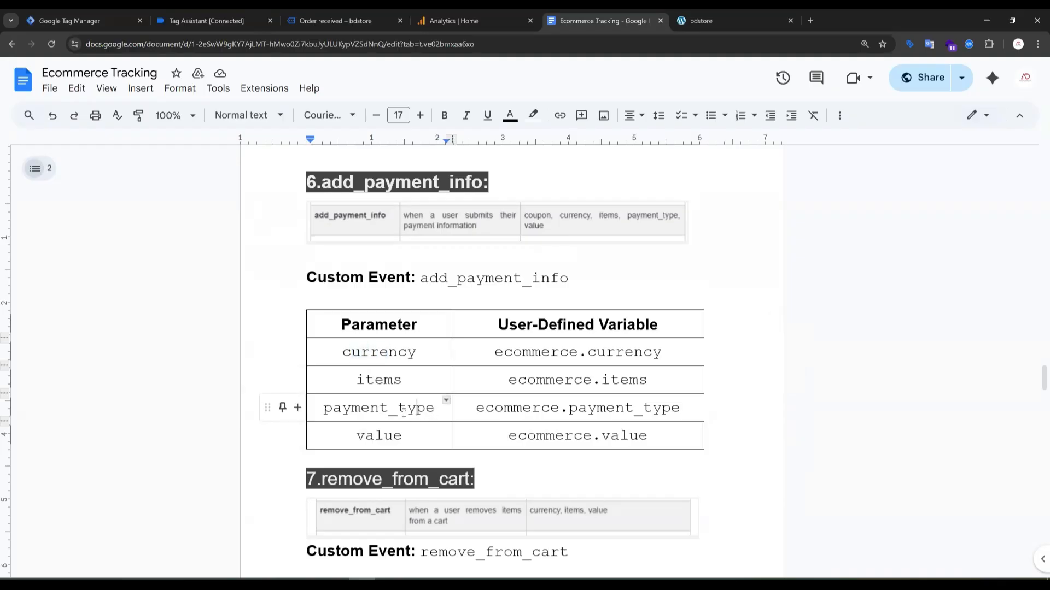
Return to Tag Assistant, examine payment_type in the add_payment_info API call and copy the ecommerce key.
left_click(206, 20)
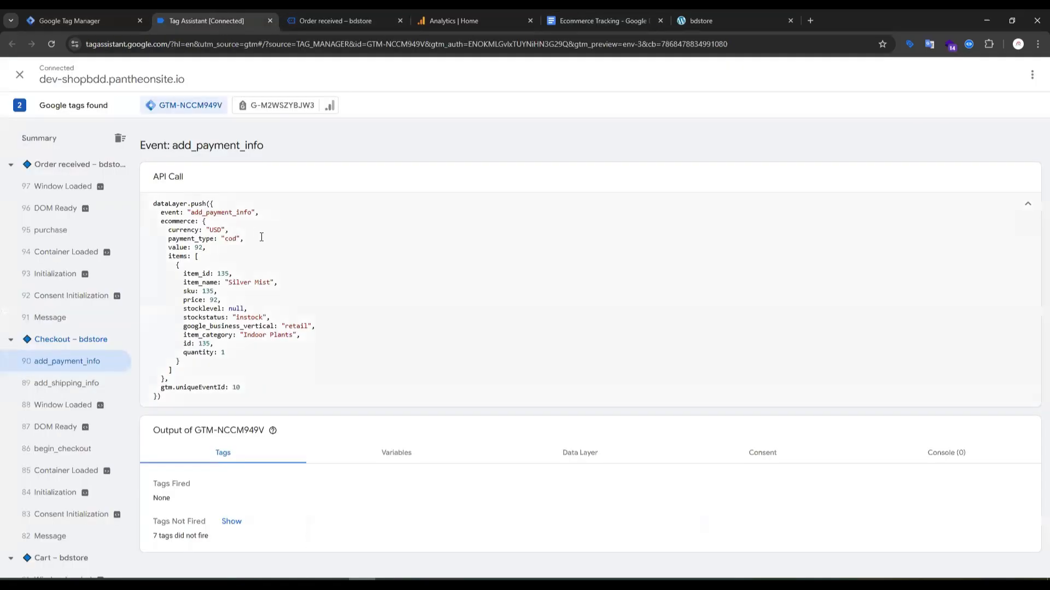
double_click(177, 221)
double_click(198, 238)
double_click(185, 222)
key("ctrl+c")
Switch to Google Tag Manager, start a new user-defined Data Layer Variable and begin its data layer name with "ecommerce.".
left_click(85, 16)
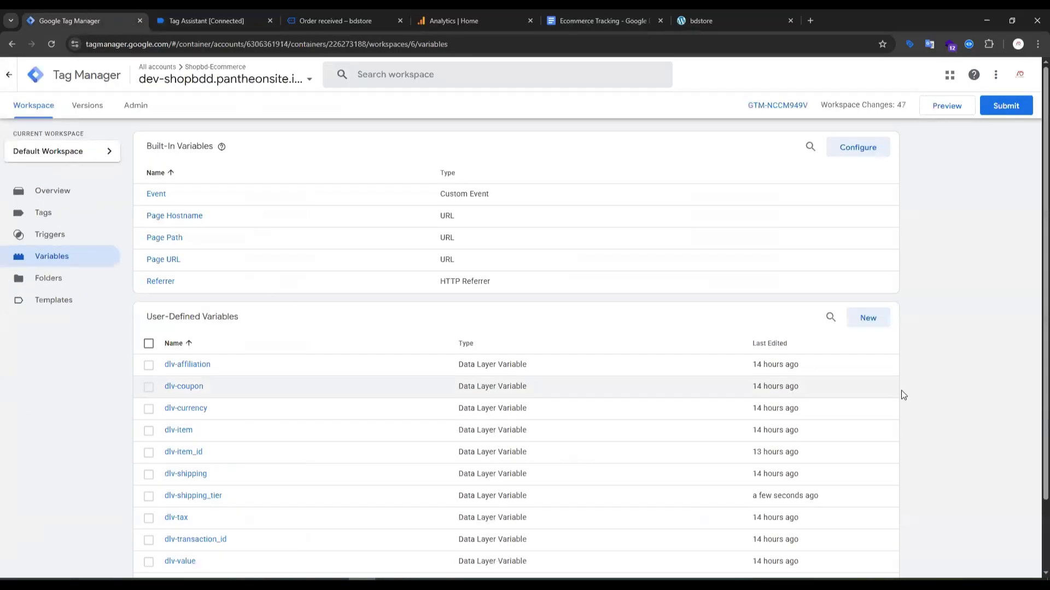
left_click(857, 327)
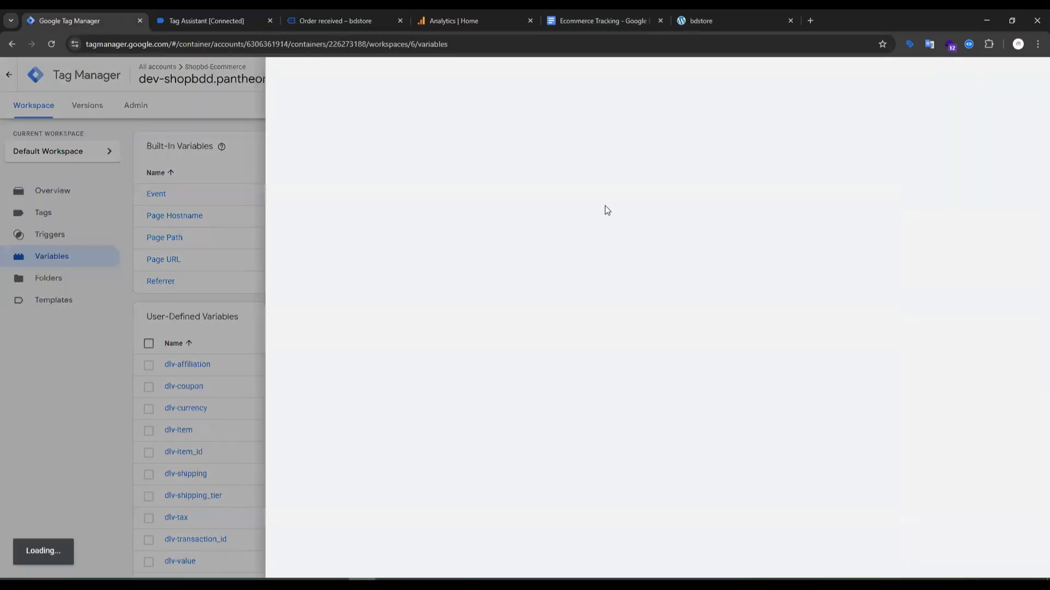
left_click(667, 181)
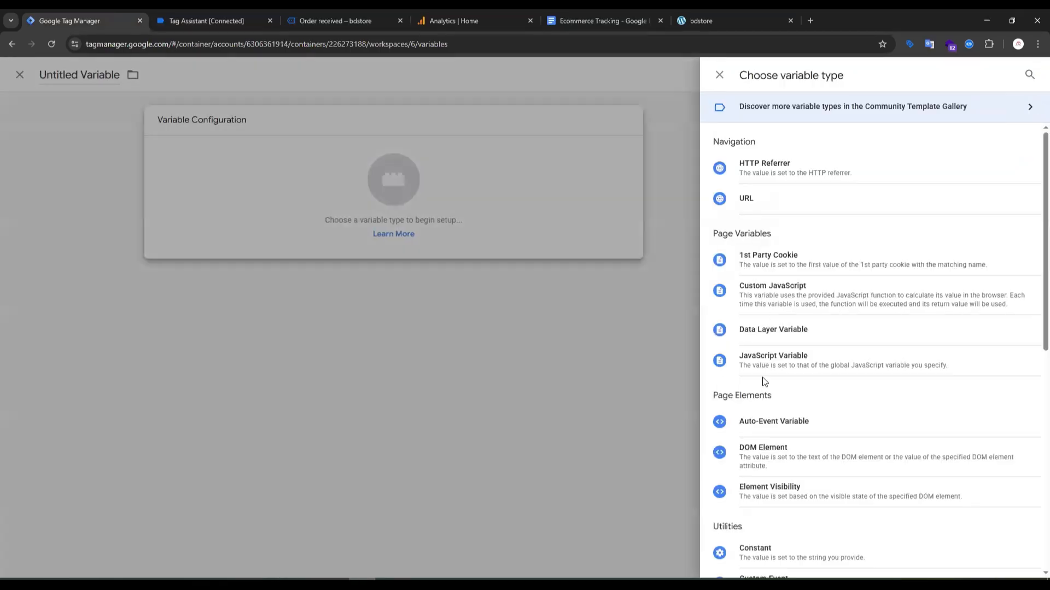
left_click(755, 328)
left_click(484, 236)
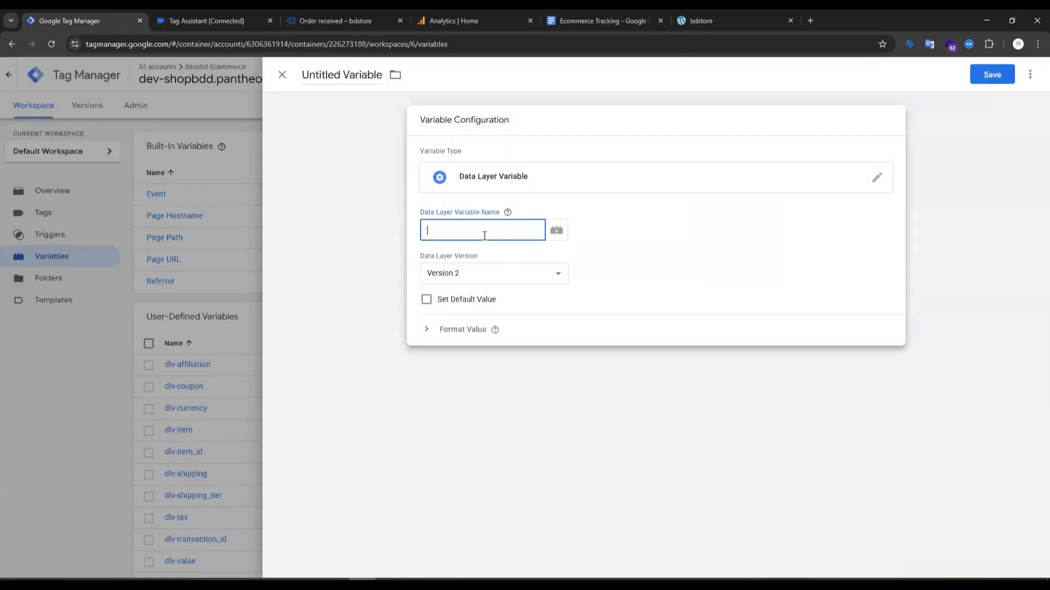
key("ctrl+v")
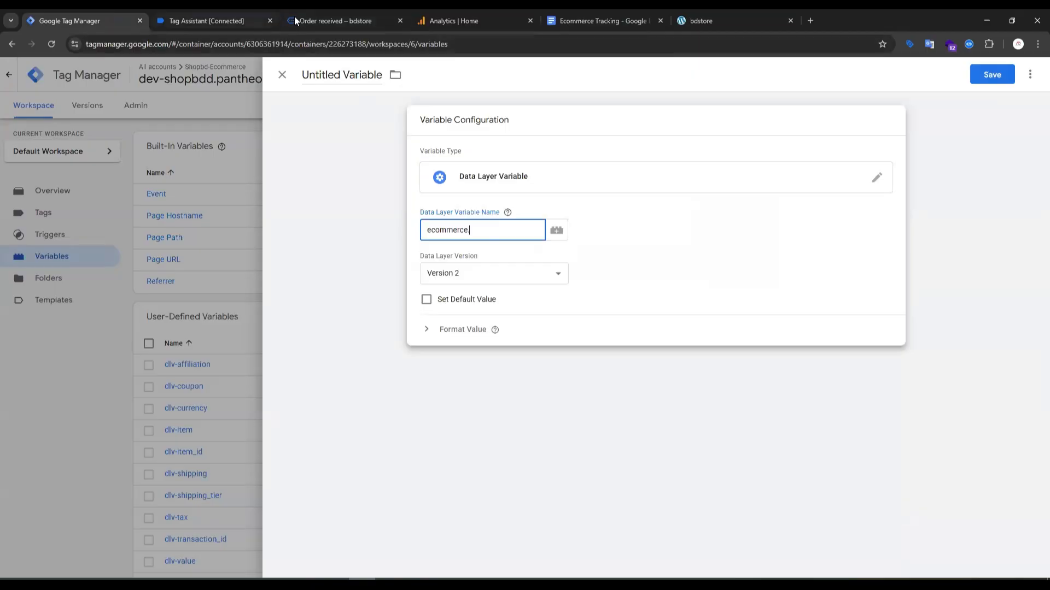
Copy the payment_type key from Tag Assistant and complete the data layer variable name as ecommerce.payment_type.
left_click(327, 14)
left_click(221, 13)
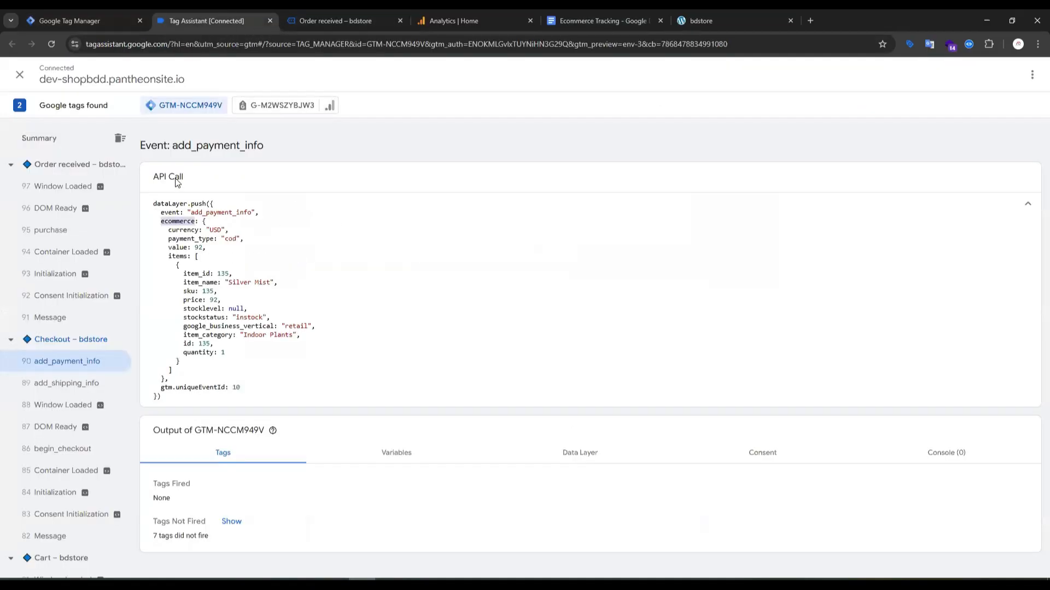
double_click(198, 239)
key("ctrl+c")
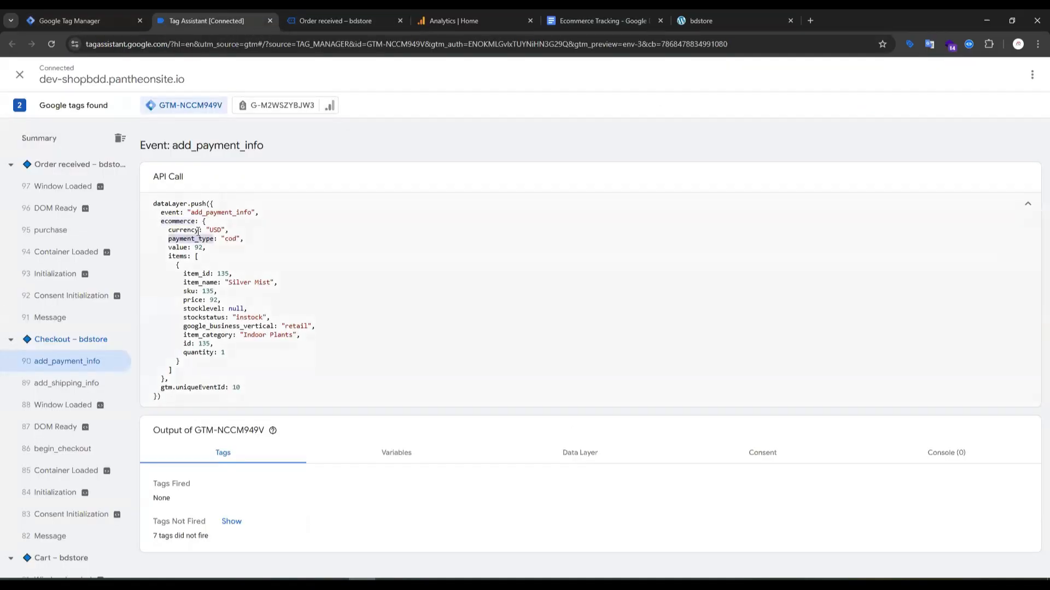
left_click(107, 18)
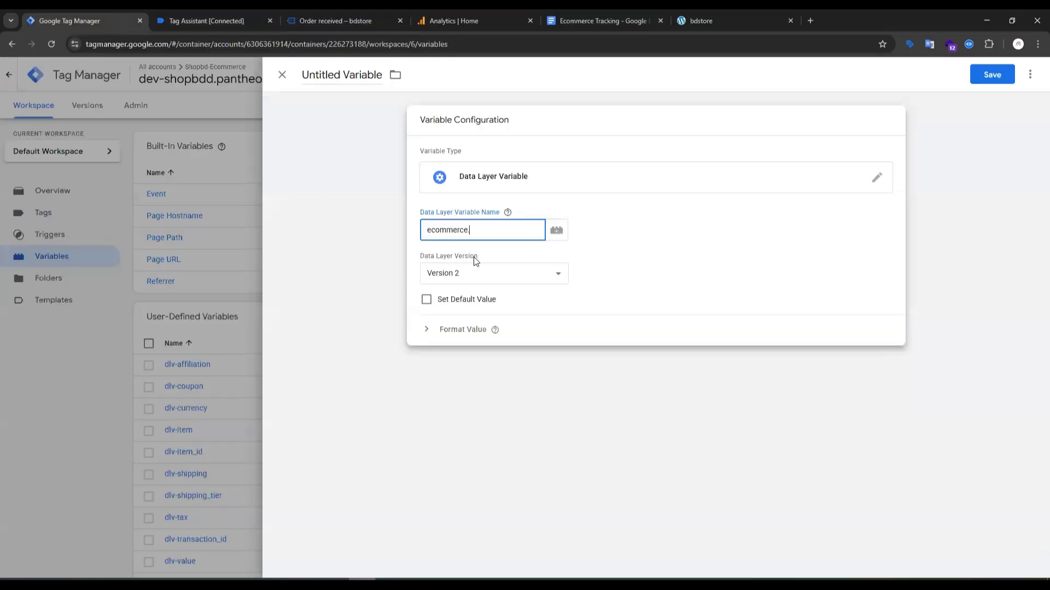
key("ctrl+v")
Save the new variable under the name dlv-payment_type.
left_click(986, 79)
type("dl")
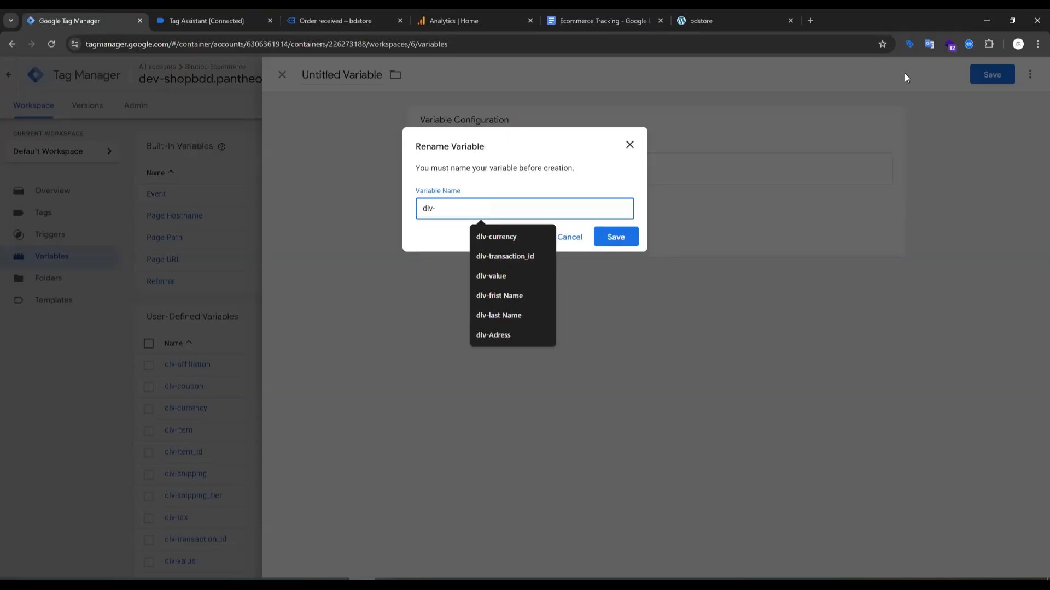
type("v-")
key("ctrl+v")
left_click(614, 236)
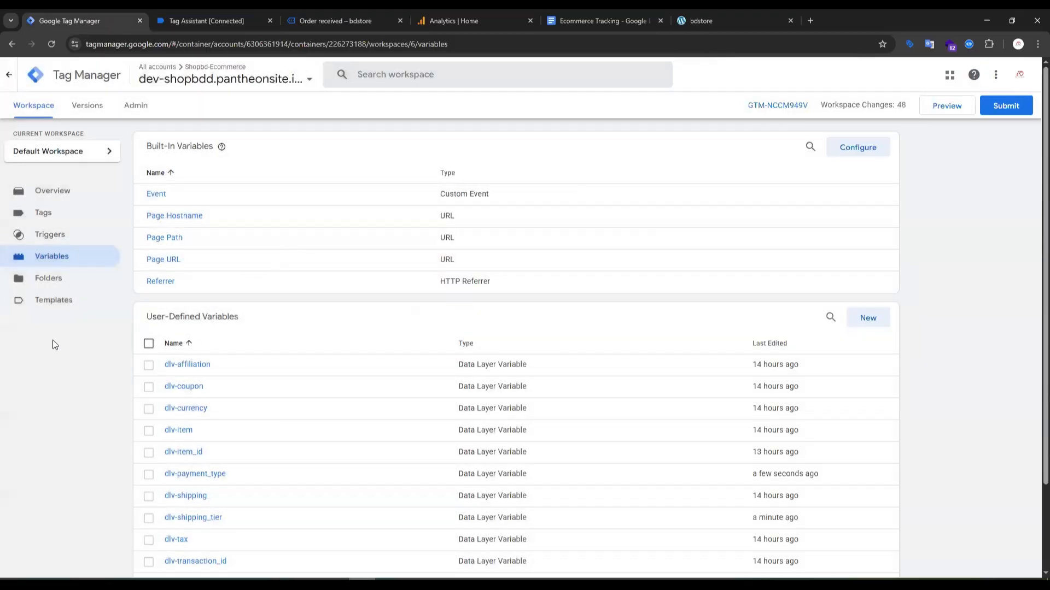
Open the workspace's tags and move the Google Tag Manager browser tab next to the Analytics one.
scroll(206, 399, "down", 2)
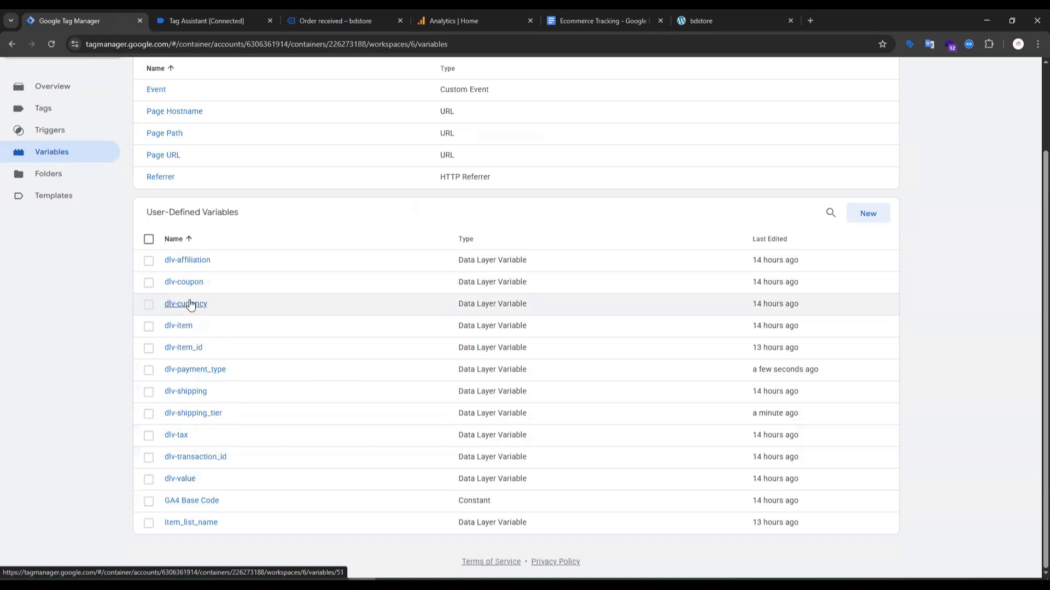
scroll(283, 268, "up", 2)
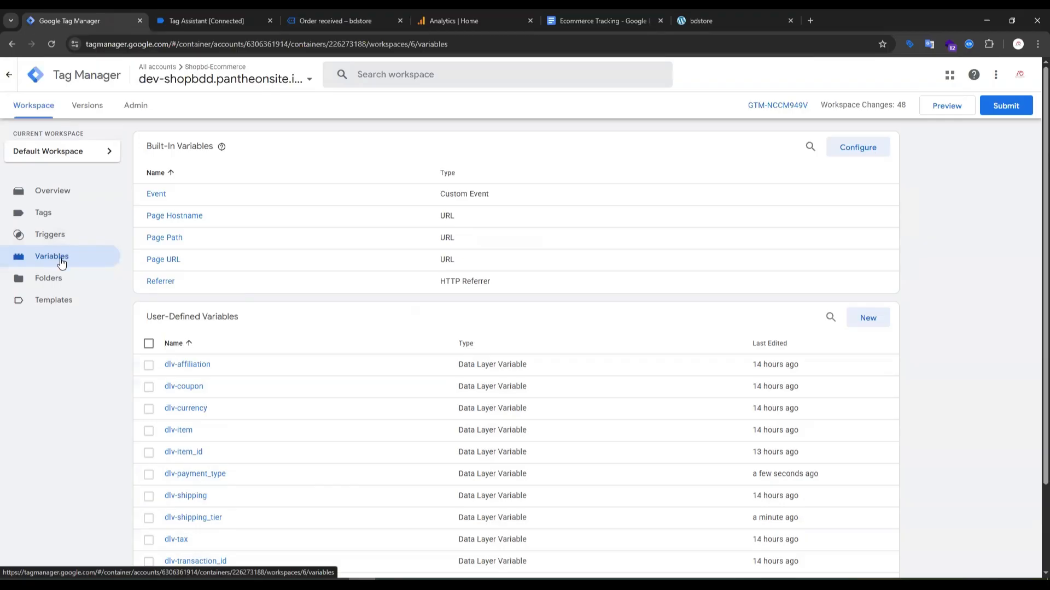
left_click(57, 224)
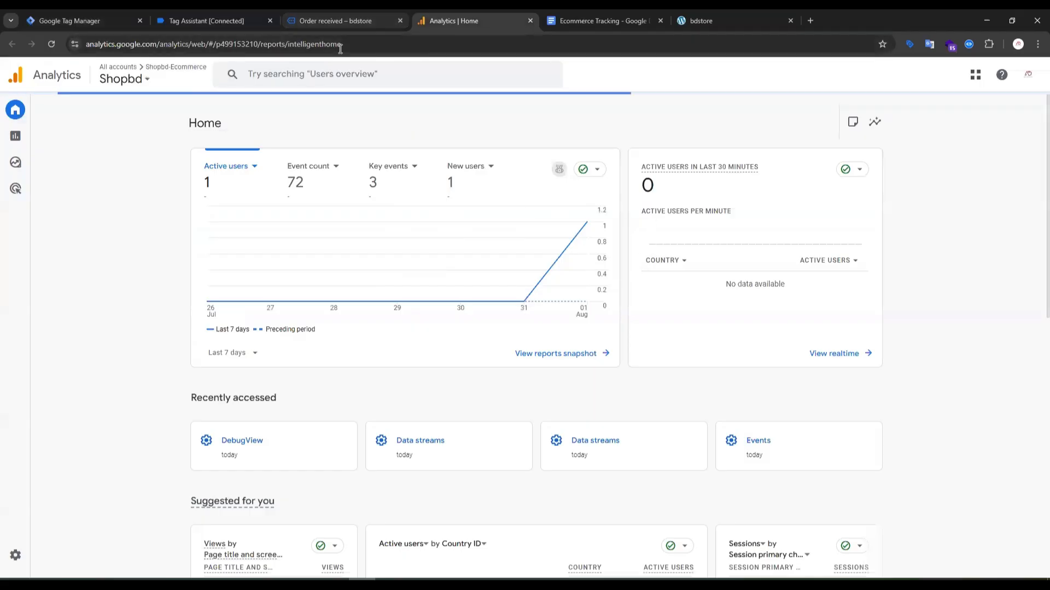
left_click_drag(123, 21, 311, 29)
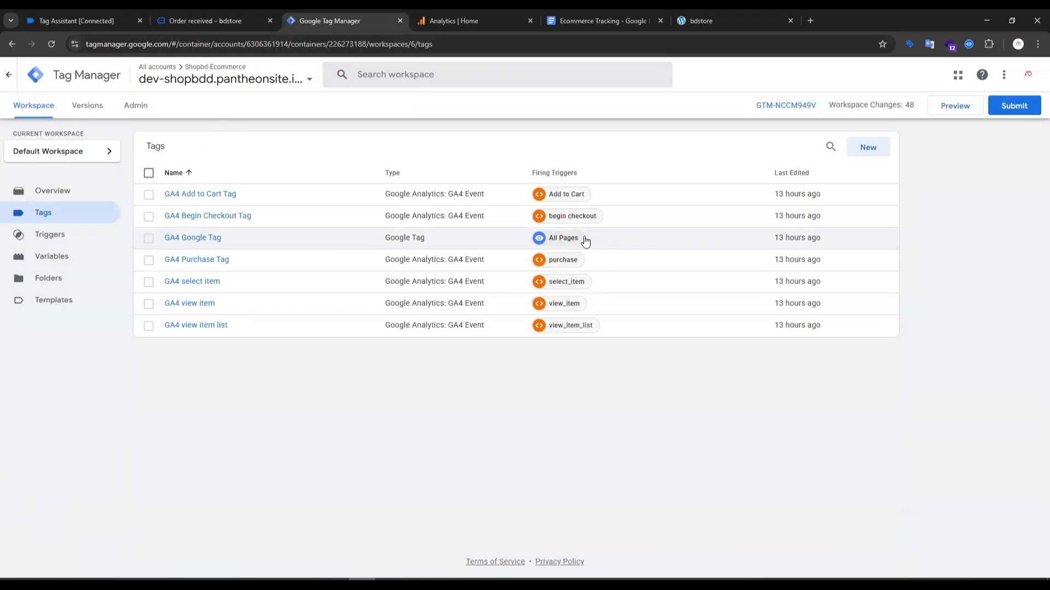
Create a new Google Analytics: GA4 Event tag and set its measurement ID to the GA4 Base Code variable.
left_click(864, 148)
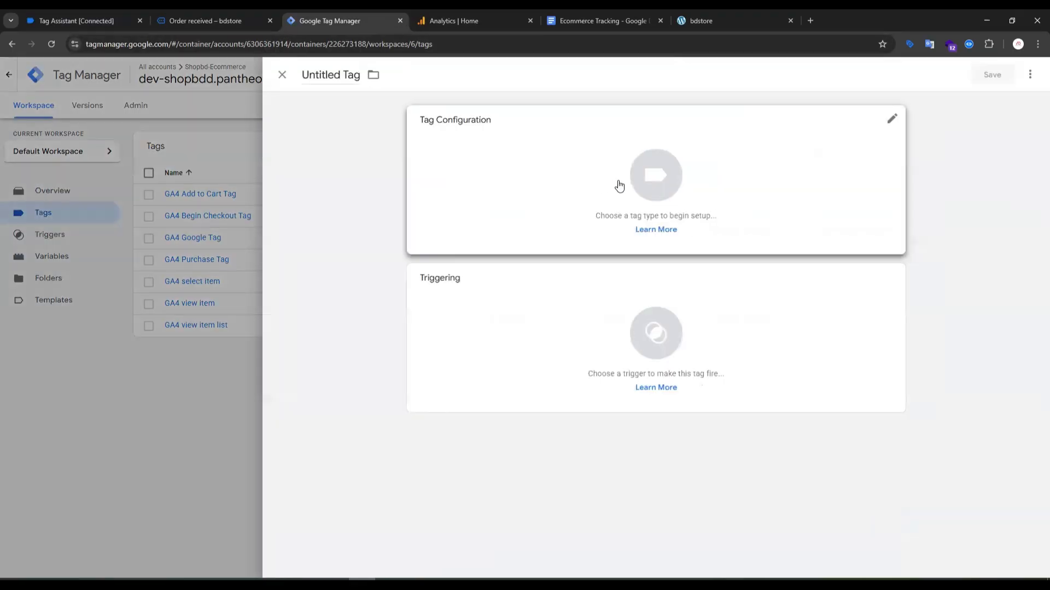
left_click(658, 182)
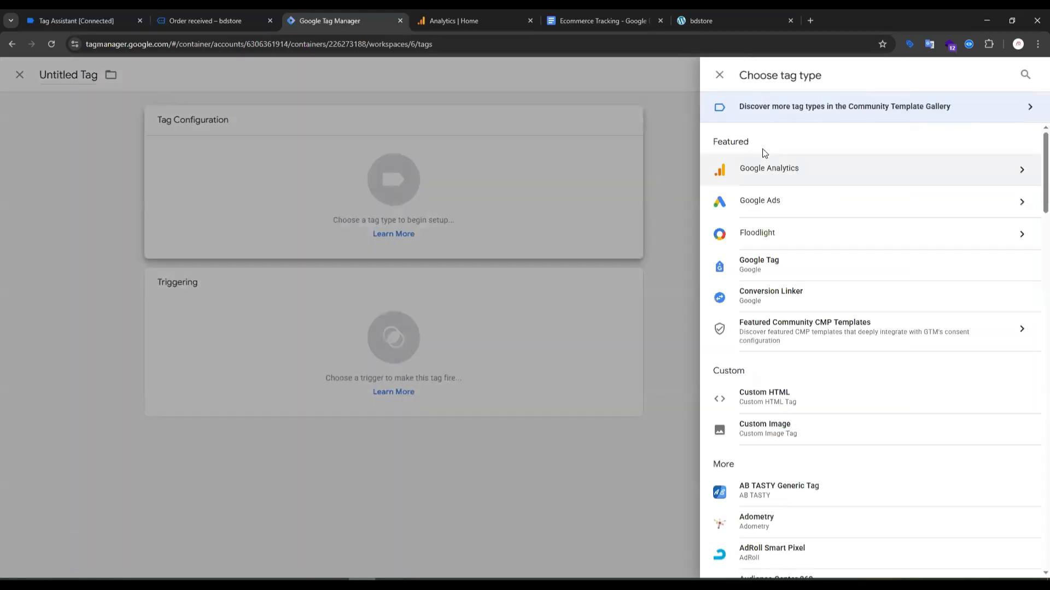
left_click(764, 171)
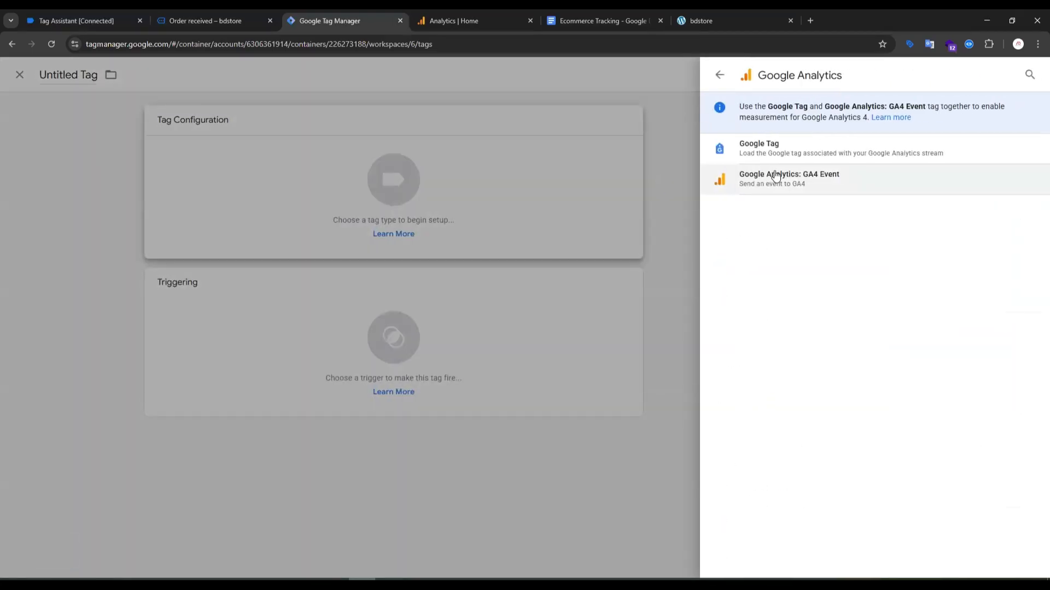
left_click(775, 175)
left_click(560, 235)
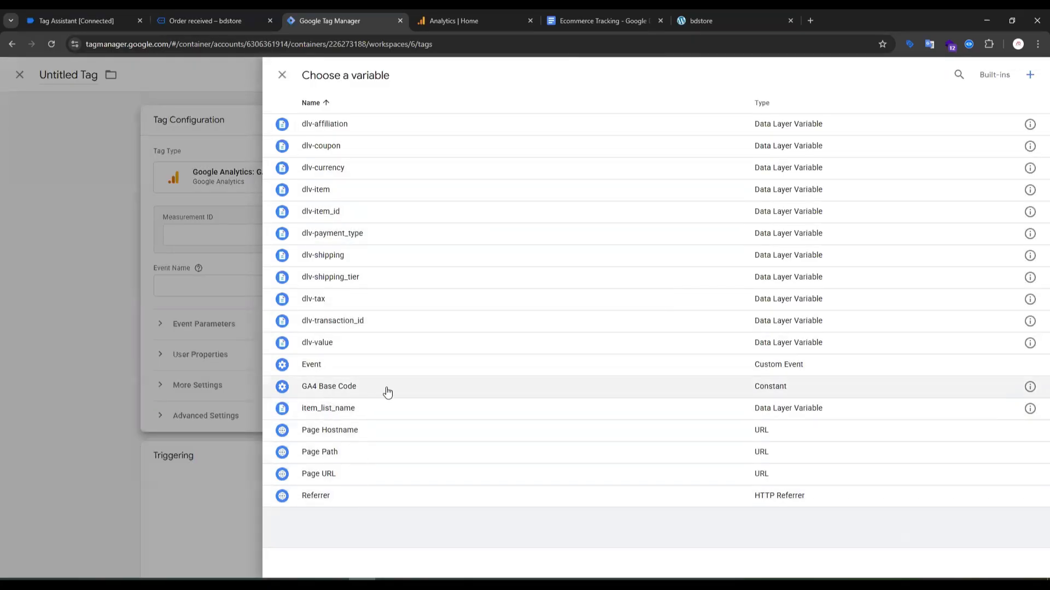
left_click(387, 391)
Copy the event name remove_from_cart from its Tag Assistant entry and enter it as the new tag's event name.
left_click(456, 290)
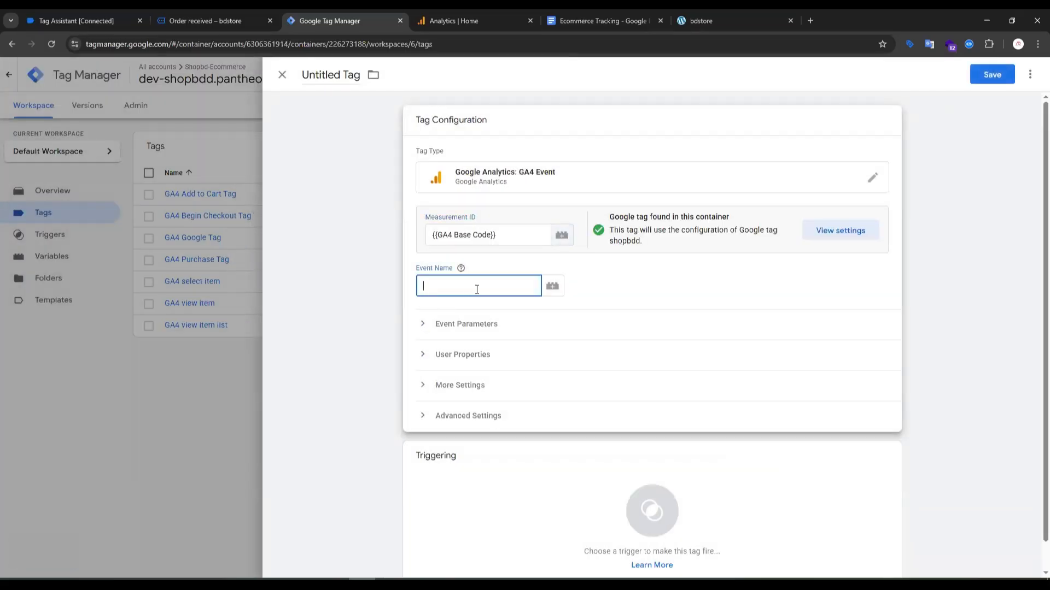
left_click(219, 19)
left_click(113, 16)
left_click_drag(114, 18, 194, 20)
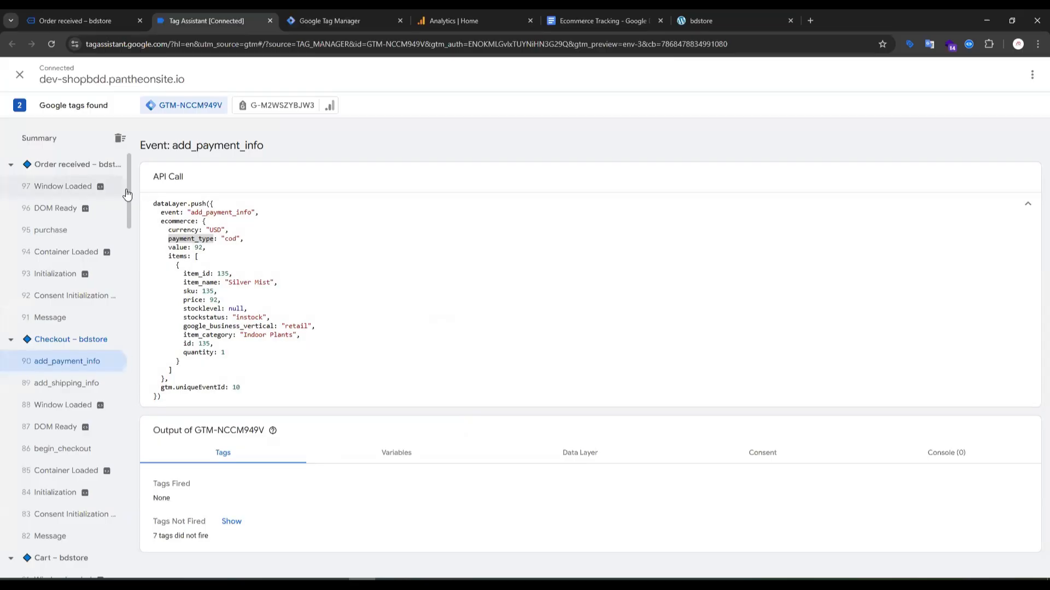
left_click_drag(128, 205, 124, 389)
left_click(92, 344)
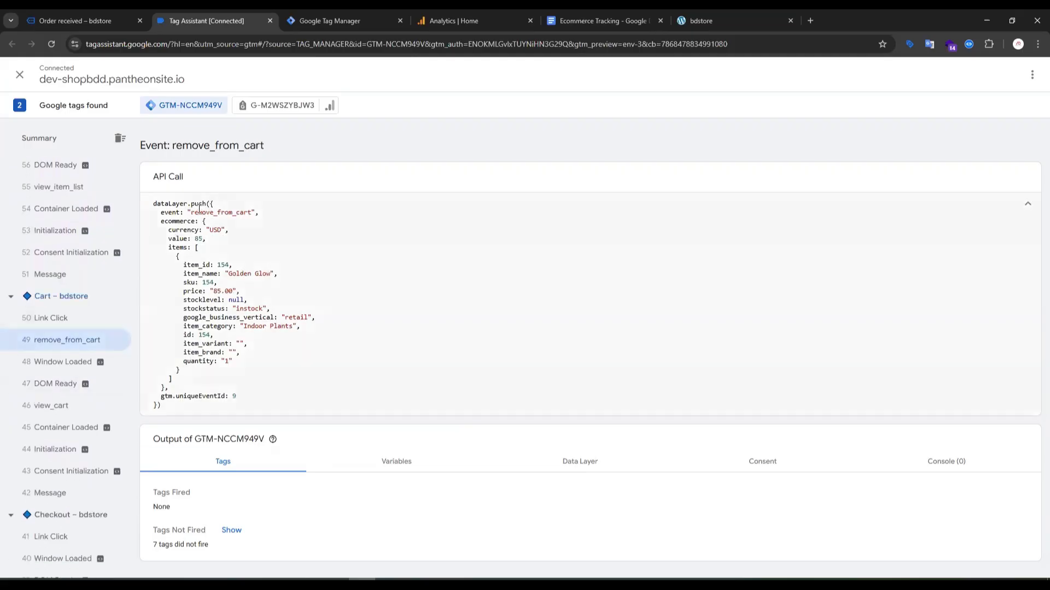
double_click(220, 212)
key("ctrl+c")
left_click(320, 12)
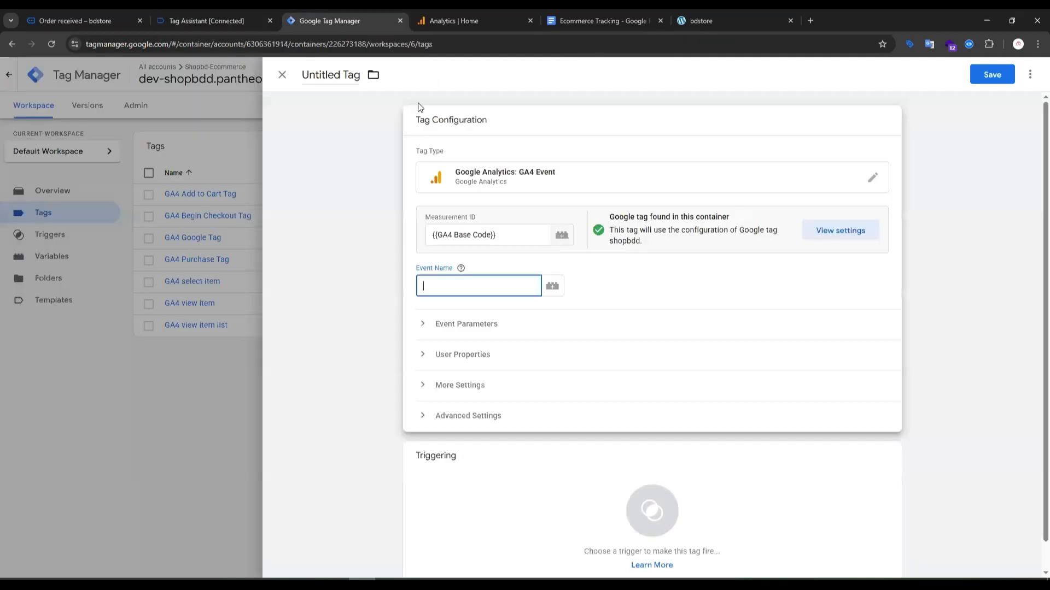
left_click(450, 286)
key("ctrl+v")
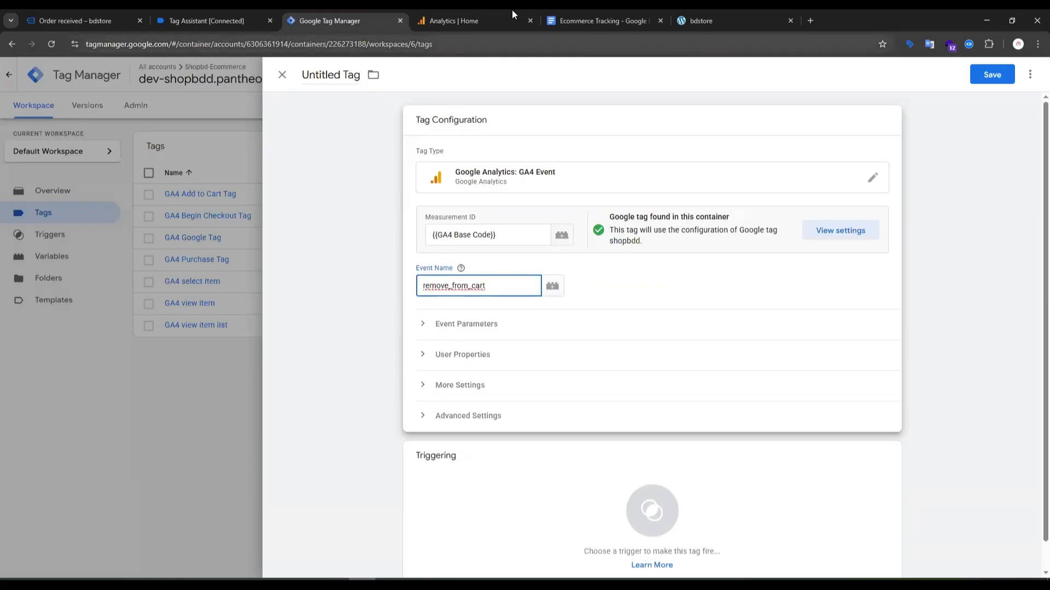
Look up the parameters listed for remove_from_cart in the Ecommerce Tracking document.
left_click(591, 20)
scroll(455, 241, "down", 5)
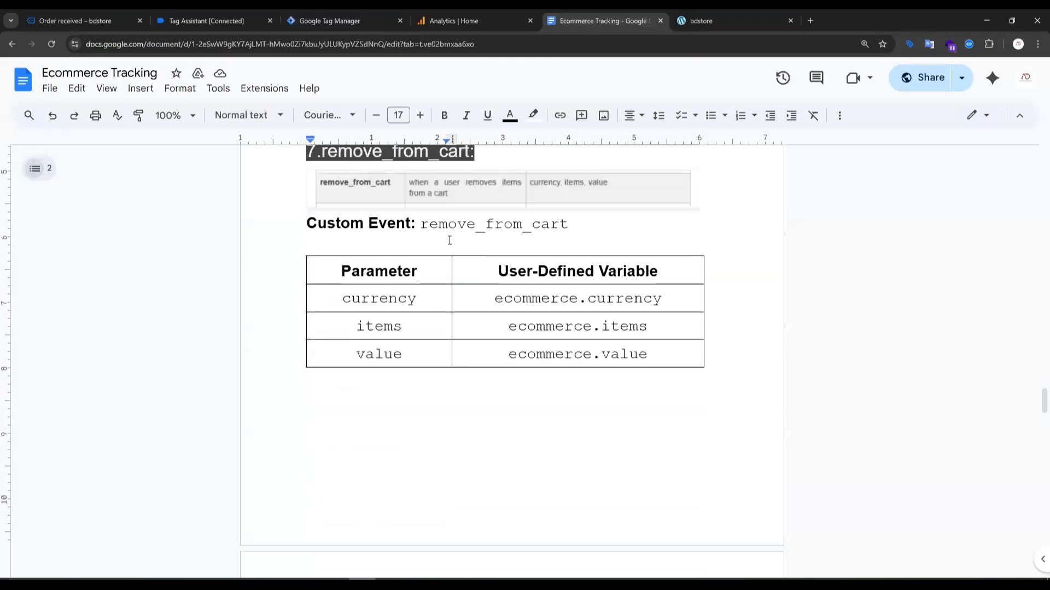
scroll(450, 240, "up", 1)
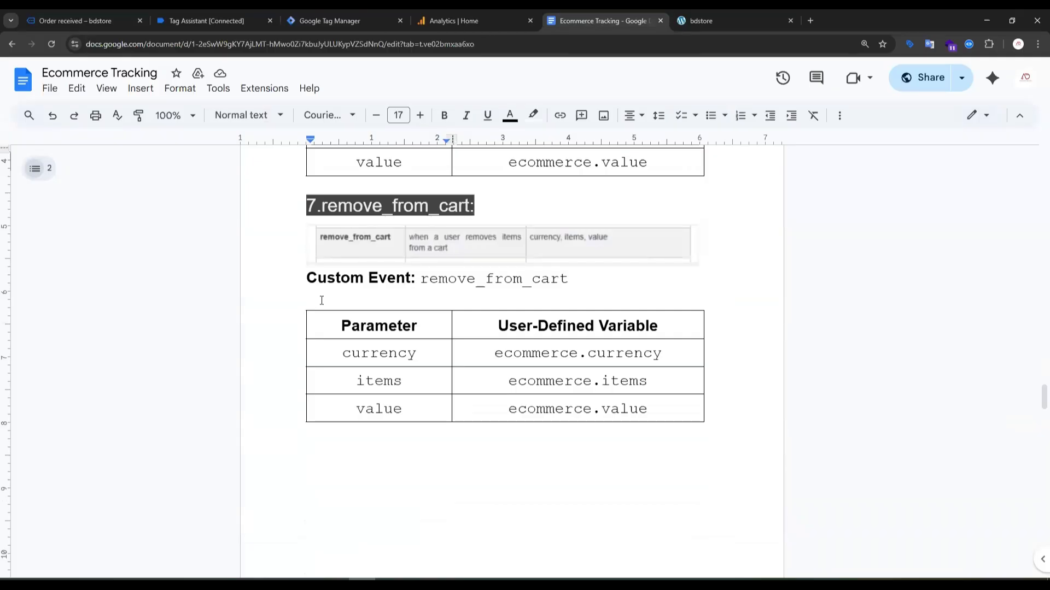
left_click_drag(346, 344, 413, 407)
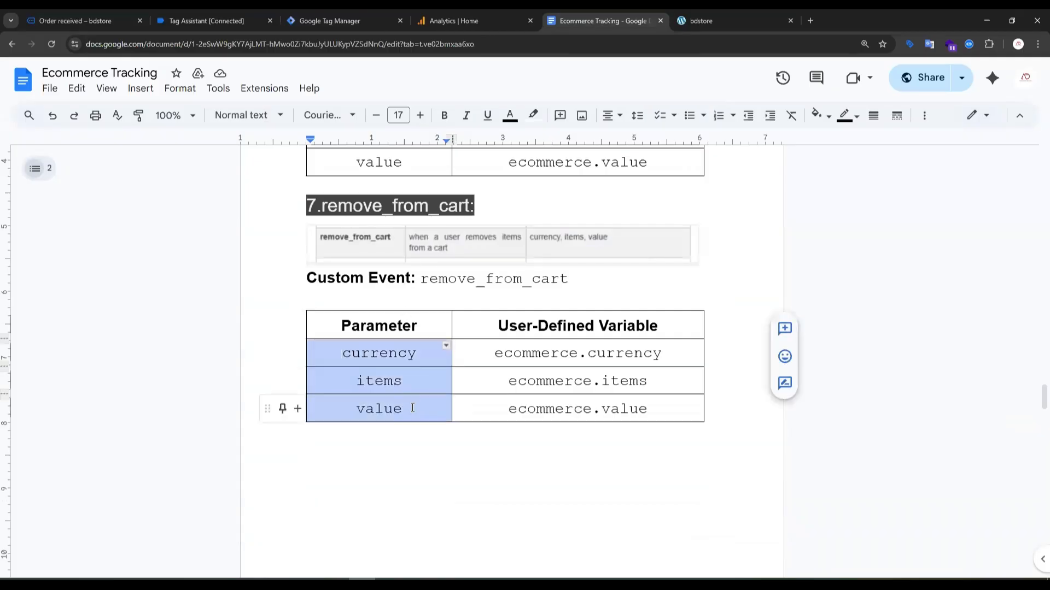
Return to Google Tag Manager and add three empty event parameter rows to the remove_from_cart tag.
left_click(348, 19)
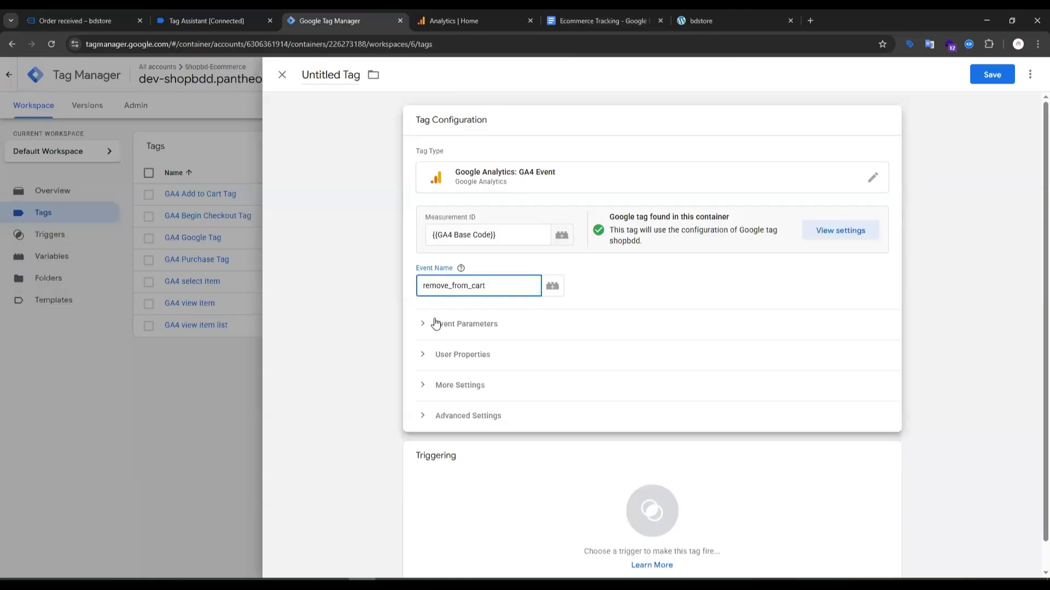
left_click(435, 323)
left_click(478, 414)
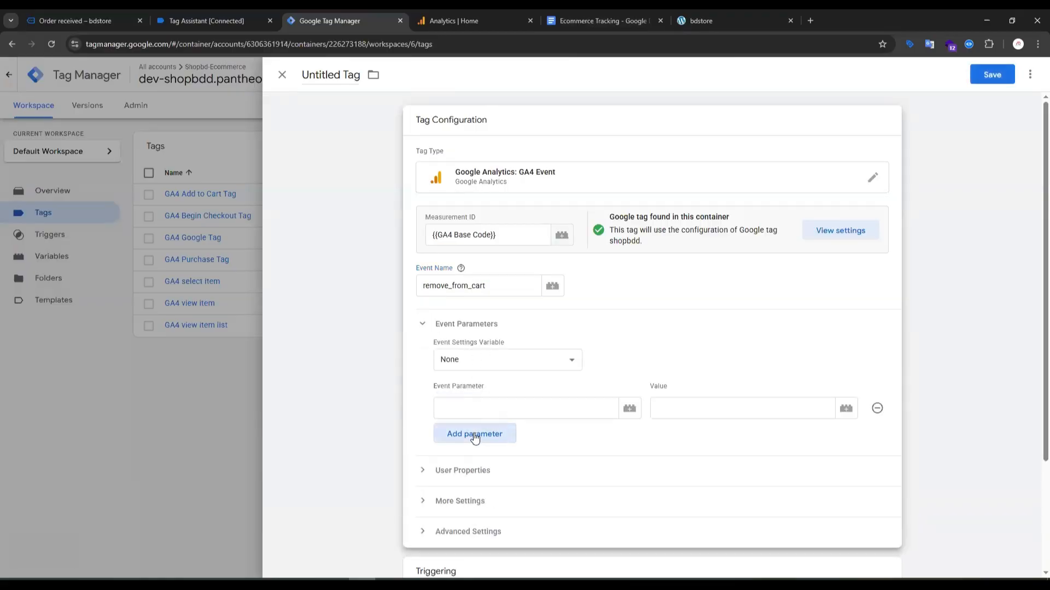
left_click(474, 434)
left_click(481, 465)
scroll(469, 401, "down", 3)
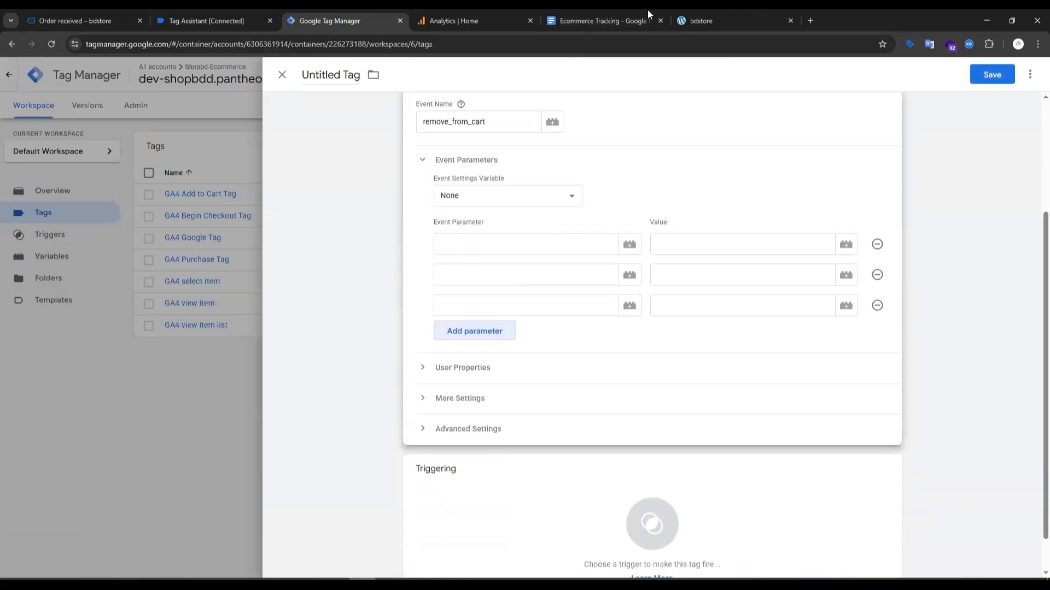
Recheck the parameter table in the Ecommerce Tracking document, move its browser tab next to Google Tag Manager and return to the tag.
left_click(578, 21)
left_click_drag(584, 18, 464, 16)
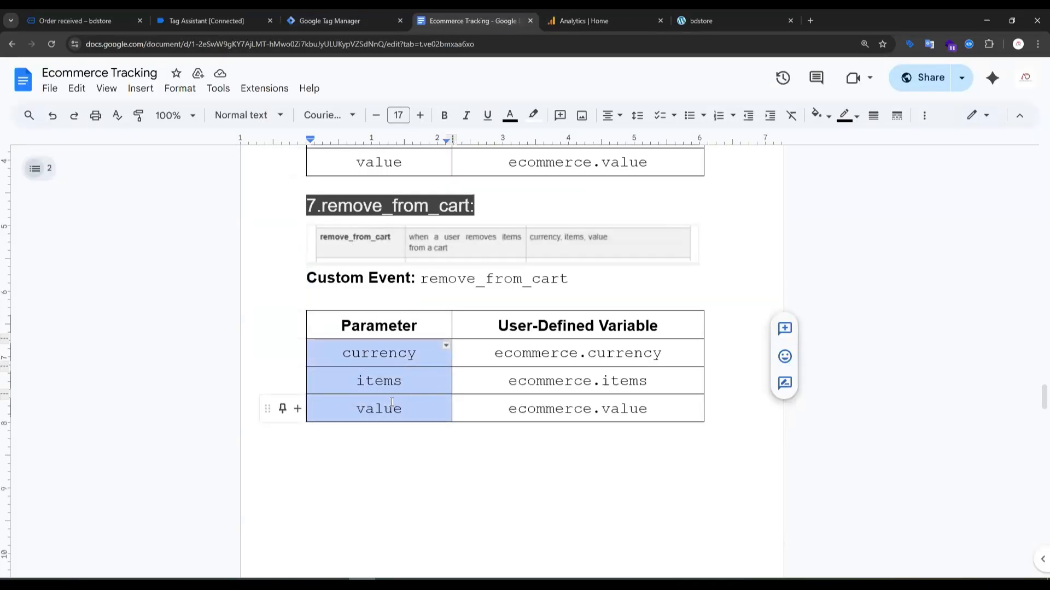
left_click(317, 17)
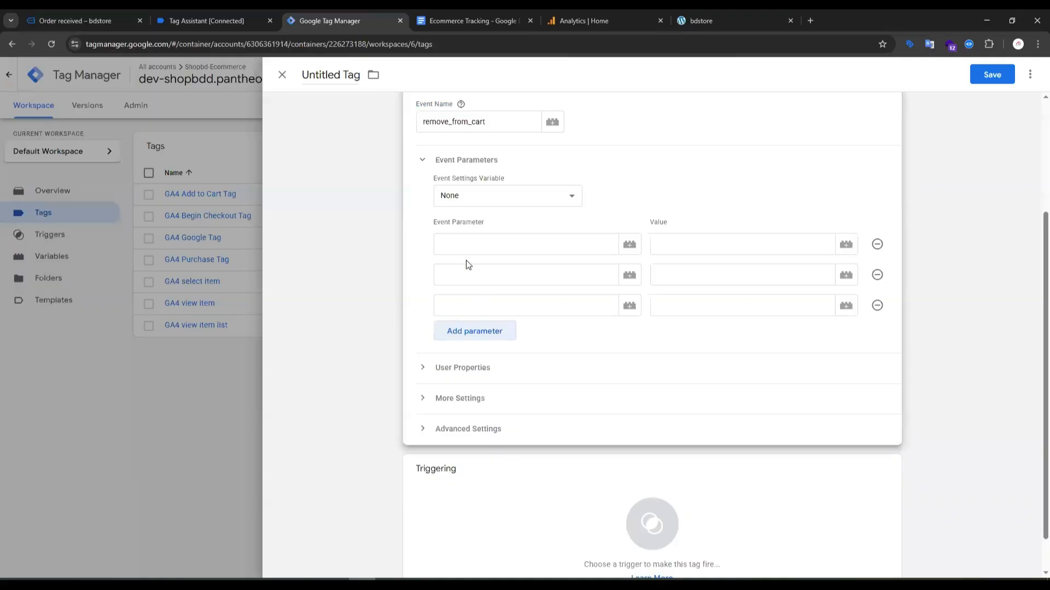
Name the tag's three event parameters currency, items and value.
left_click(465, 247)
type("cu")
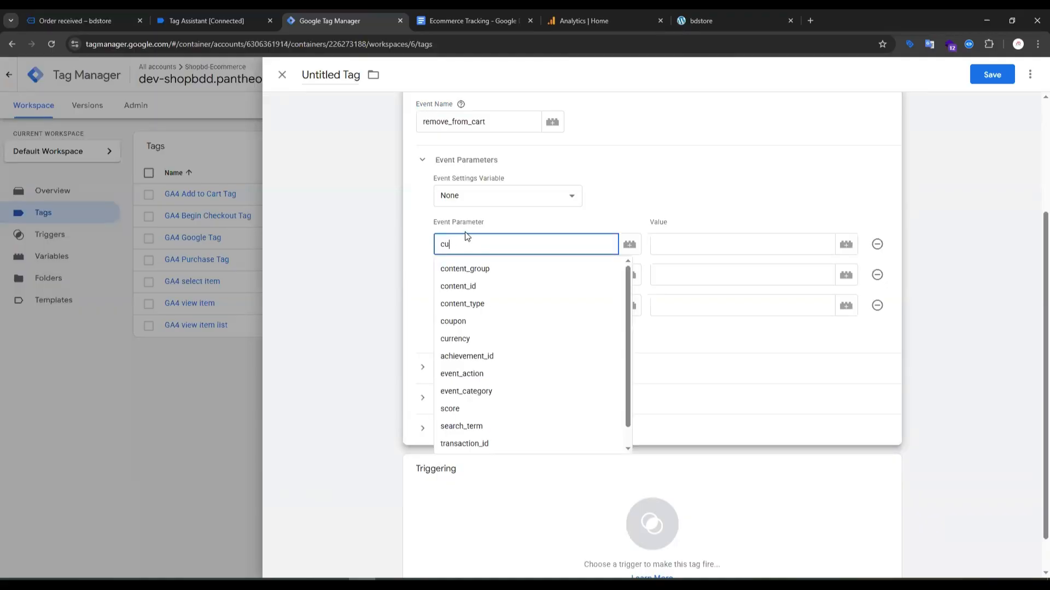
left_click(470, 272)
left_click(474, 275)
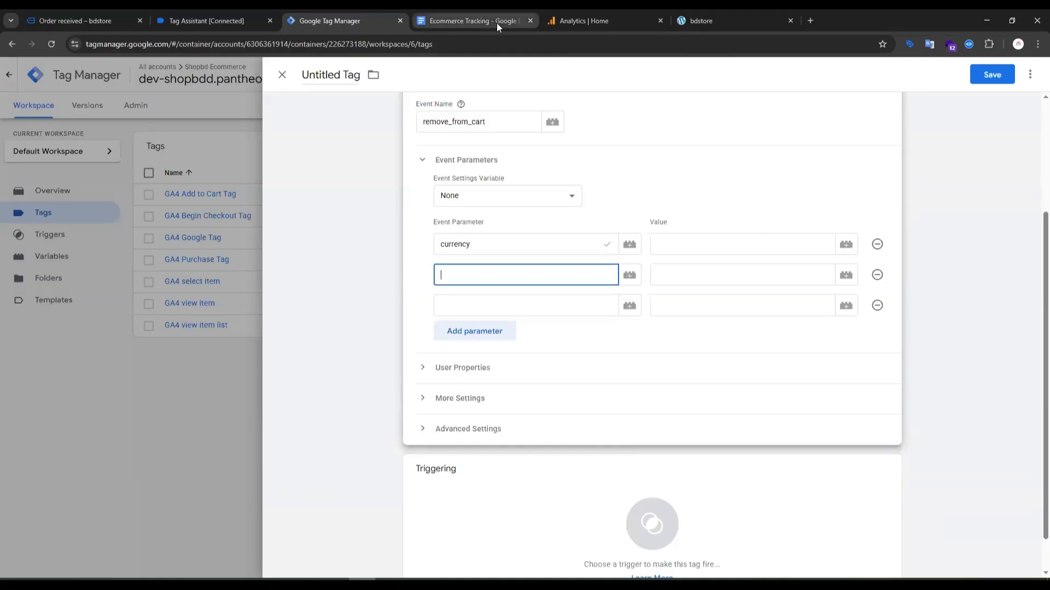
type("i")
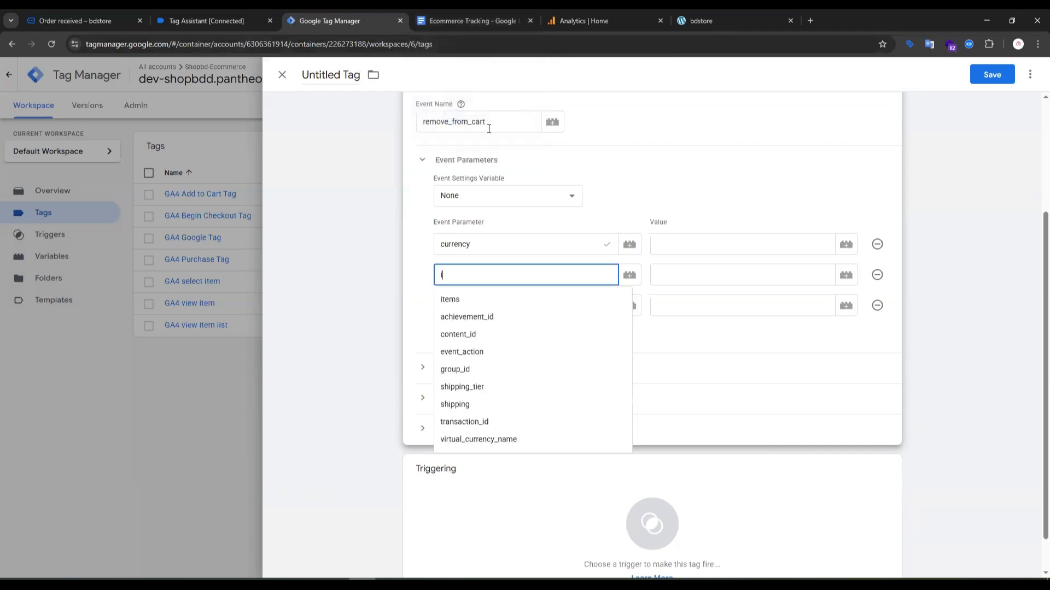
left_click(459, 300)
left_click(468, 304)
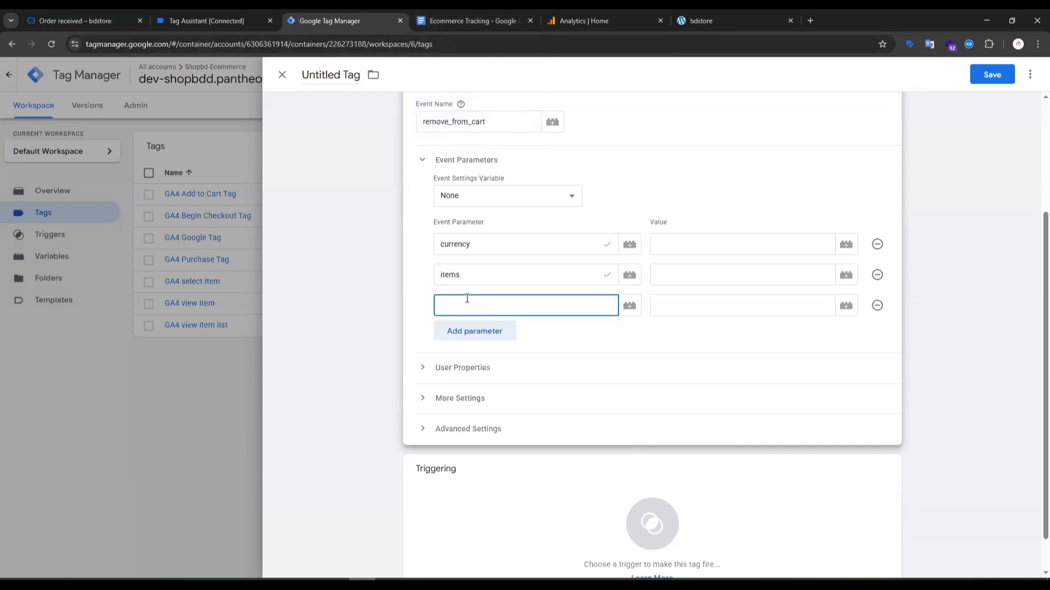
type("val")
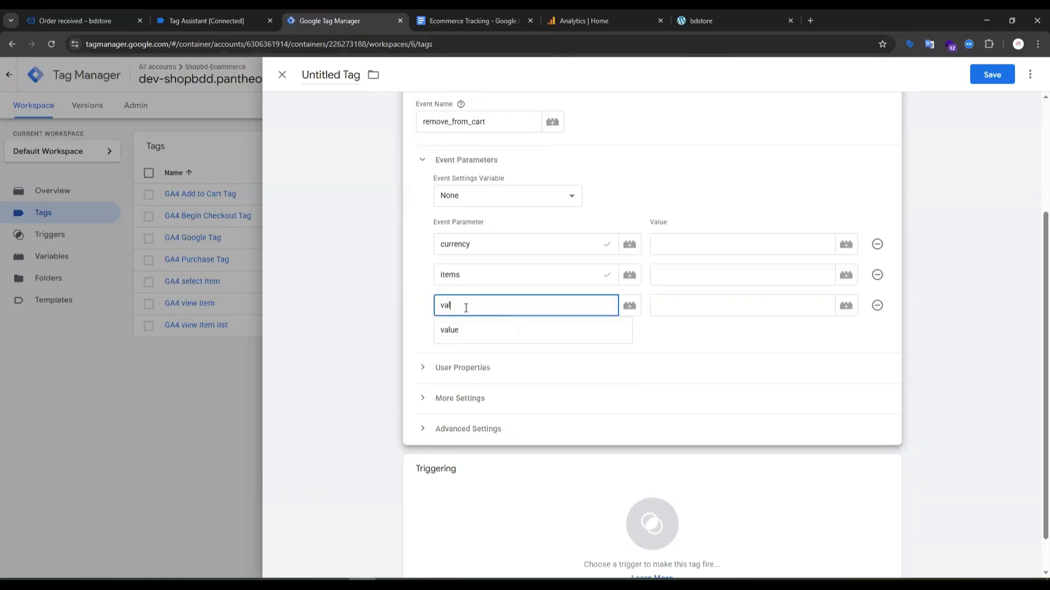
left_click(454, 329)
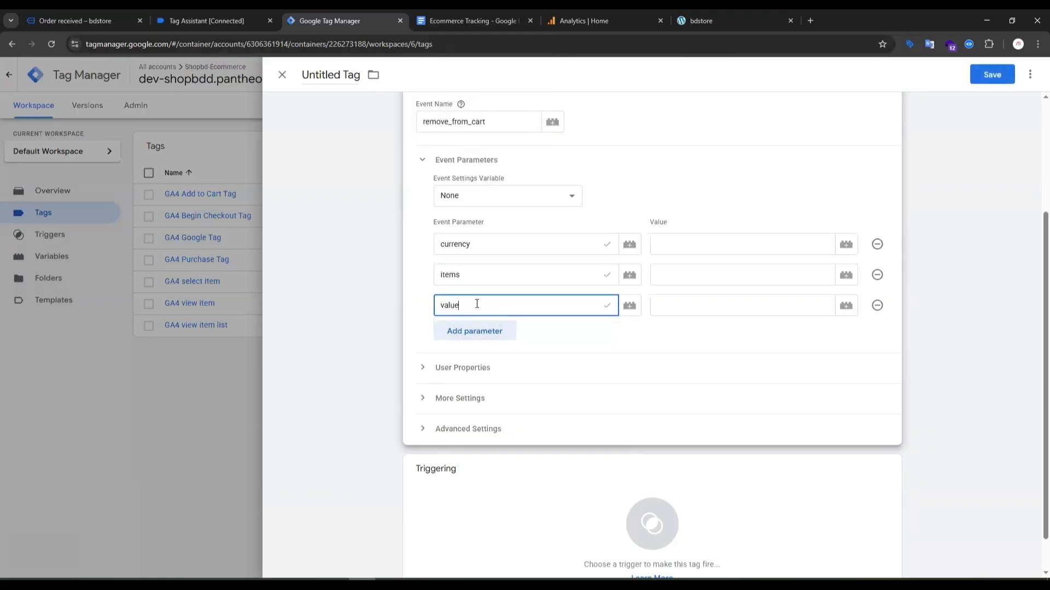
After checking the document and Tag Assistant, assign dlv-currency to currency, dlv-item to items and dlv-value to value.
left_click(492, 18)
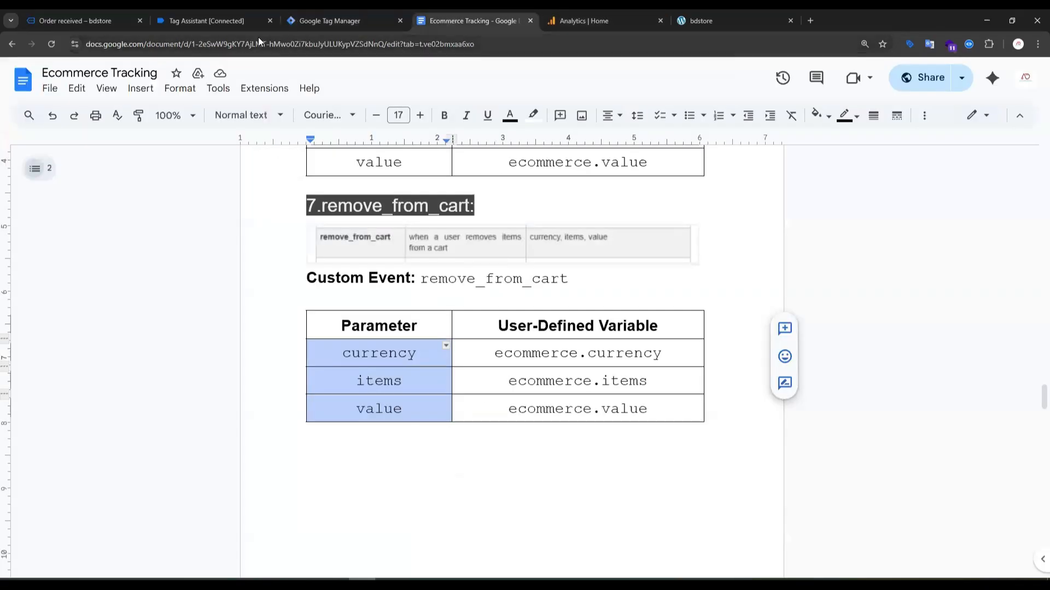
left_click(210, 20)
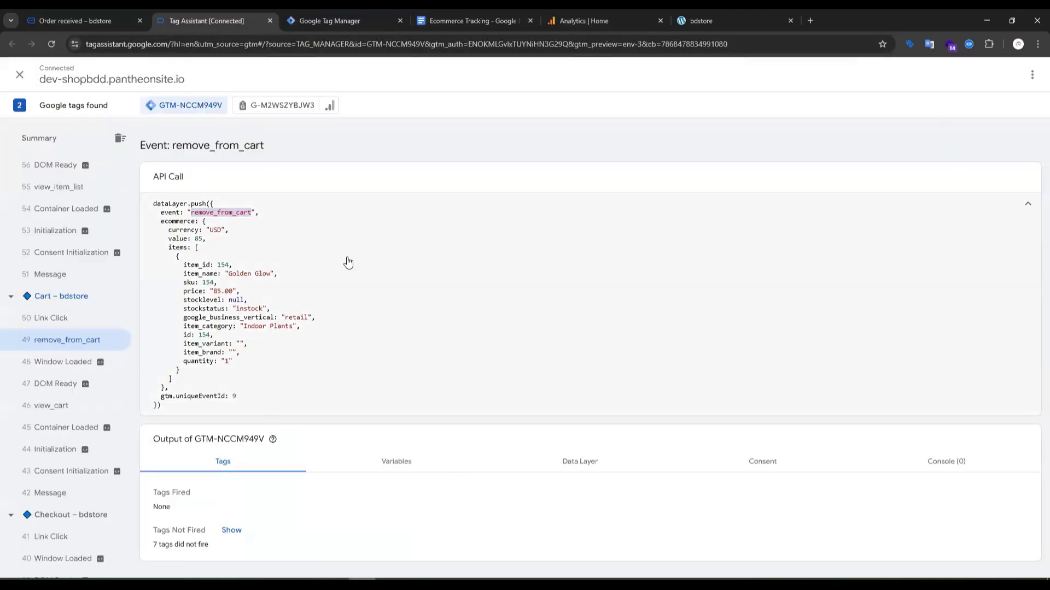
left_click(365, 17)
left_click(521, 275)
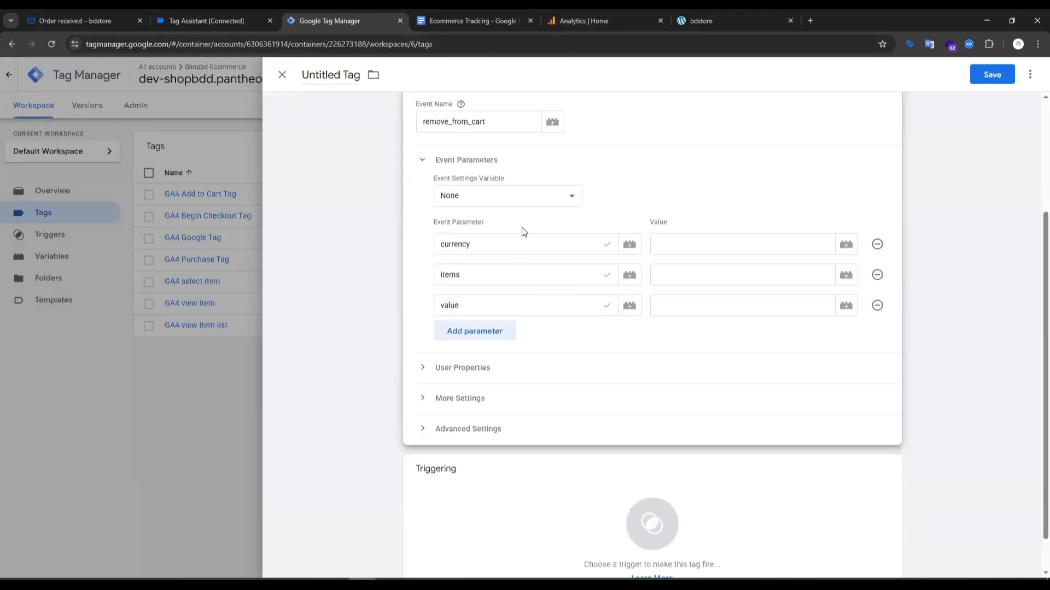
left_click(846, 245)
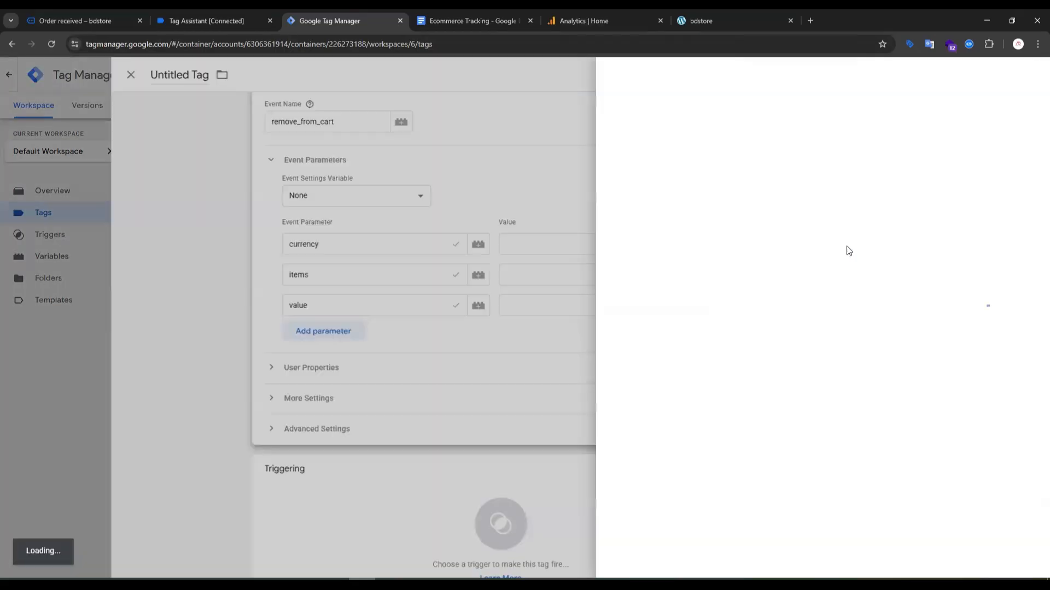
left_click(337, 169)
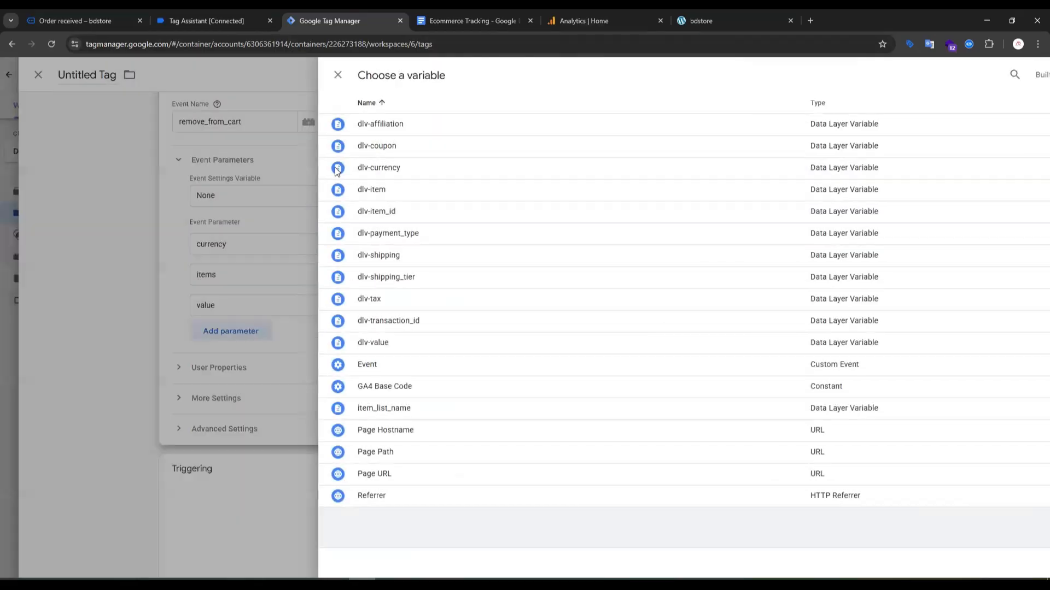
left_click(852, 277)
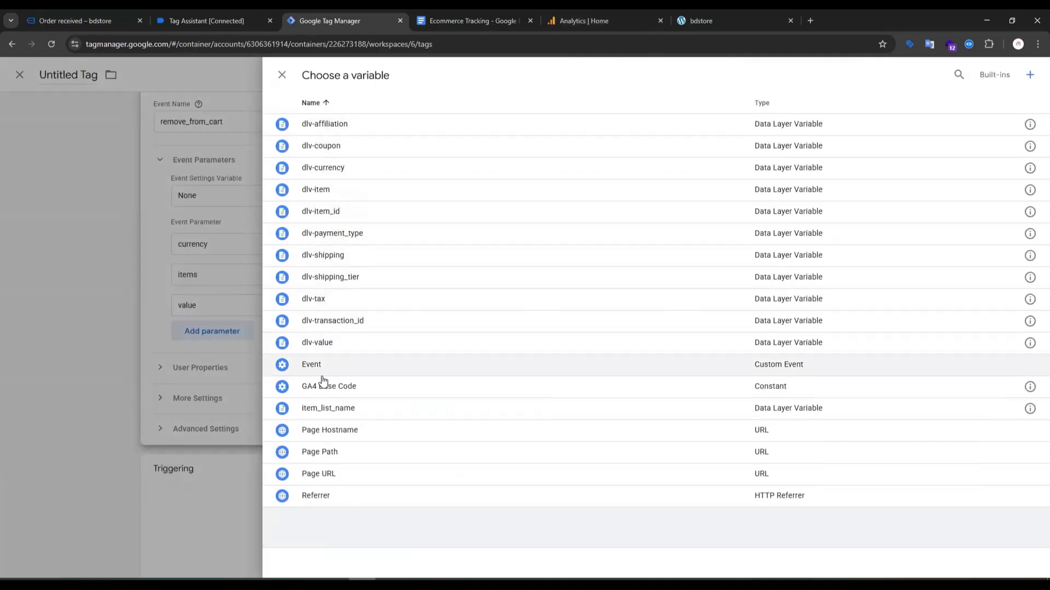
left_click(320, 191)
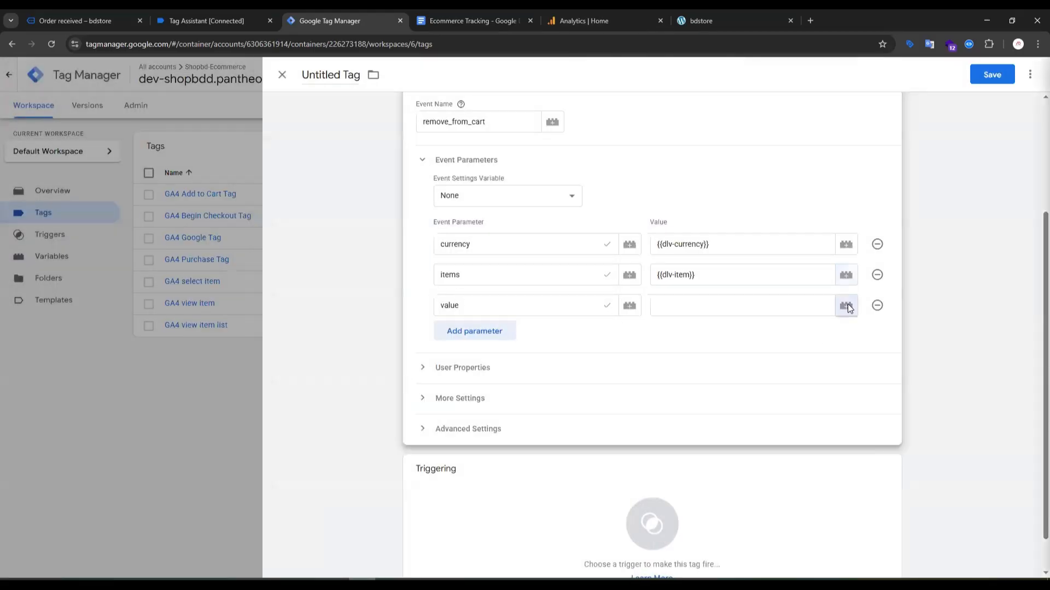
left_click(845, 305)
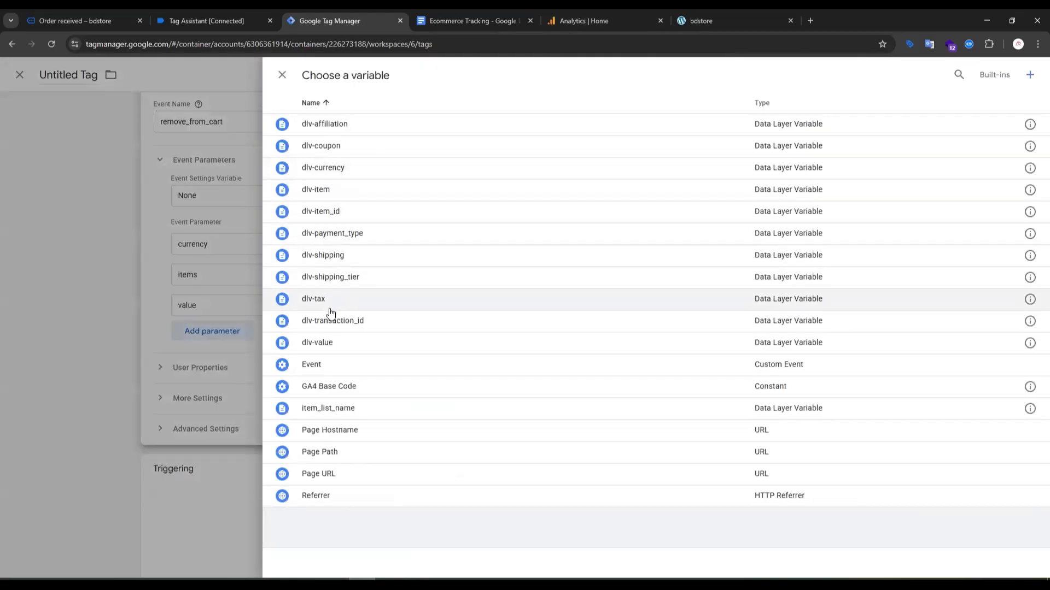
left_click(324, 343)
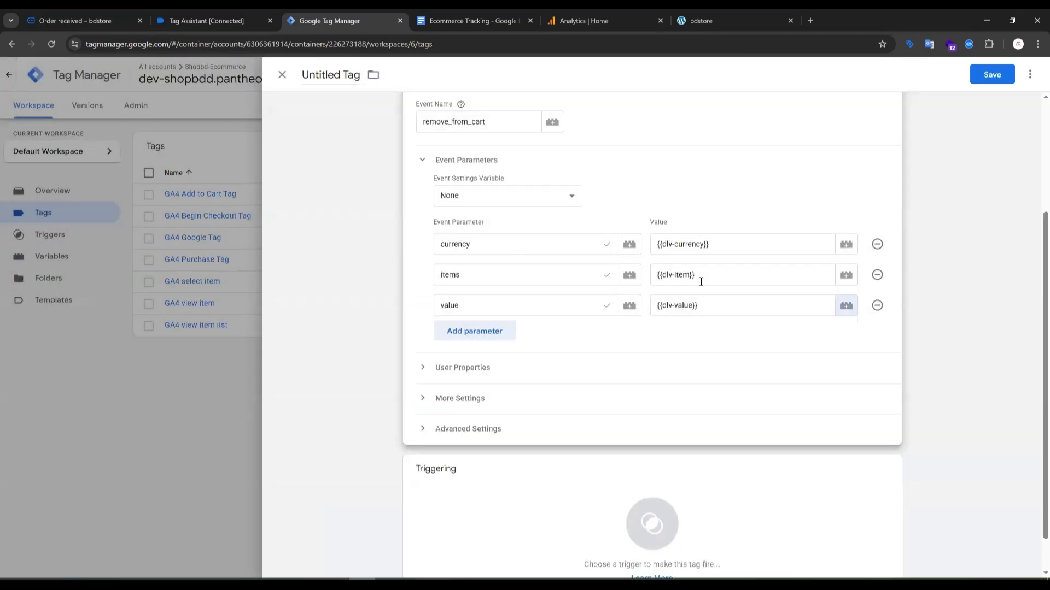
Review the tag's configuration and assign the remove_from_cart custom event as its firing trigger.
scroll(499, 270, "down", 2)
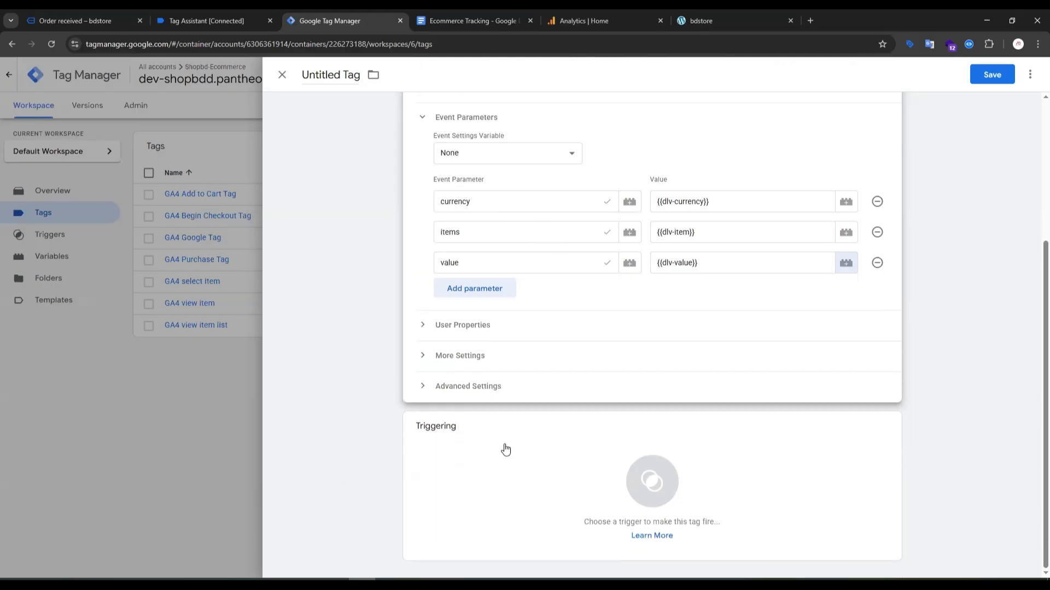
scroll(492, 265, "up", 4)
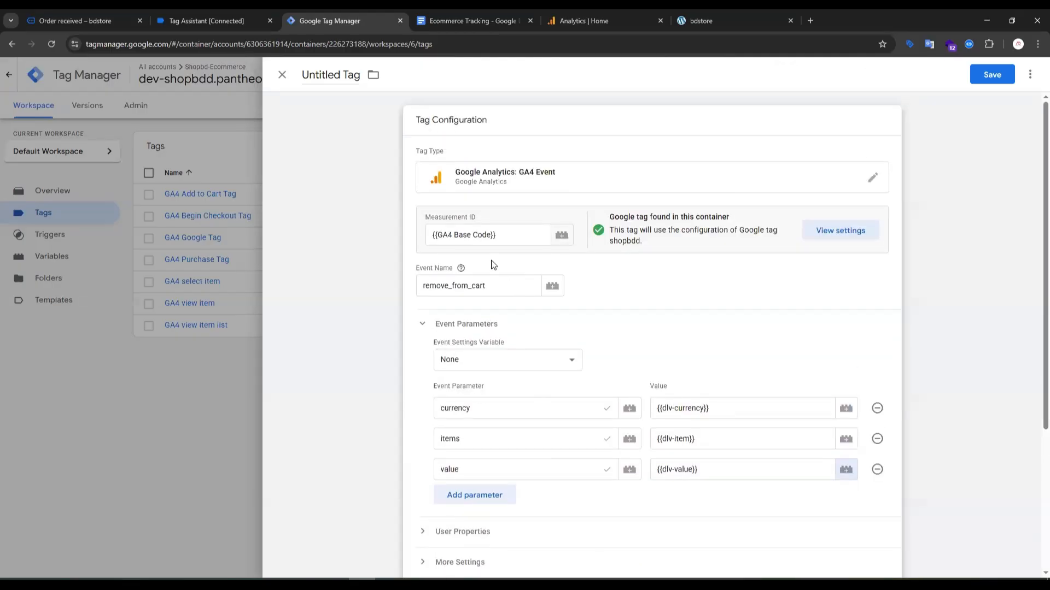
scroll(485, 259, "down", 1)
scroll(484, 259, "down", 3)
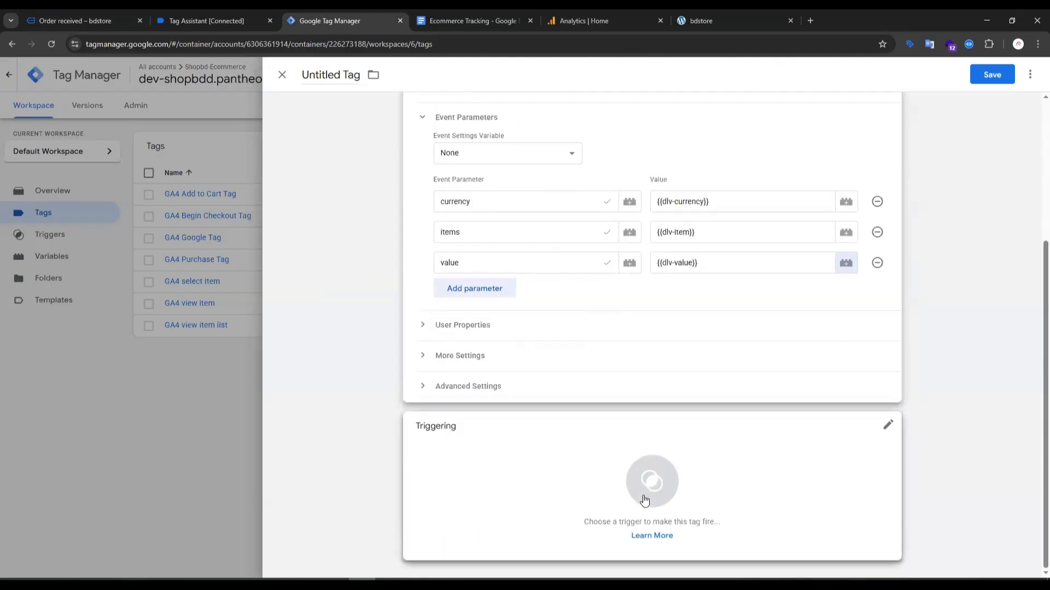
left_click(649, 477)
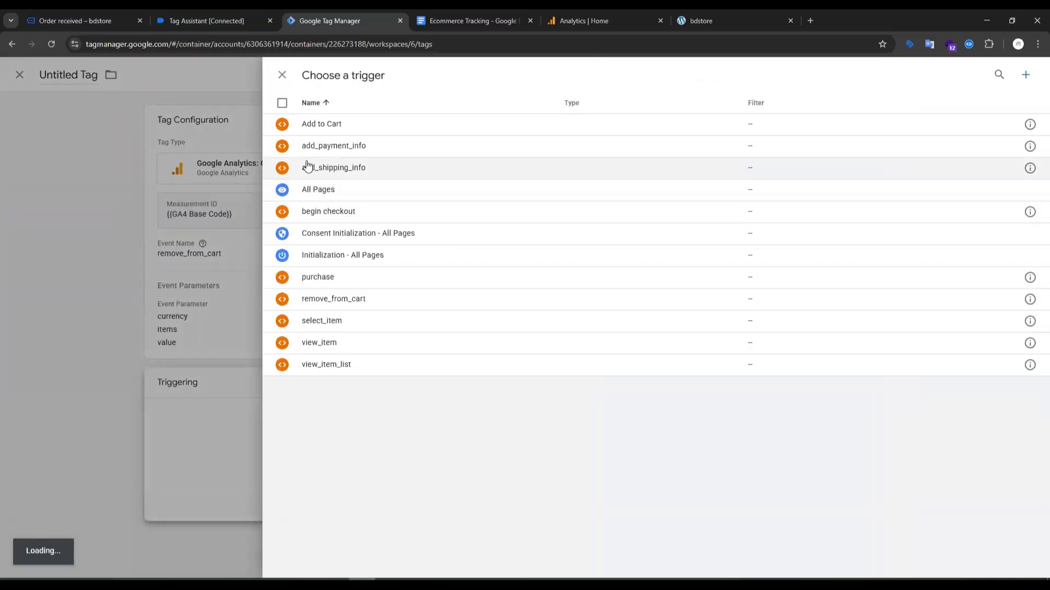
left_click(333, 299)
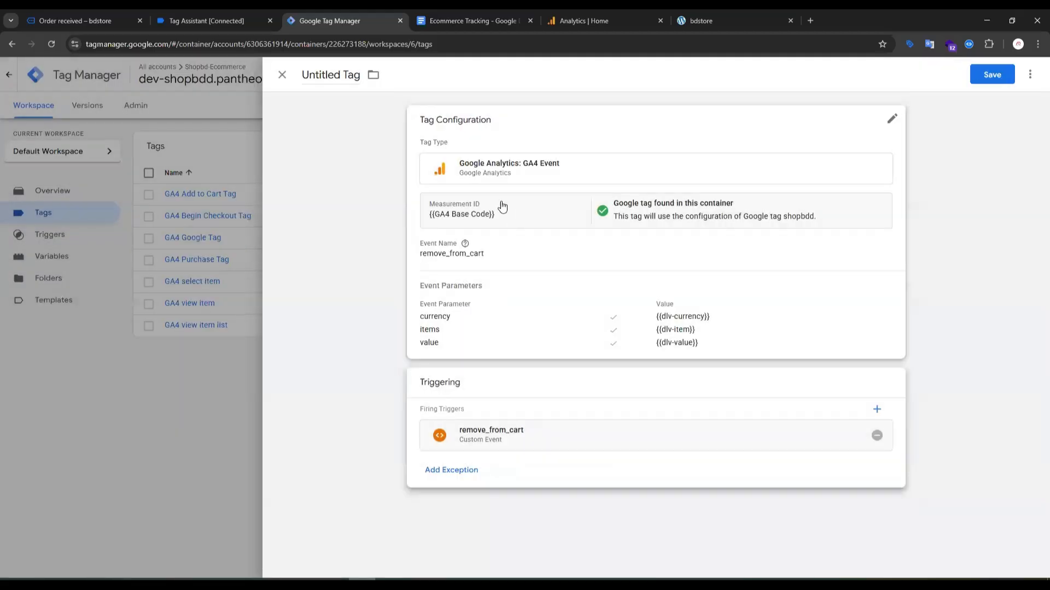
Save the tag under the name "Ga4 remove from cart tag".
left_click(993, 76)
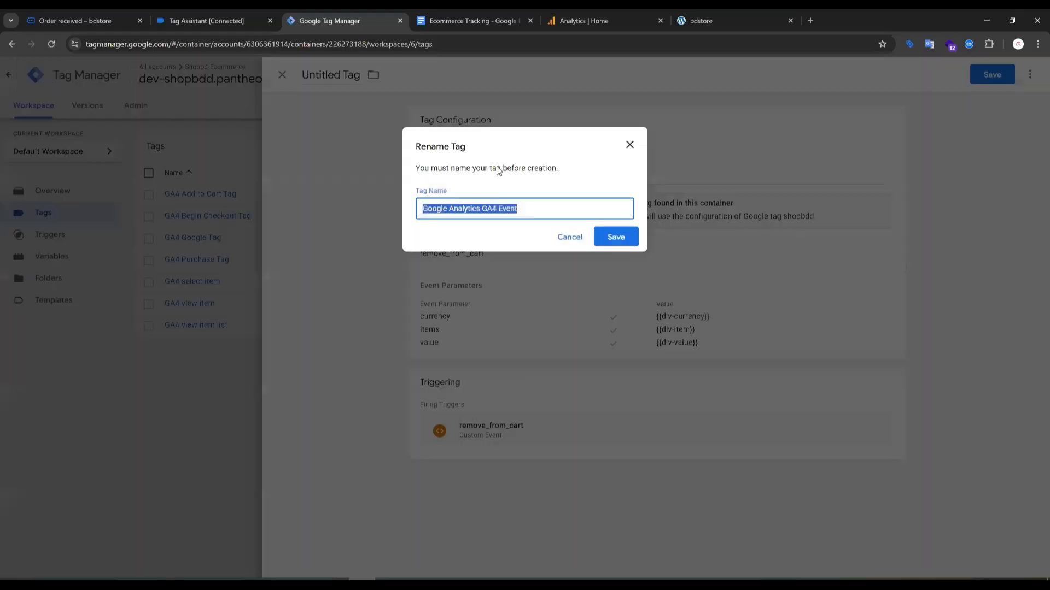
type("Ga4")
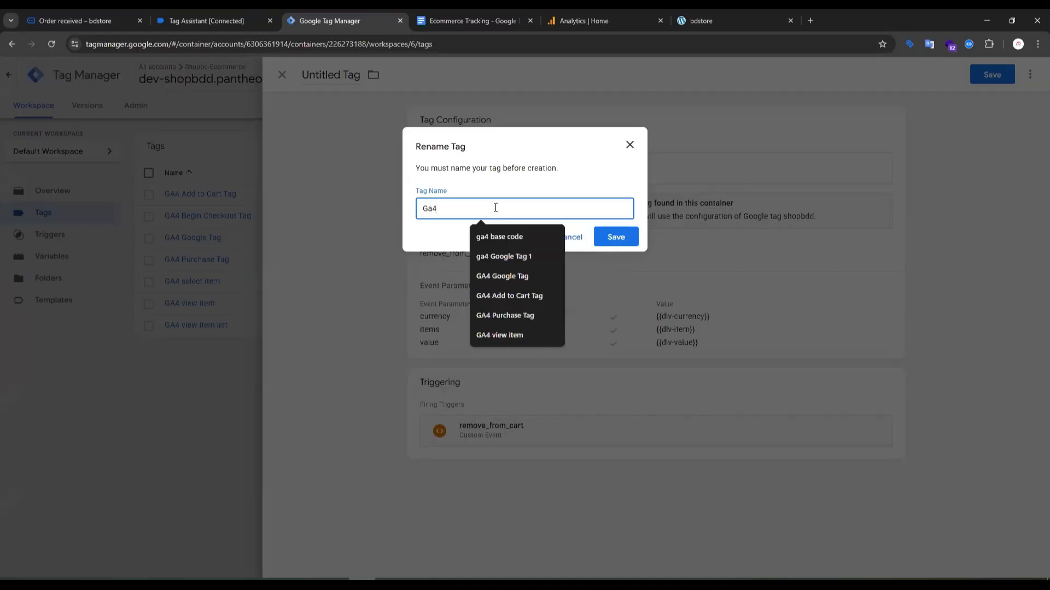
type("remove_from_cart")
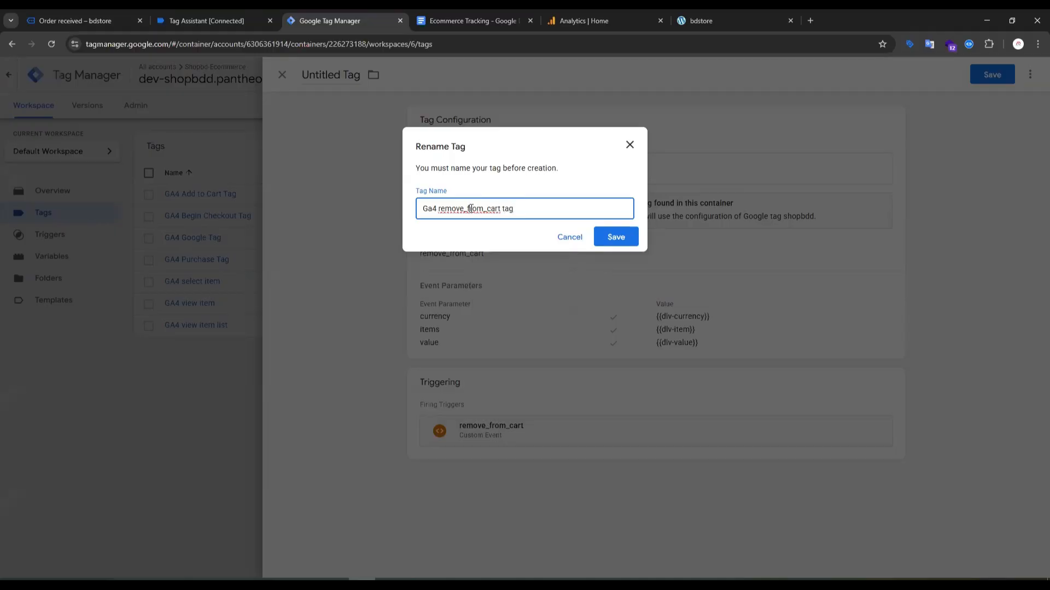
key("BackSpace")
left_click(615, 237)
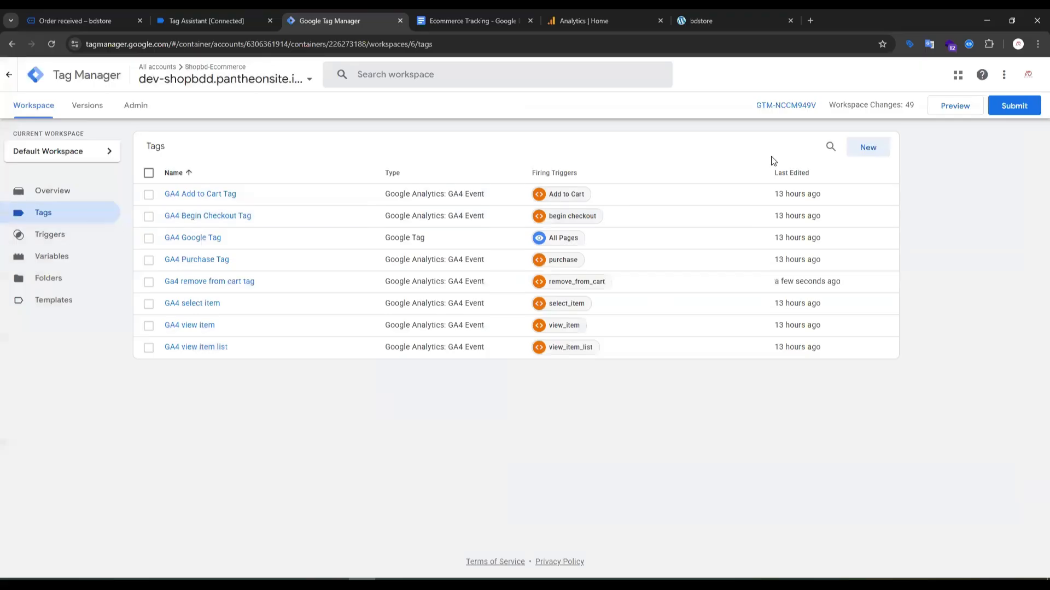
Leave the blank new tag and make a copy of the Ga4 remove from cart tag instead.
left_click(869, 152)
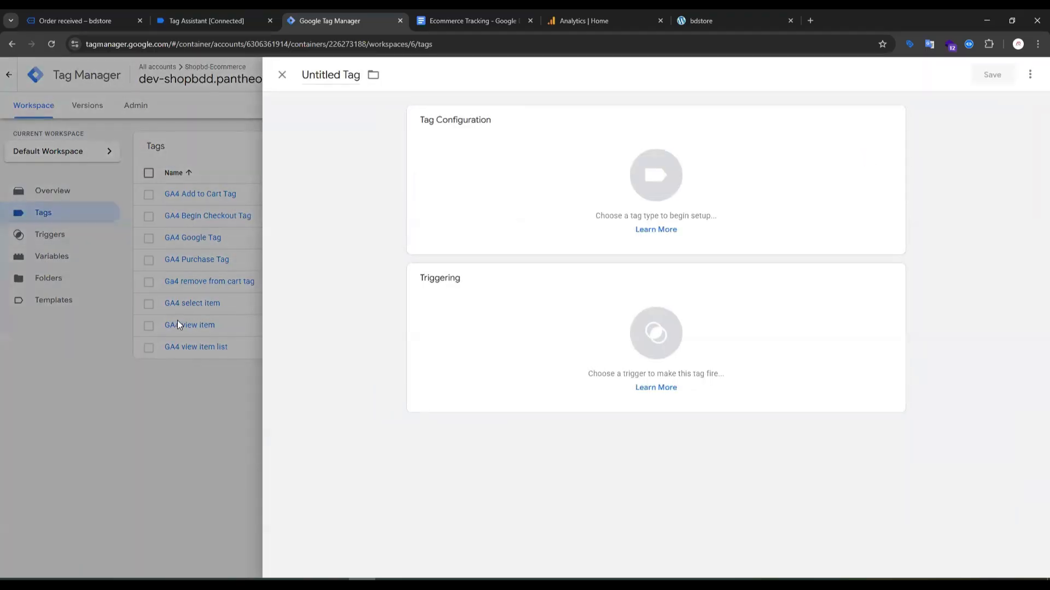
left_click(208, 403)
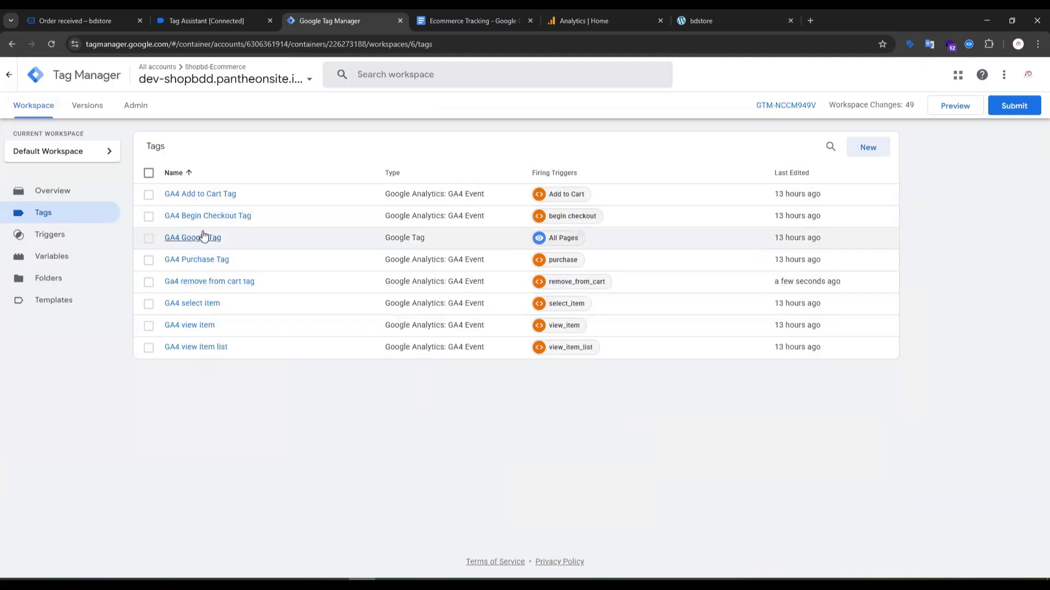
left_click(208, 282)
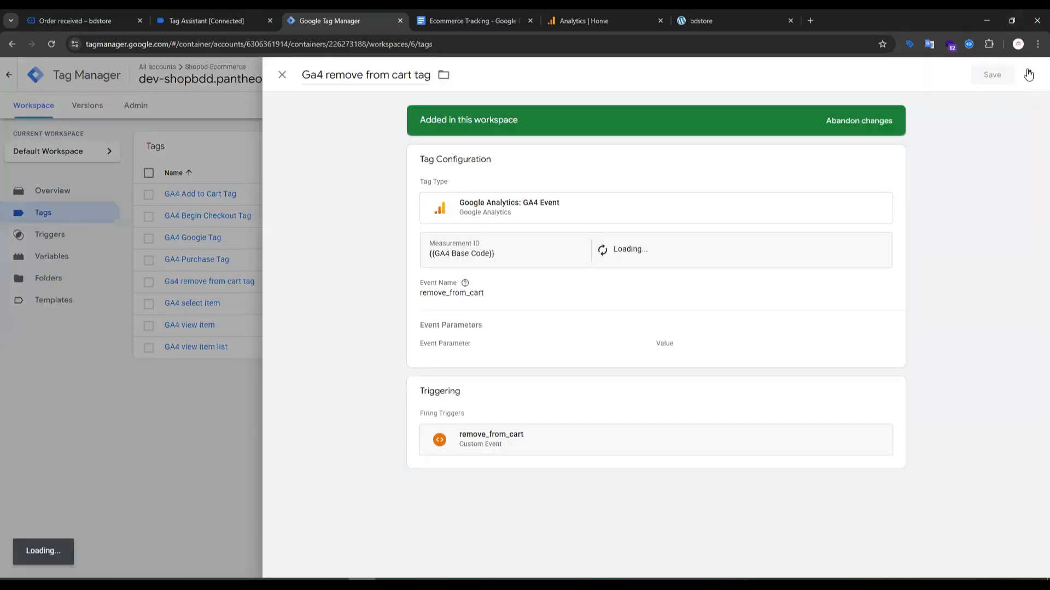
left_click(1028, 74)
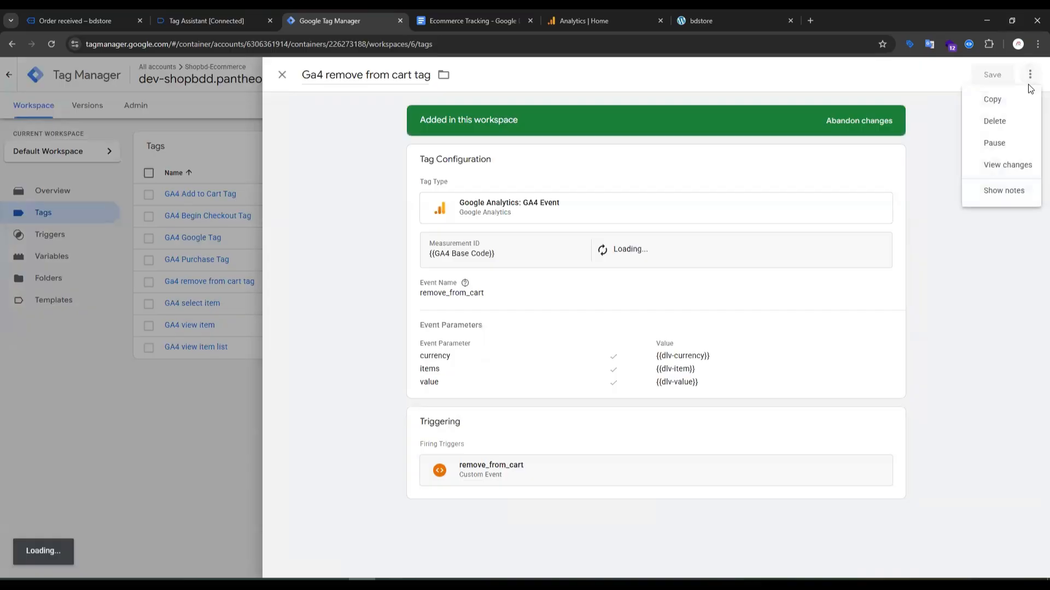
left_click(992, 101)
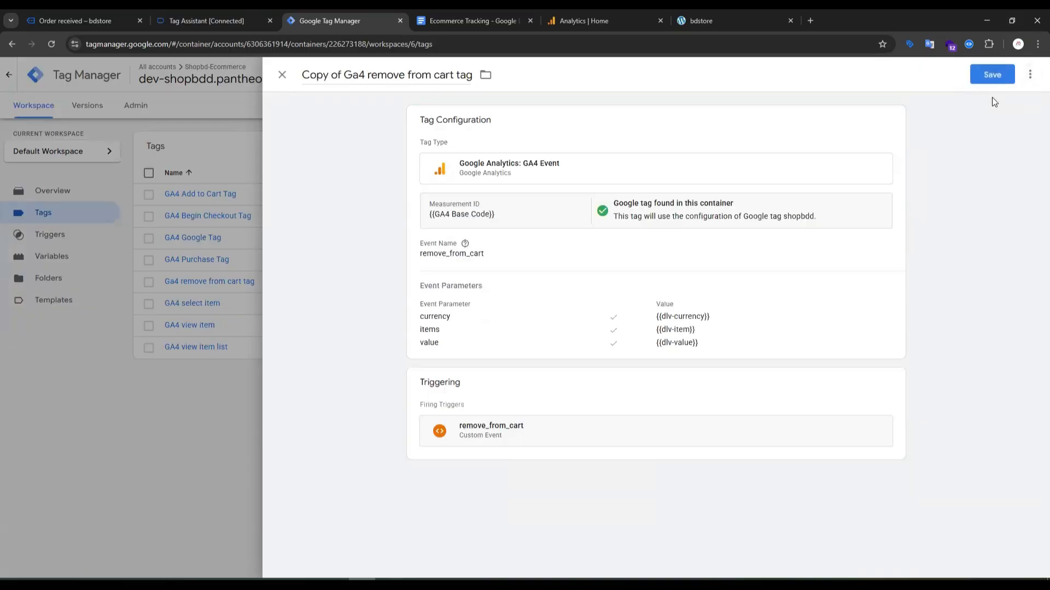
Copy the add_shipping_info event name from its Tag Assistant event and set it as the duplicated tag's event name.
left_click(488, 257)
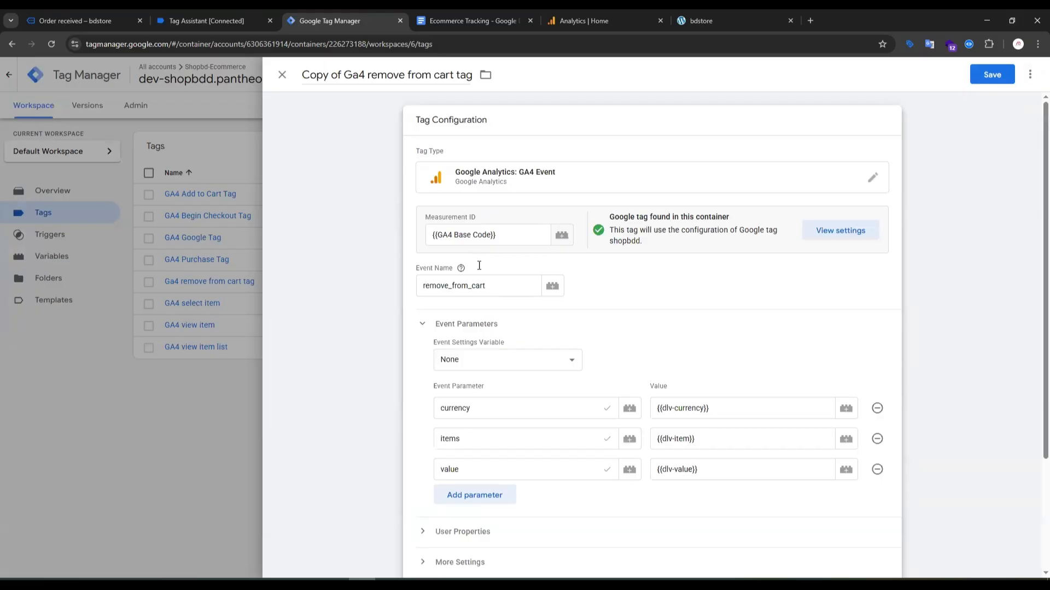
left_click(191, 17)
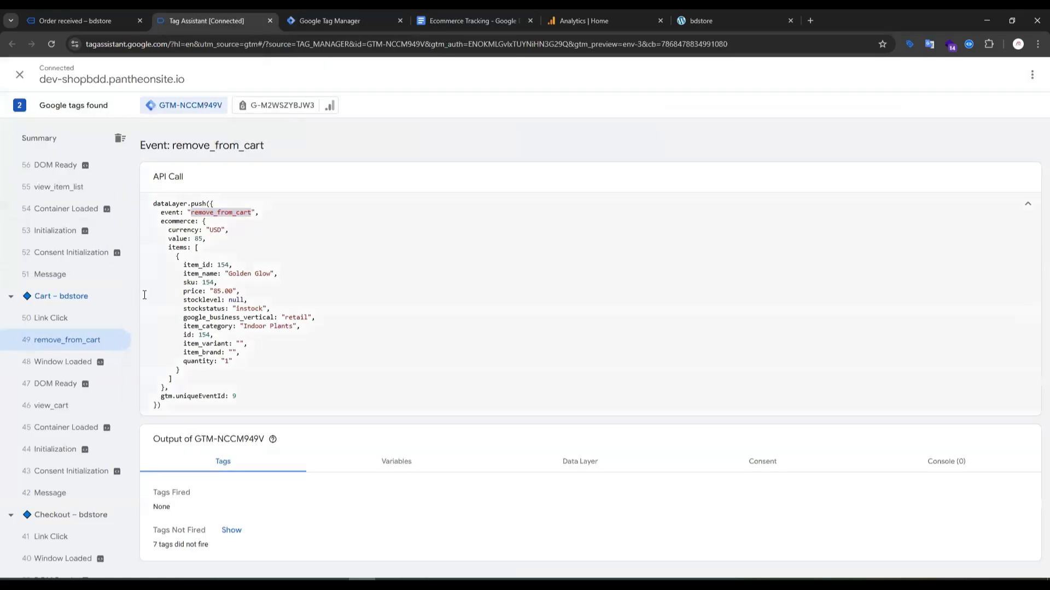
scroll(127, 355, "up", 15)
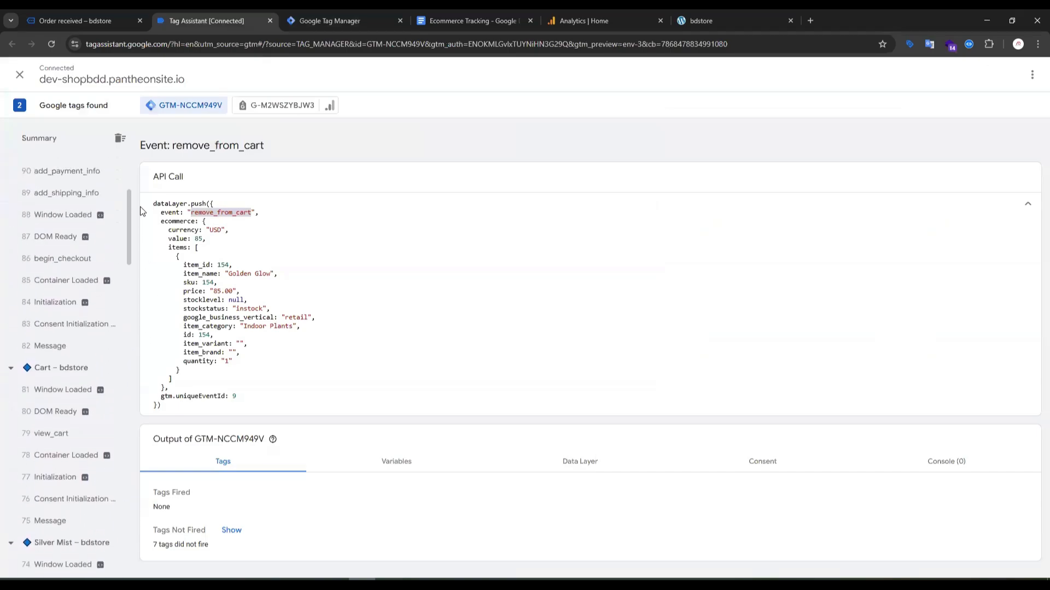
scroll(140, 200, "up", 3)
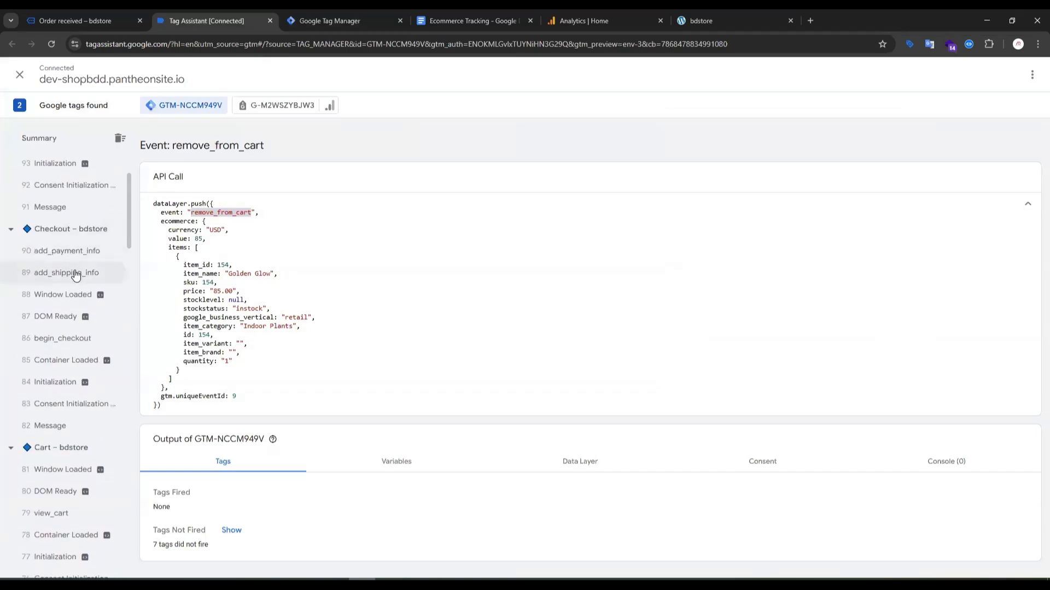
left_click(75, 273)
double_click(221, 214)
key("ctrl+c")
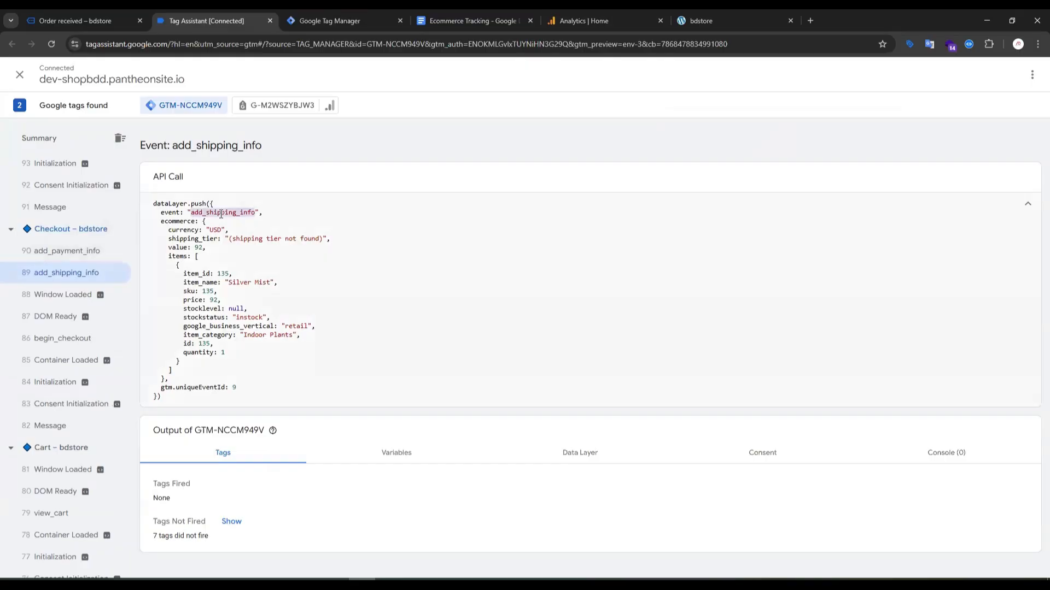
left_click(341, 24)
left_click_drag(498, 286, 377, 291)
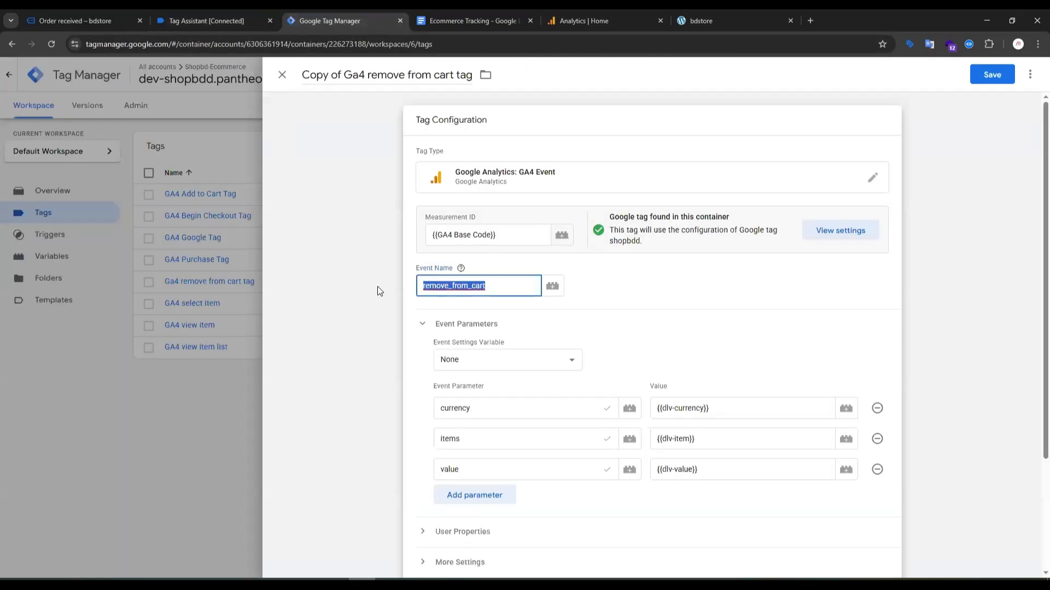
key("ctrl+v")
left_click(377, 291)
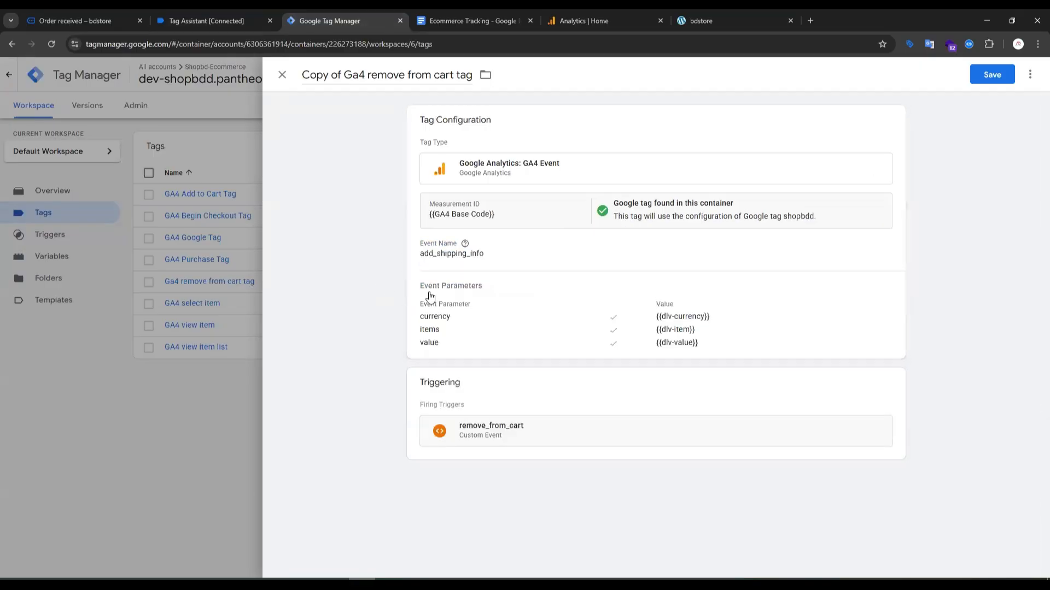
Check which parameters add_shipping_info needs in the Ecommerce Tracking document and in the Tag Assistant data layer call.
left_click(453, 326)
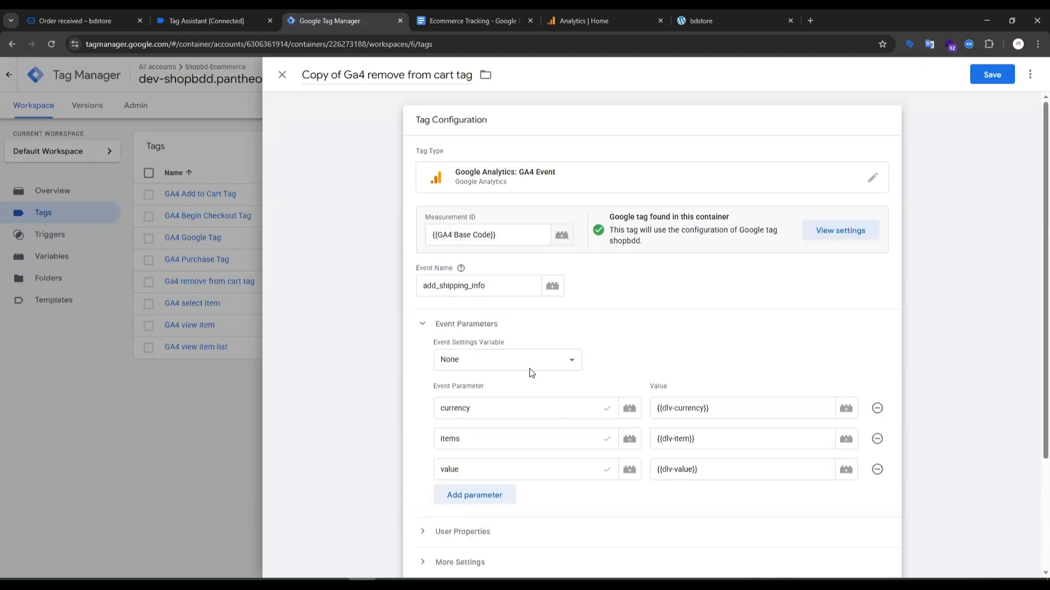
left_click(516, 19)
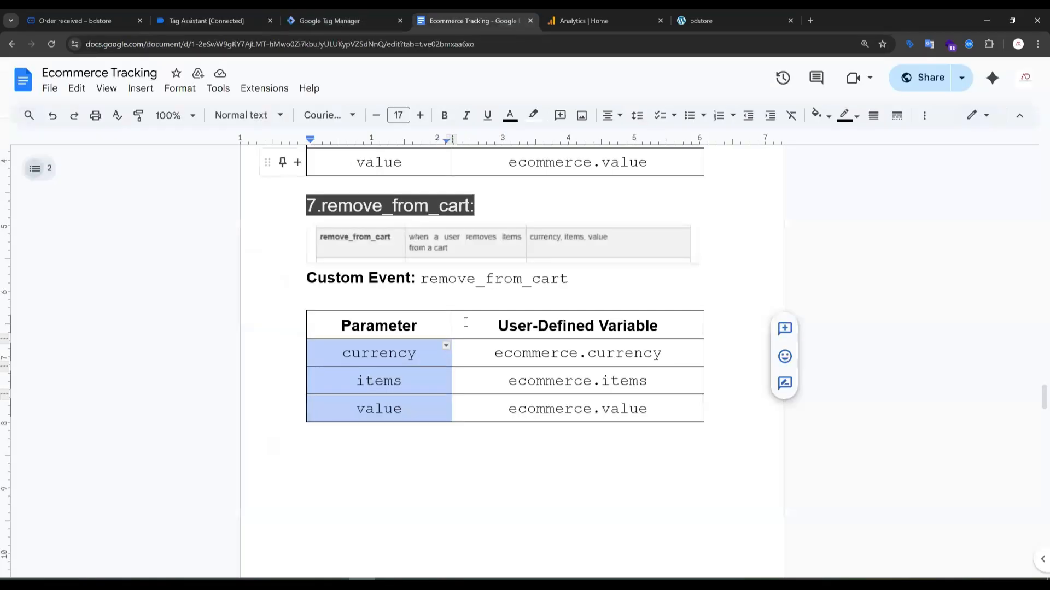
scroll(478, 299, "up", 7)
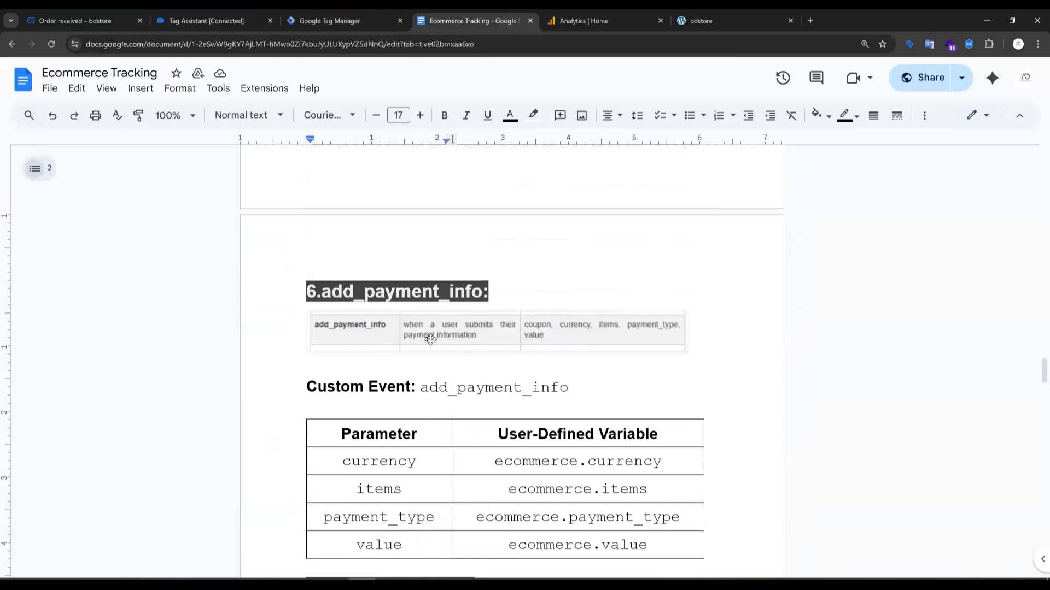
scroll(428, 335, "down", 1)
scroll(401, 268, "down", 6)
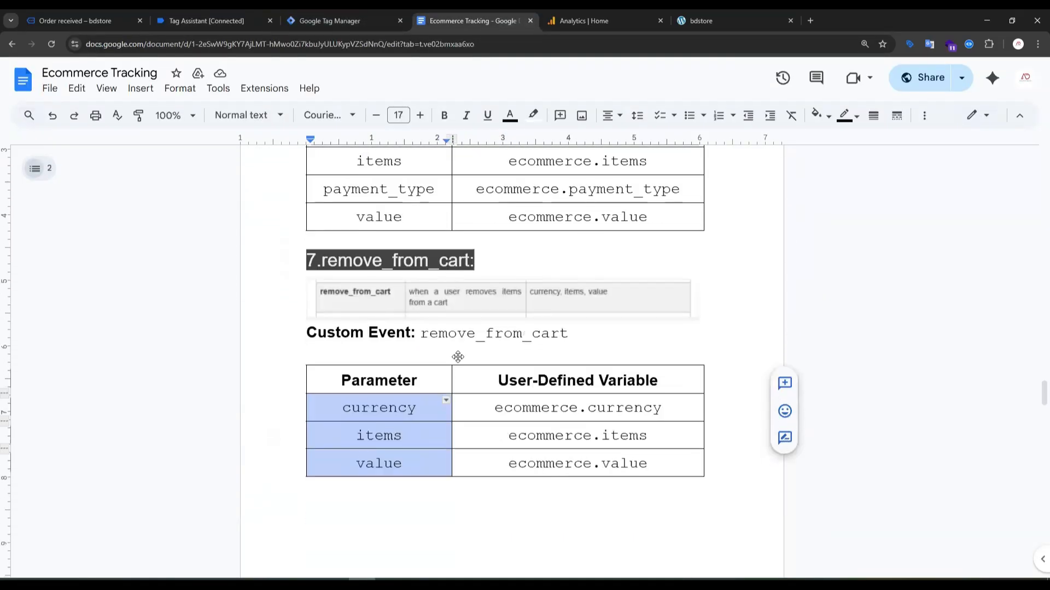
scroll(402, 289, "up", 15)
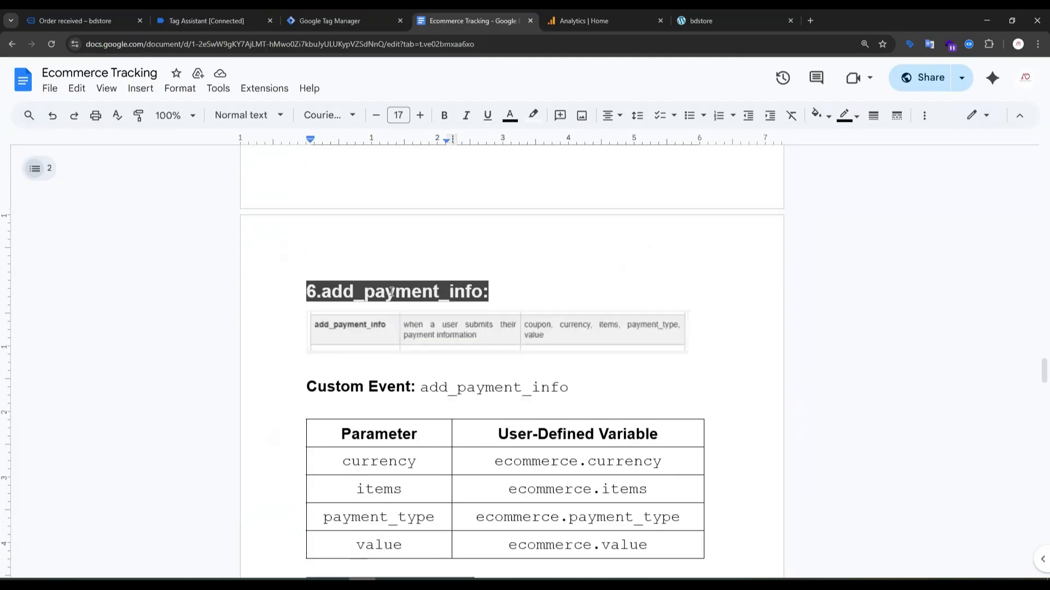
scroll(404, 289, "up", 2)
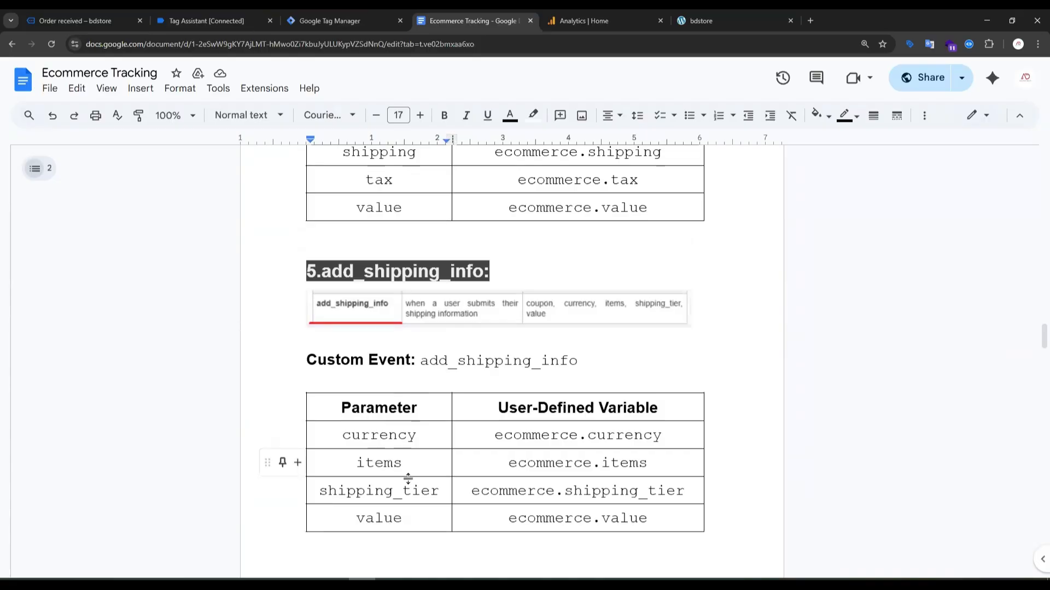
left_click(200, 19)
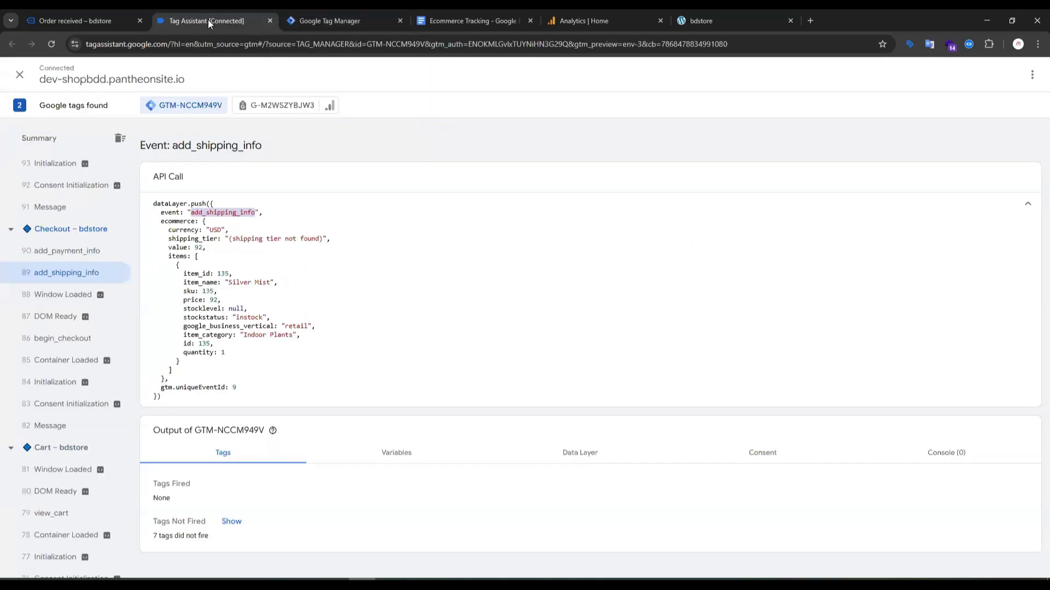
Add a shipping_tier event parameter, named as in the Ecommerce Tracking document, to the duplicated tag with the dlv-shipping_tier variable as its value.
left_click(339, 21)
scroll(571, 365, "down", 2)
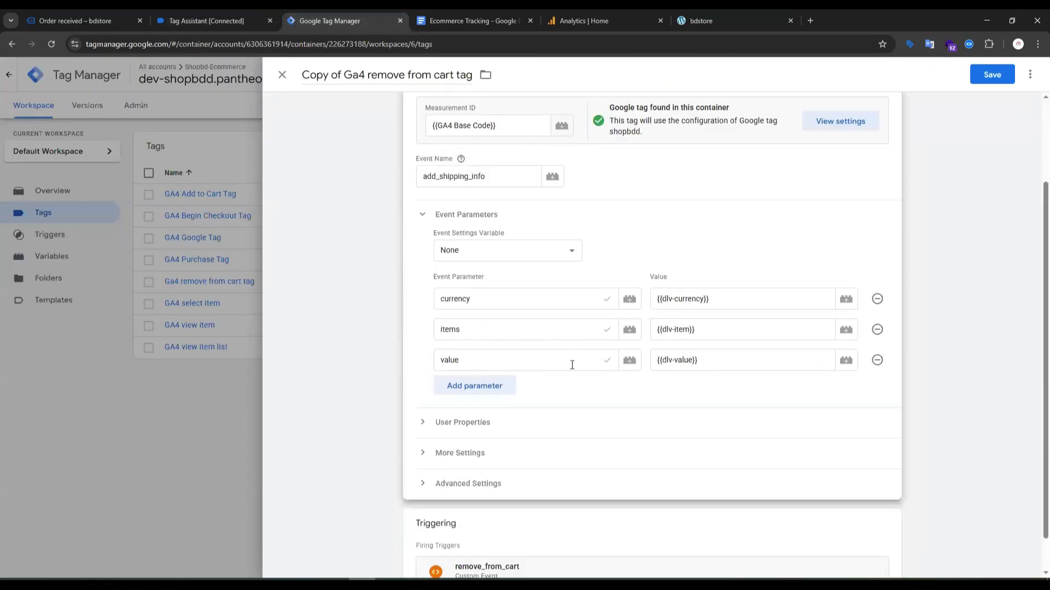
left_click(485, 387)
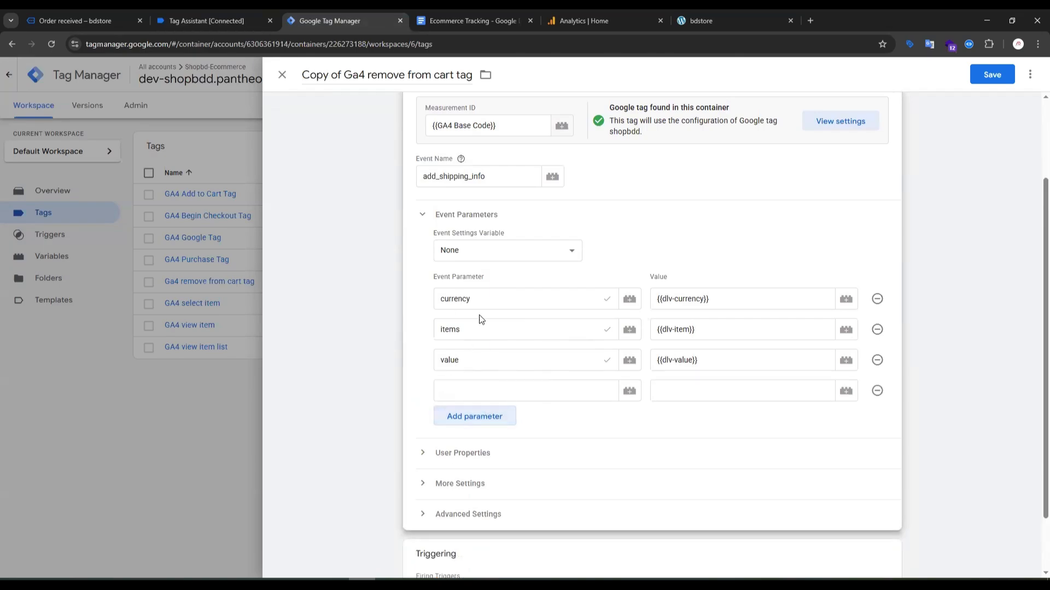
left_click(473, 12)
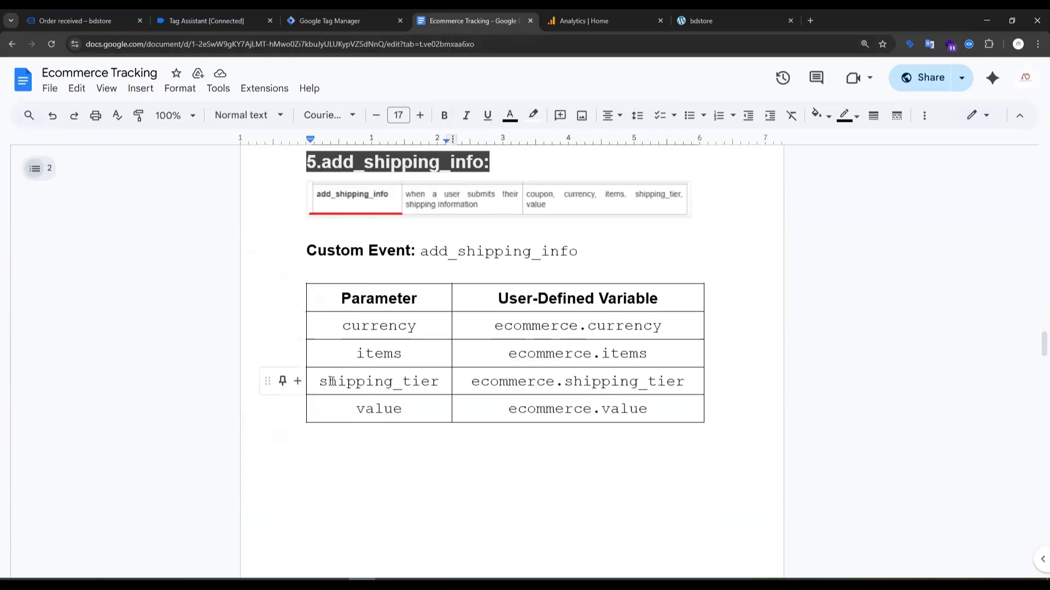
double_click(332, 381)
key("ctrl+c")
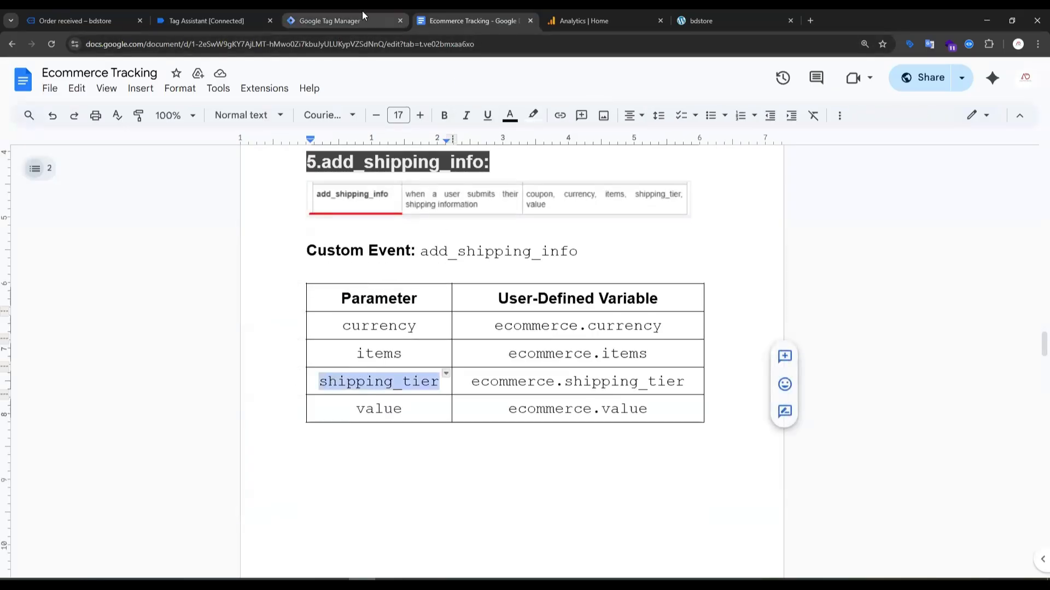
left_click(363, 16)
left_click(477, 389)
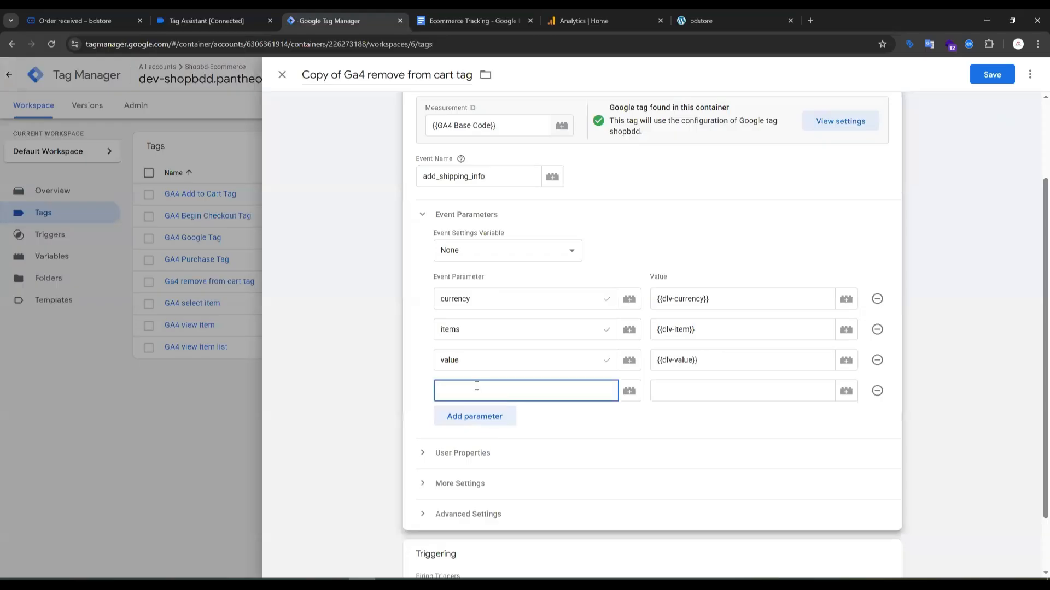
key("ctrl+v")
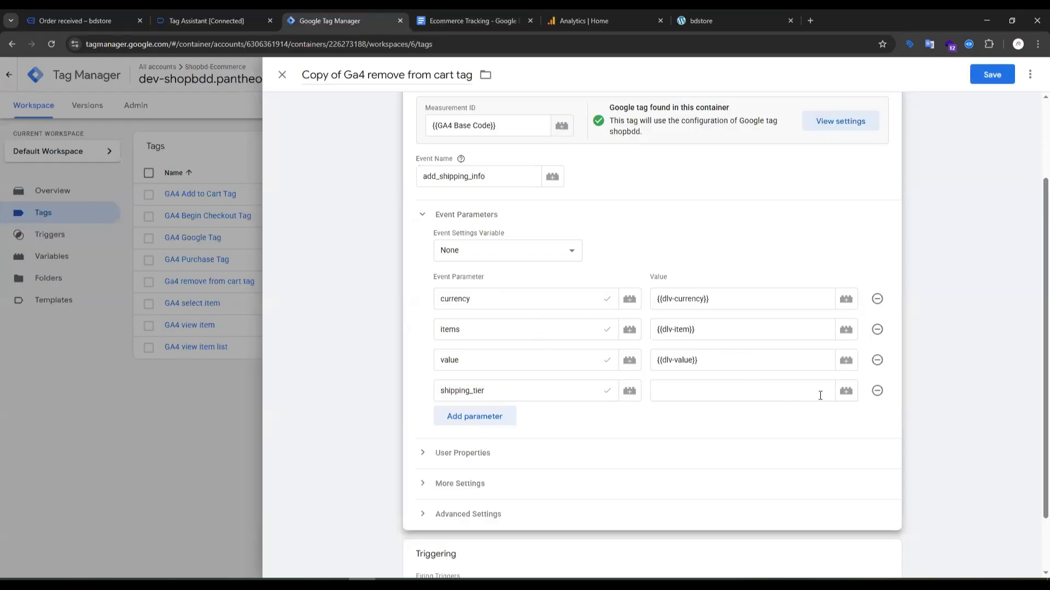
left_click(846, 390)
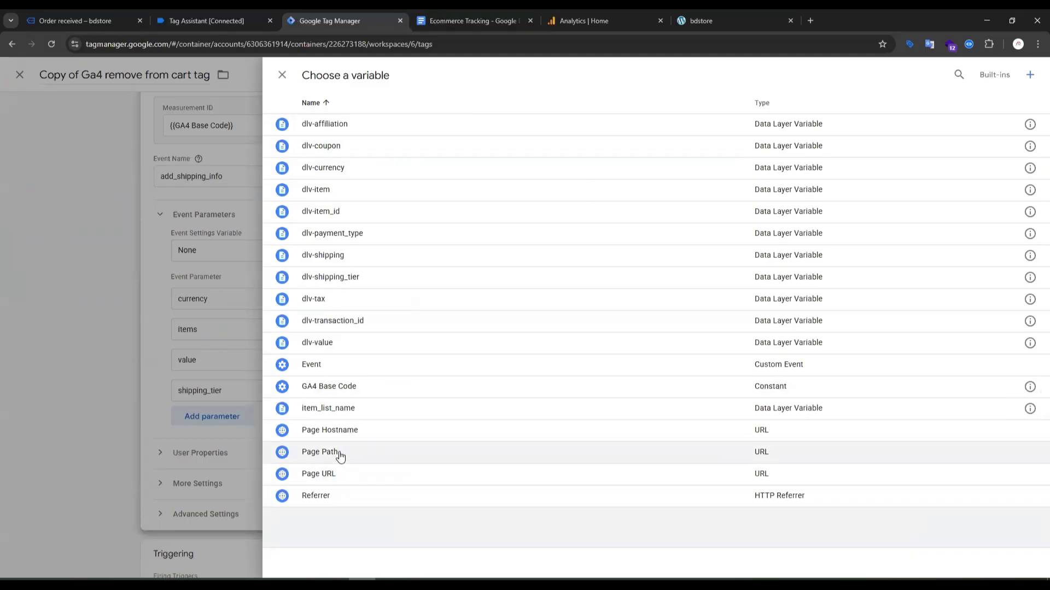
left_click(341, 281)
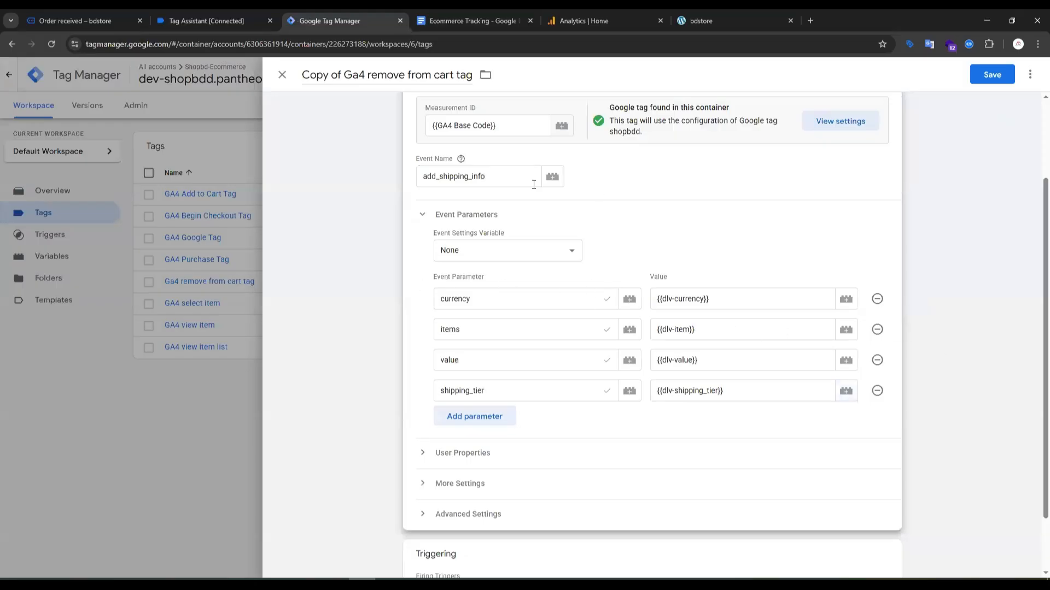
Replace the duplicated tag's remove_from_cart trigger with add_shipping_info and save the tag.
scroll(727, 239, "down", 2)
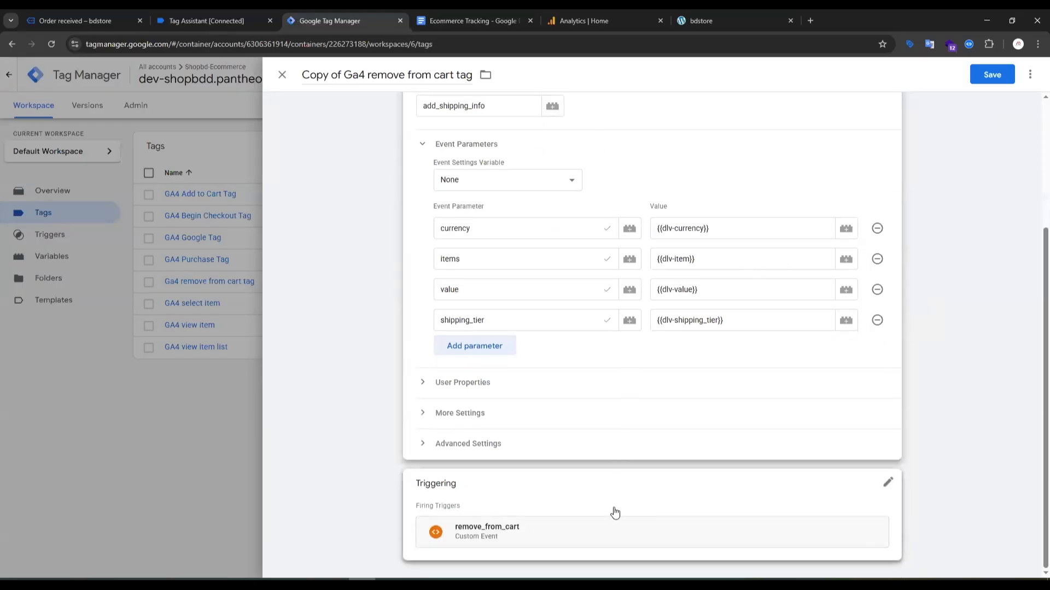
left_click(891, 485)
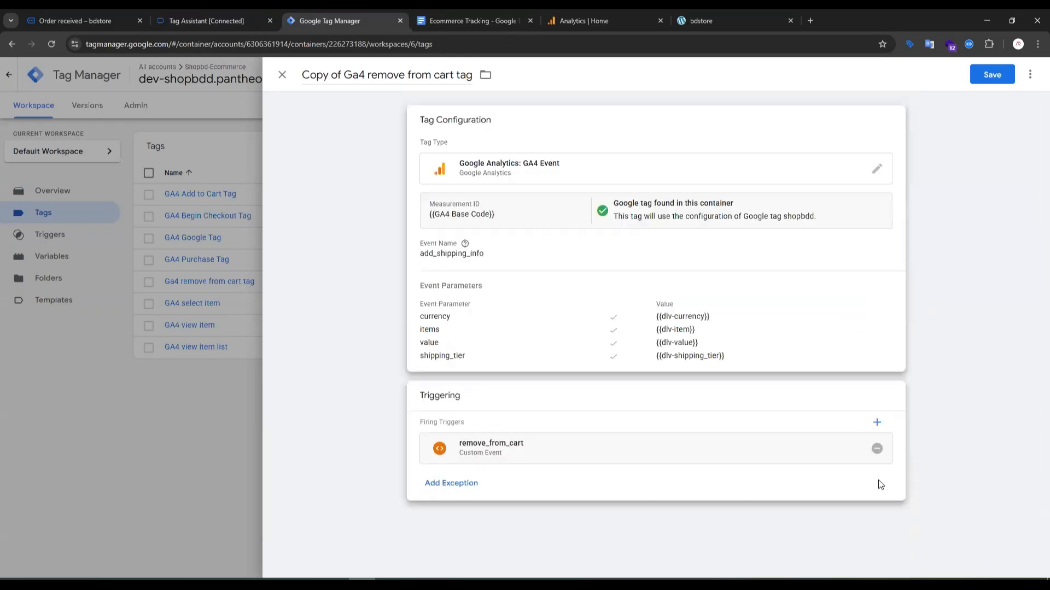
left_click(873, 449)
left_click(658, 451)
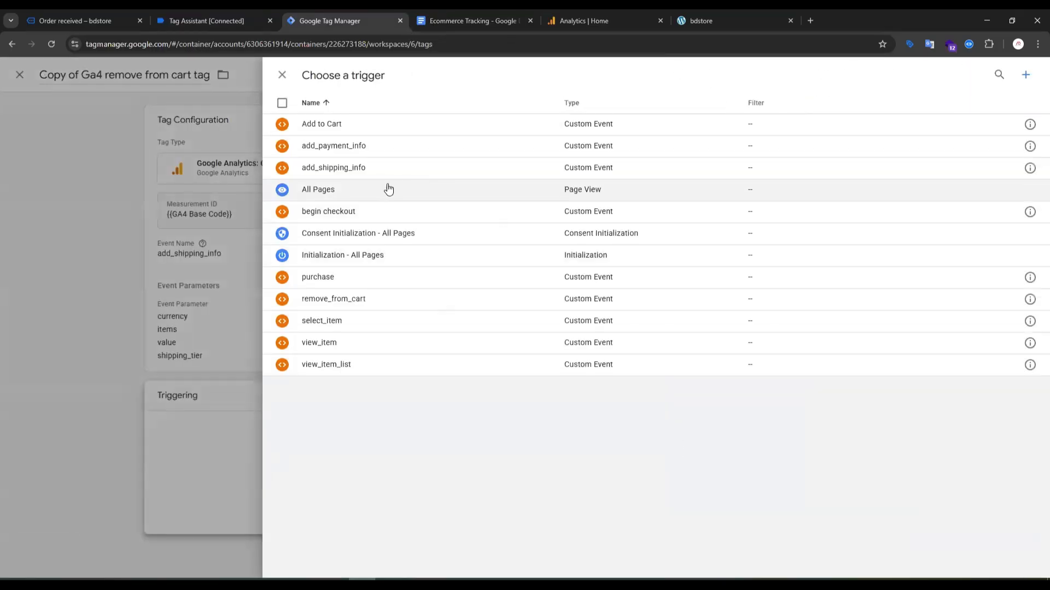
left_click(357, 165)
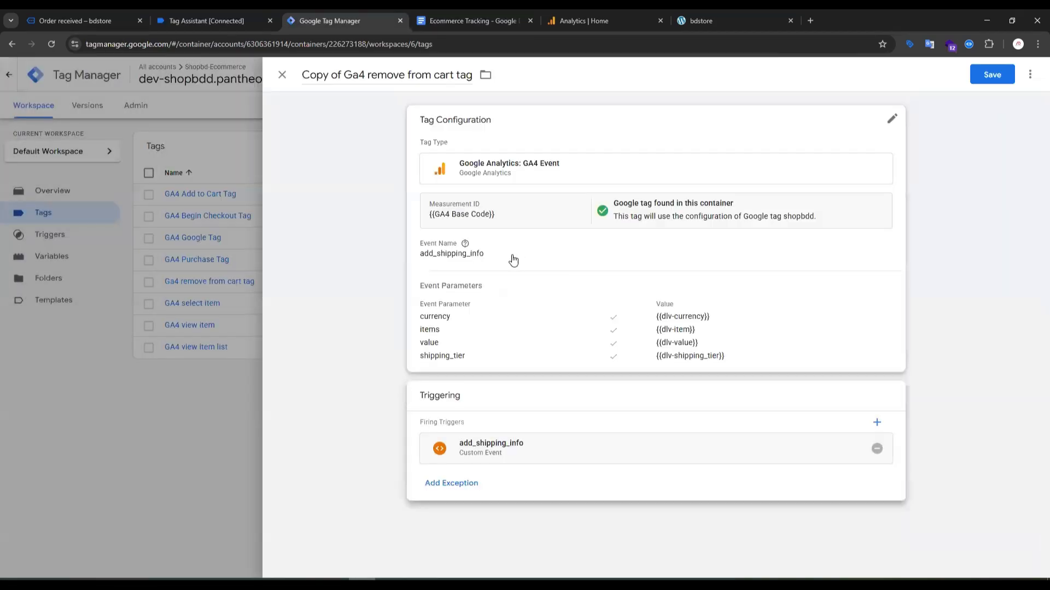
left_click(984, 74)
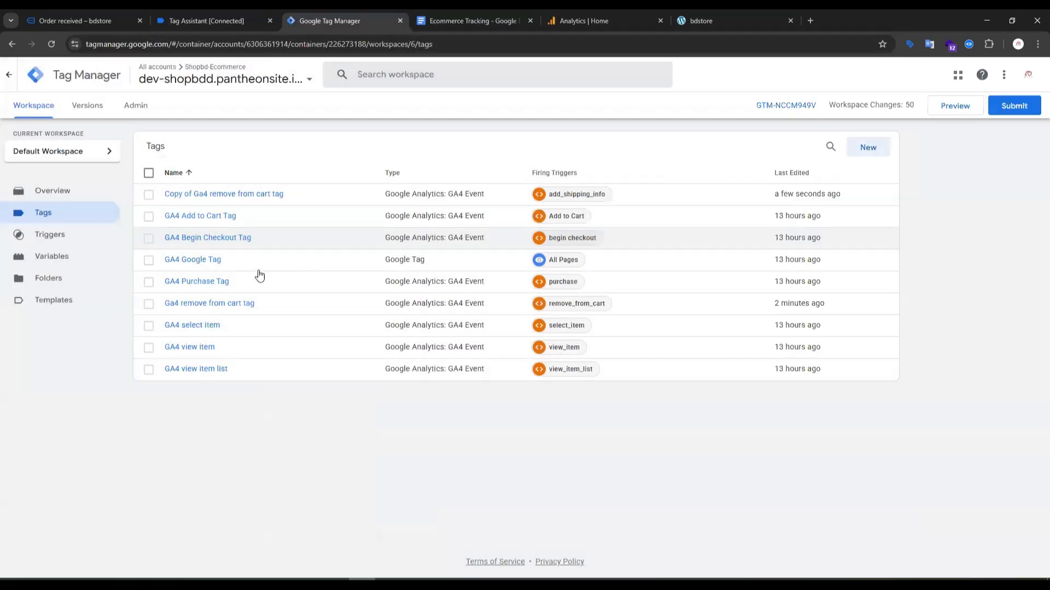
Rename the "Copy of Ga4 remove from cart tag" as "Ga4 shipping tier tag" and save it.
left_click(237, 194)
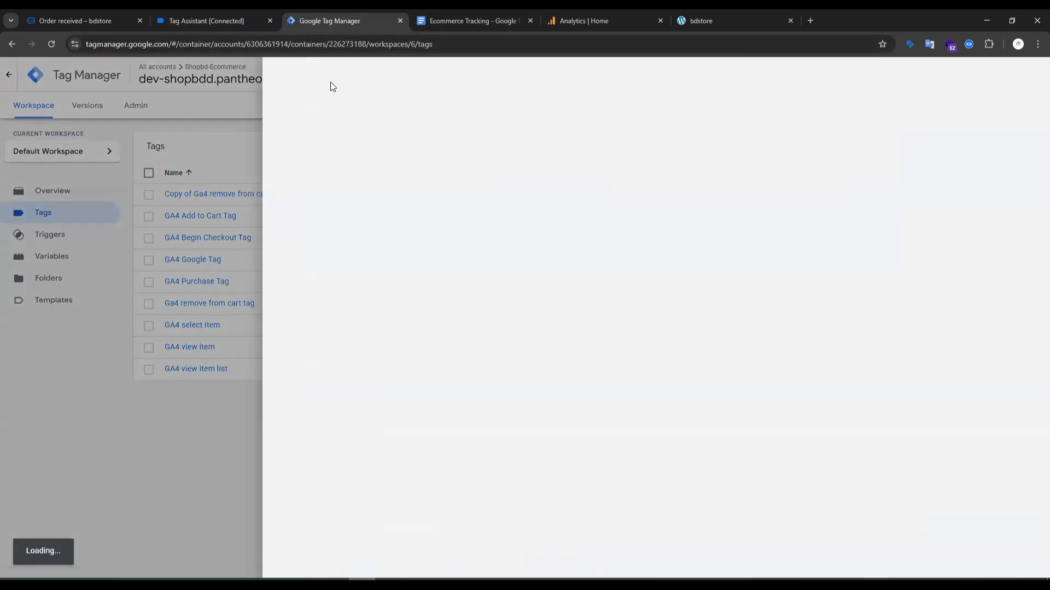
left_click_drag(343, 75, 283, 77)
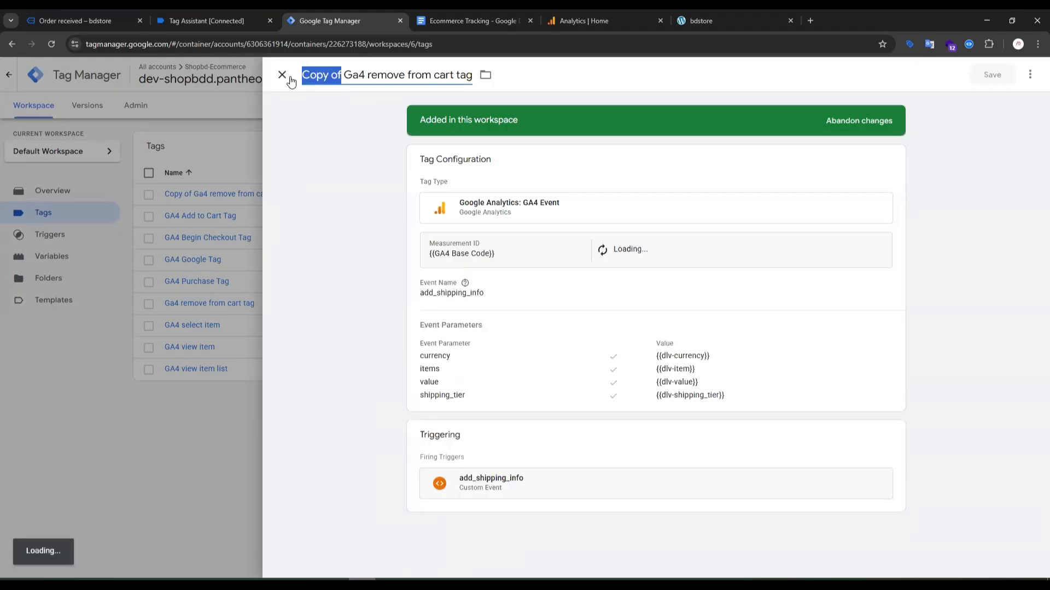
key("BackSpace")
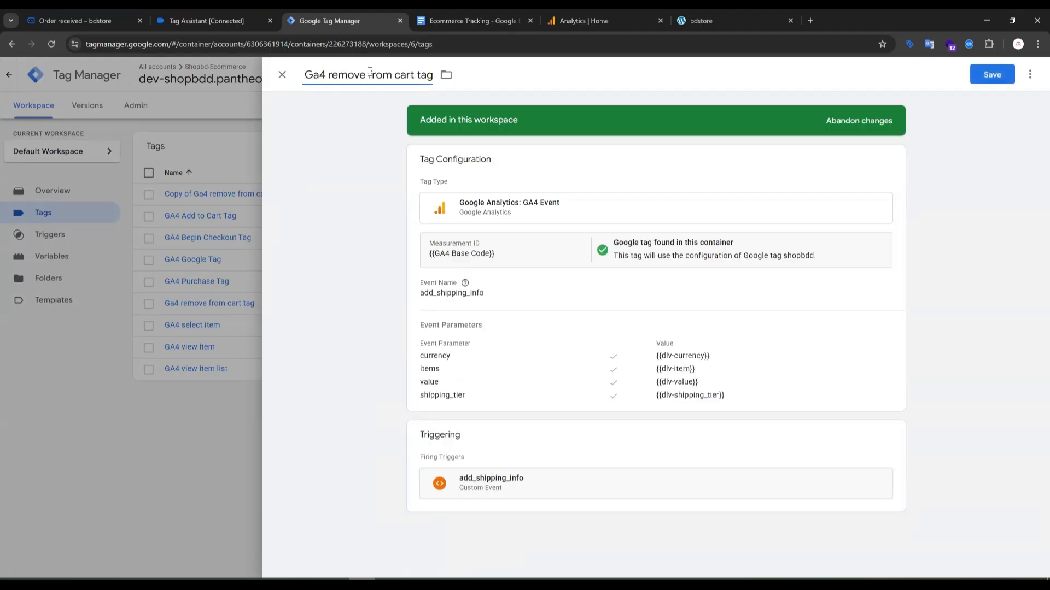
left_click_drag(365, 74, 407, 75)
key("ctrl+v")
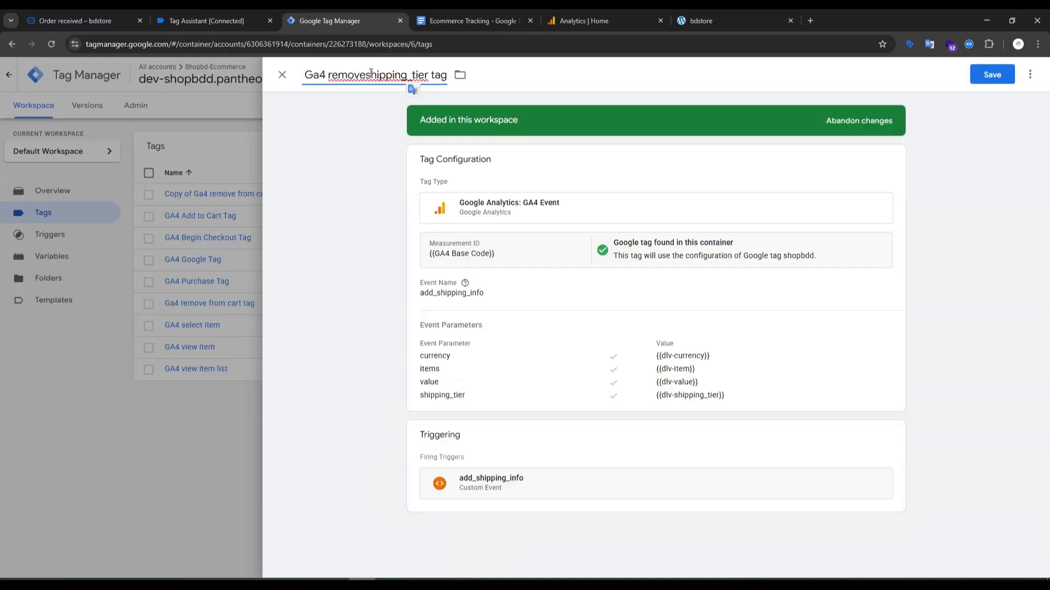
left_click_drag(366, 72, 331, 75)
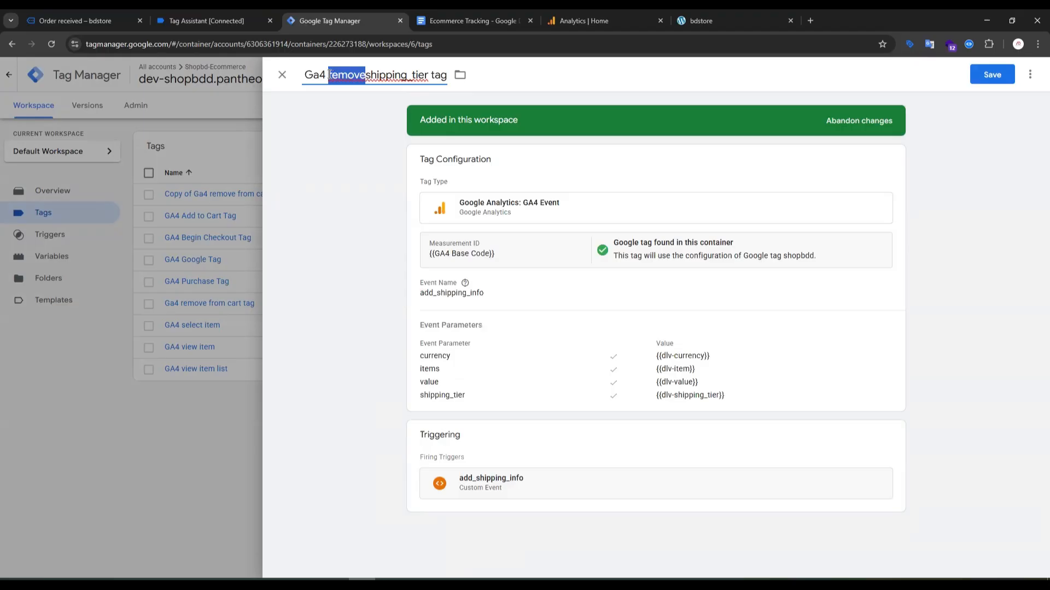
key("BackSpace")
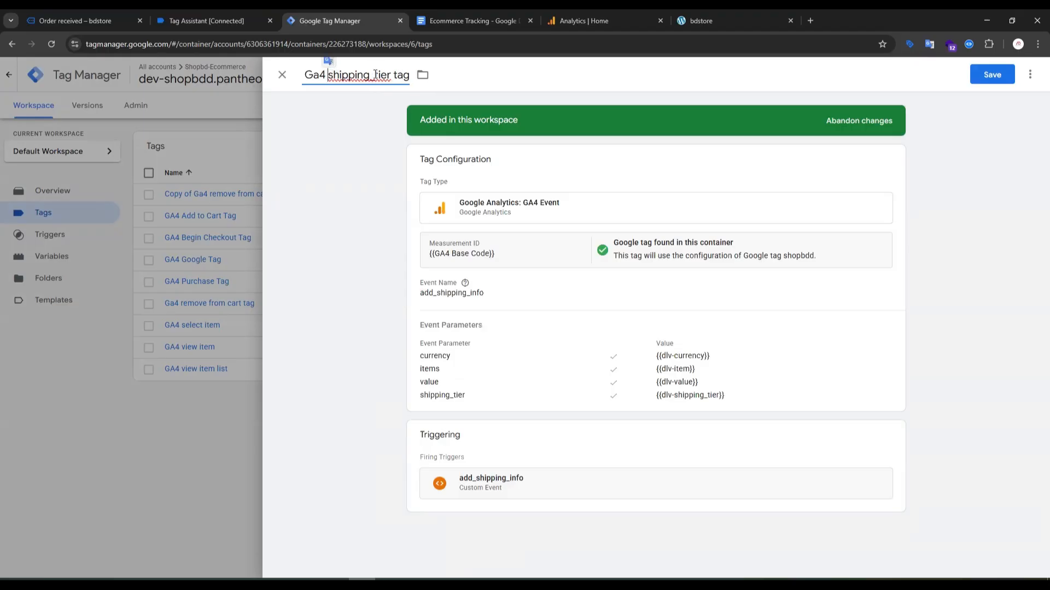
left_click(375, 74)
key("BackSpace")
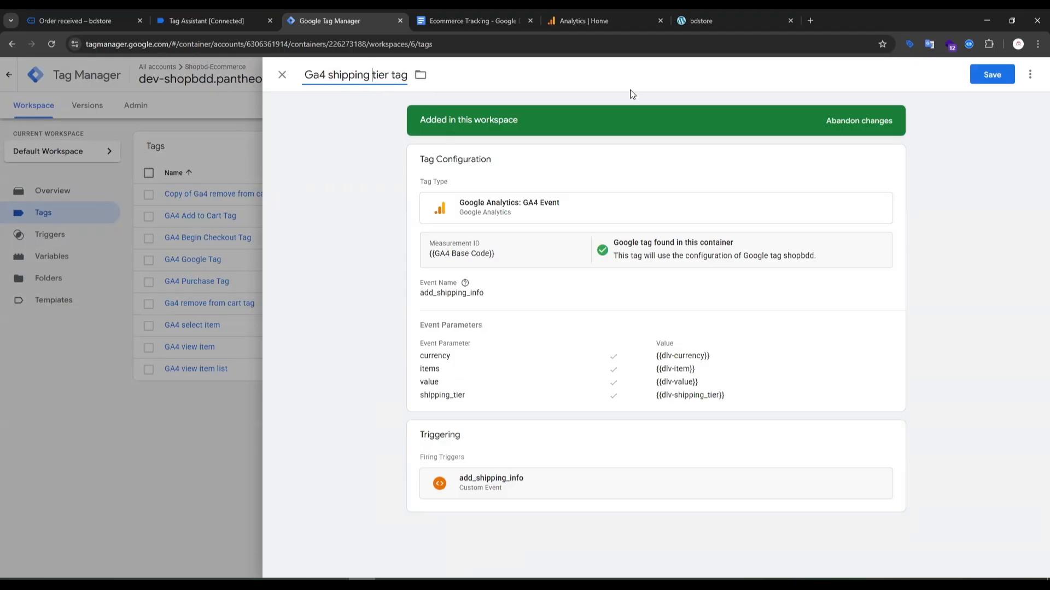
left_click(975, 82)
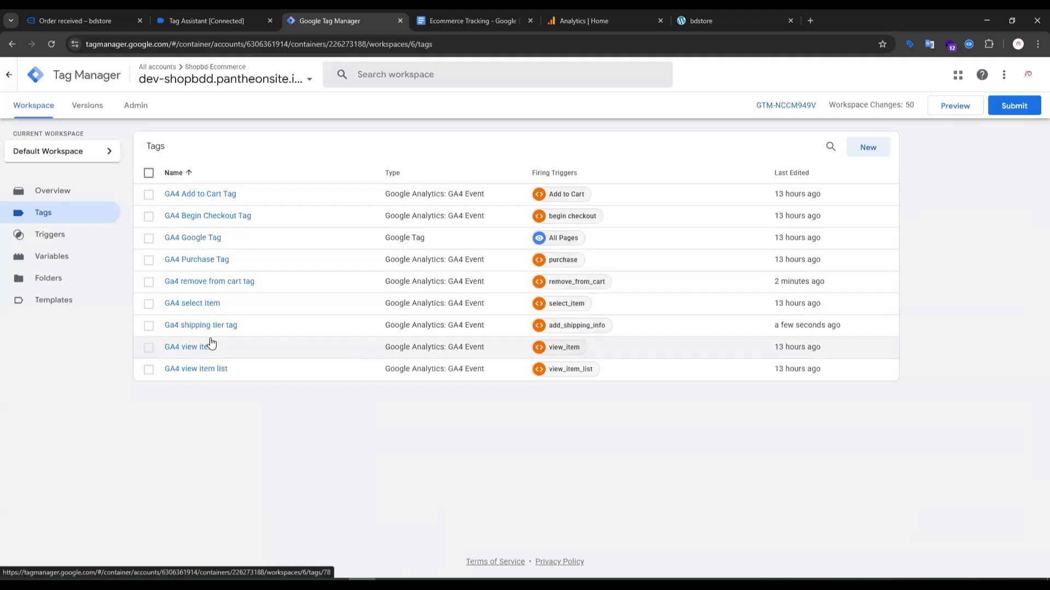
Check the add_shipping_info name in the Ecommerce Tracking document, then shorten the shipping tag's name to "Ga4 shipping r tag" and save it.
left_click(208, 330)
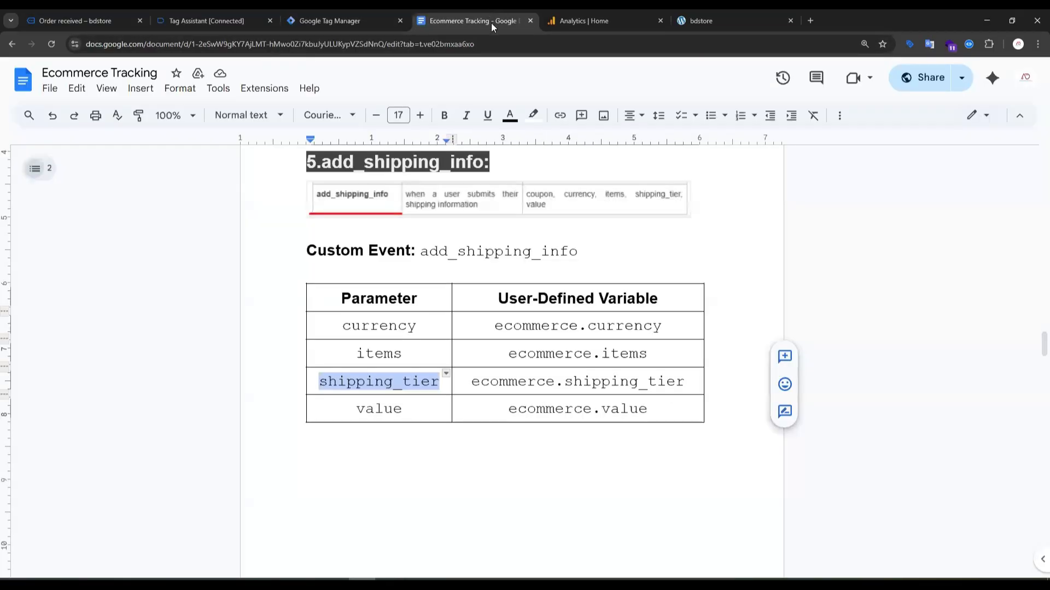
left_click(489, 20)
left_click(322, 25)
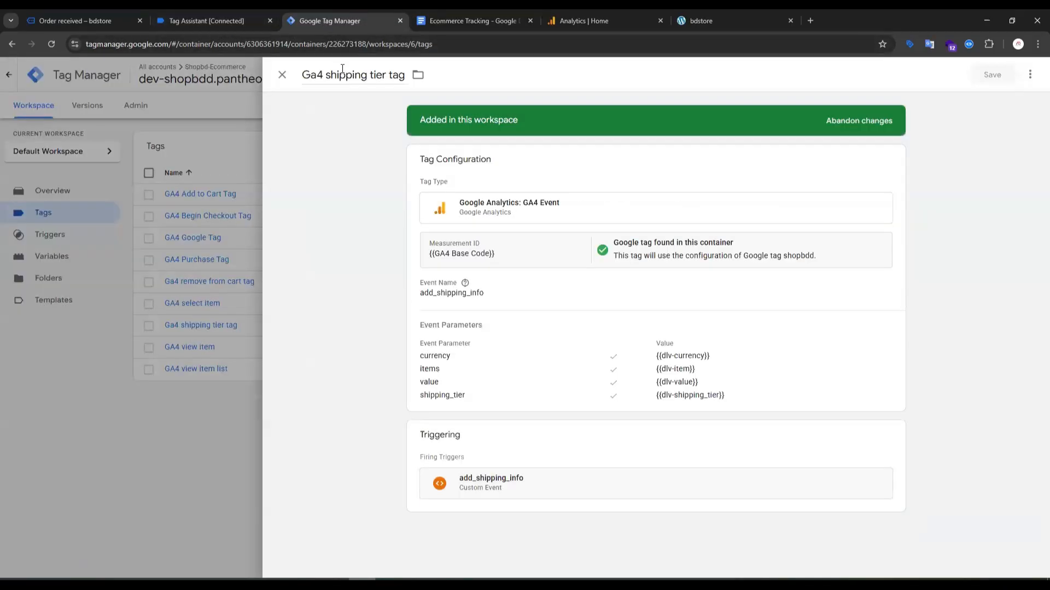
left_click_drag(370, 75, 383, 76)
key("BackSpace")
left_click(1008, 79)
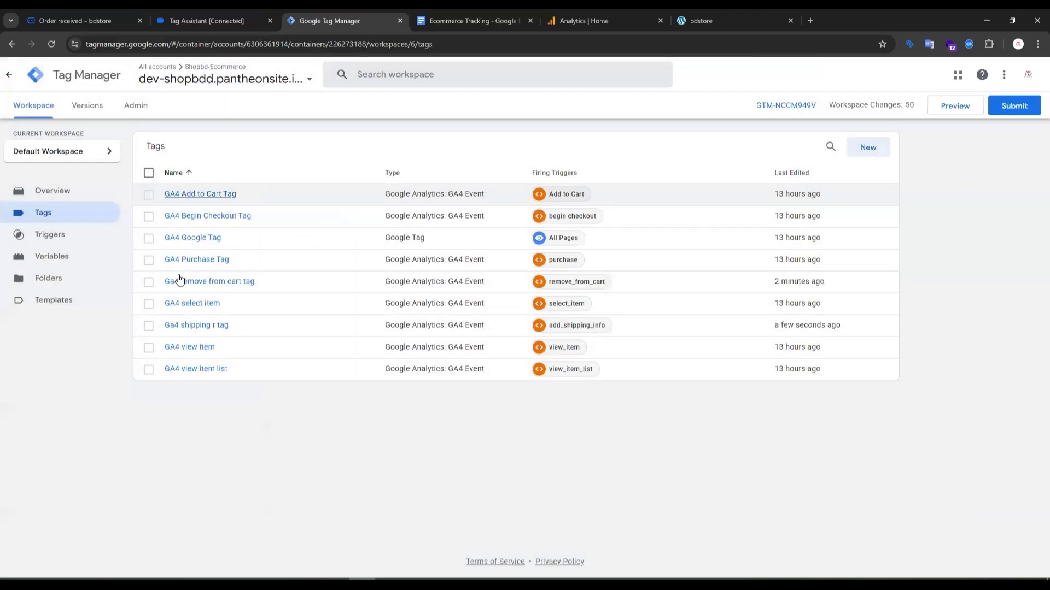
Make a copy of the Ga4 shipping r tag.
left_click(208, 325)
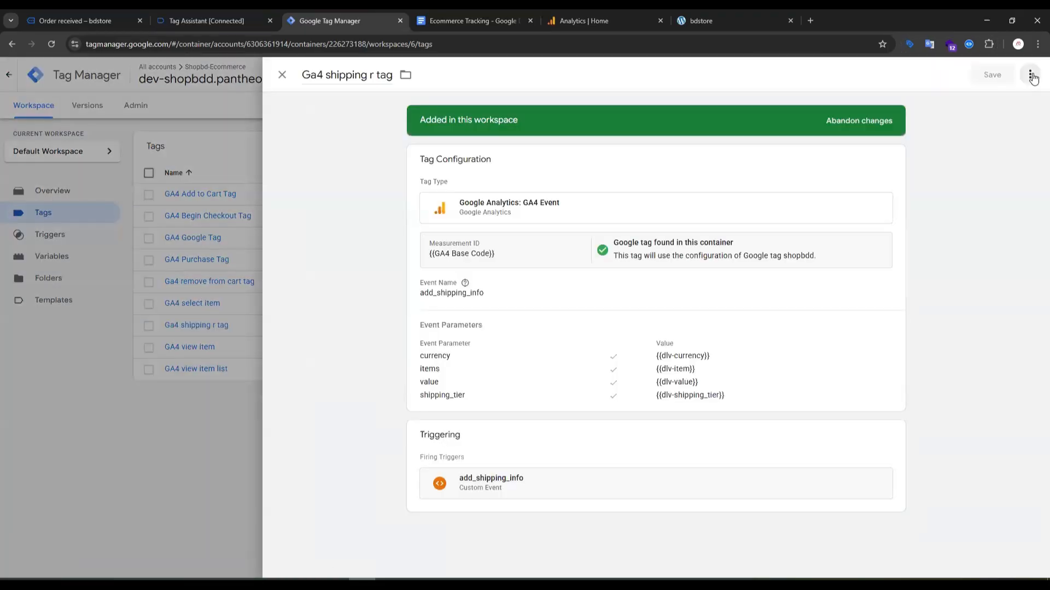
left_click(1030, 74)
left_click(993, 100)
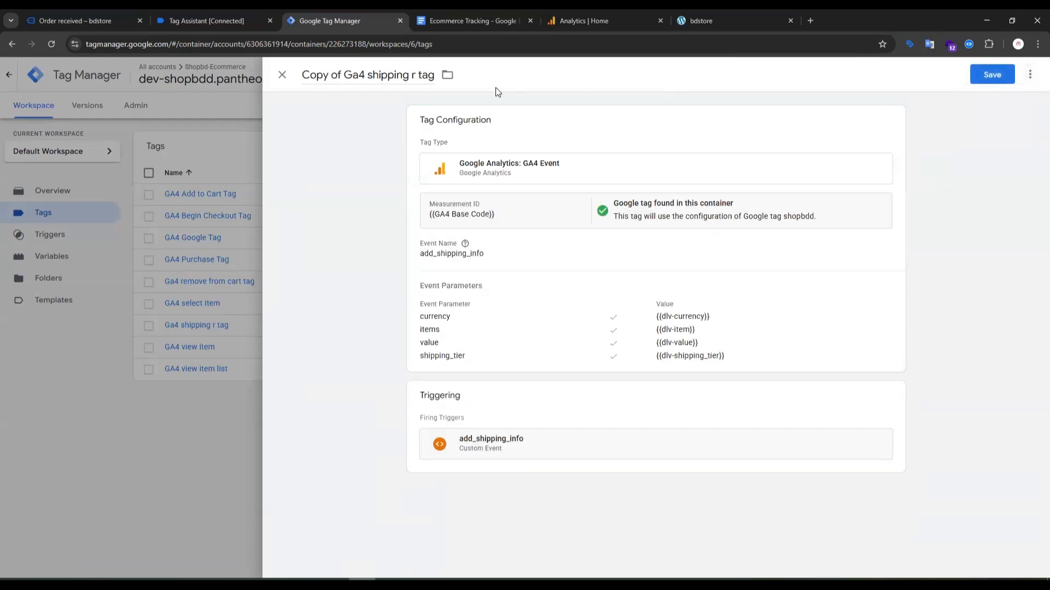
Look up the add_payment_info section in the Ecommerce Tracking document and rename the copied tag as "Ga4 add payment tag".
left_click(467, 20)
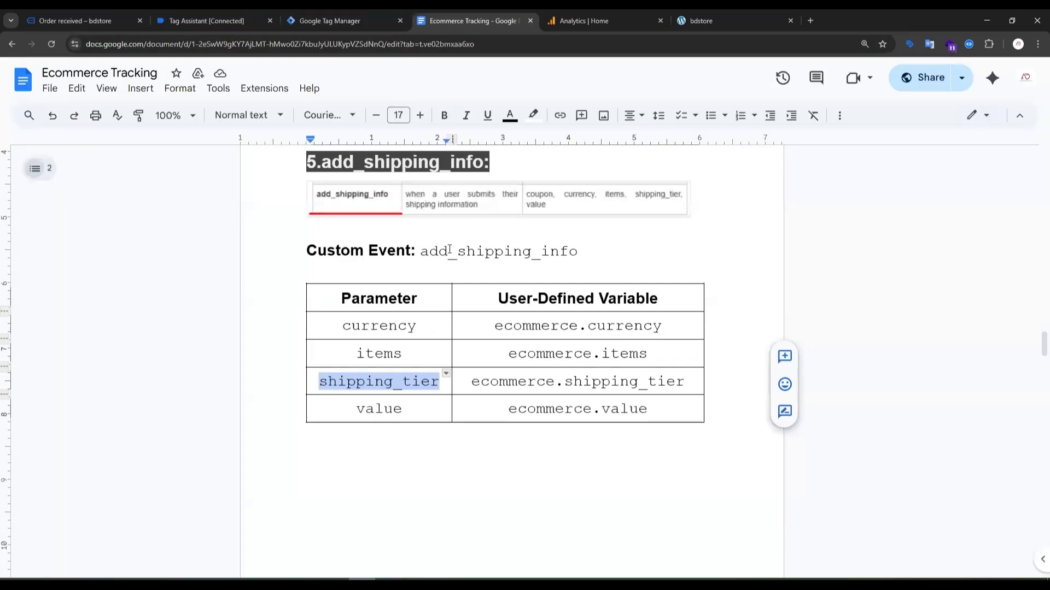
scroll(418, 300, "down", 10)
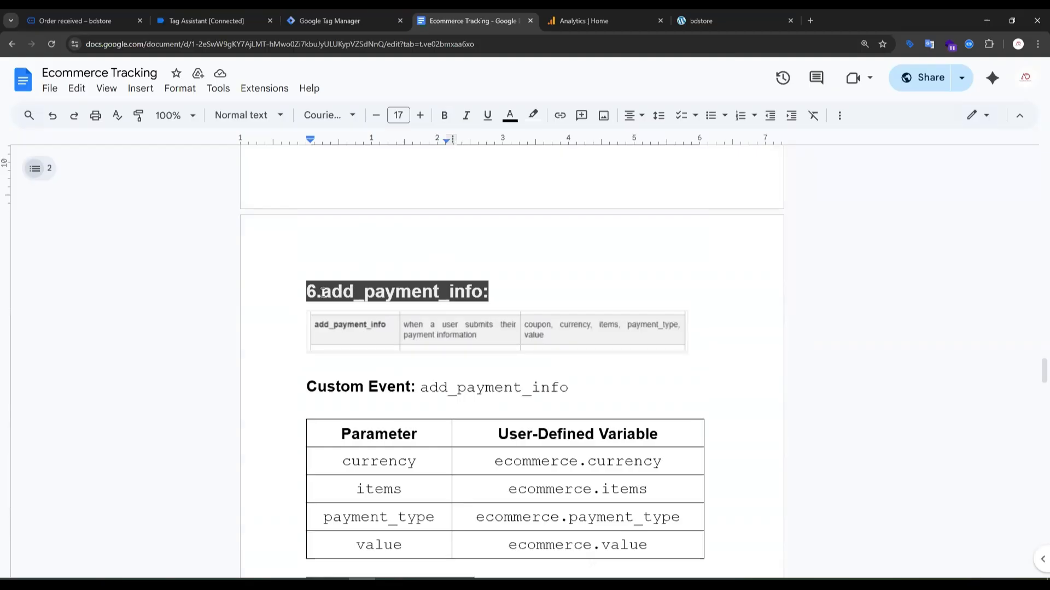
left_click_drag(324, 293, 438, 292)
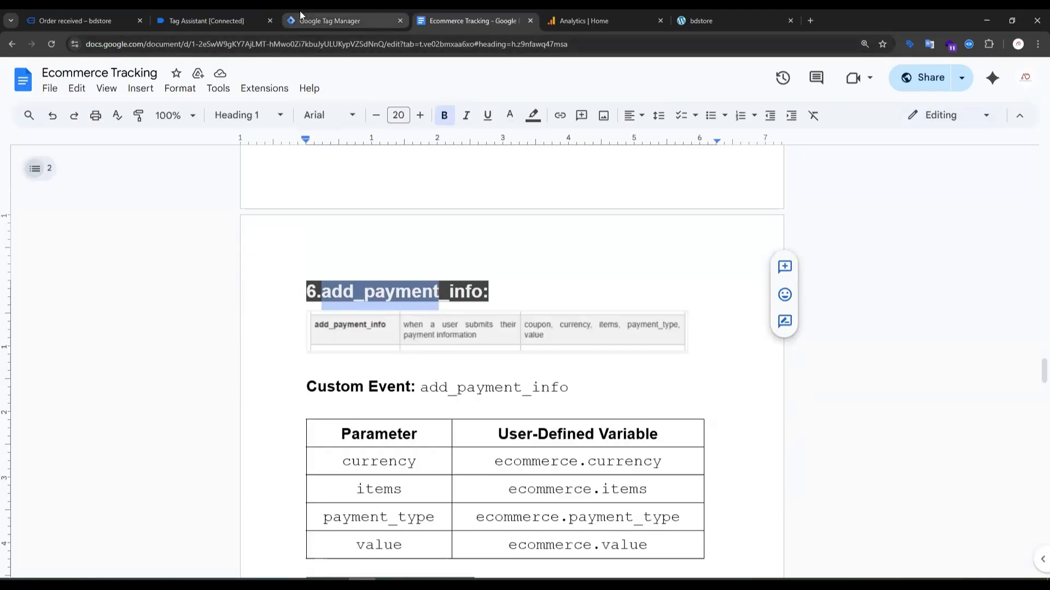
left_click(346, 21)
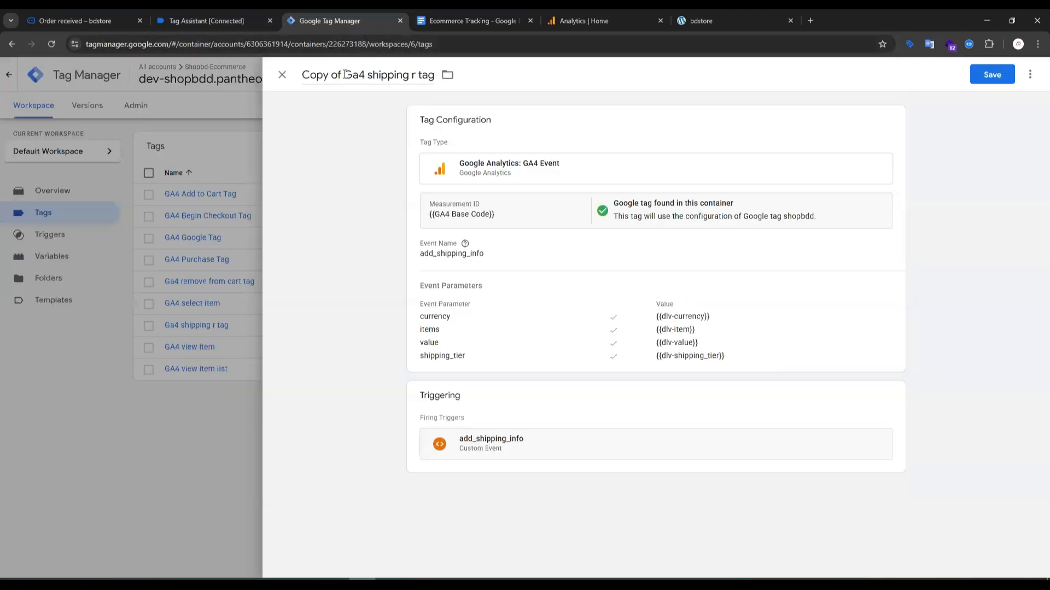
left_click_drag(344, 75, 378, 80)
key("BackSpace")
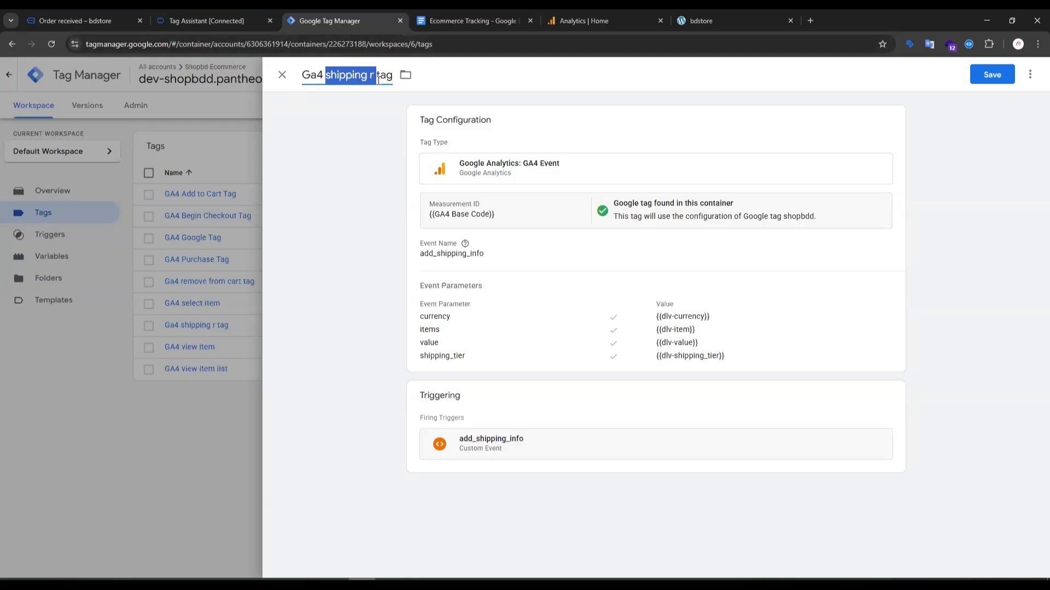
type("add_parment")
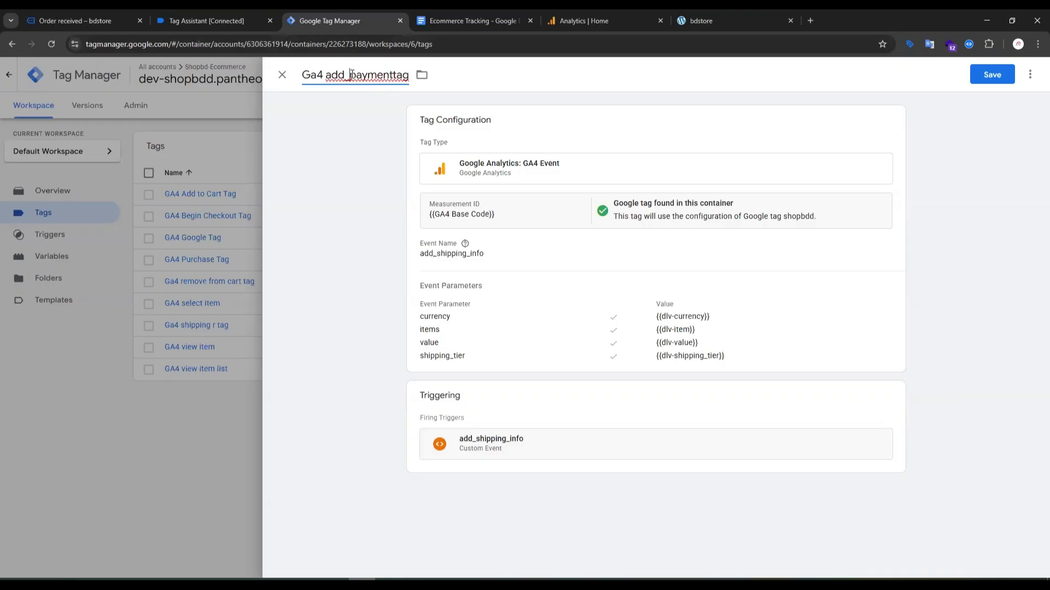
key("BackSpace")
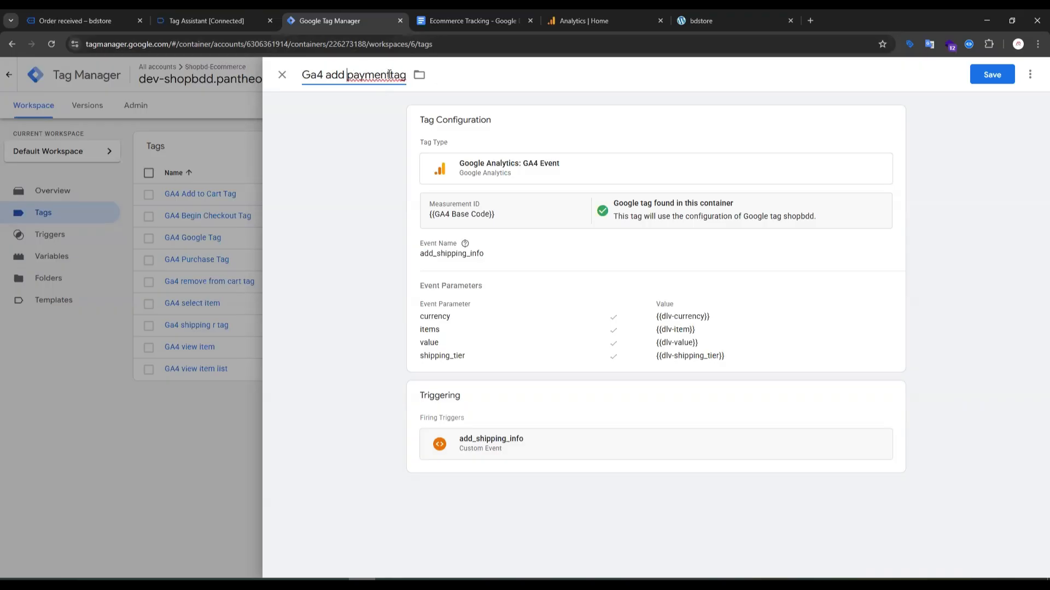
Copy the add_payment_info event name from its Tag Assistant event and set it as the Ga4 add payment tag's event name.
left_click(513, 251)
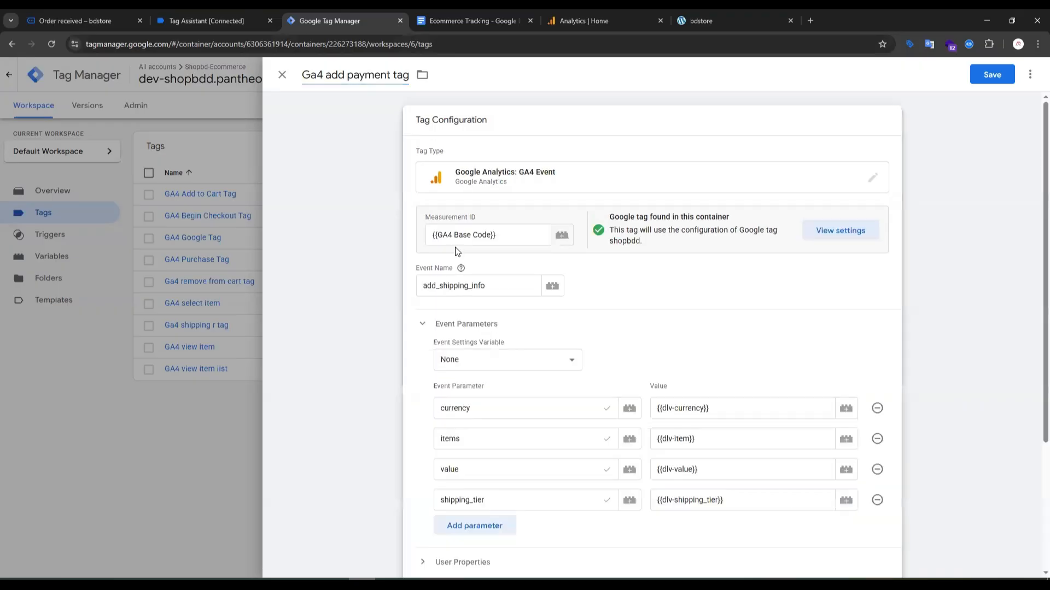
left_click(219, 21)
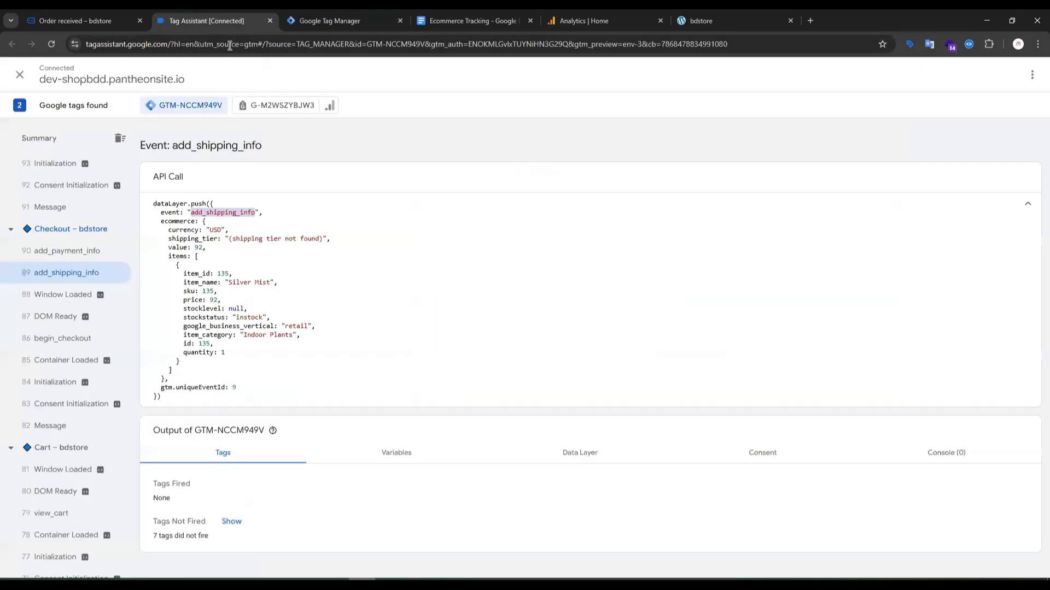
left_click(76, 253)
double_click(214, 211)
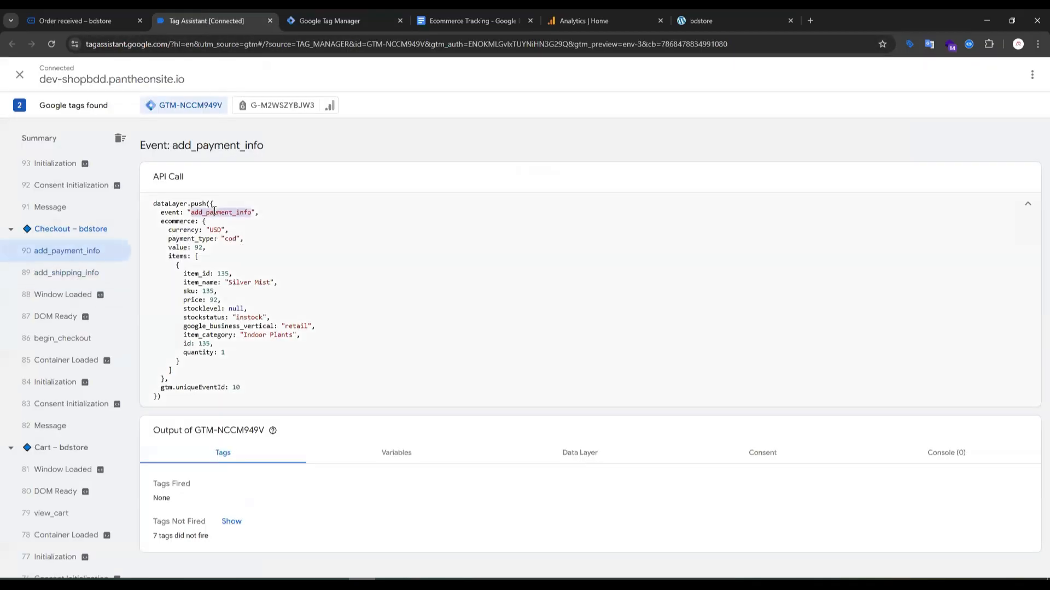
left_click(319, 20)
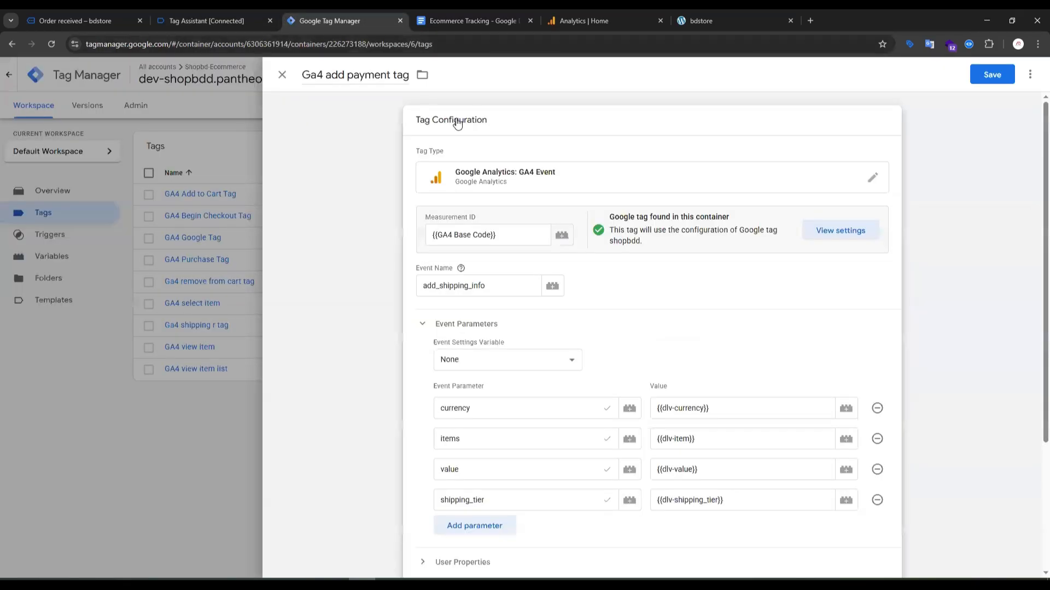
mouse_move(495, 290)
left_mouse_down()
mouse_move(439, 287)
mouse_move(495, 287)
left_mouse_up()
key("ctrl+v")
left_click(501, 287)
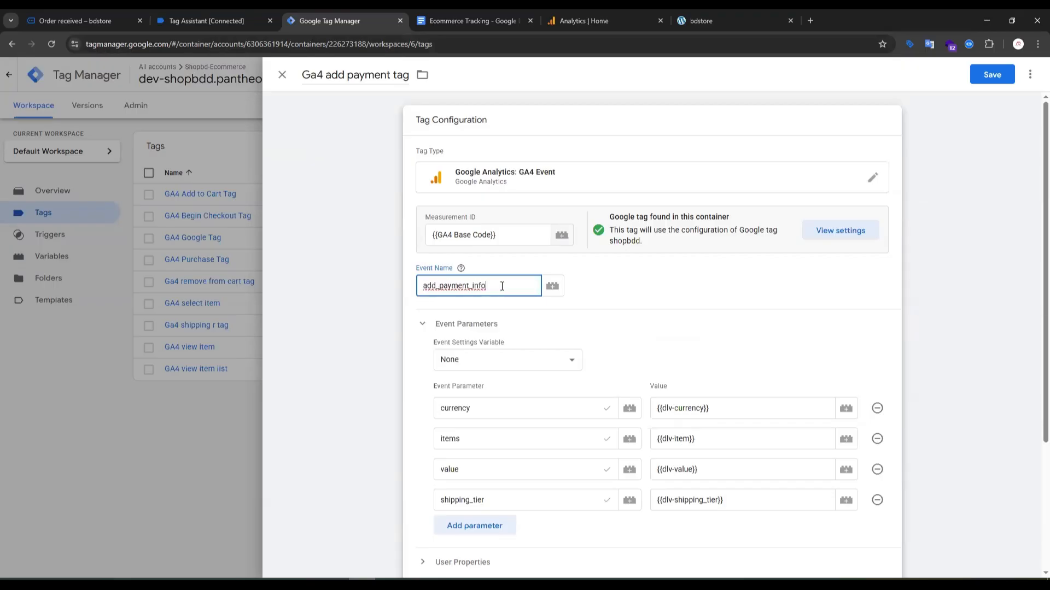
scroll(537, 345, "down", 2)
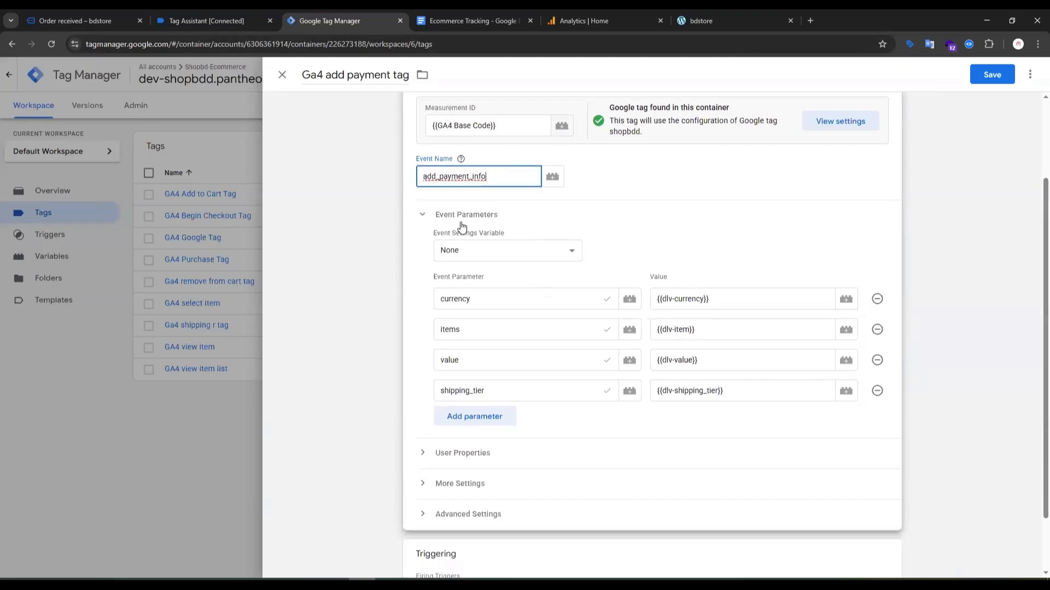
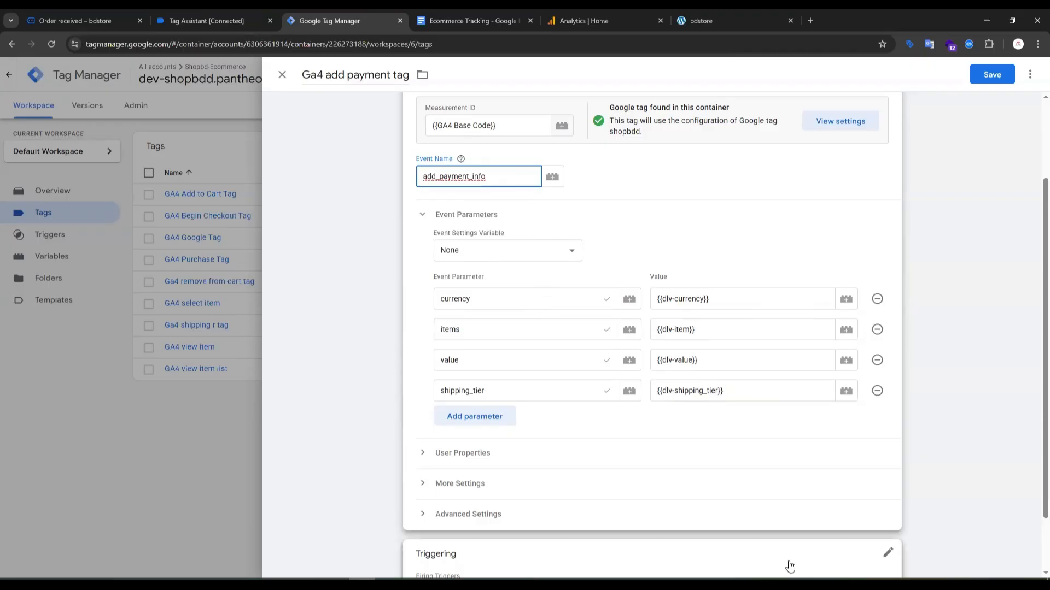
Remove the shipping_tier parameter from the Ga4 add payment tag and check the add_payment_info parameters in the Ecommerce Tracking document.
left_click(877, 392)
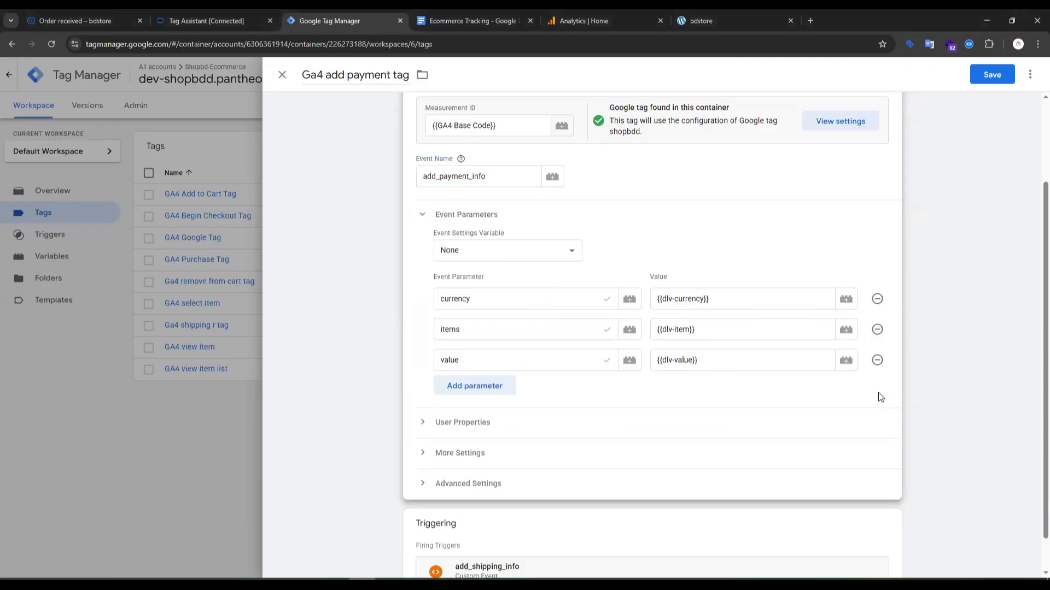
left_click(443, 24)
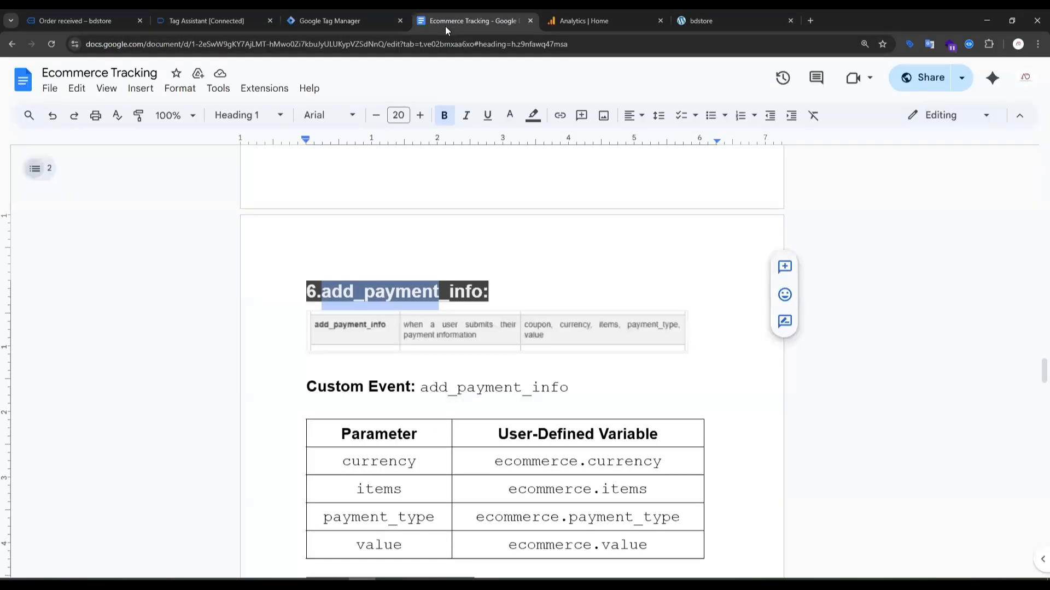
left_click(526, 282)
scroll(394, 379, "down", 2)
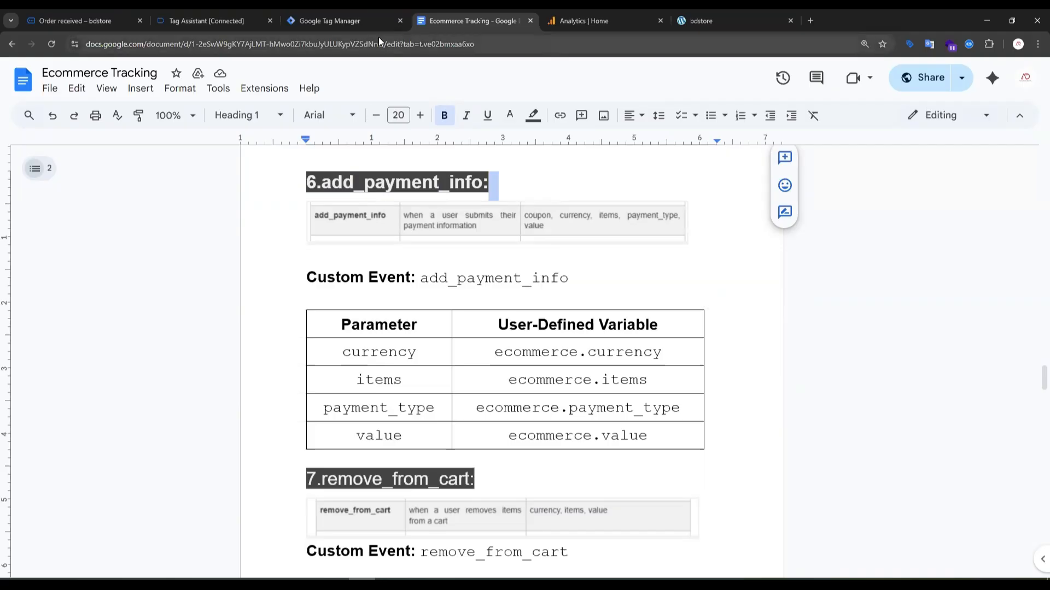
left_click(352, 21)
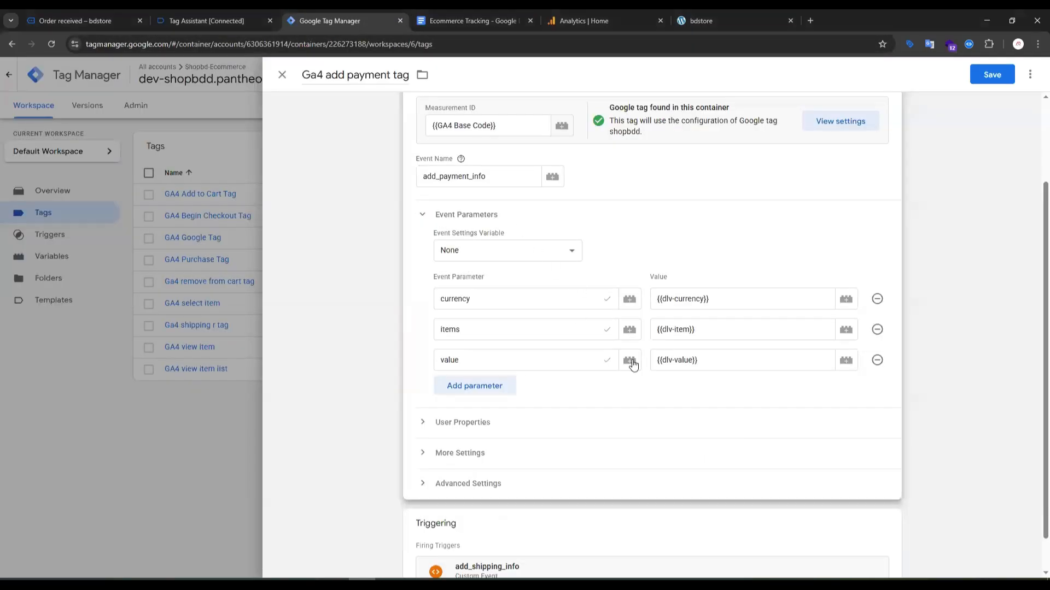
Add a payment_type event parameter, copying its name from the Ecommerce Tracking document, and set its value to the dlv-payment_type variable.
left_click(480, 394)
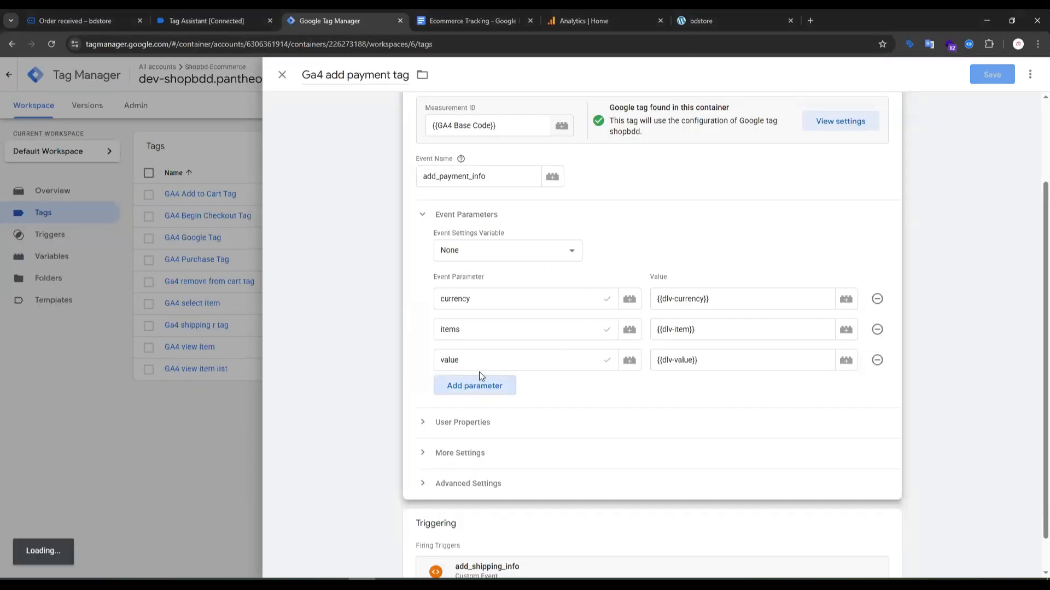
left_click(463, 21)
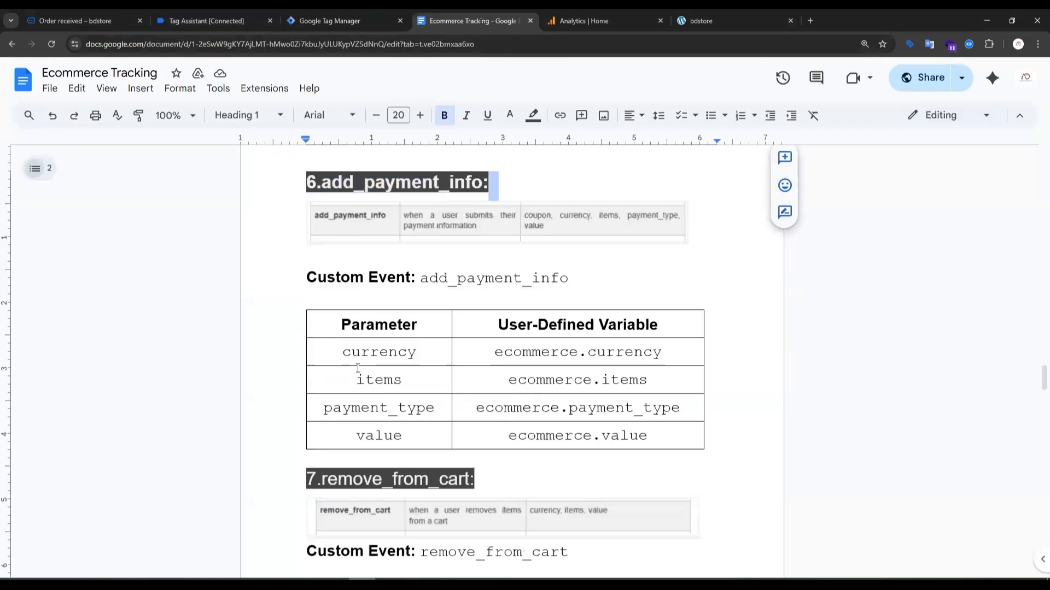
double_click(390, 407)
key("ctrl+c")
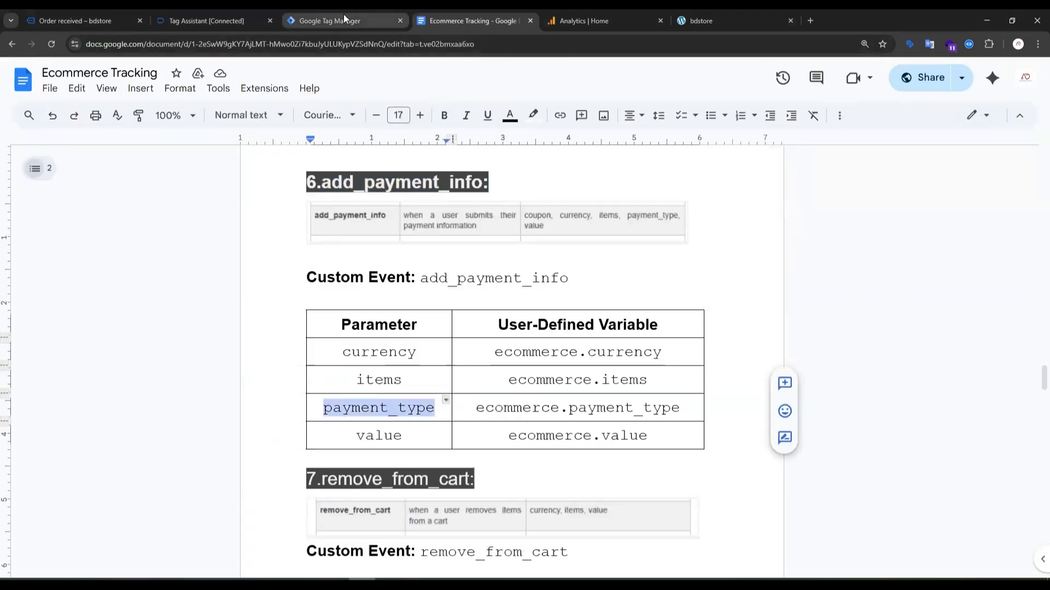
left_click(230, 12)
left_click(338, 10)
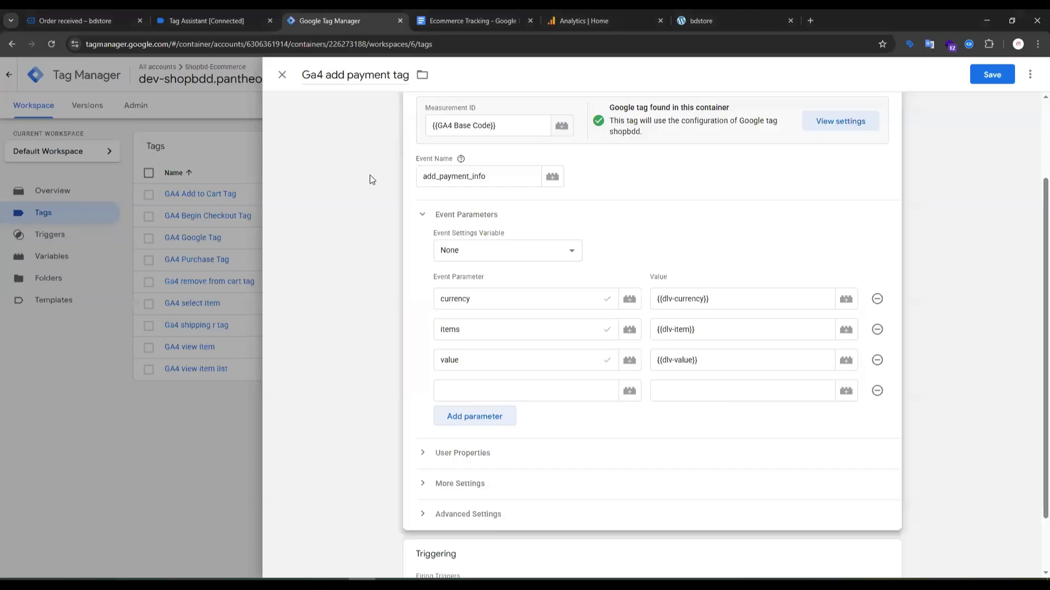
left_click(480, 389)
key("ctrl+v")
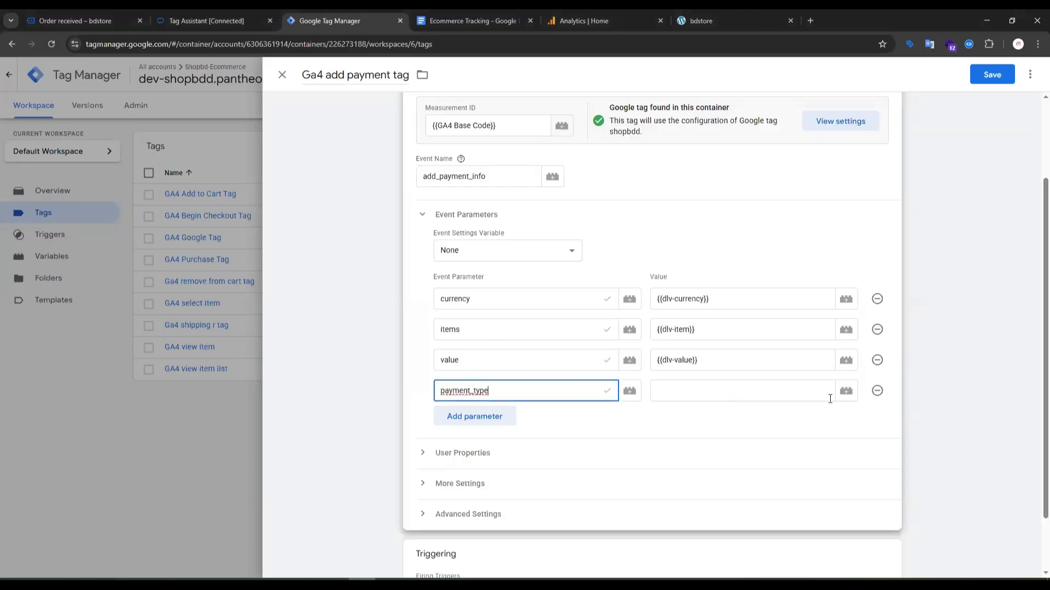
left_click(847, 391)
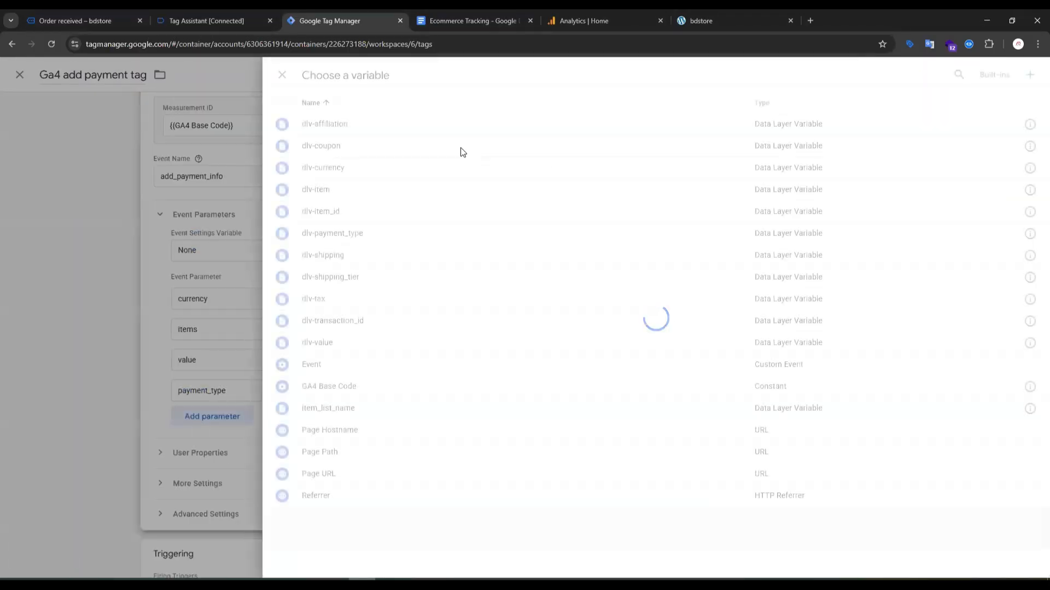
left_click(366, 242)
Replace the tag's add_shipping_info firing trigger with add_payment_info and save the tag.
scroll(554, 469, "down", 2)
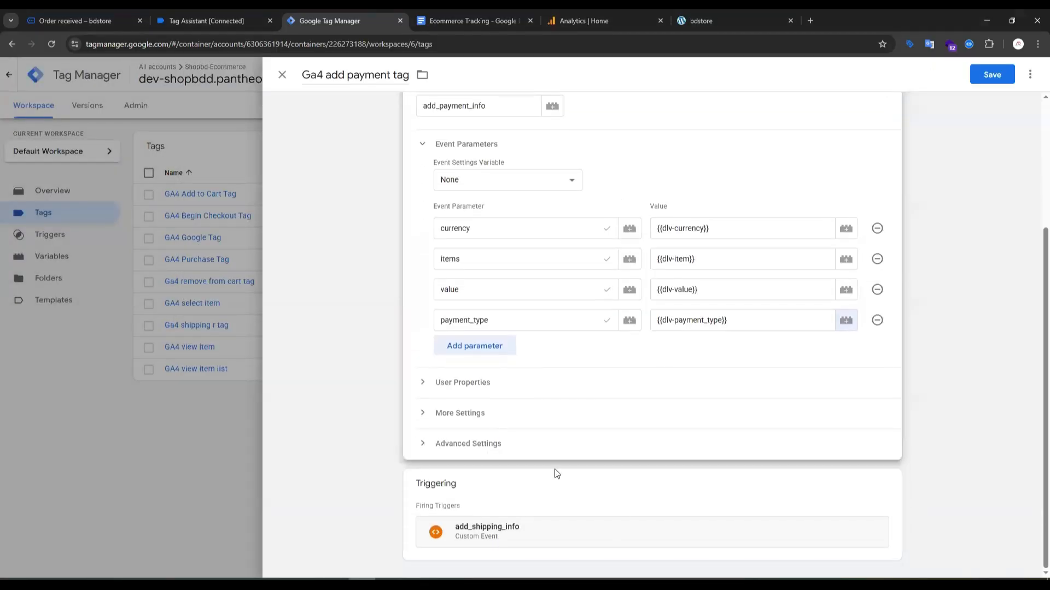
left_click(886, 491)
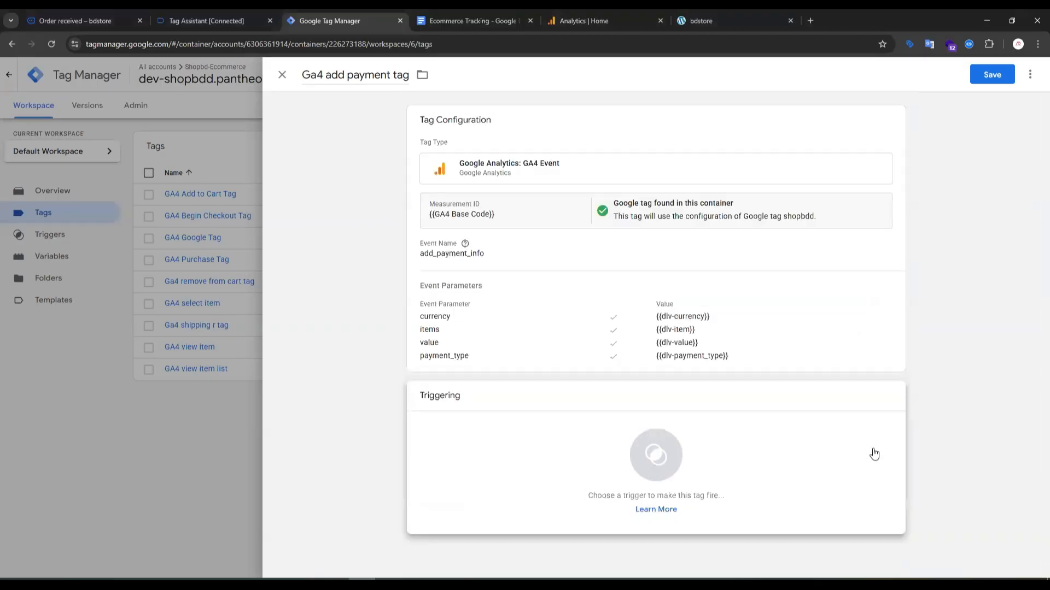
left_click(665, 444)
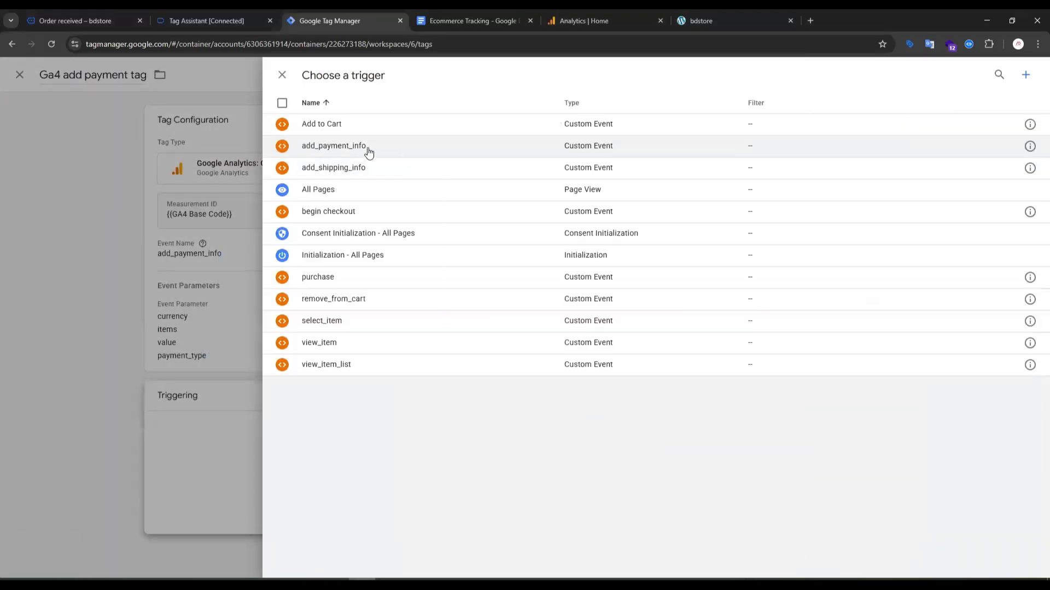
left_click(368, 151)
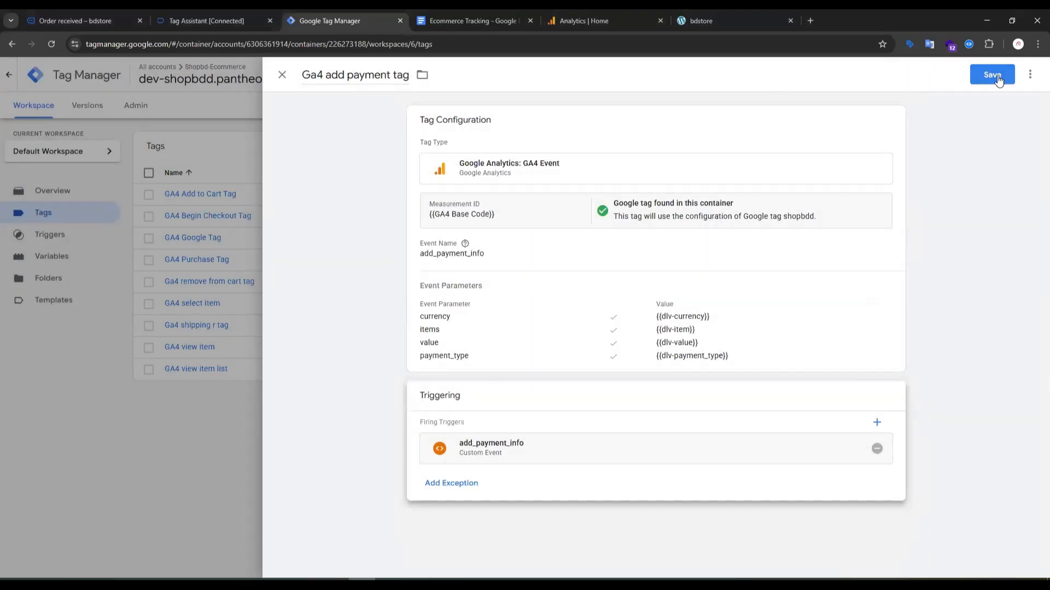
left_click(997, 75)
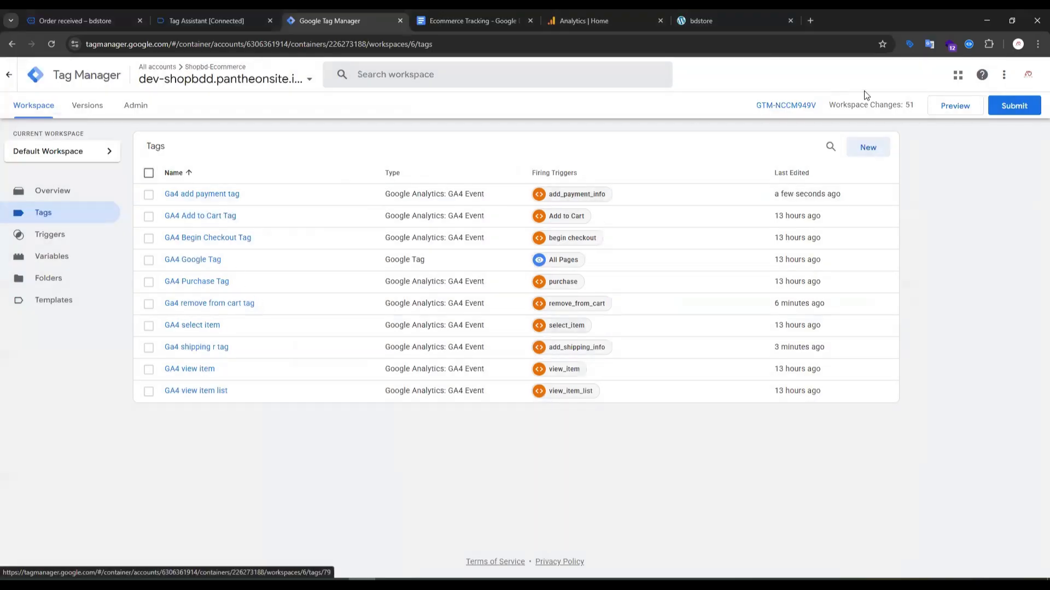
Start a preview of the container, open DebugView in Analytics, and continue to the connected store page, placing its tab beside Analytics.
left_click(959, 113)
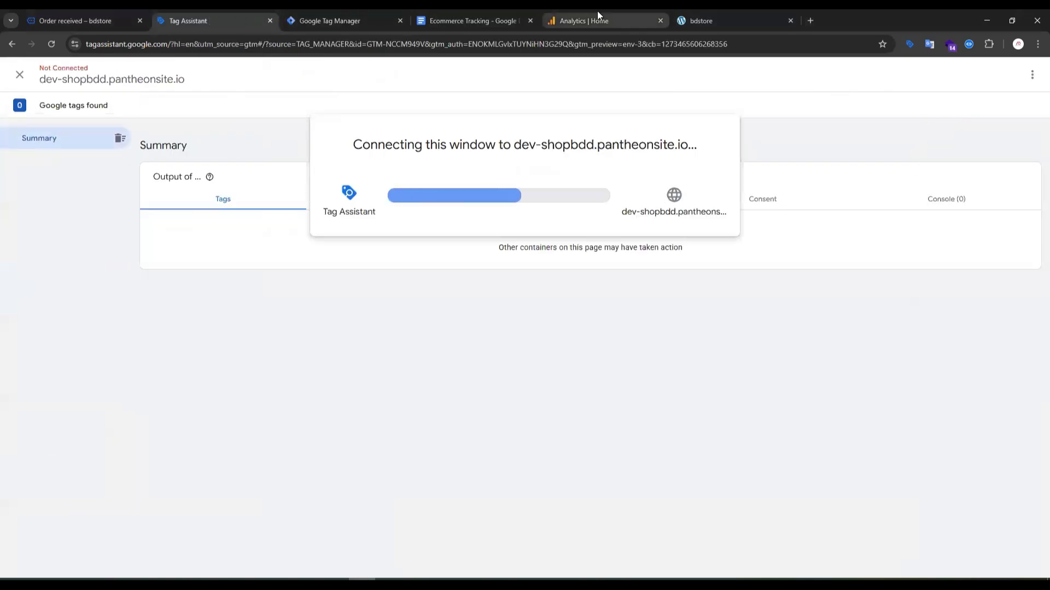
left_click(604, 16)
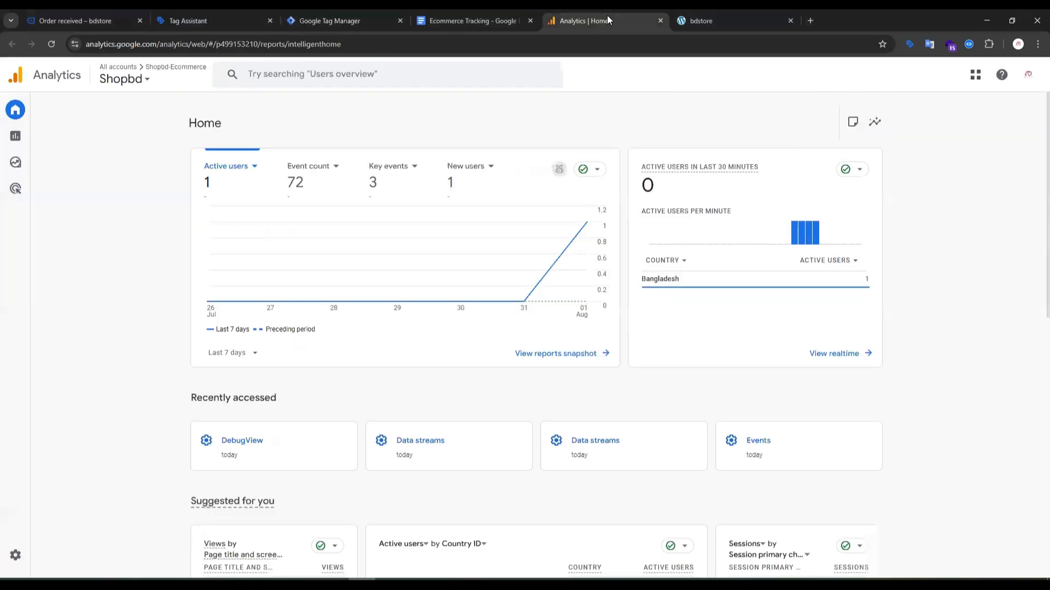
left_click(256, 448)
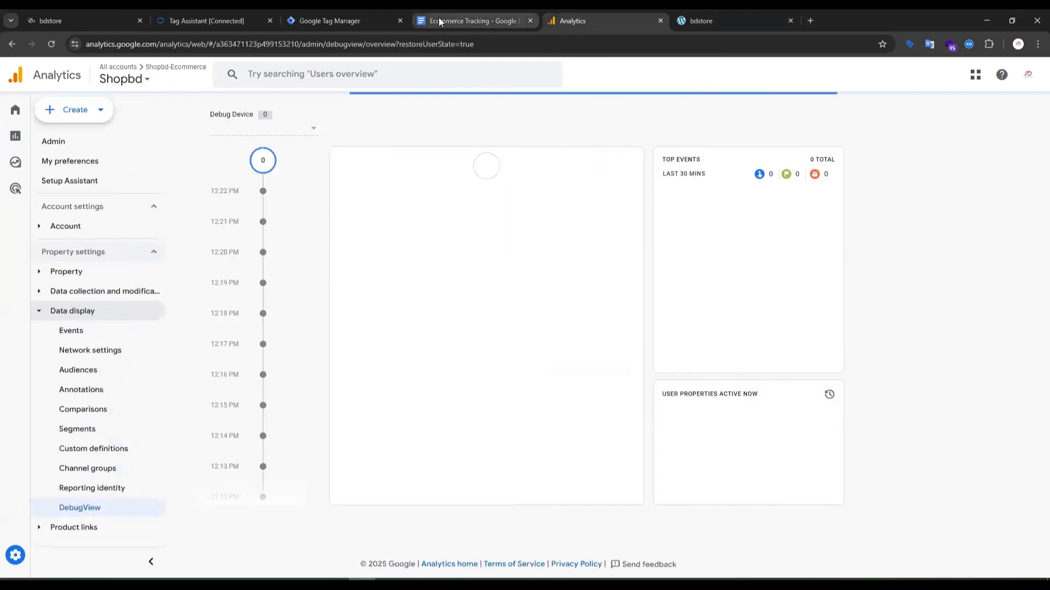
left_click(189, 21)
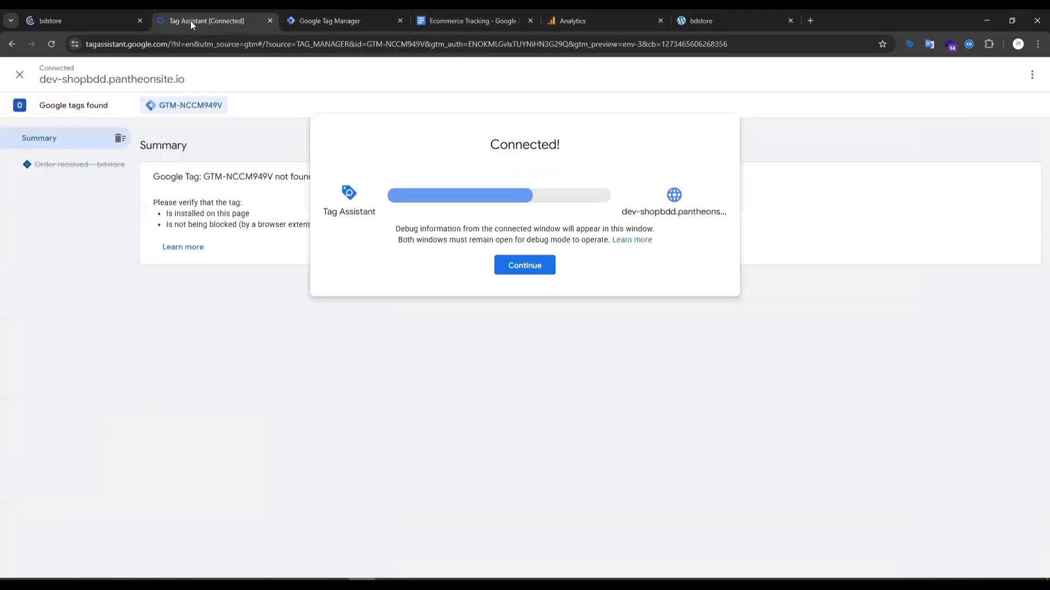
left_click(517, 266)
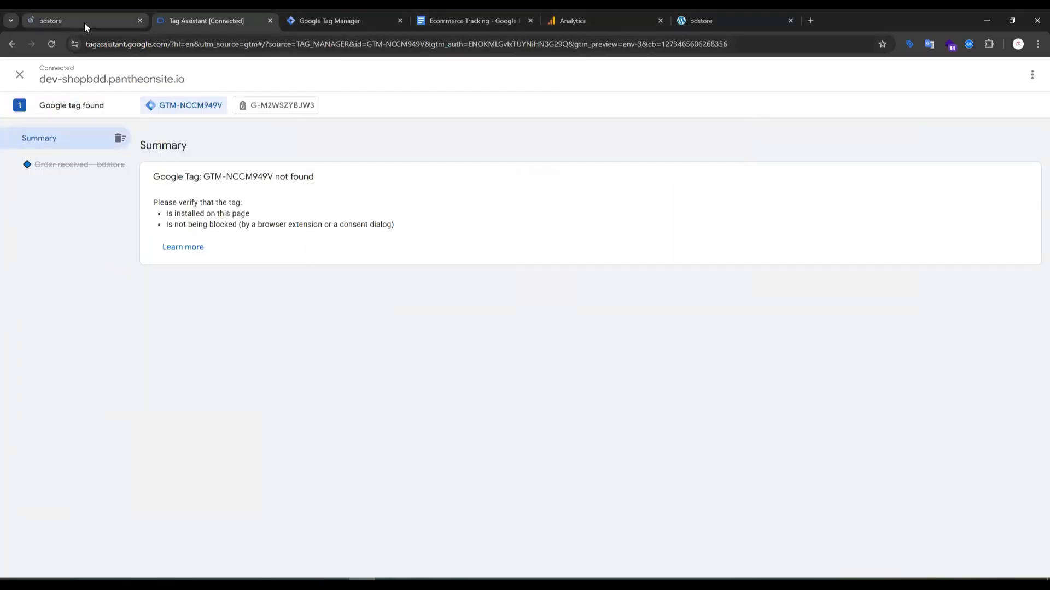
left_click_drag(84, 22, 439, 22)
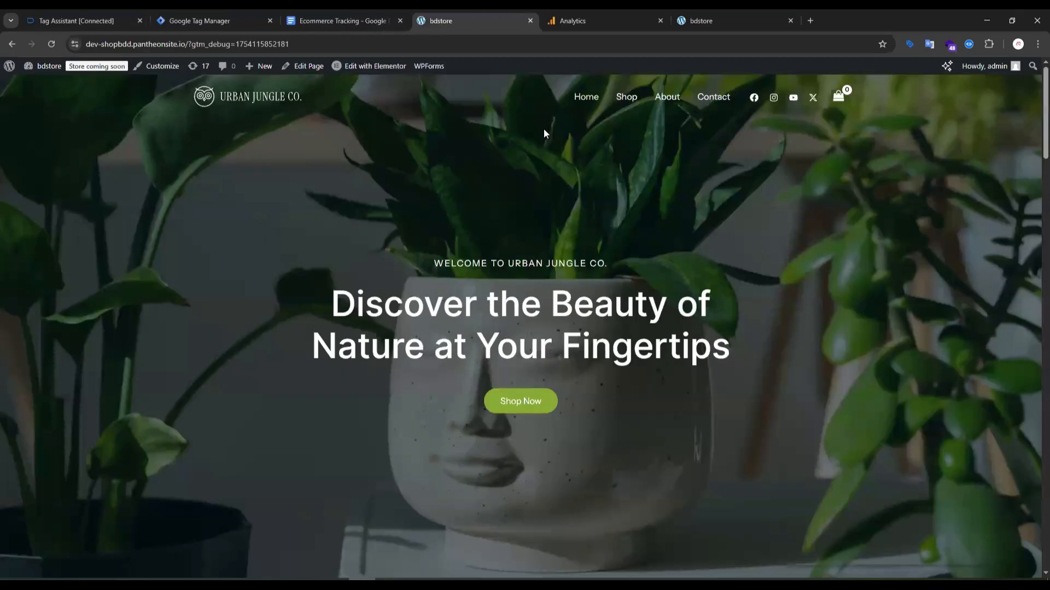
Open the Golden Glow product from the store's home page and add one to the cart.
scroll(794, 286, "down", 6)
scroll(793, 286, "down", 20)
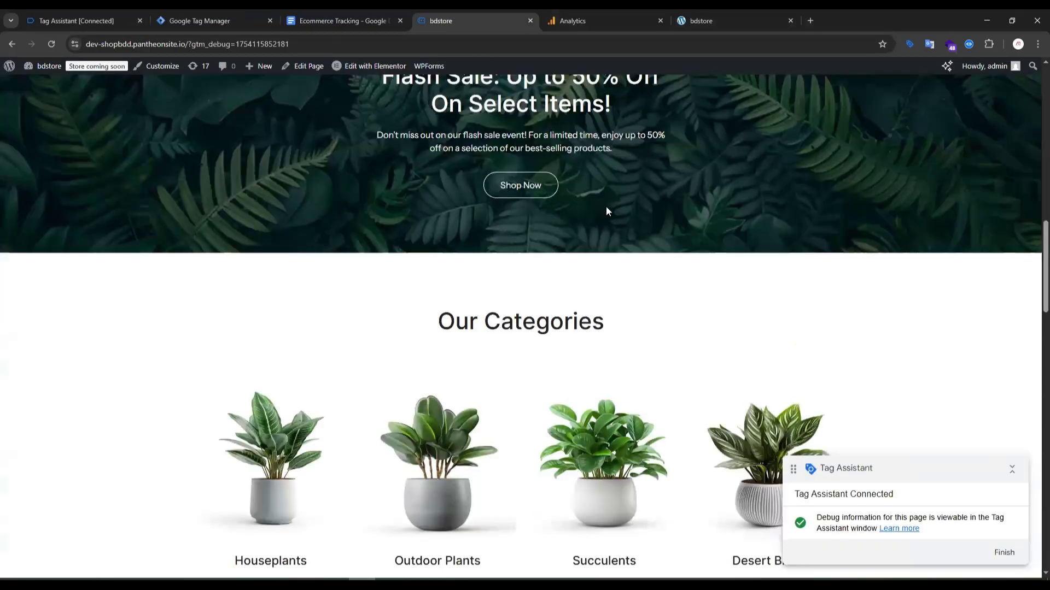
scroll(601, 218, "down", 10)
scroll(599, 218, "up", 11)
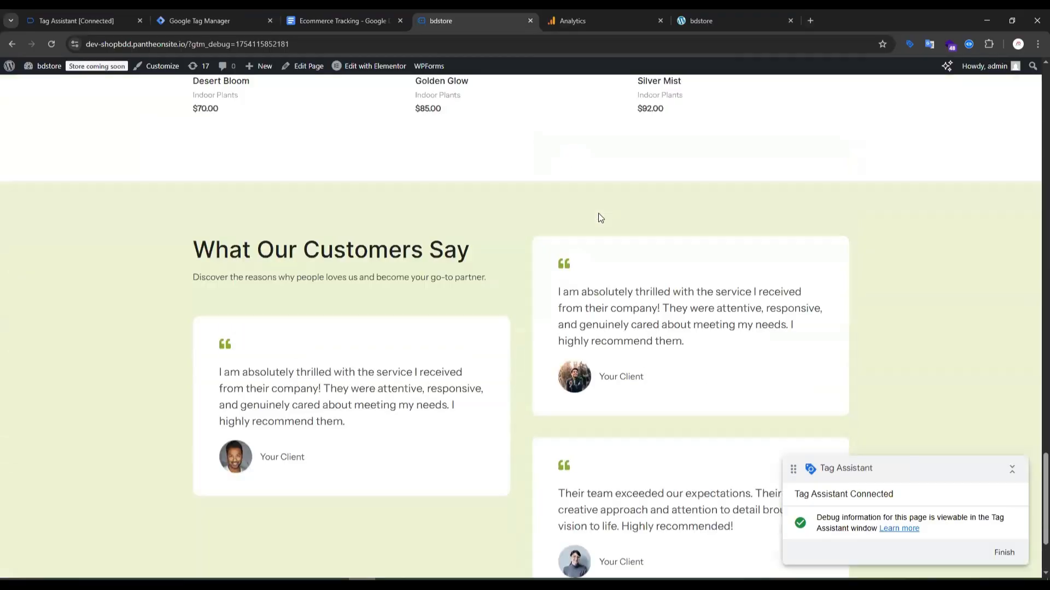
scroll(435, 359, "down", 4)
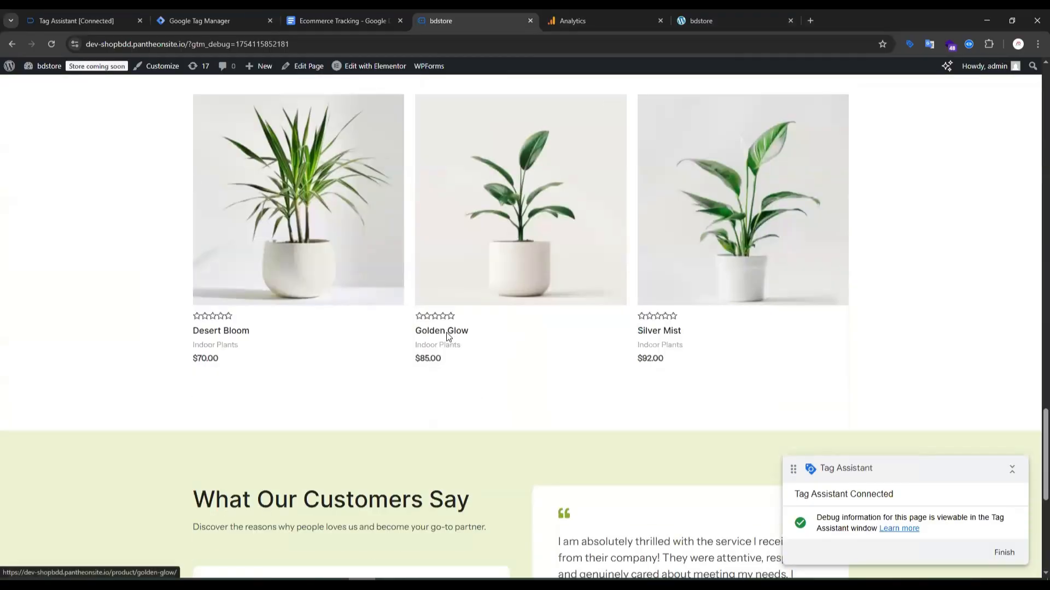
left_click(446, 334)
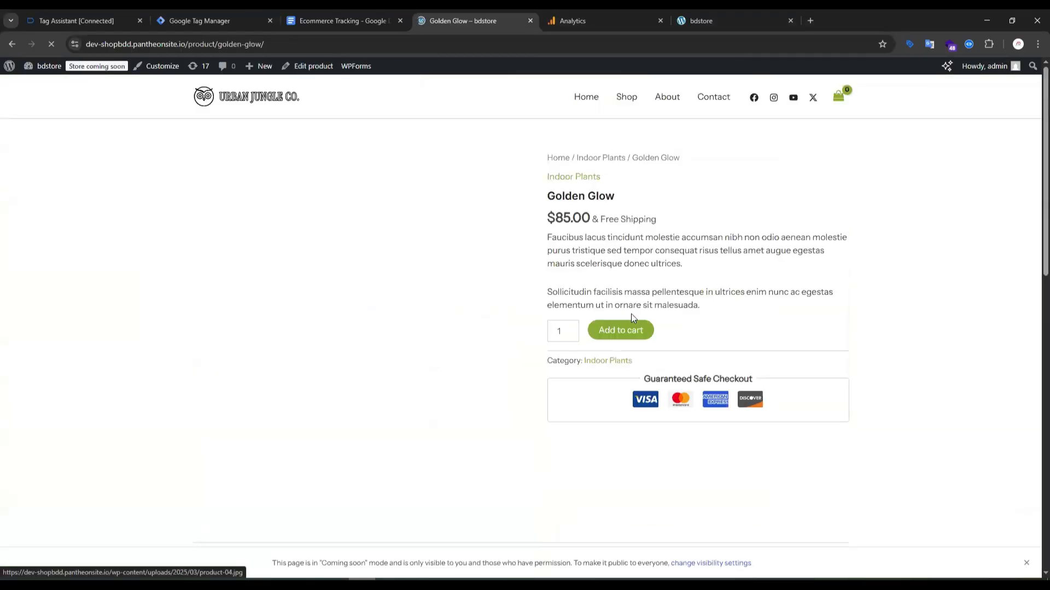
left_click(617, 332)
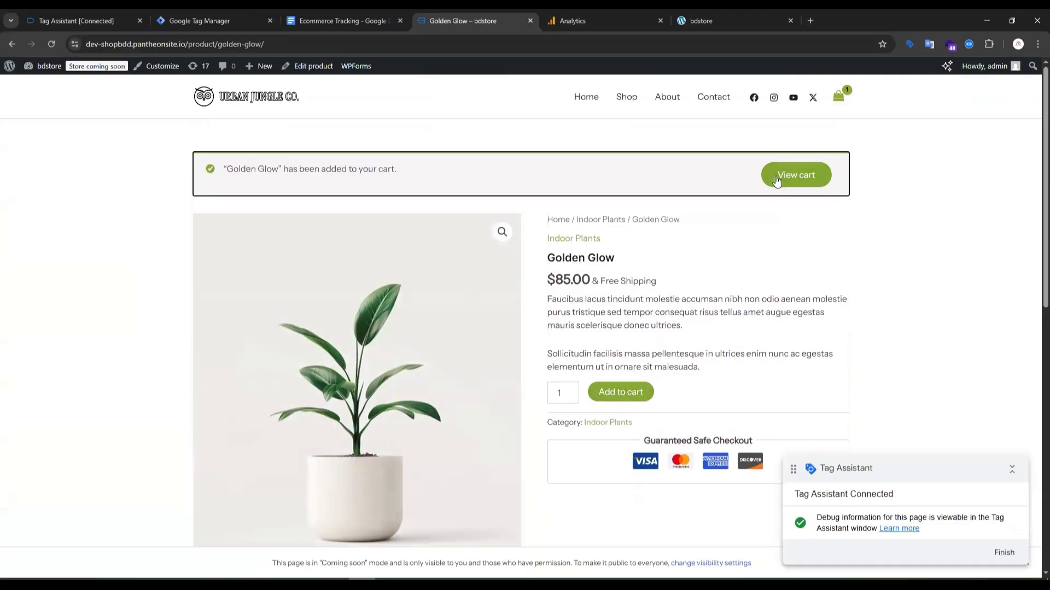
View the cart, proceed to the checkout page, and check the incoming events in Analytics DebugView.
left_click(779, 178)
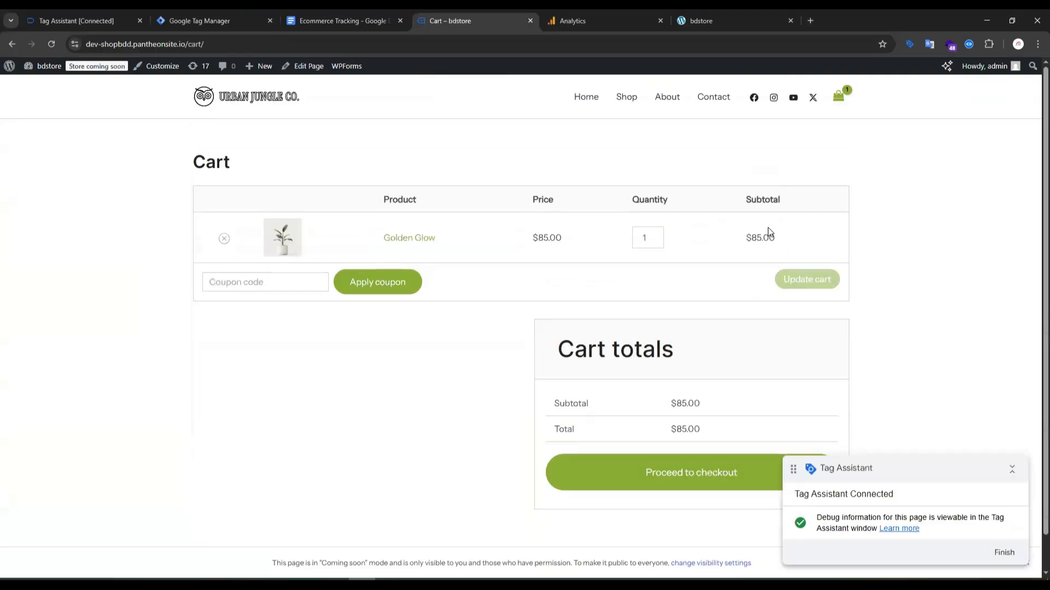
left_click(677, 474)
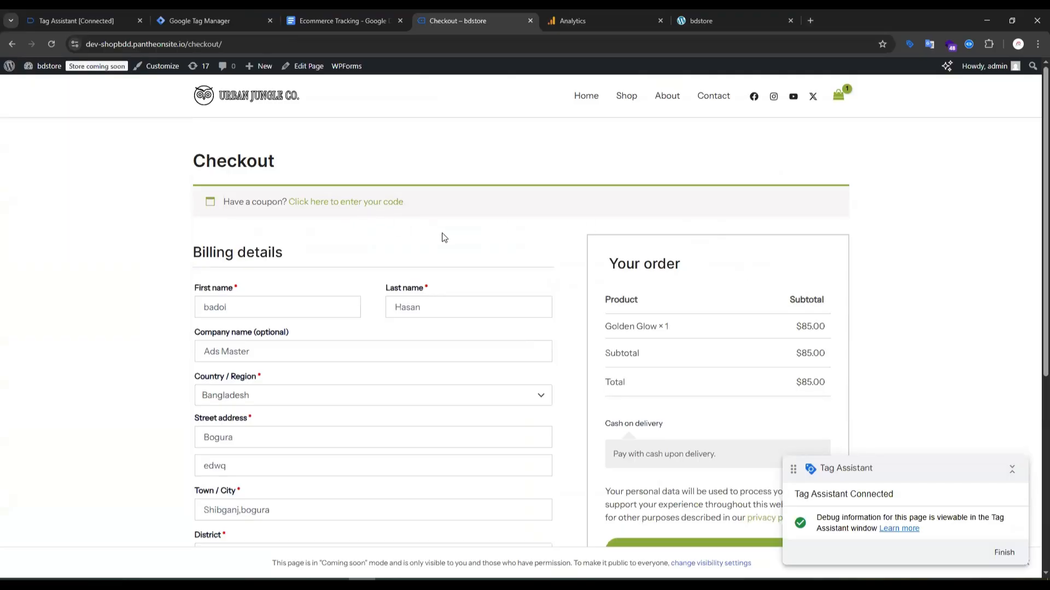
scroll(547, 259, "down", 5)
scroll(579, 268, "up", 5)
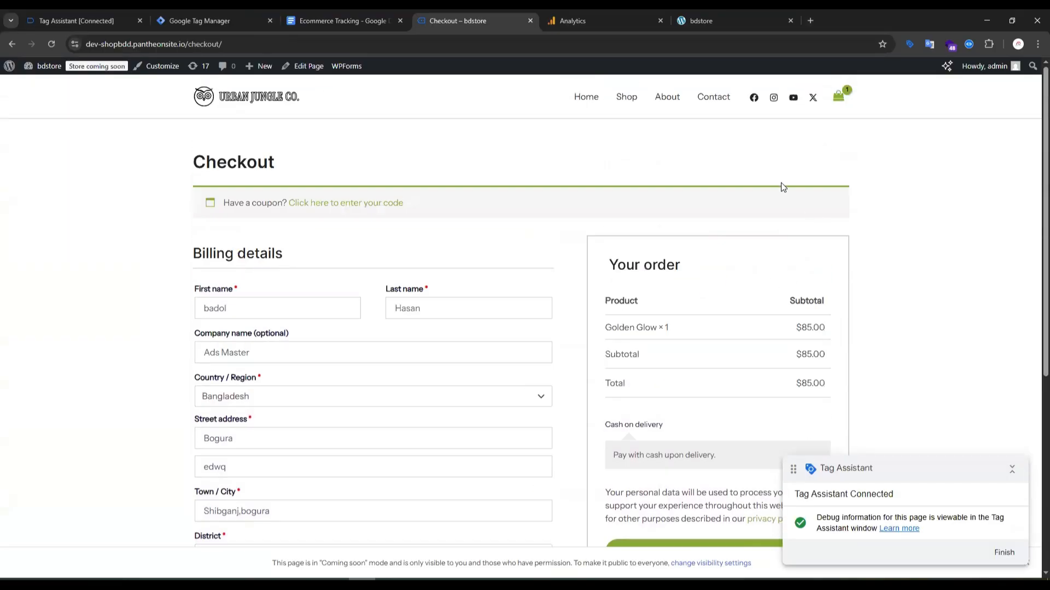
left_click(612, 20)
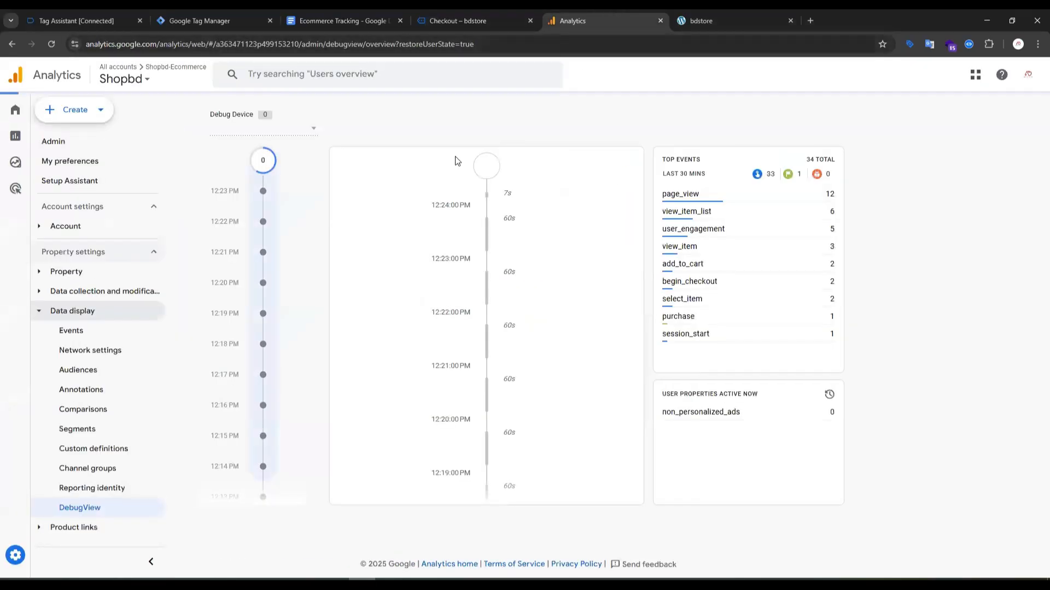
Return to the store's cart and remove the Golden Glow product from it.
left_click(455, 19)
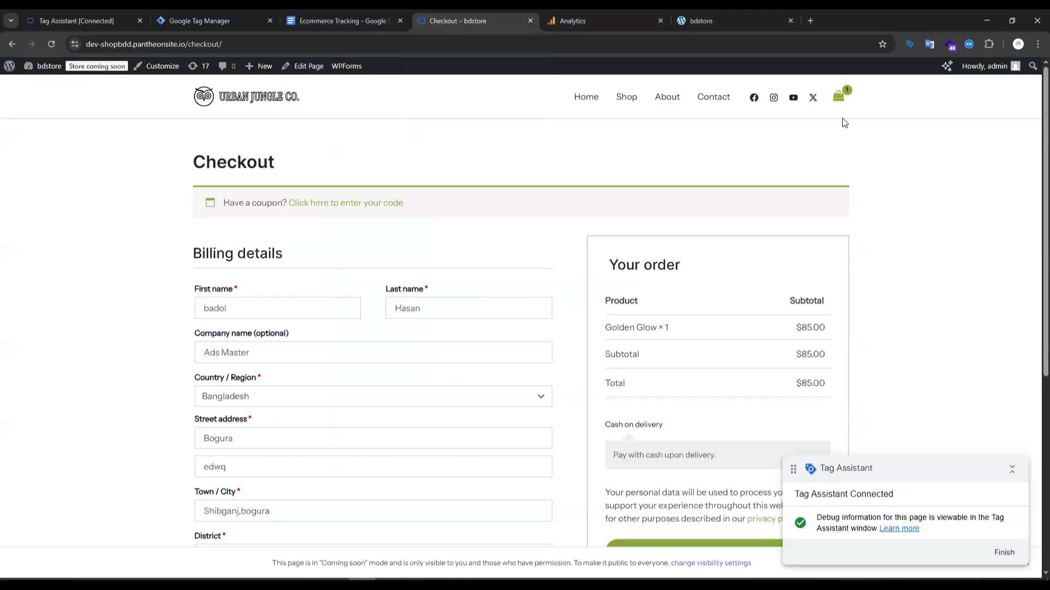
left_click(837, 101)
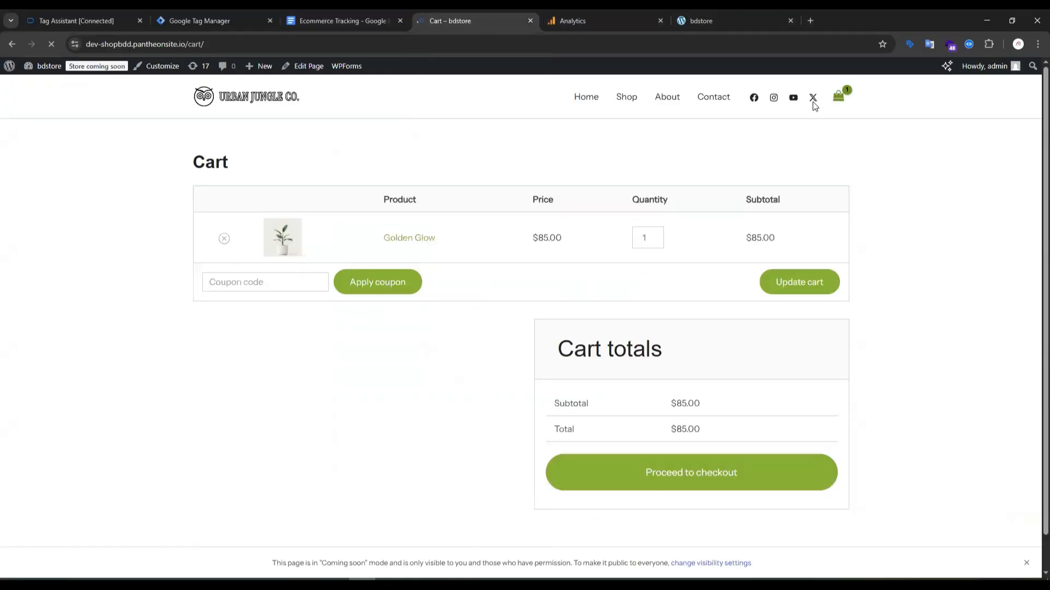
left_click(224, 241)
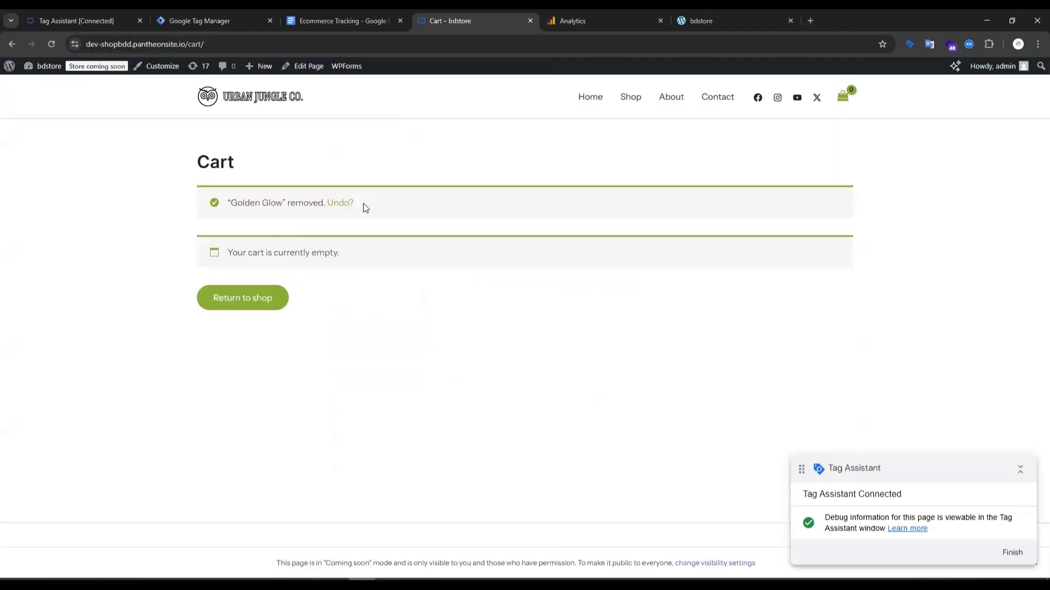
left_click_drag(294, 202, 352, 206)
left_click(533, 180)
Check the remove_from_cart tracking in Analytics DebugView and in the Tag Assistant summary.
left_click(598, 20)
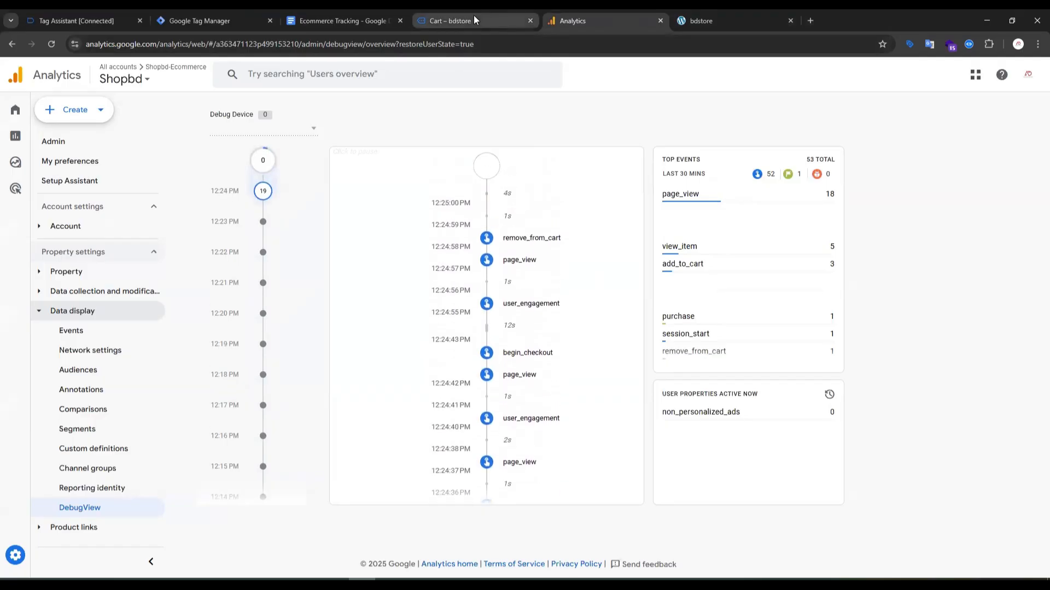
left_click(83, 21)
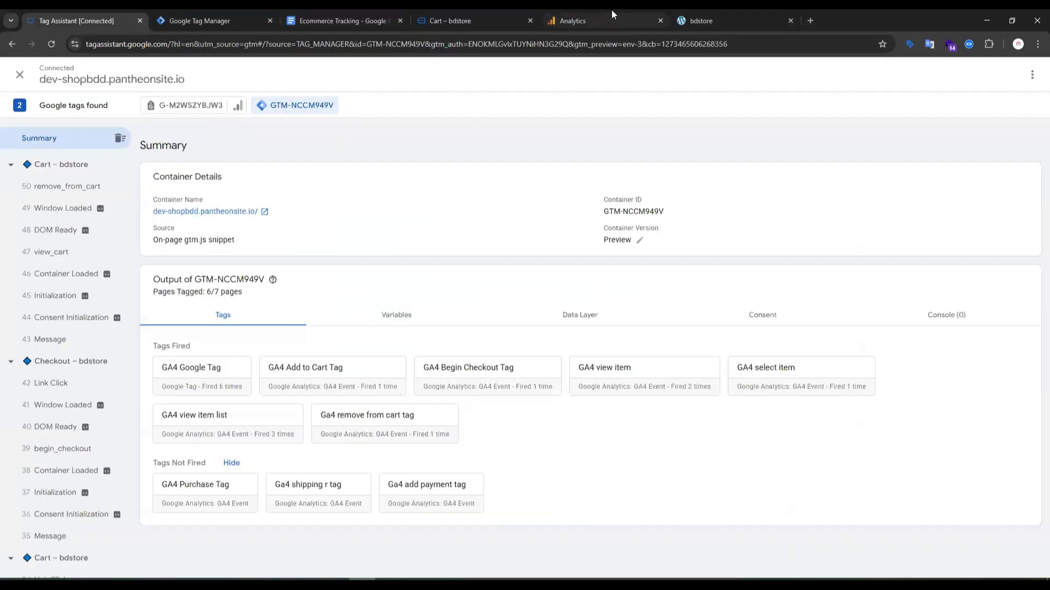
Return to the store's shop page, add one Silver Mist plant to the cart, and view the cart.
left_click(457, 21)
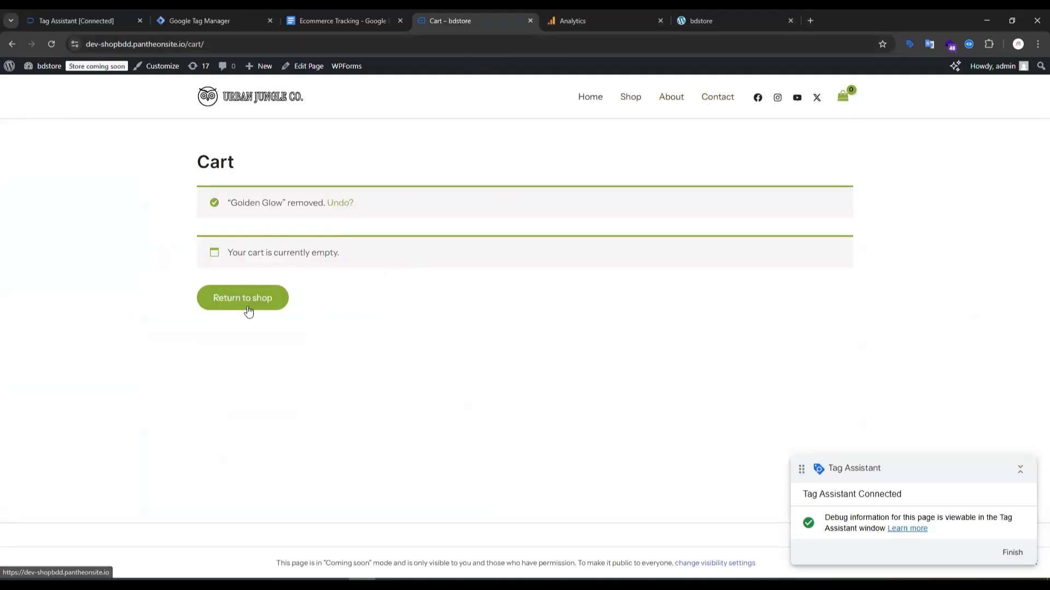
left_click(337, 203)
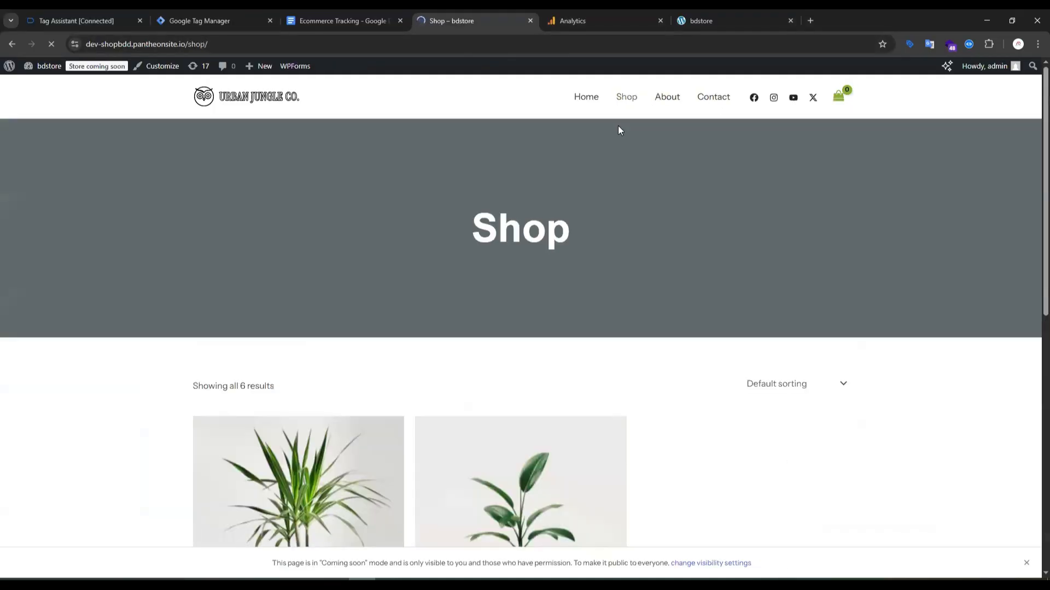
scroll(747, 175, "down", 5)
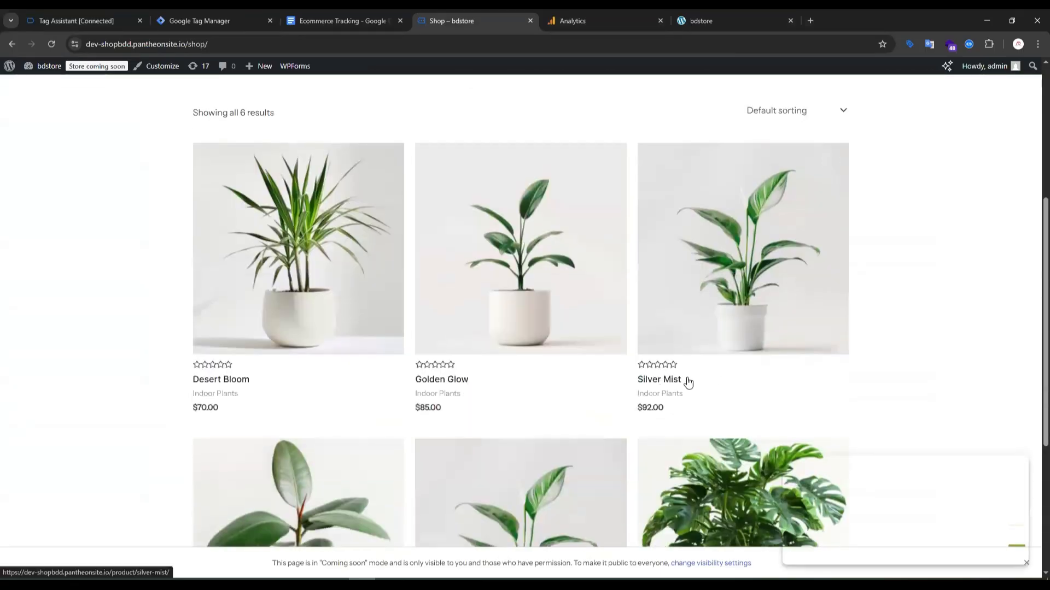
left_click(668, 379)
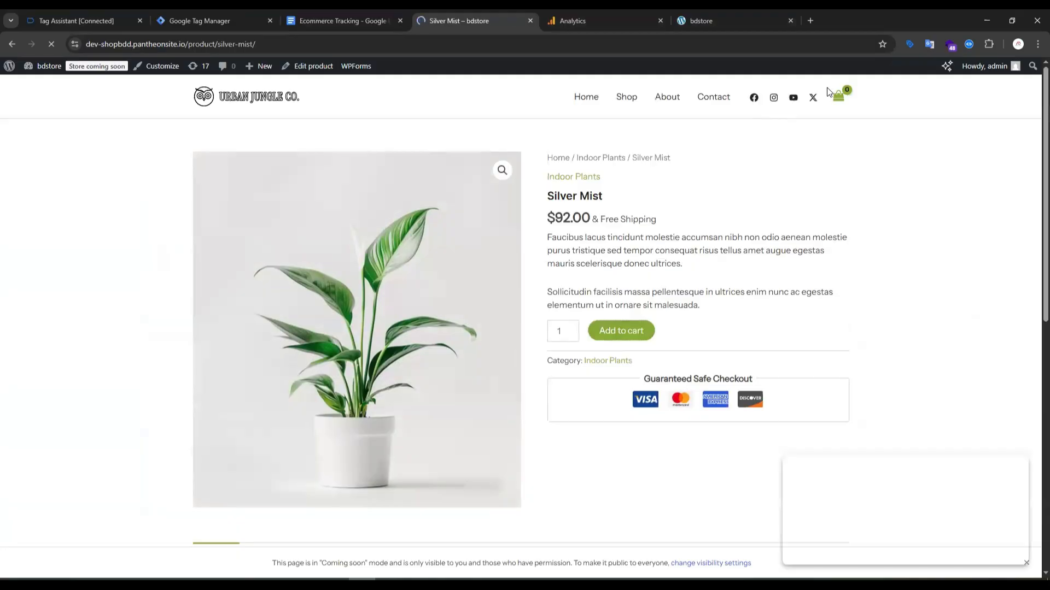
left_click(819, 168)
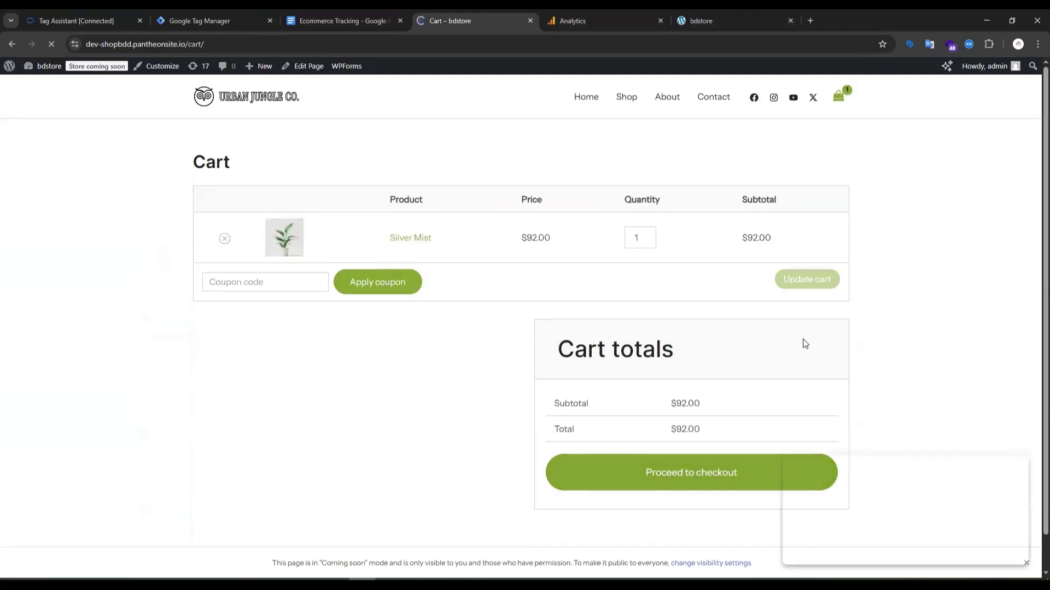
Proceed to checkout and place the Silver Mist order with cash on delivery.
left_click(693, 480)
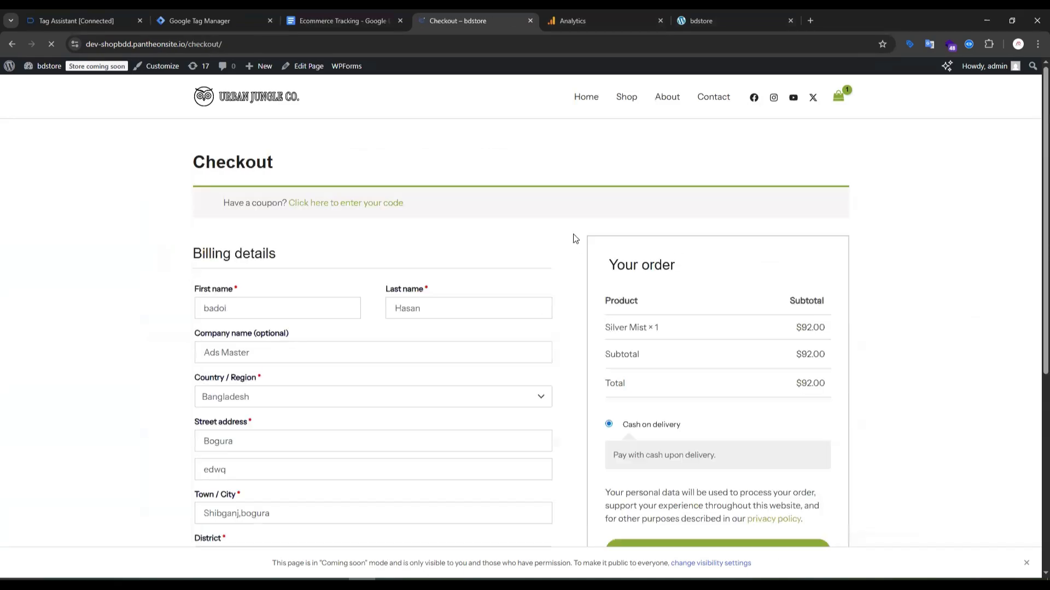
scroll(316, 328, "down", 4)
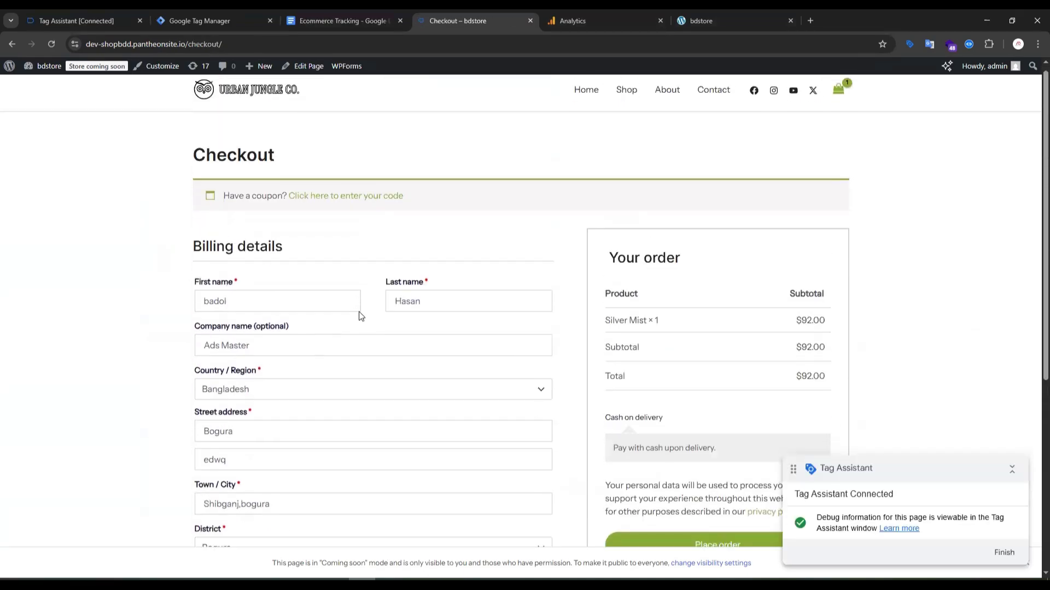
scroll(630, 419, "down", 2)
left_click(717, 442)
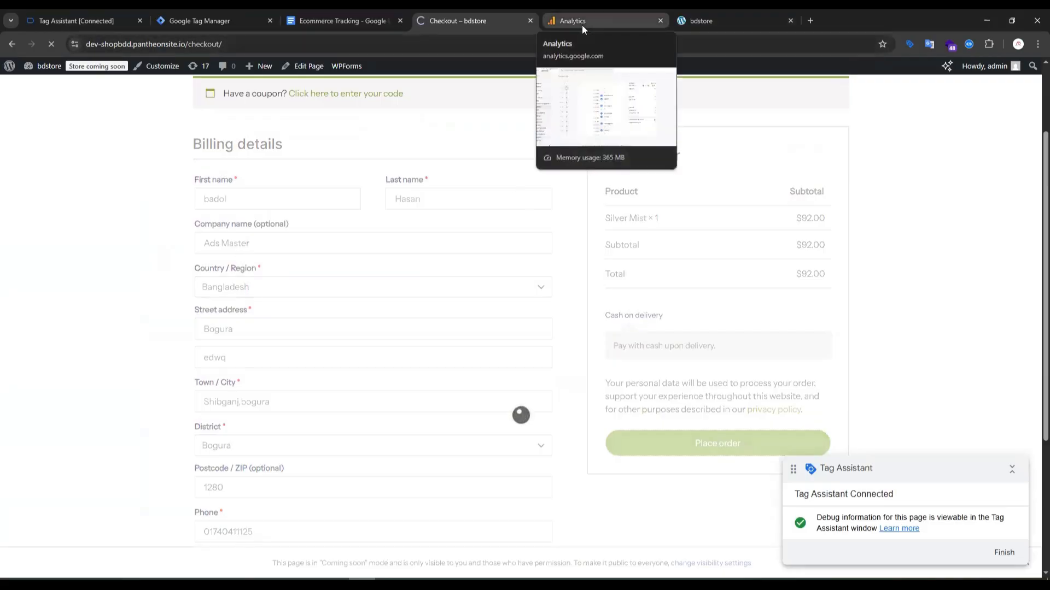
Inspect the currency and value parameters of the add_payment_info event in Analytics DebugView.
left_click(599, 24)
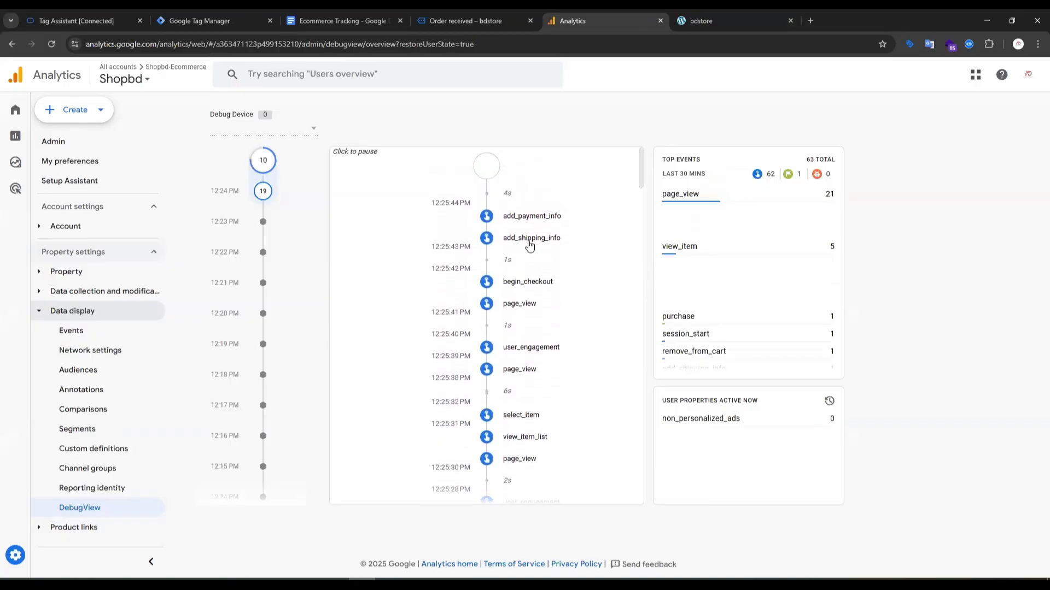
left_click(529, 246)
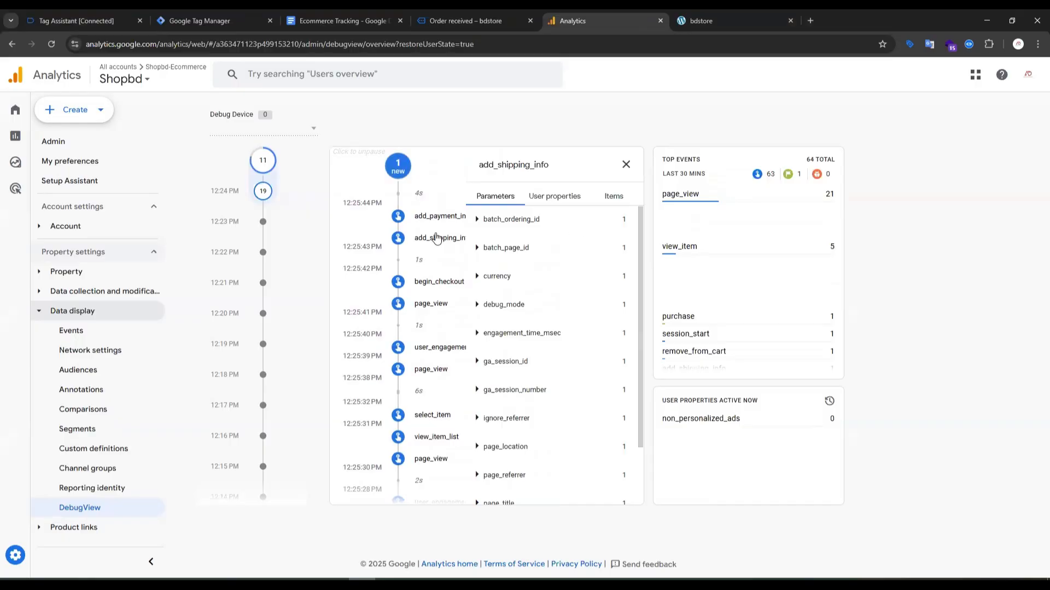
left_click(479, 278)
scroll(492, 415, "down", 3)
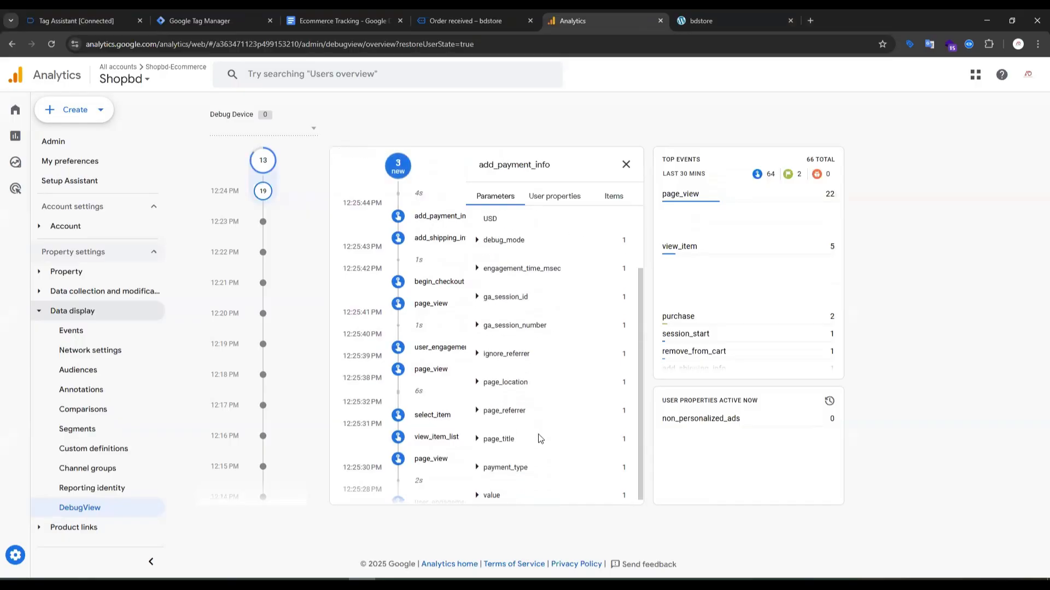
left_click(480, 487)
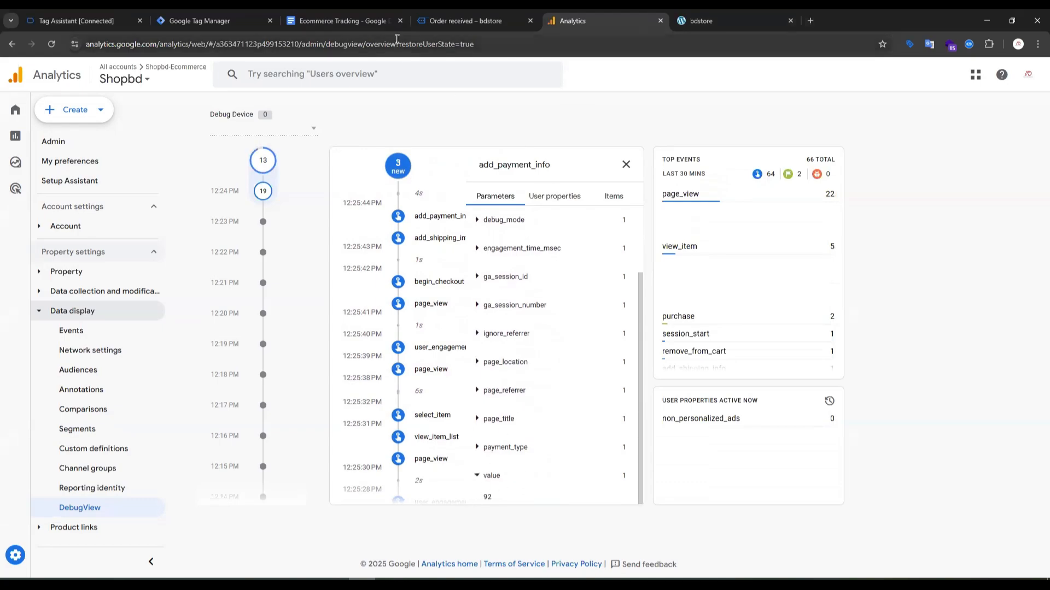
Review the order confirmation page, the add_payment_info section of the Ecommerce Tracking document, and the tag list in Google Tag Manager.
left_click(466, 12)
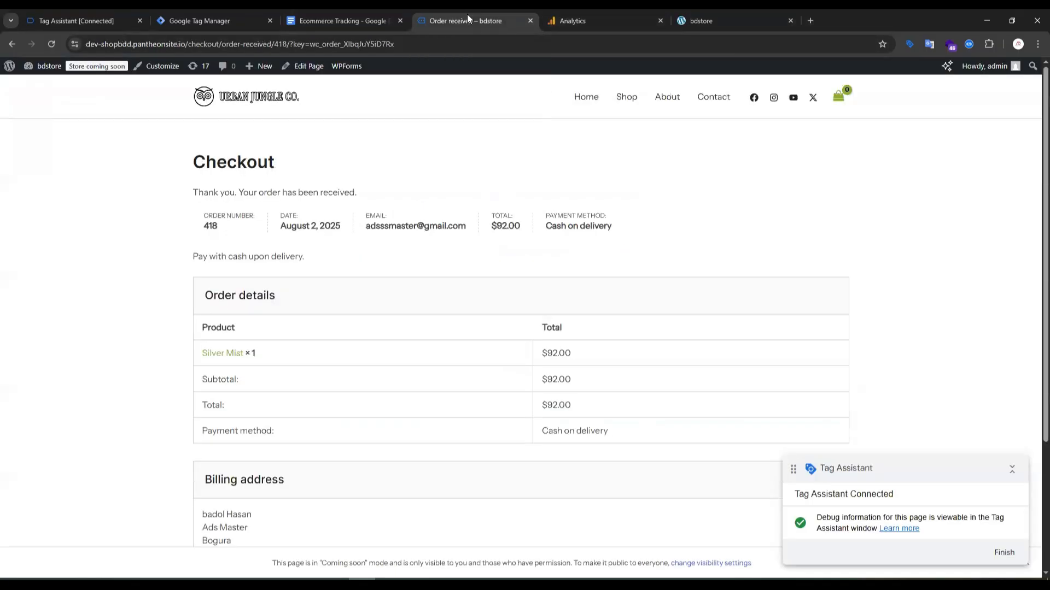
left_click(349, 24)
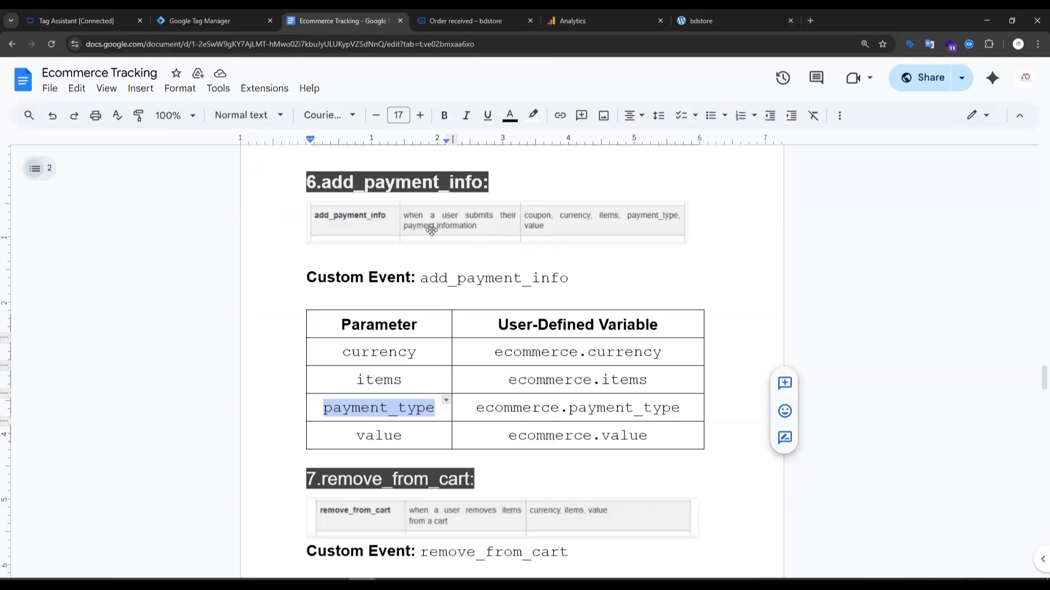
left_click(214, 20)
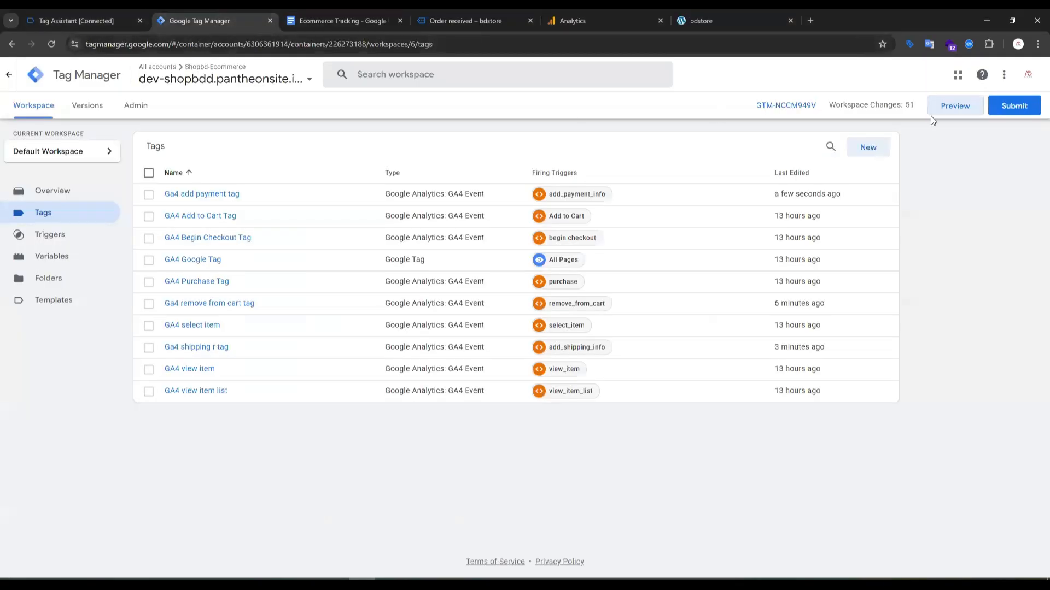
left_click(1019, 106)
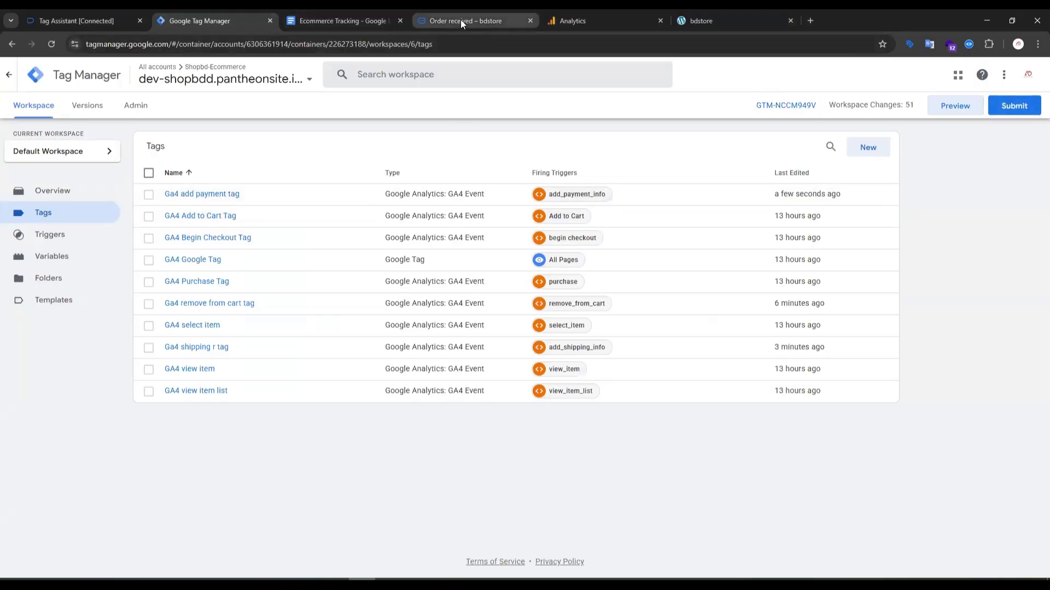
mouse_move(460, 18)
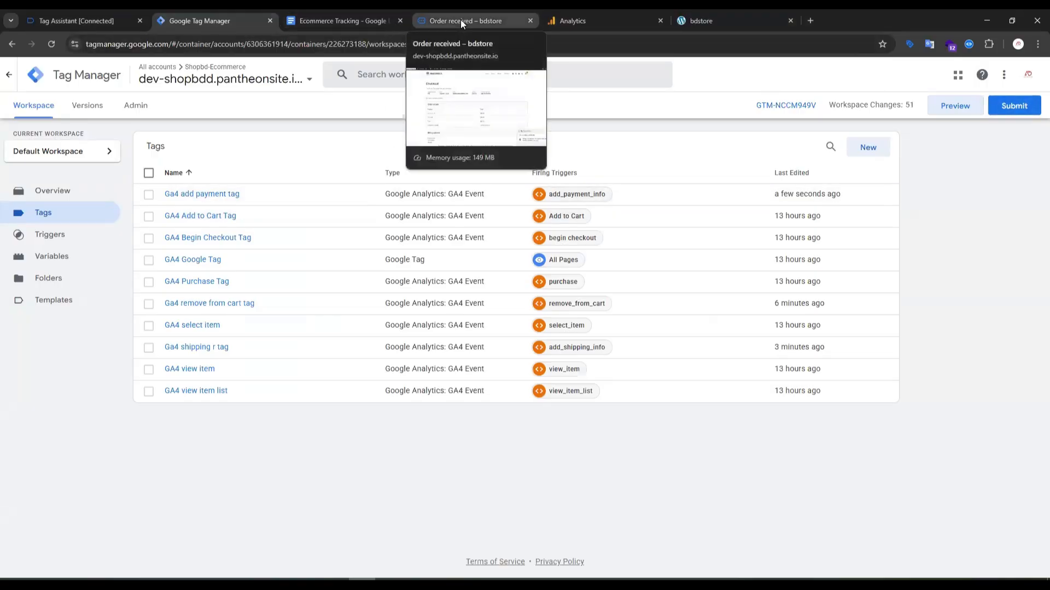